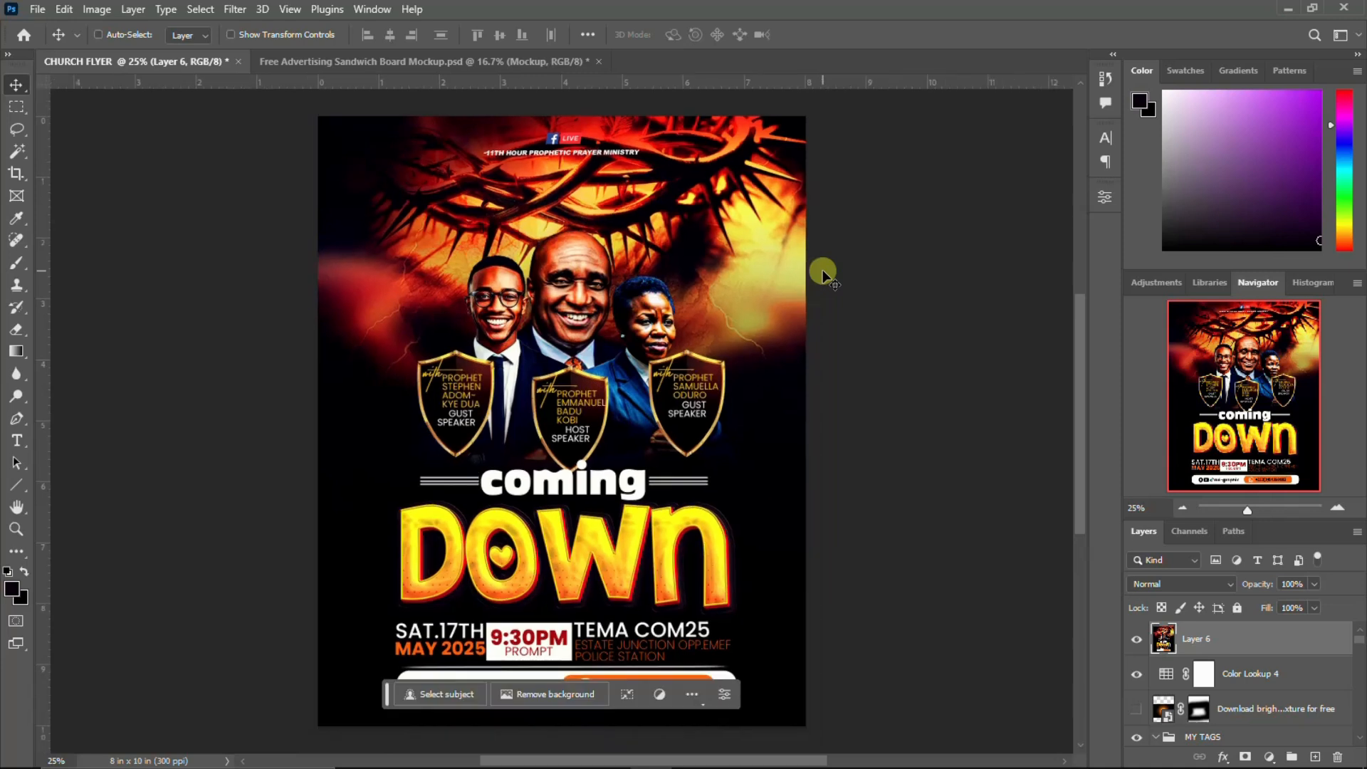
Step: Review the sandwich board mockup and the source files in the COMING DOWN CHURCH FLYER folder, returning to the finished flyer
{"action": "left_click", "coordinate": [436, 60]}
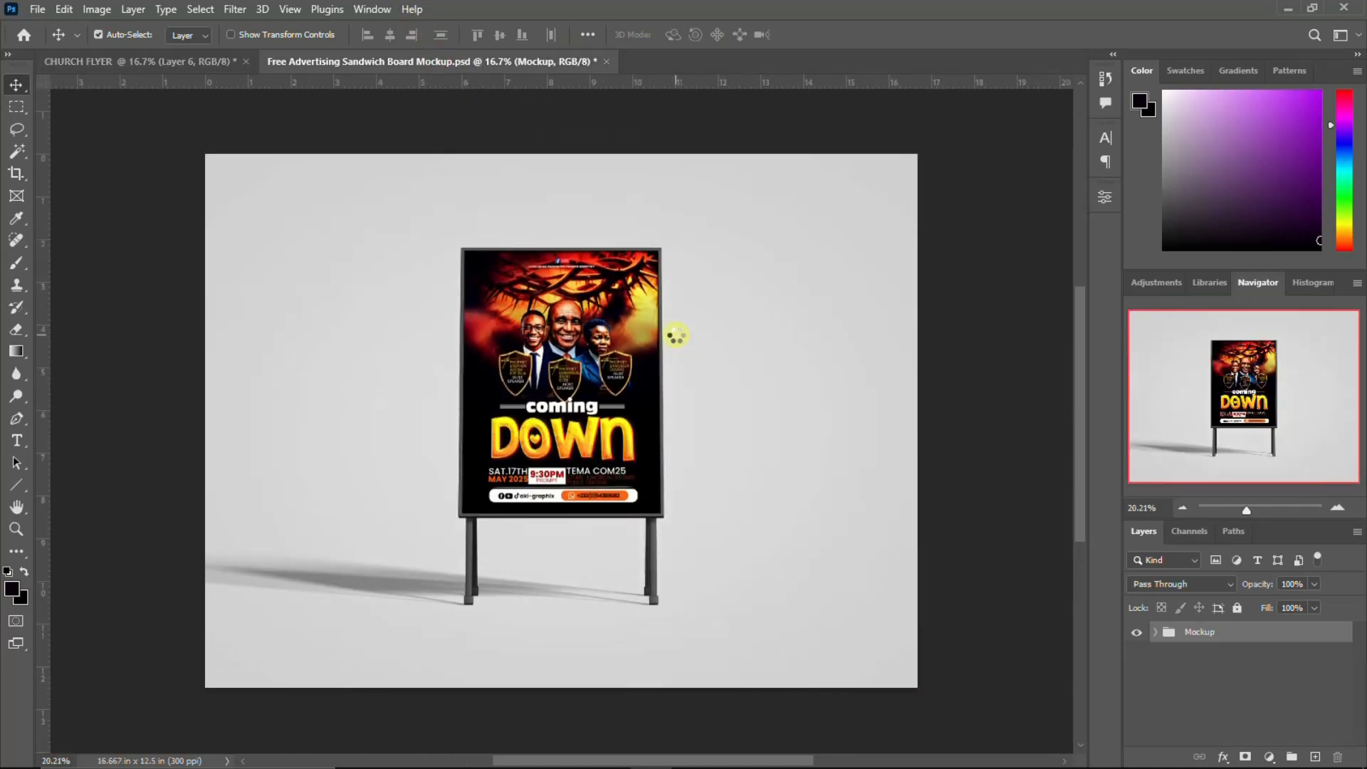
{"action": "key", "text": "ctrl+plus"}
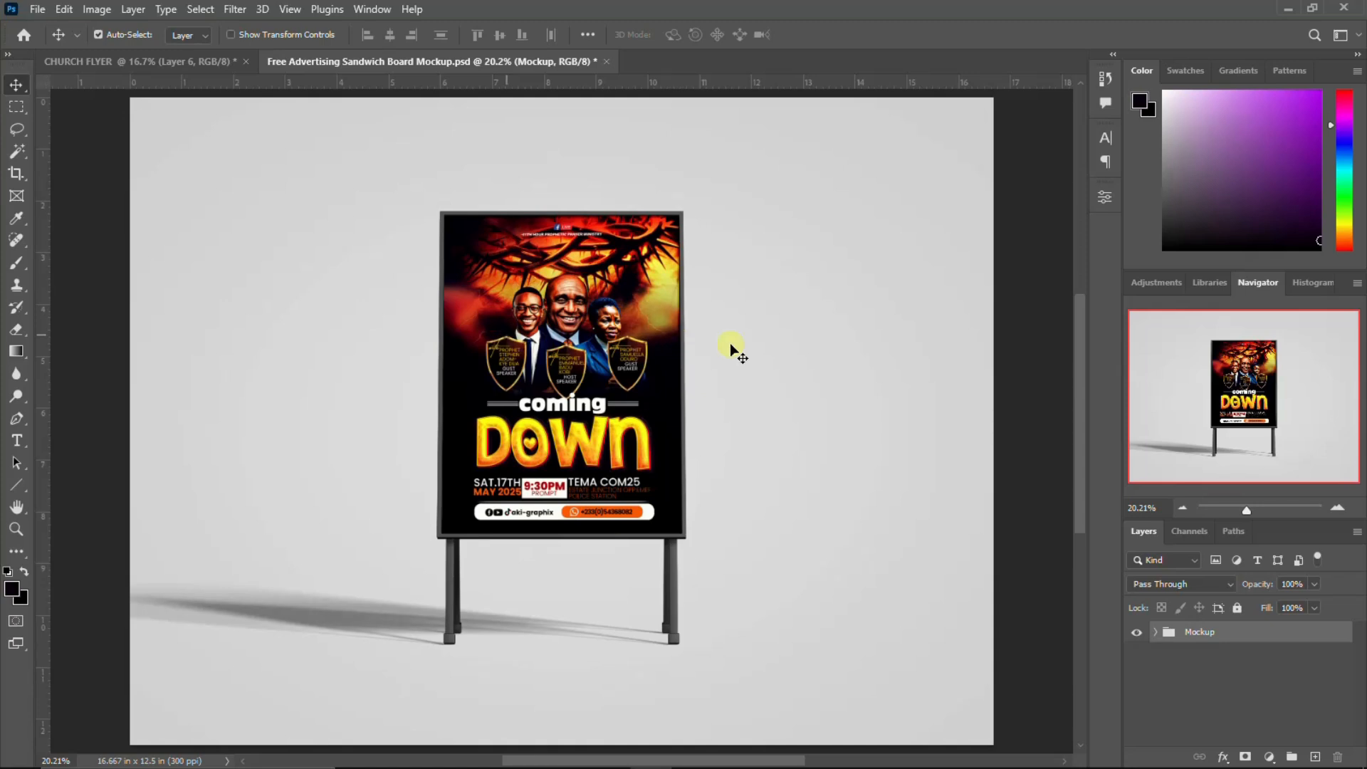
{"action": "left_click", "coordinate": [367, 753]}
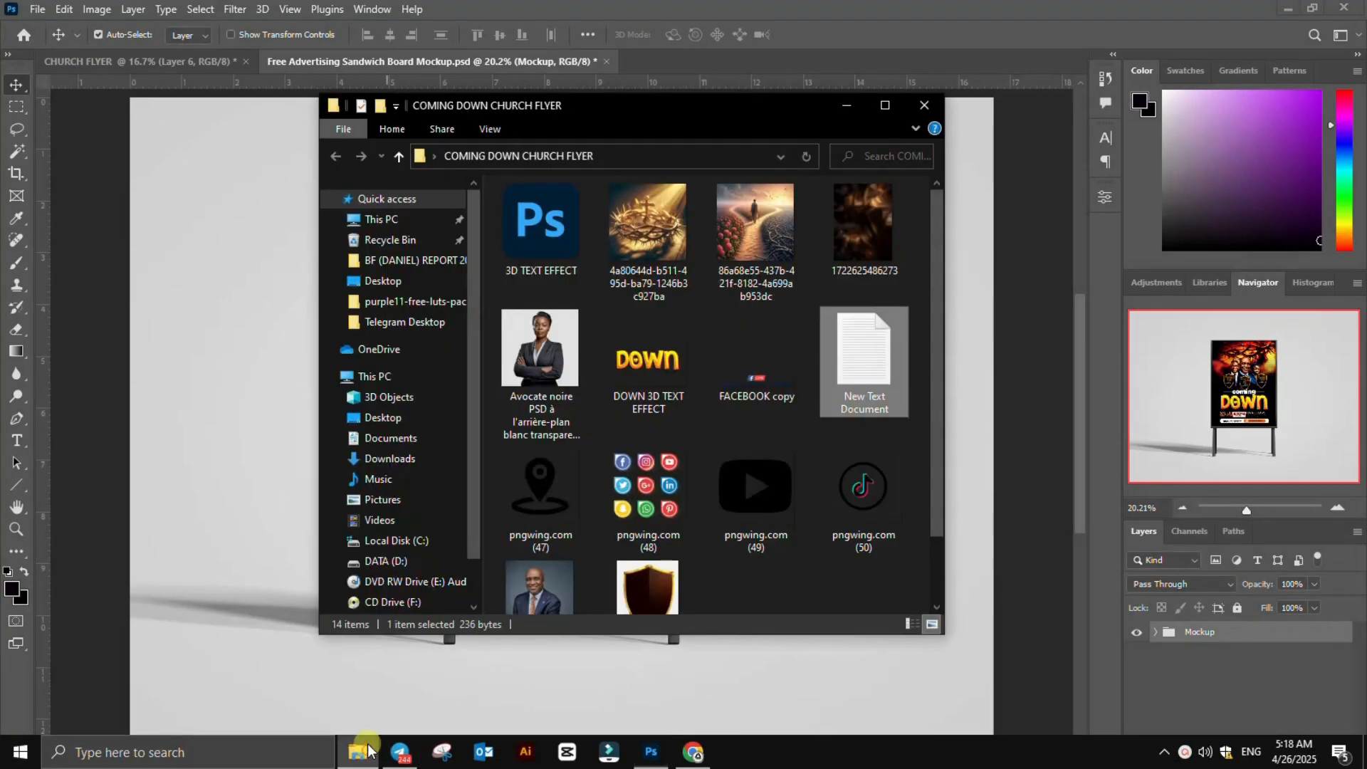
{"action": "left_click", "coordinate": [886, 106]}
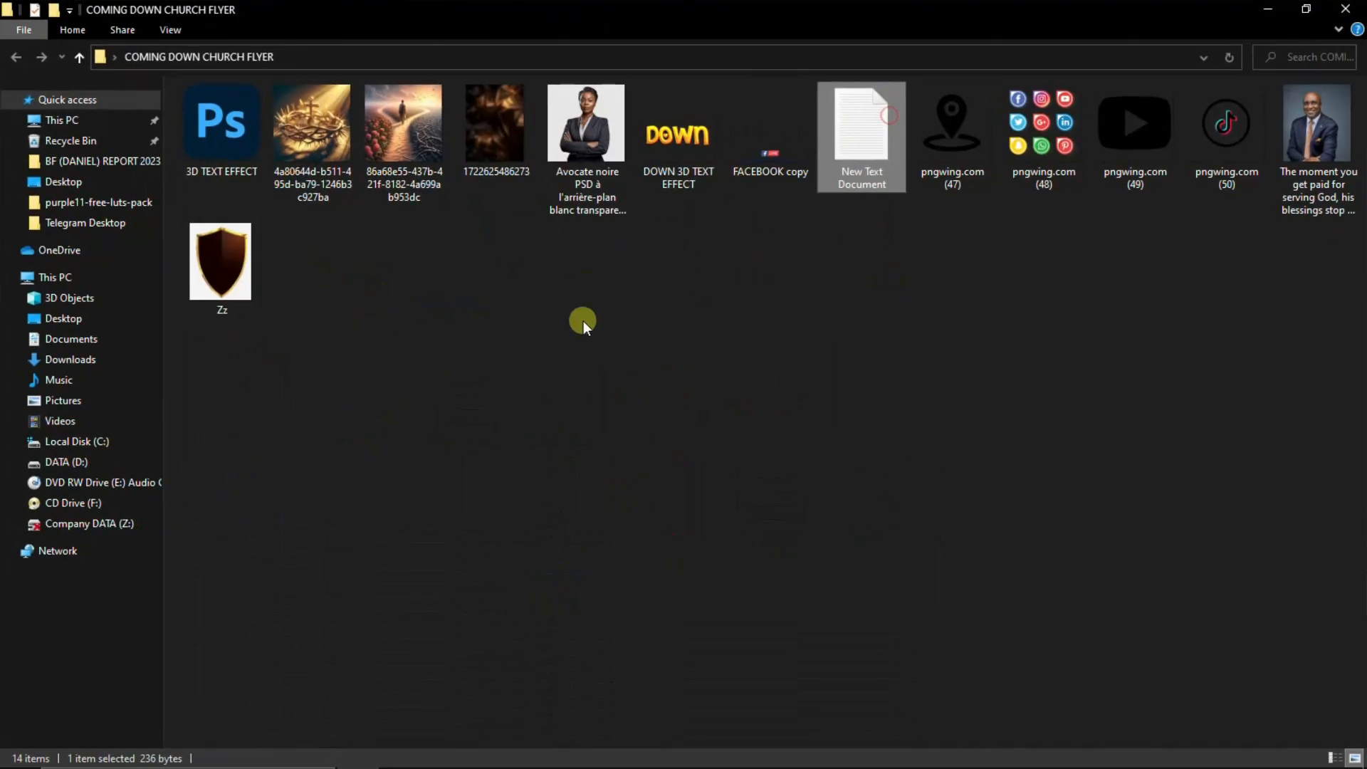
{"action": "left_click_drag", "start_coordinate": [1344, 364], "coordinate": [940, 395]}
{"action": "left_click_drag", "start_coordinate": [1329, 314], "coordinate": [182, 80]}
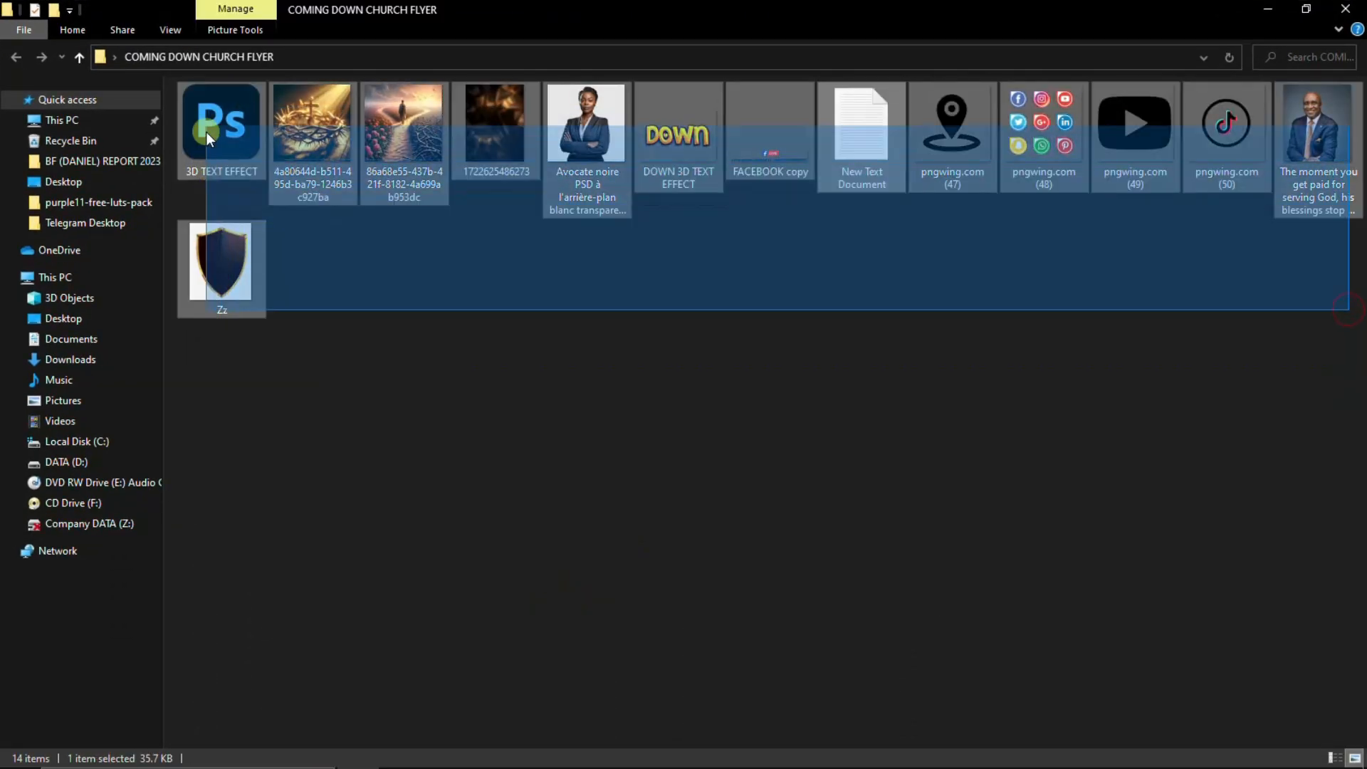
{"action": "left_click", "coordinate": [503, 579]}
{"action": "left_click", "coordinate": [659, 761]}
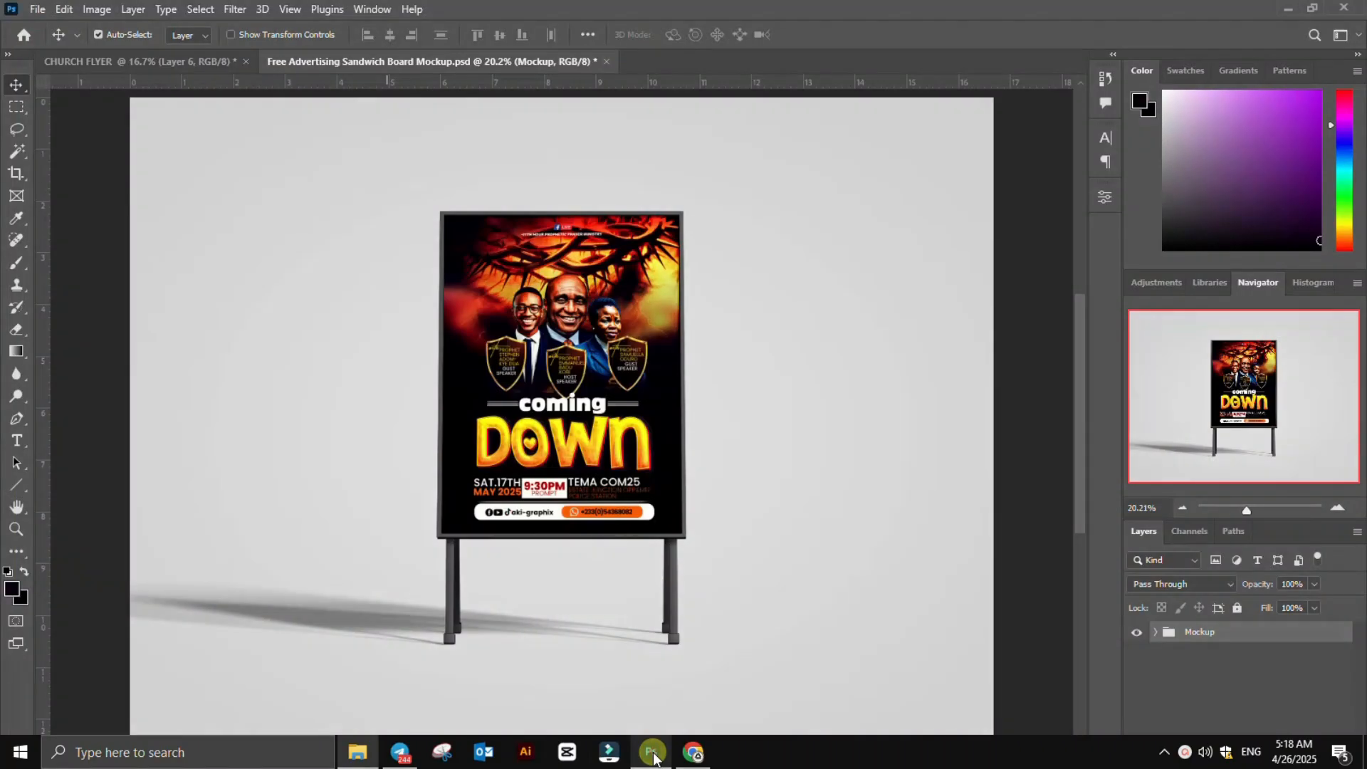
{"action": "left_click", "coordinate": [167, 57]}
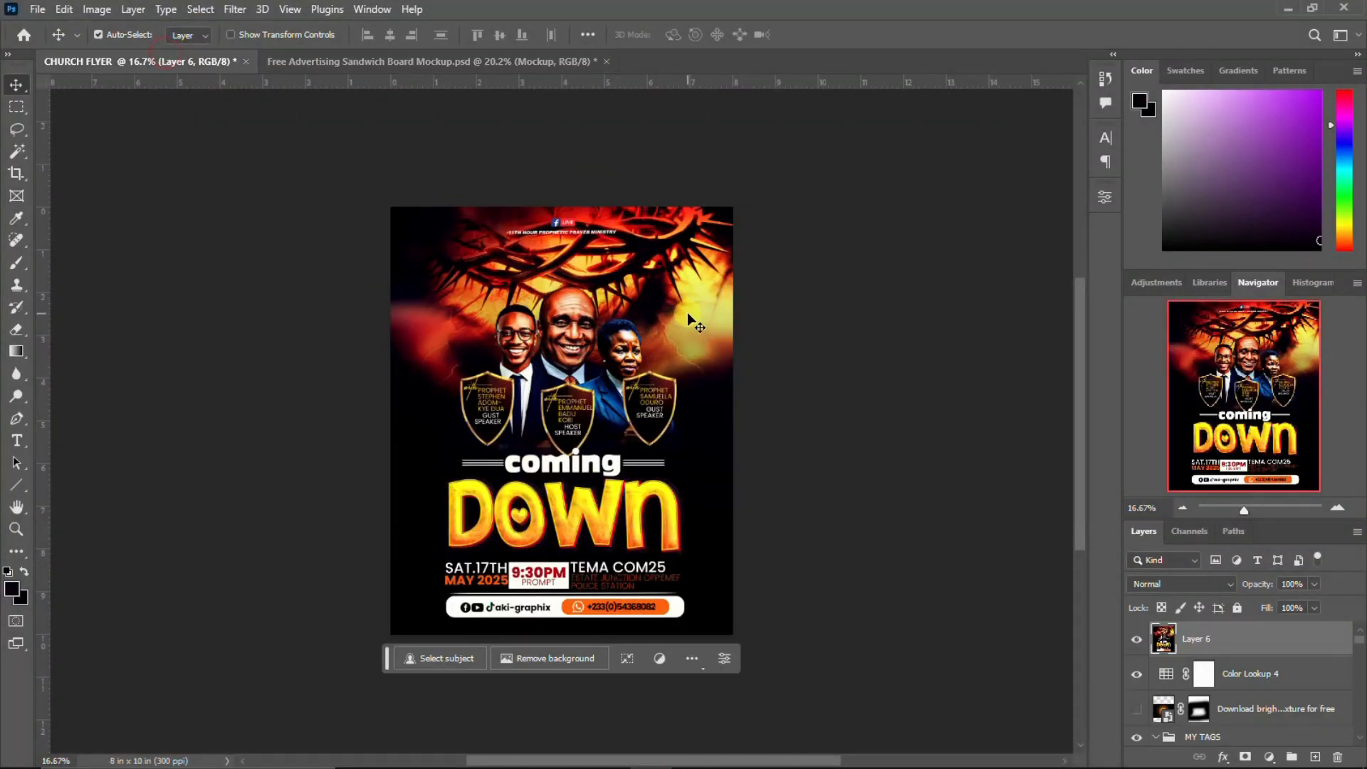
Step: Open the New Text Document file in the project folder to read the flyer's size, fonts and wording
{"action": "left_click", "coordinate": [412, 757]}
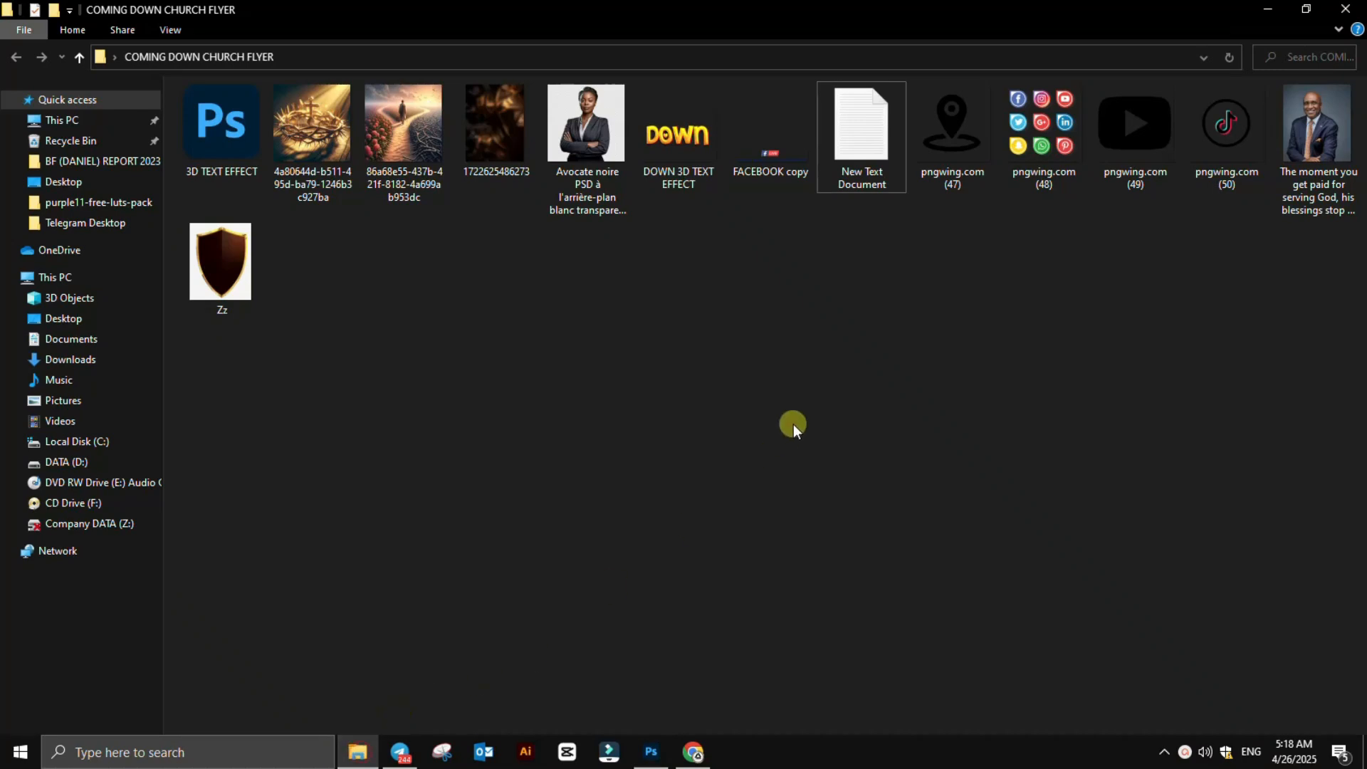
{"action": "left_click", "coordinate": [858, 153]}
{"action": "double_click", "coordinate": [861, 118]}
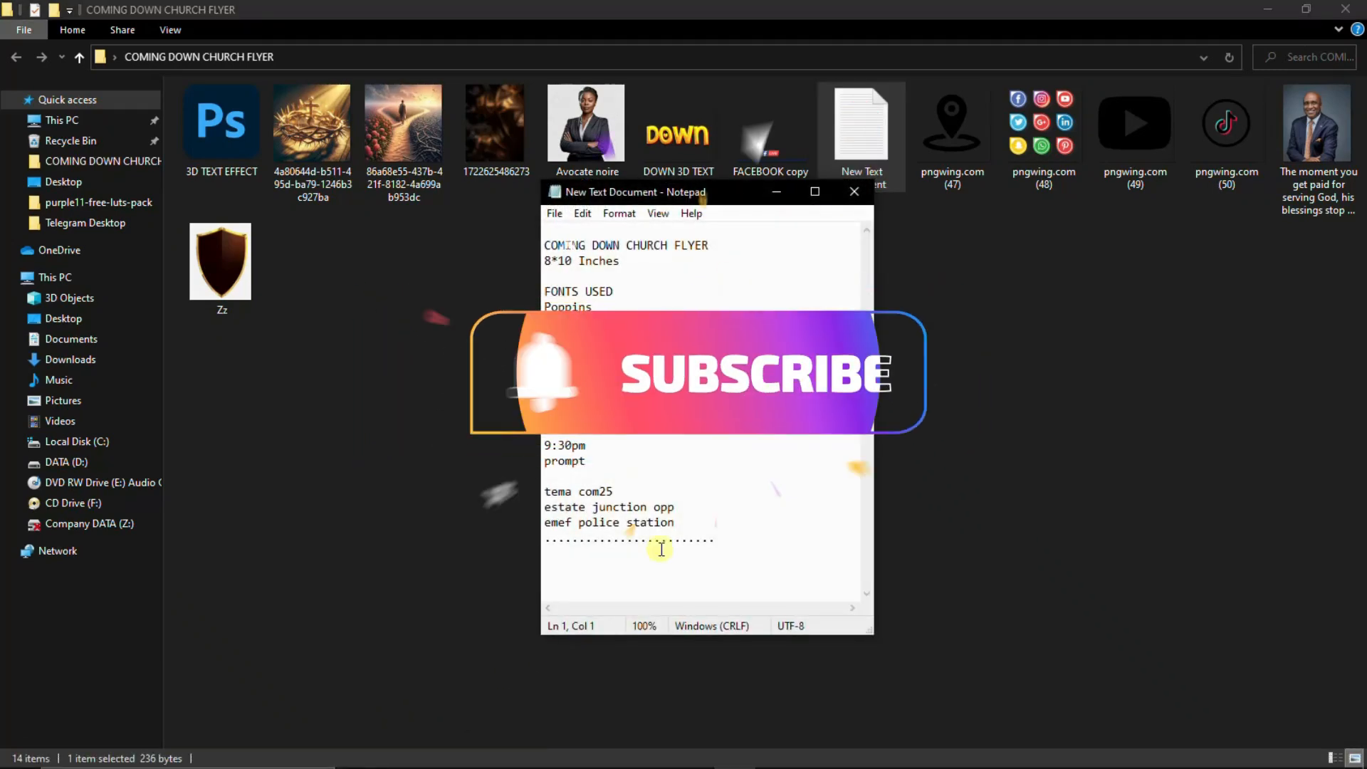
{"action": "left_click", "coordinate": [608, 755]}
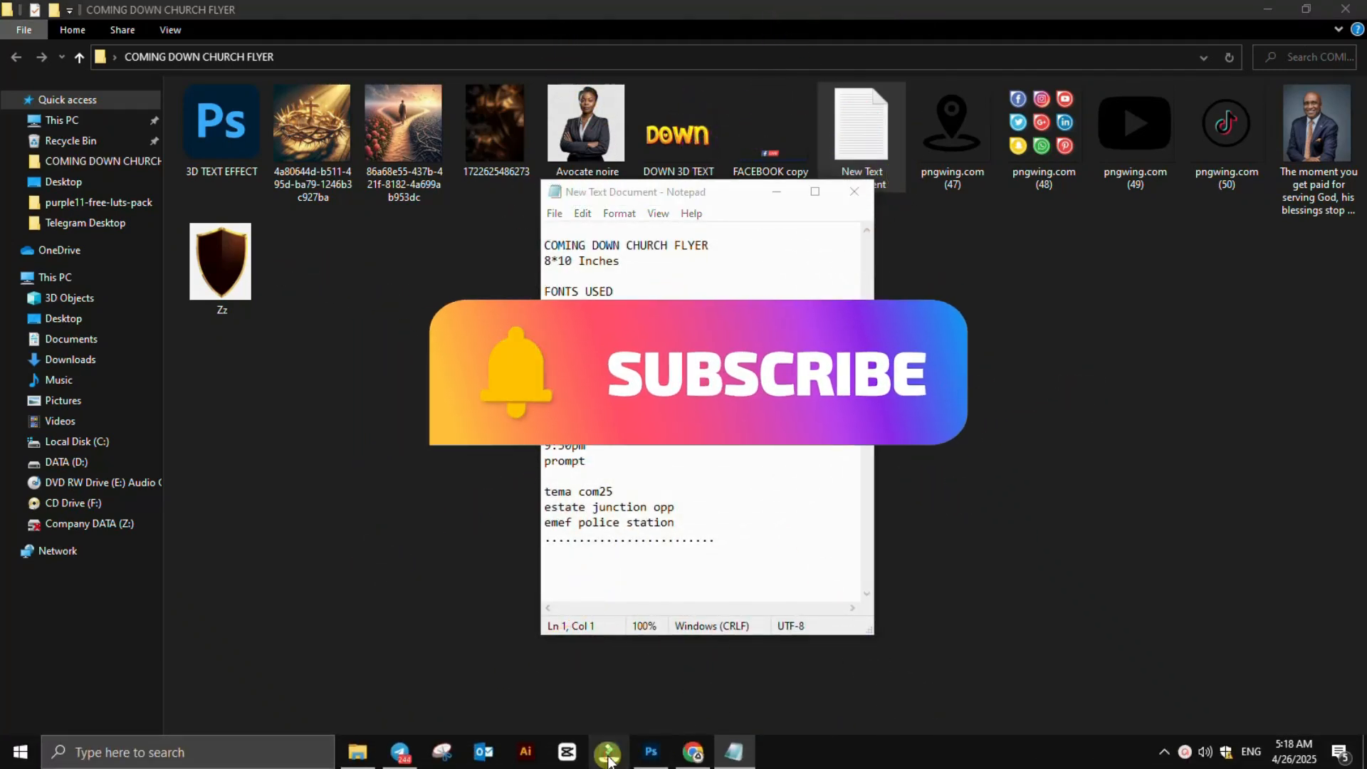
Step: Start a new Photoshop document and name it "COMING DOWN CHURCH FLYER", copying the title from the text notes
{"action": "left_click", "coordinate": [651, 752]}
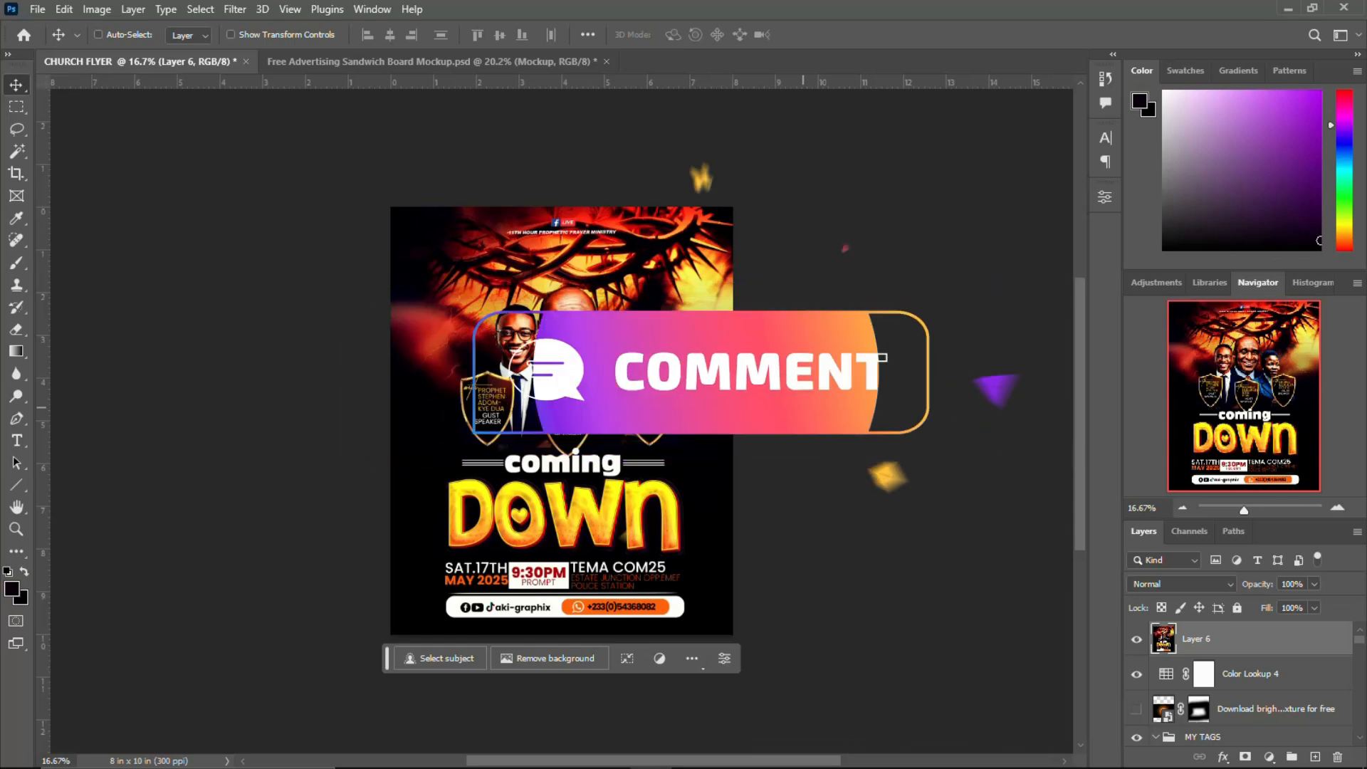
{"action": "key", "text": "ctrl+n"}
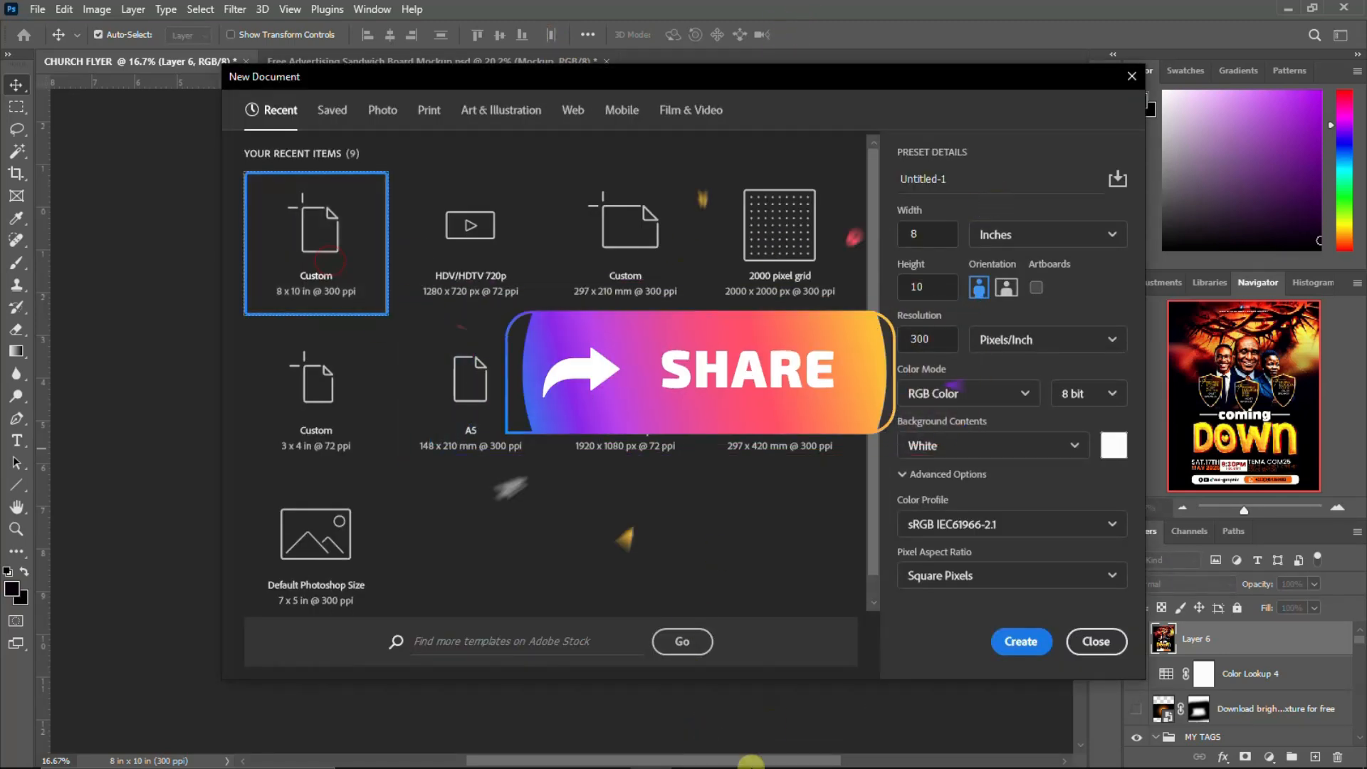
{"action": "mouse_move", "coordinate": [584, 761]}
{"action": "left_click", "coordinate": [733, 753]}
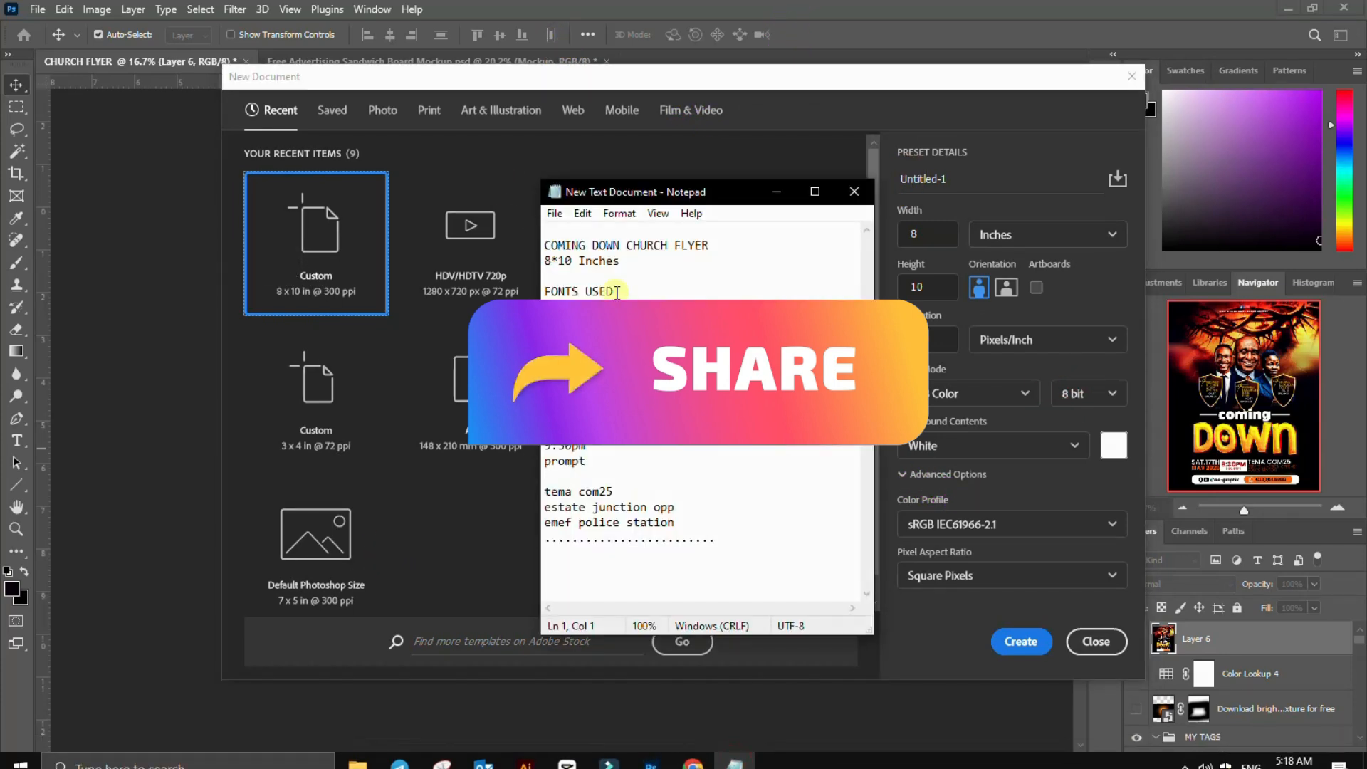
{"action": "left_click_drag", "start_coordinate": [731, 247], "coordinate": [556, 249]}
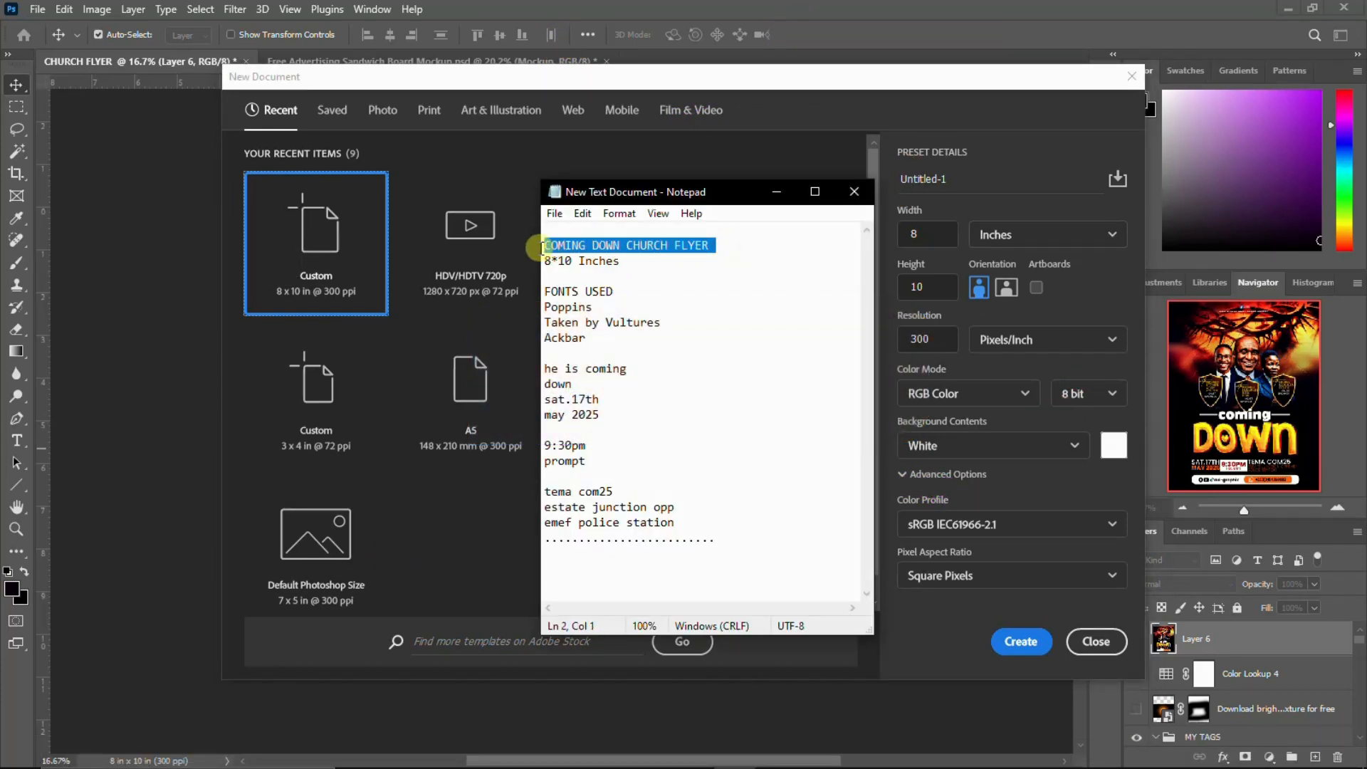
{"action": "left_click", "coordinate": [988, 43]}
{"action": "left_click", "coordinate": [958, 177]}
{"action": "type", "text": "COMING DOWN CHURCH FLYER"}
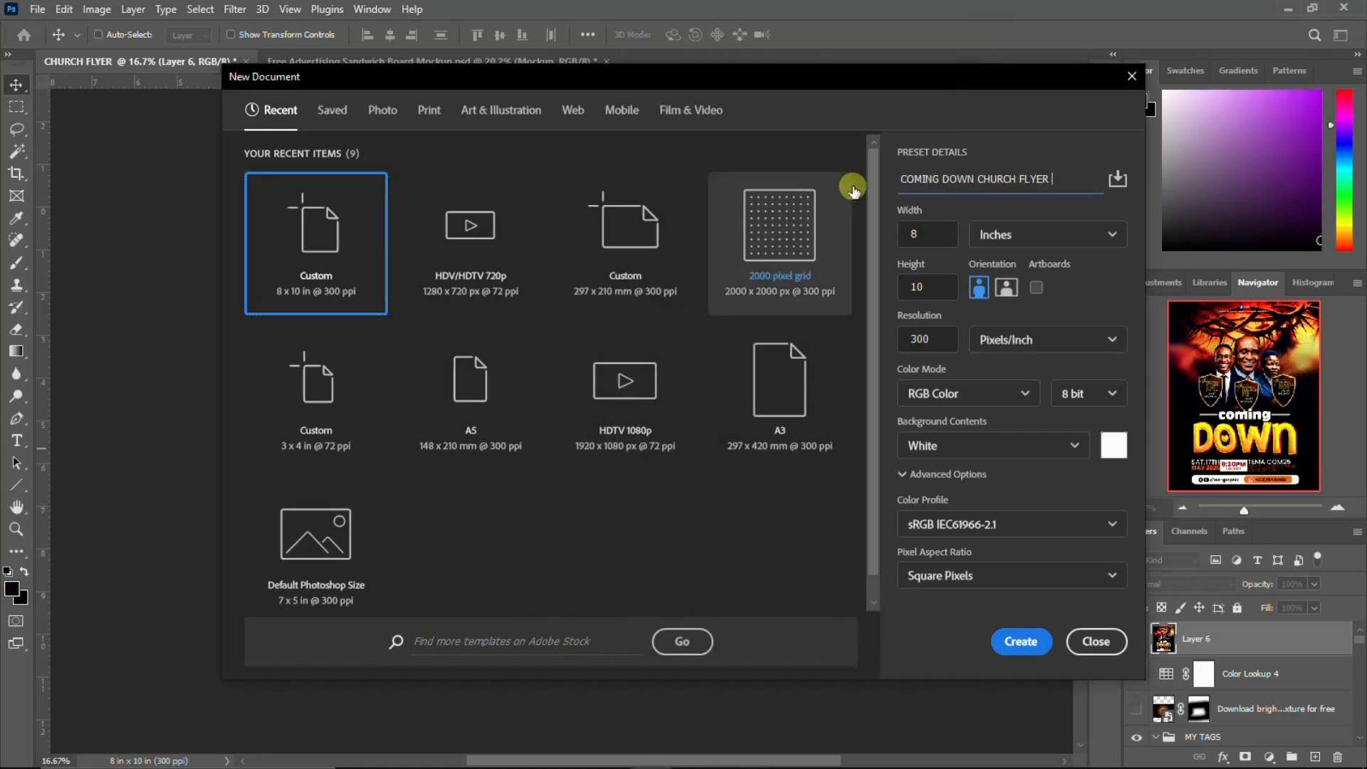
Step: Create the document at 8 by 10 inches and 300 pixels/inch, and unlock its background layer
{"action": "left_click", "coordinate": [1046, 236]}
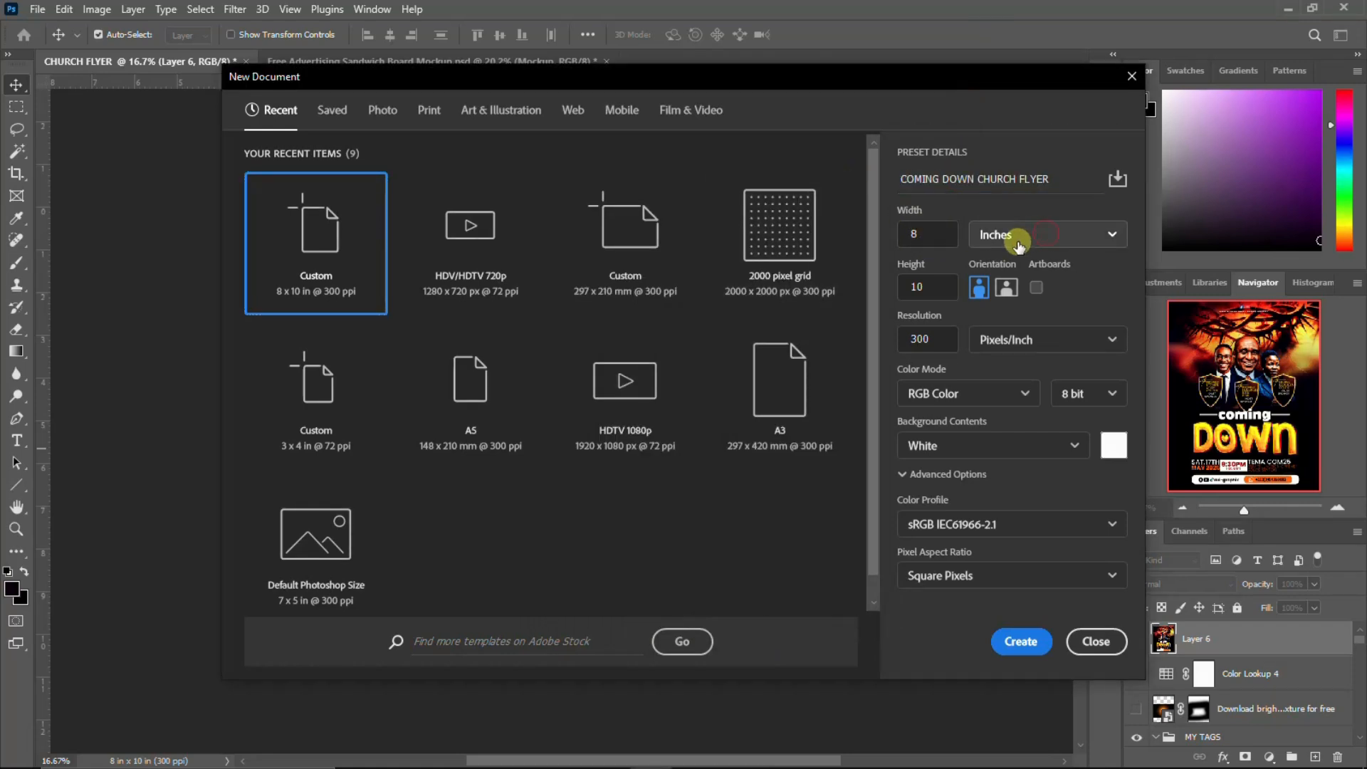
{"action": "left_click", "coordinate": [1053, 235]}
{"action": "left_click", "coordinate": [1002, 298]}
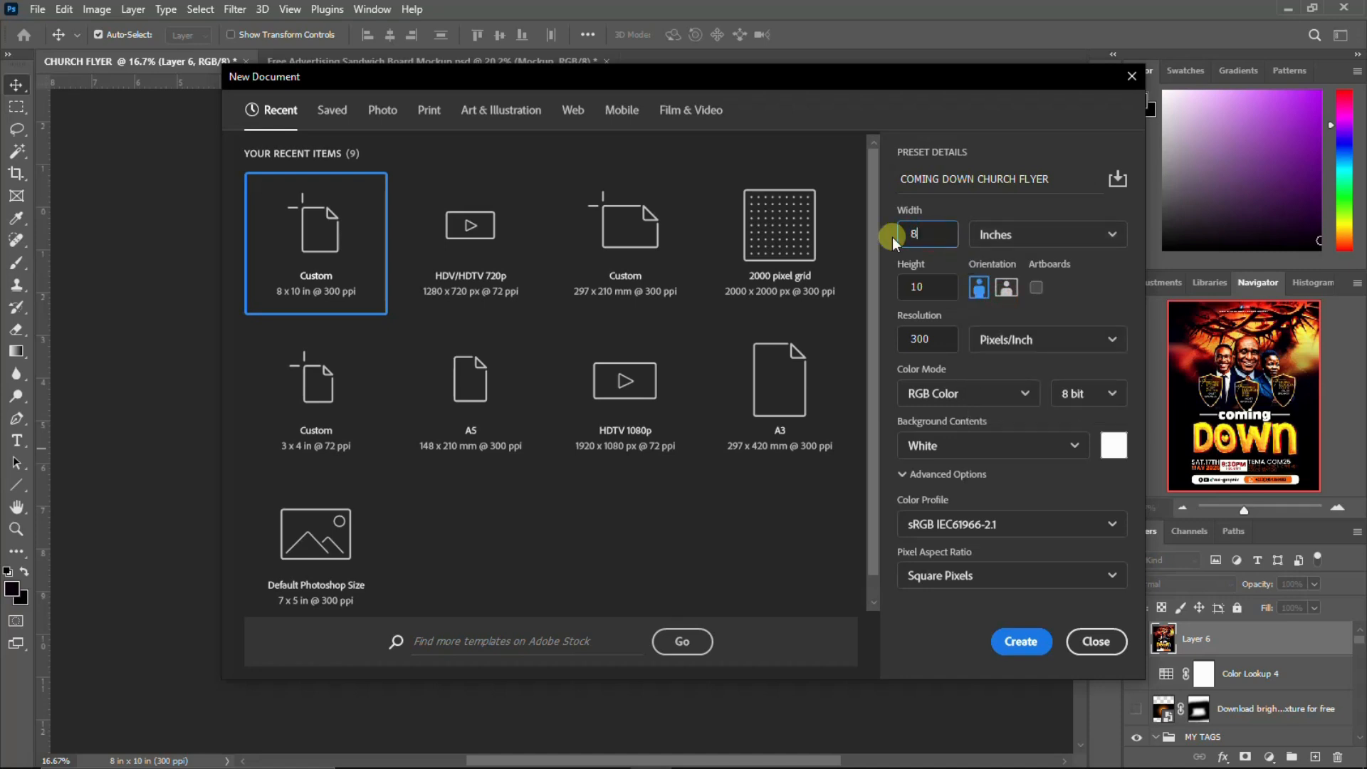
{"action": "left_click_drag", "start_coordinate": [918, 285], "coordinate": [894, 292]}
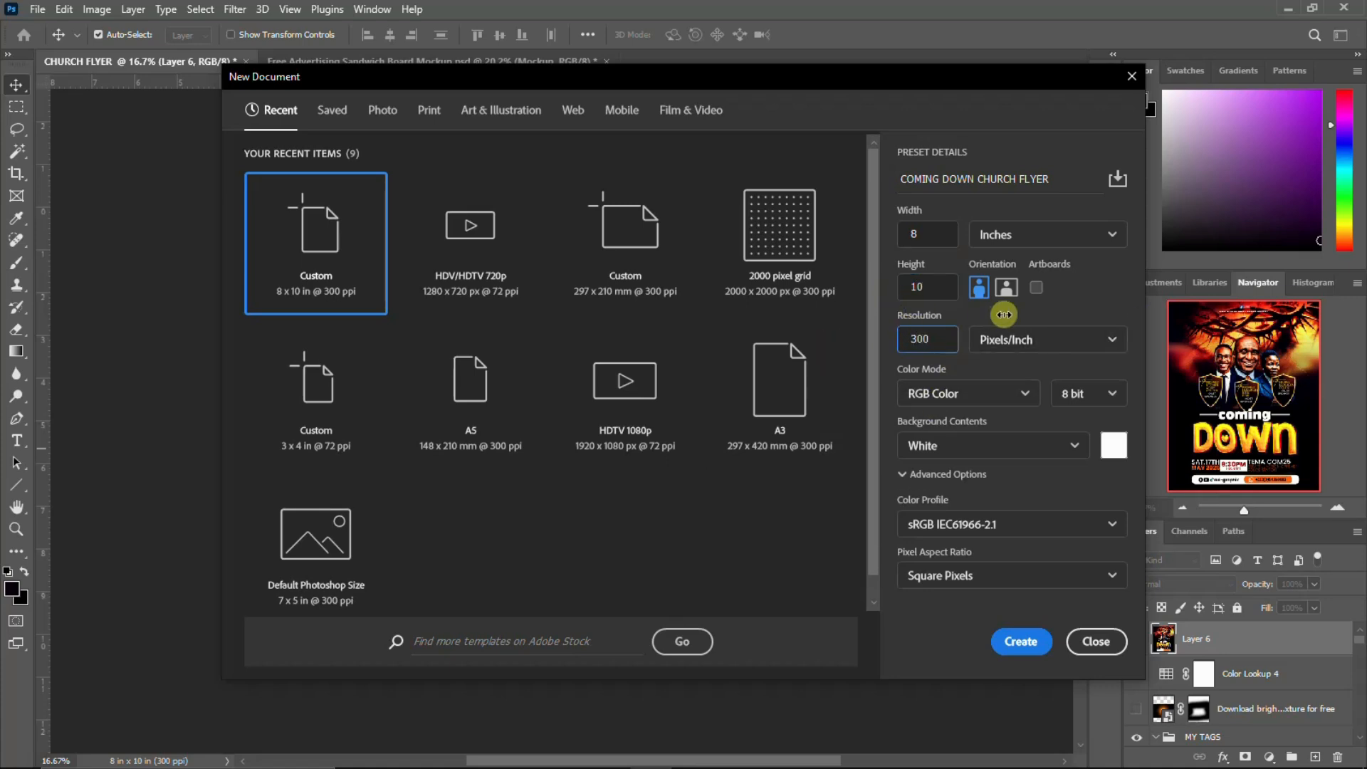
{"action": "left_click", "coordinate": [1024, 642]}
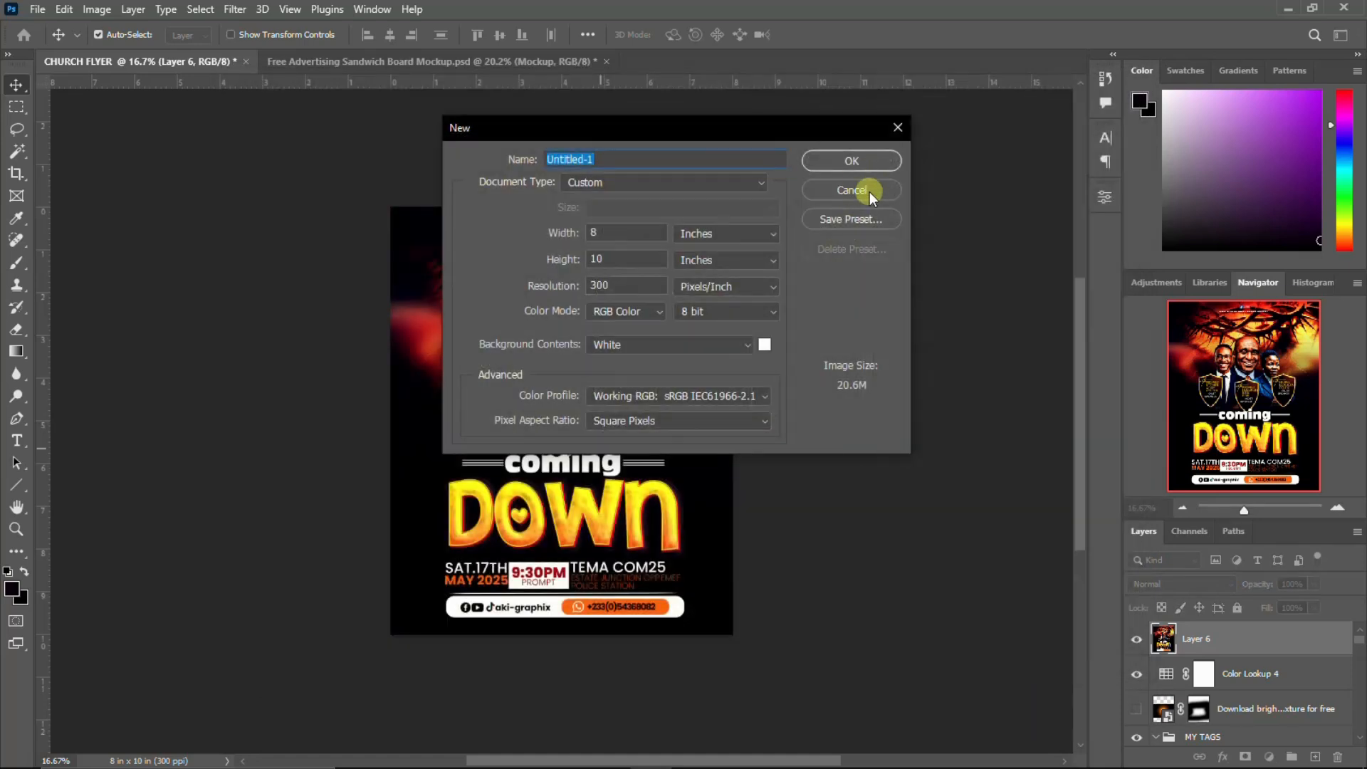
{"action": "left_click", "coordinate": [870, 191]}
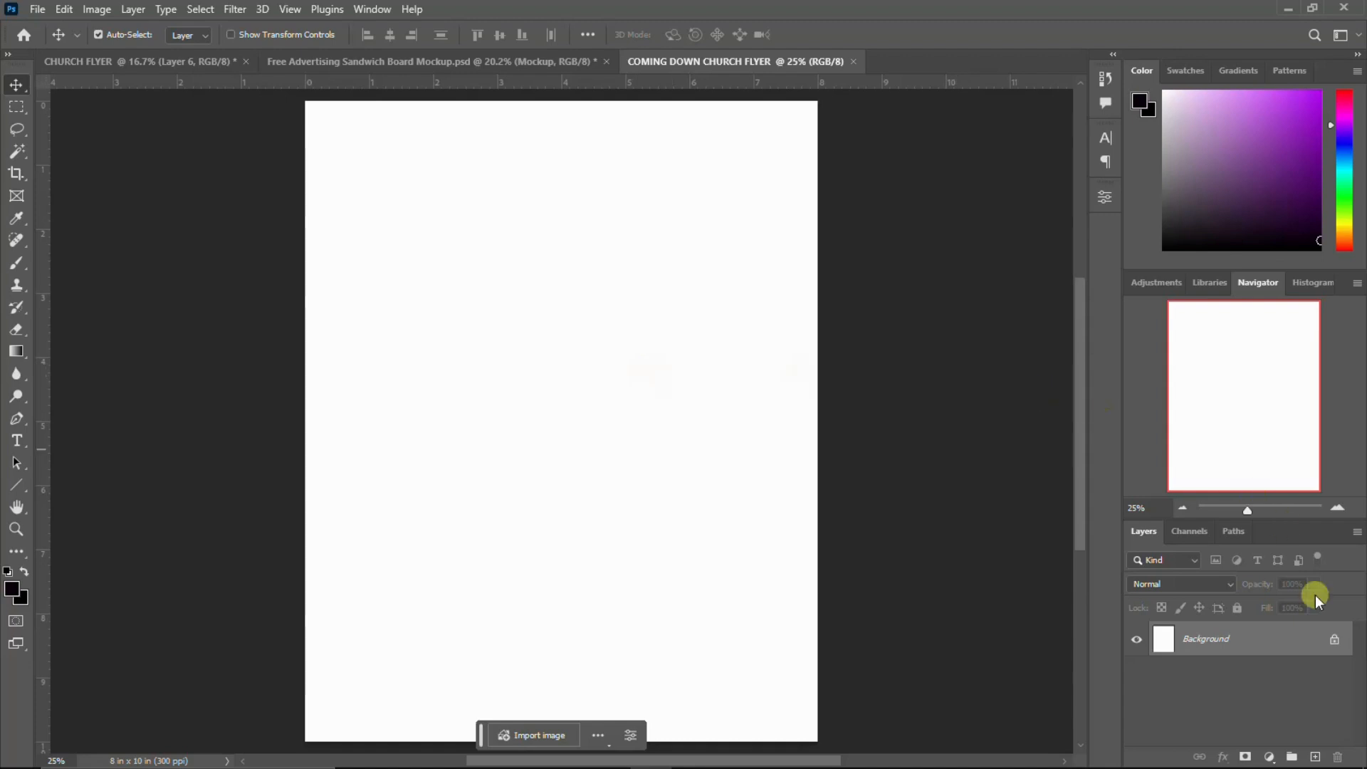
{"action": "left_click", "coordinate": [1334, 639]}
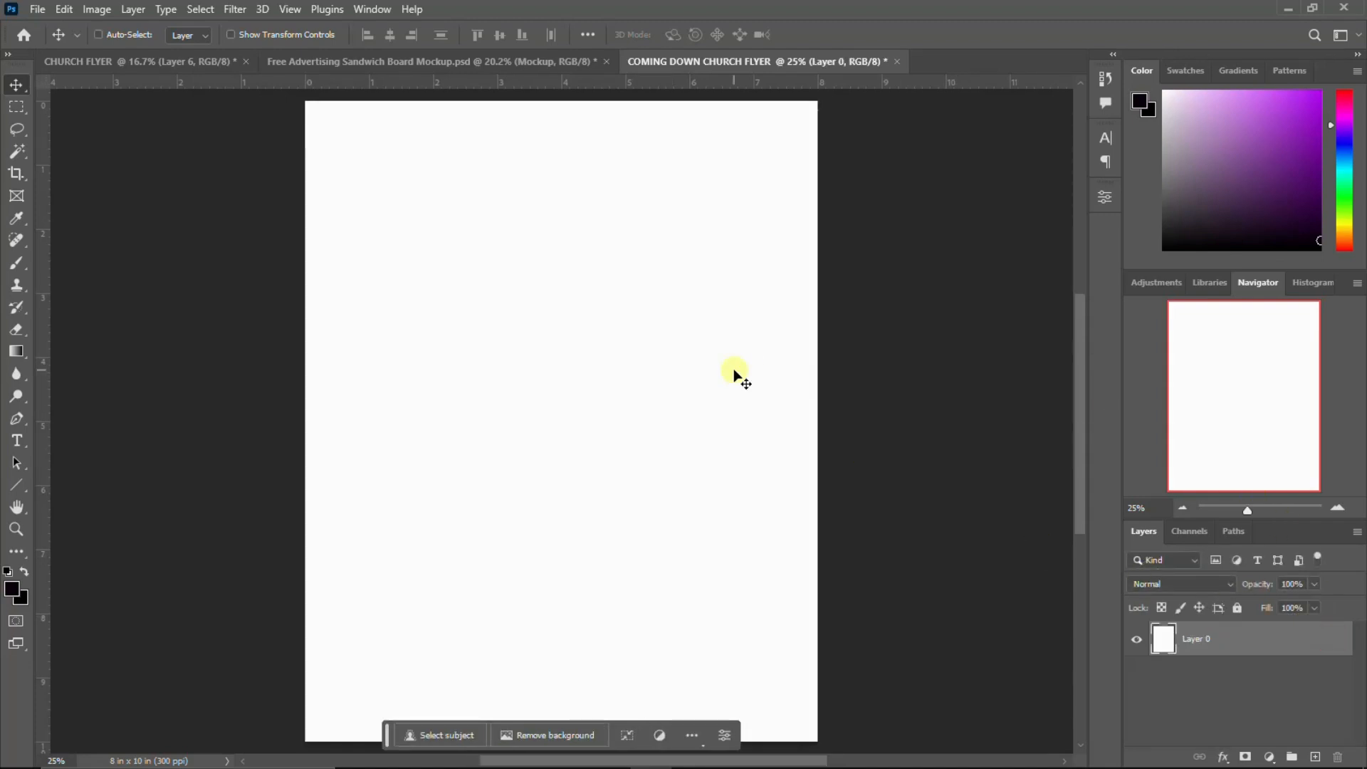
Step: Place the image of the robed man on the forked path from the project folder and enlarge it to fill the canvas
{"action": "key", "text": "ctrl+minus"}
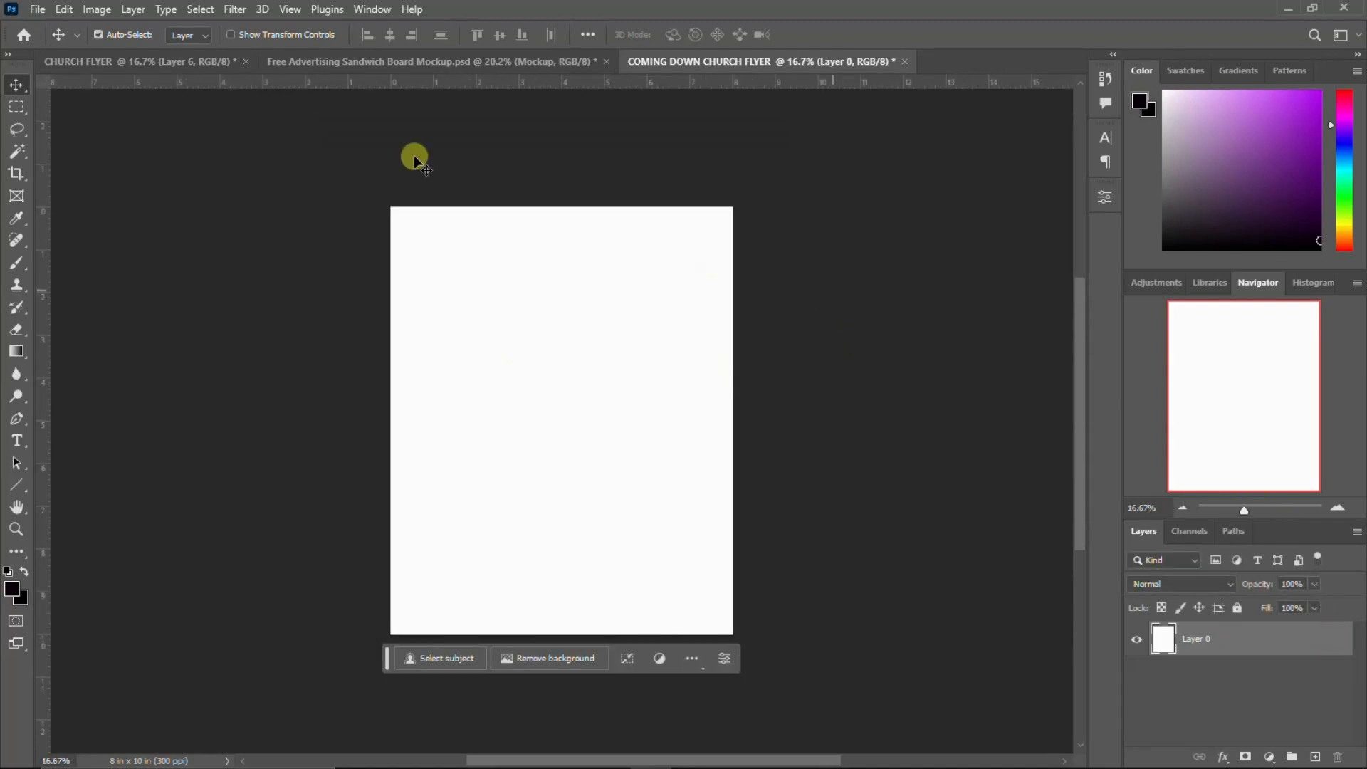
{"action": "left_click", "coordinate": [358, 752]}
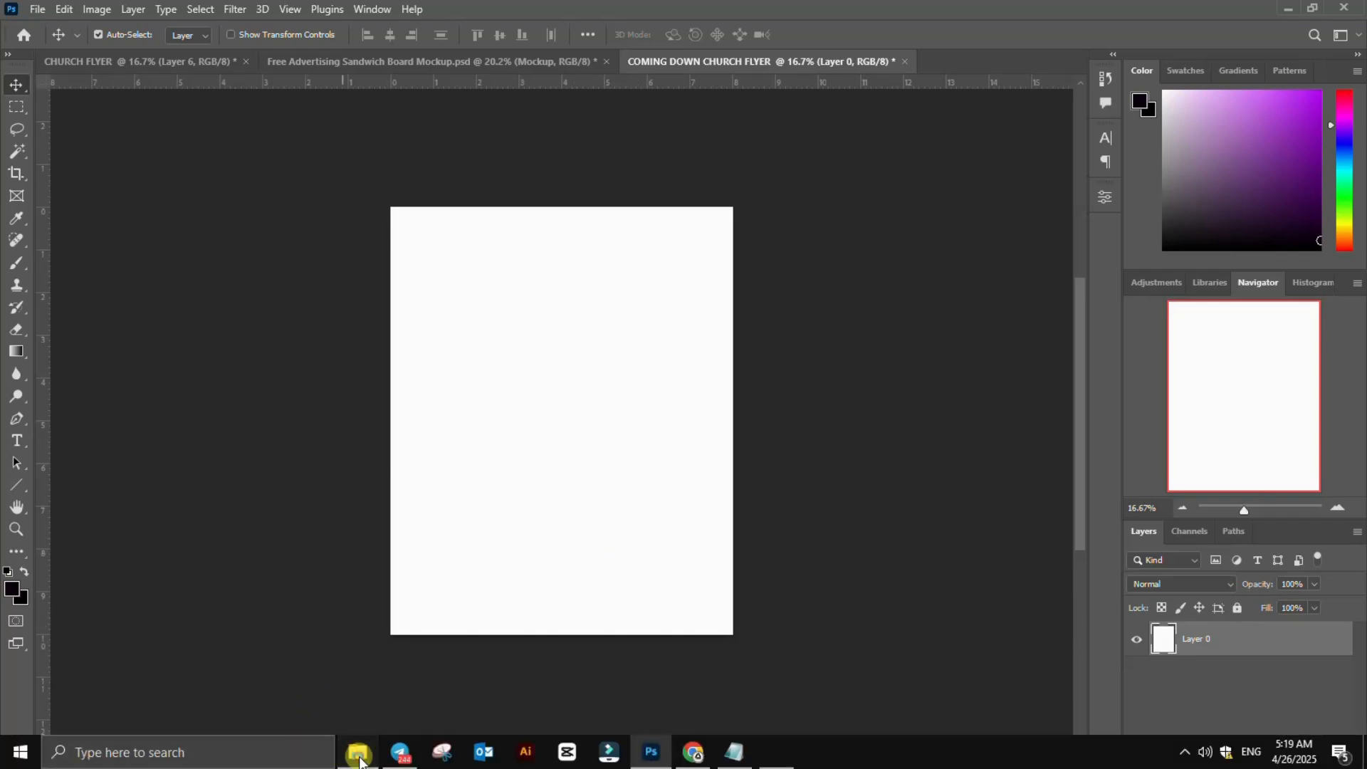
{"action": "left_click", "coordinate": [390, 165]}
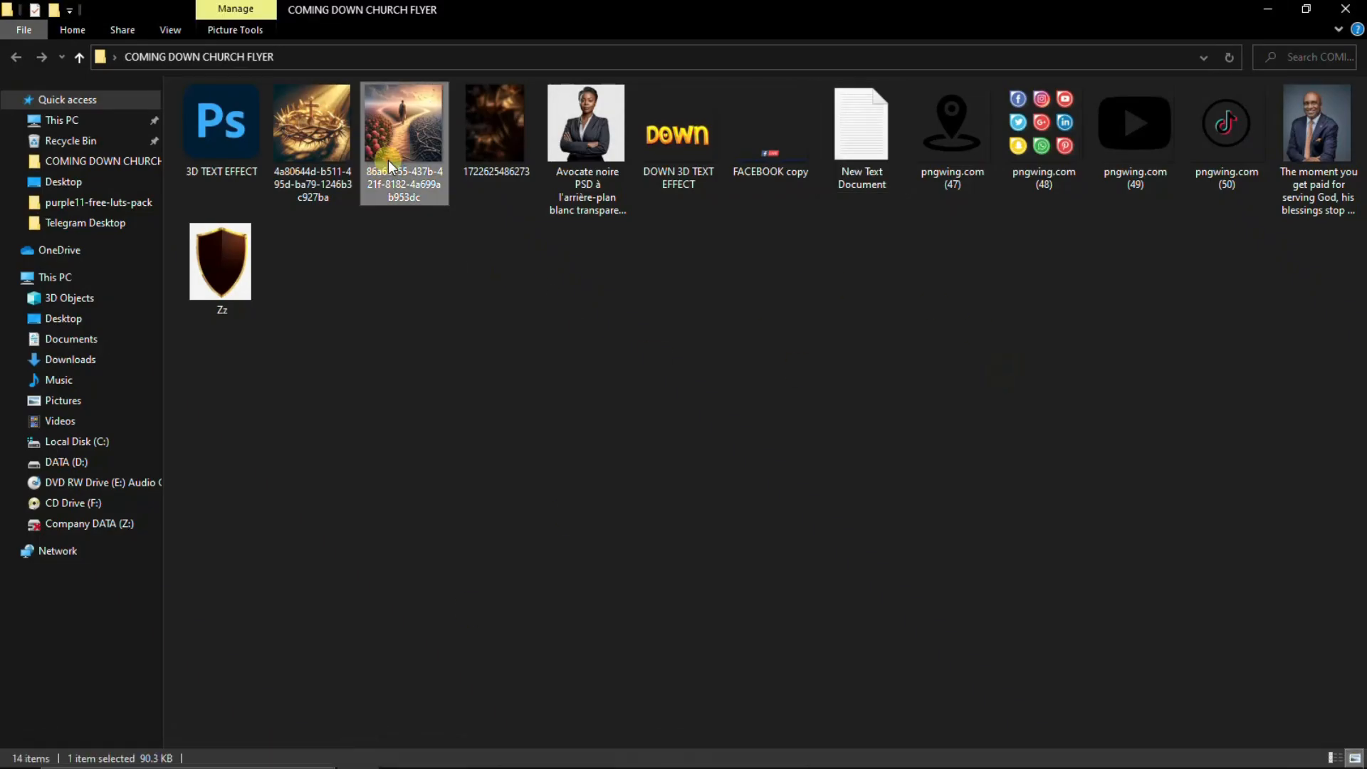
{"action": "left_click_drag", "start_coordinate": [396, 135], "coordinate": [617, 394]}
{"action": "left_click_drag", "start_coordinate": [737, 421], "coordinate": [785, 420]}
{"action": "key", "text": "Return"}
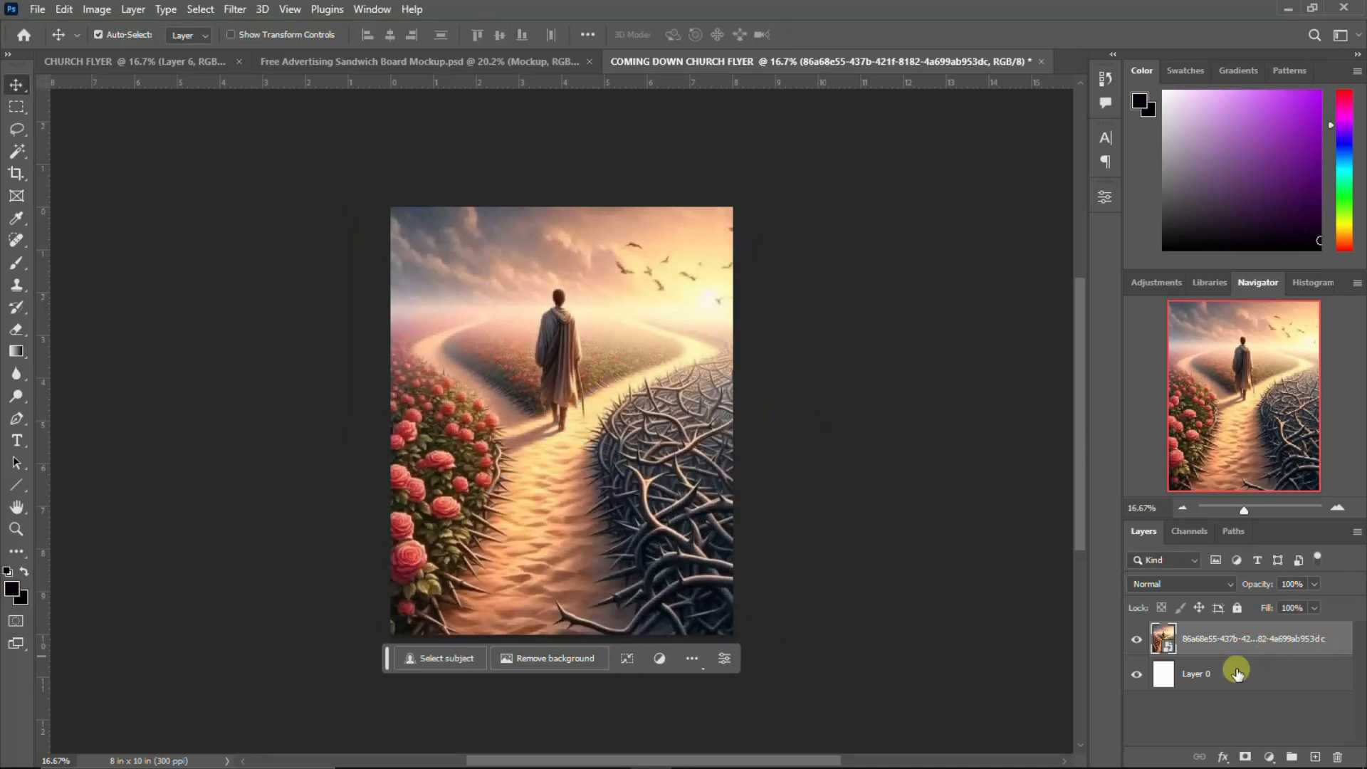
Step: Add a cyan guide layout with 6 columns, 6 rows and 0.3 in margins on all sides
{"action": "left_click", "coordinate": [292, 10]}
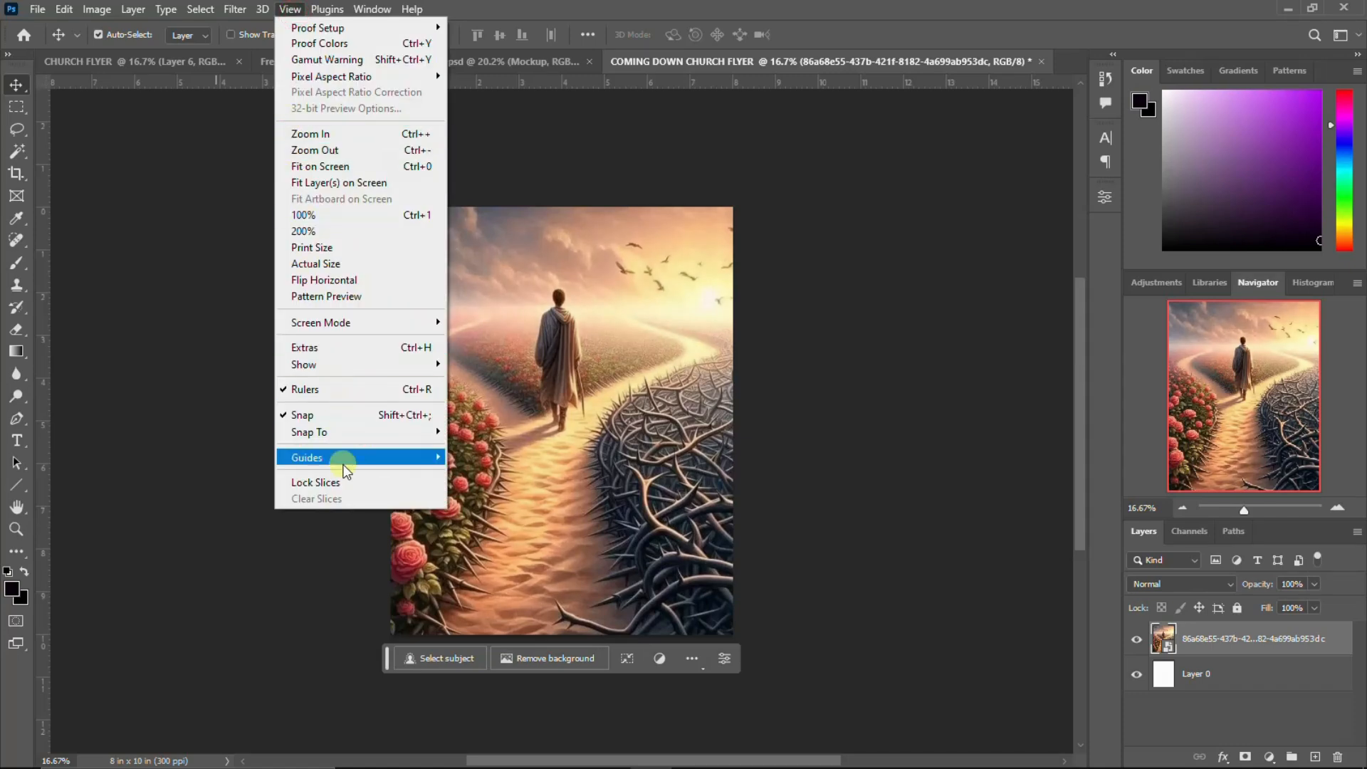
{"action": "mouse_move", "coordinate": [344, 456]}
{"action": "left_click", "coordinate": [501, 569]}
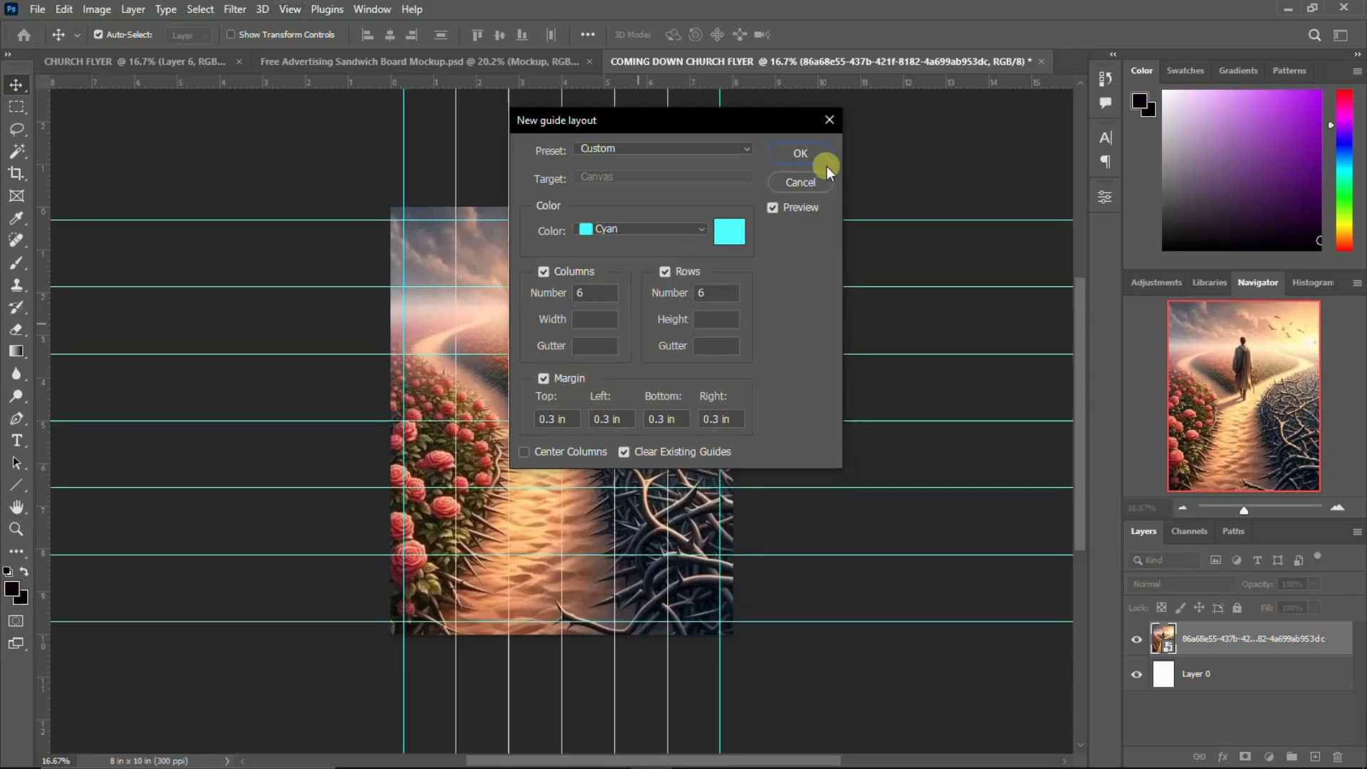
{"action": "left_click", "coordinate": [804, 153]}
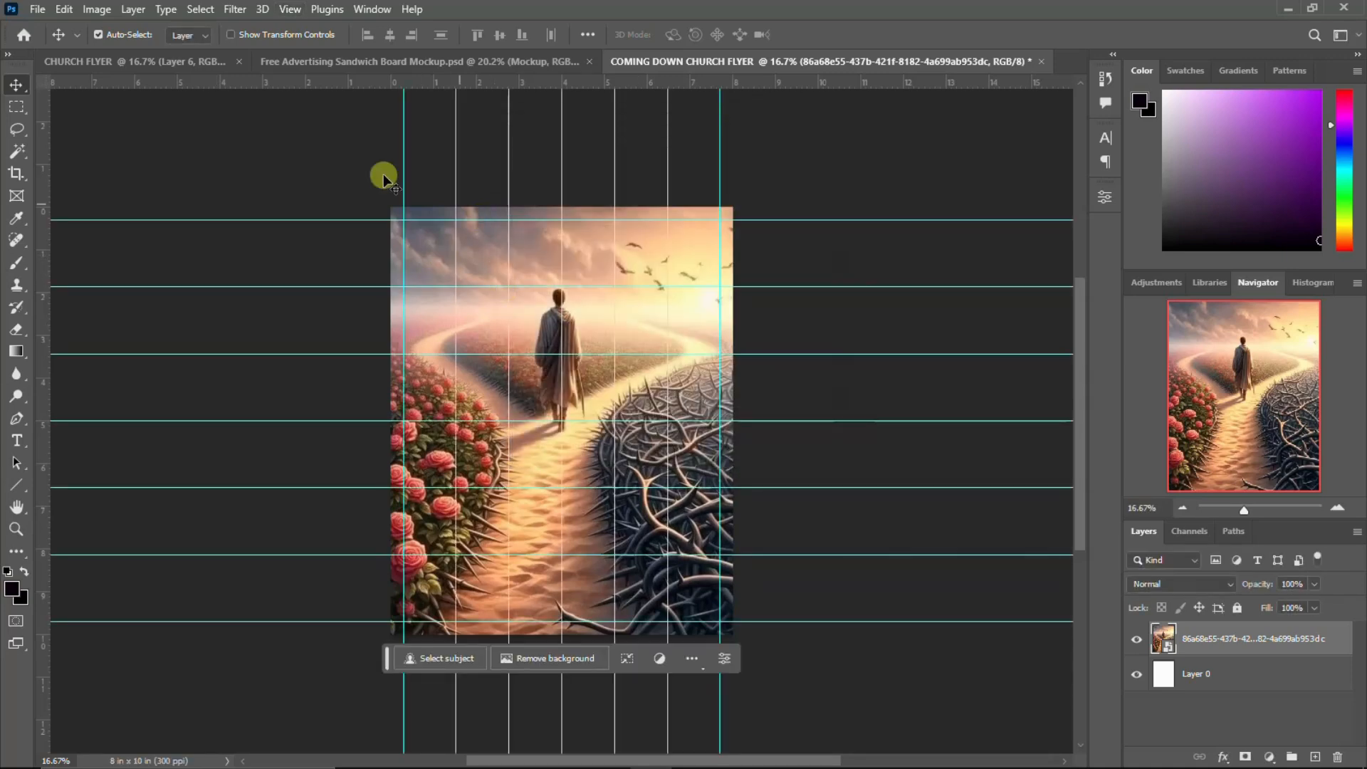
Step: Apply a Gaussian Blur with a 50-pixel radius to the path image and collapse its smart filter list
{"action": "left_click", "coordinate": [240, 9]}
{"action": "mouse_move", "coordinate": [269, 228]}
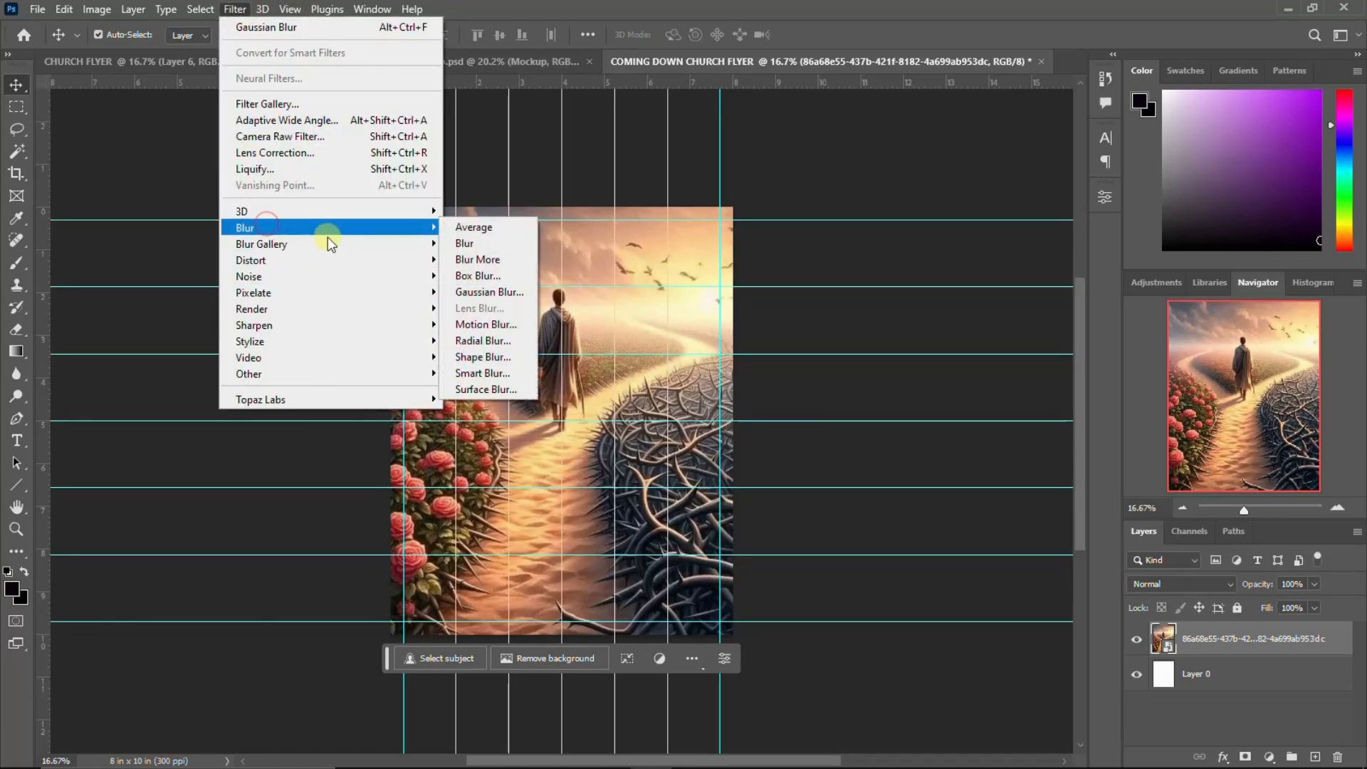
{"action": "left_click", "coordinate": [477, 293]}
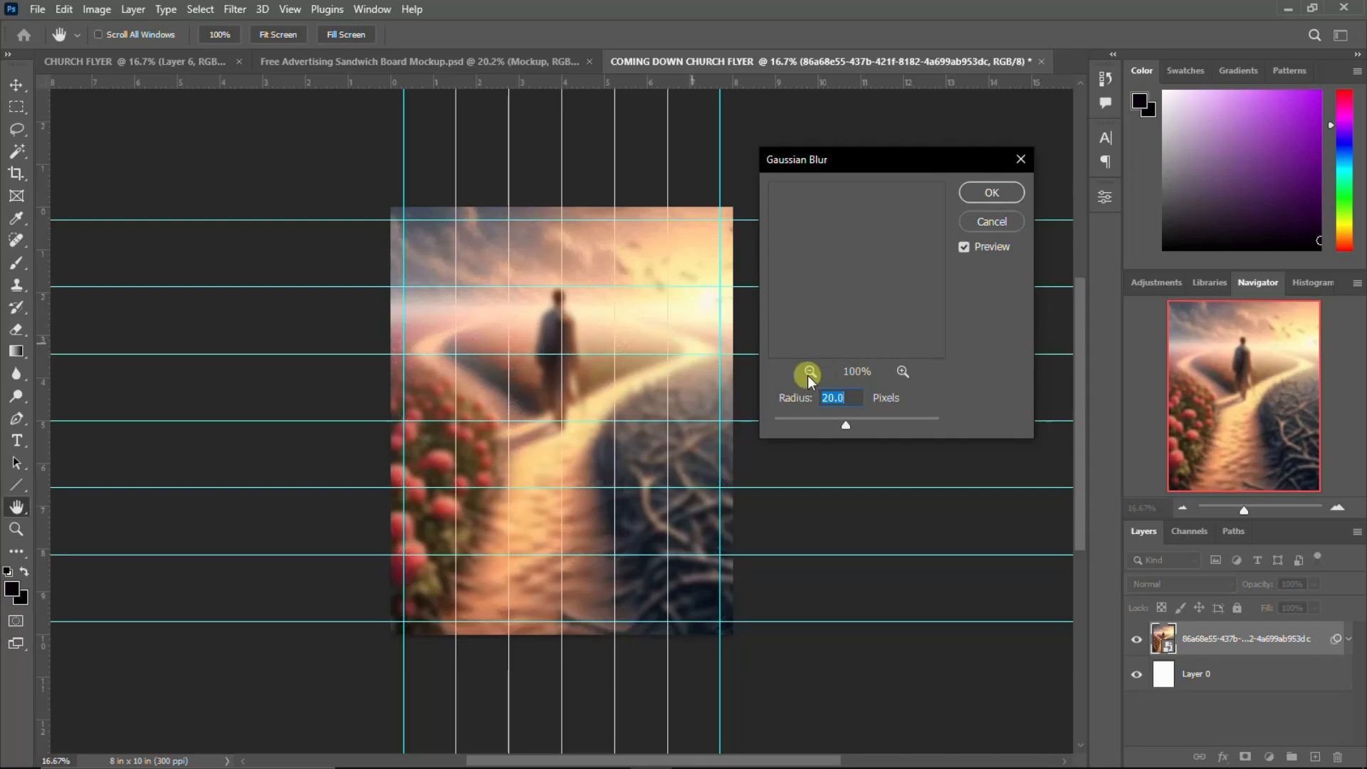
{"action": "type", "text": "50"}
{"action": "key", "text": "Return"}
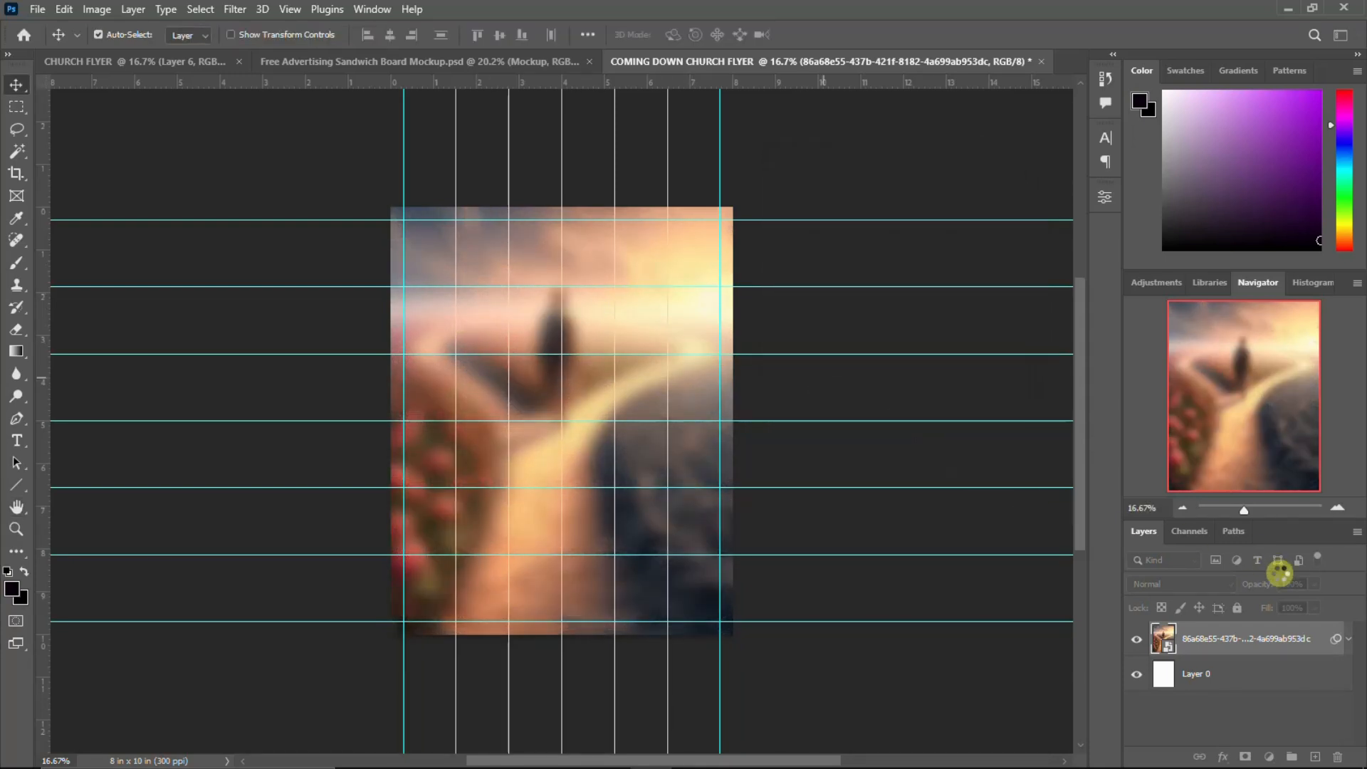
{"action": "left_click", "coordinate": [1346, 640]}
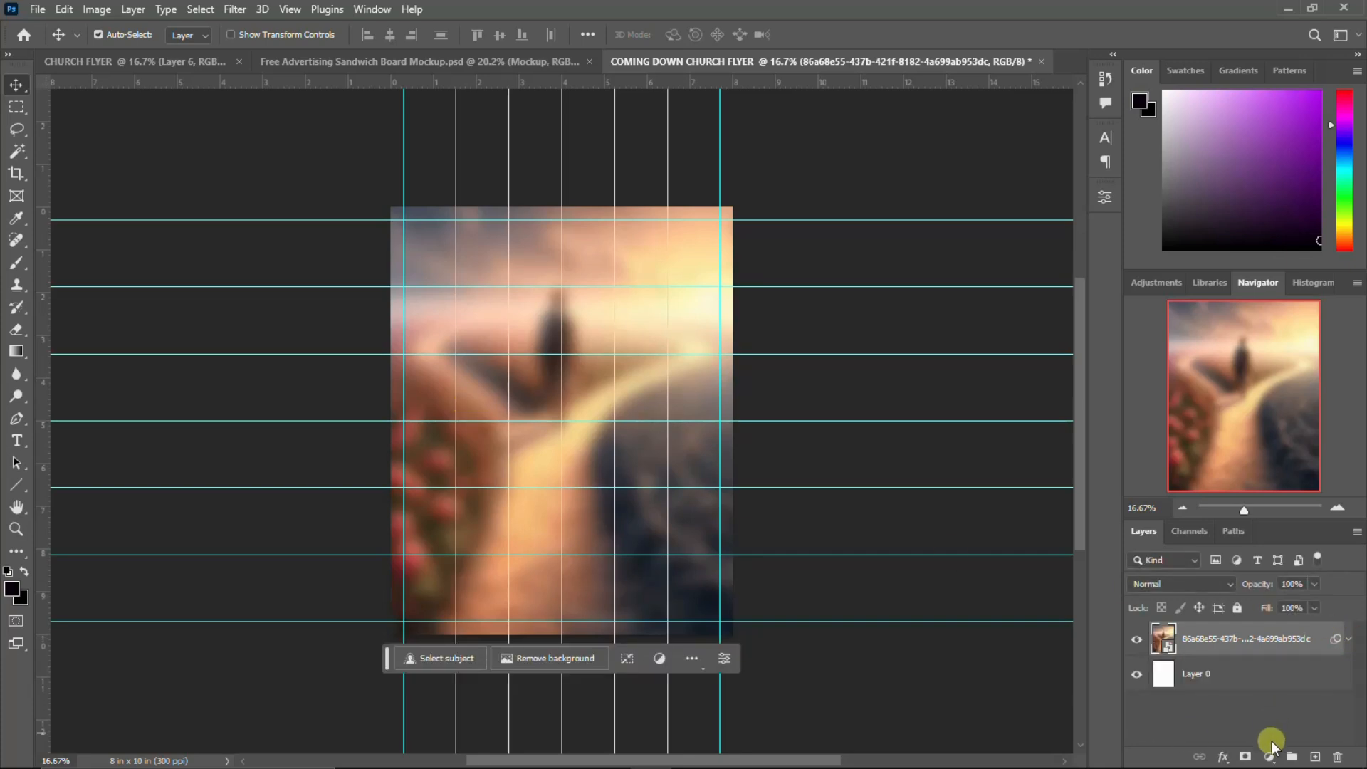
Step: Add a Color Lookup adjustment layer above the blurred path image and load the "Going for a walk.CUBE" 3D LUT
{"action": "left_click", "coordinate": [1270, 758]}
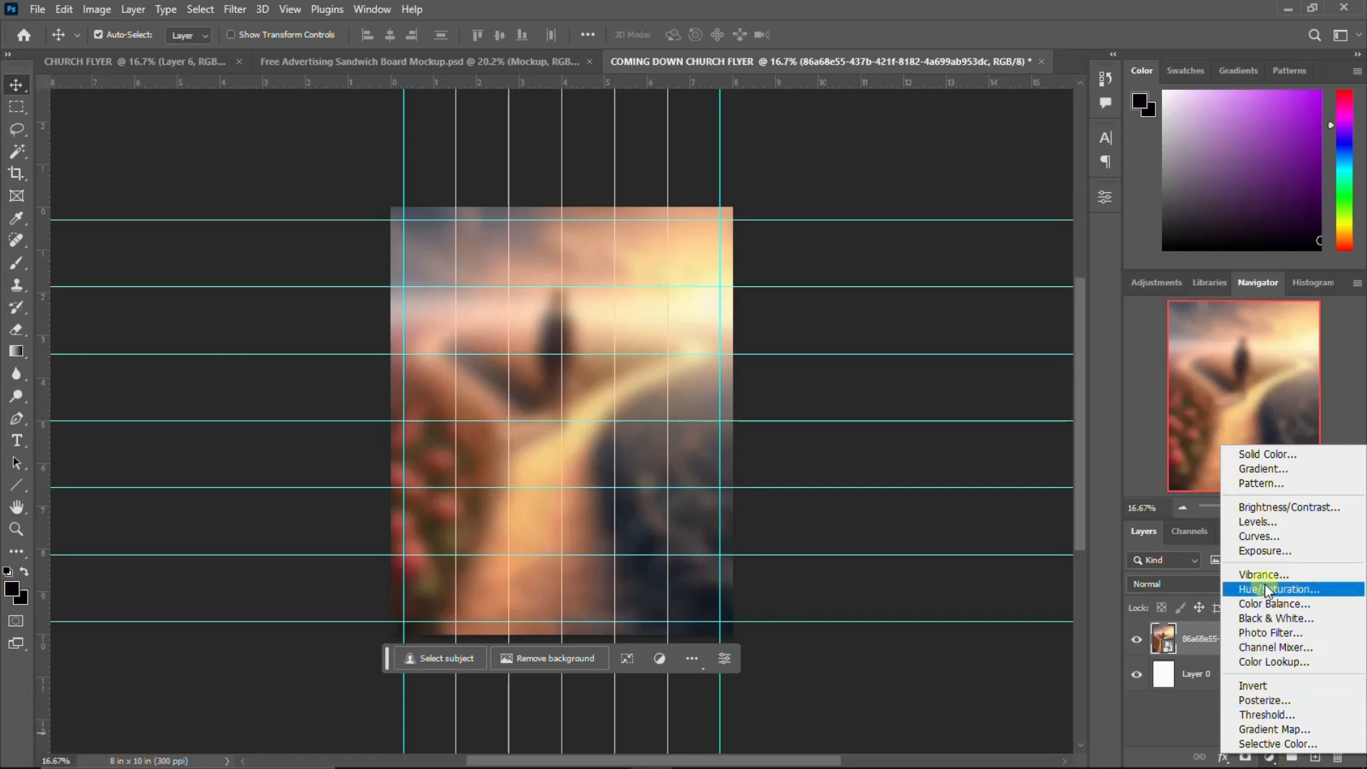
{"action": "left_click", "coordinate": [1272, 660]}
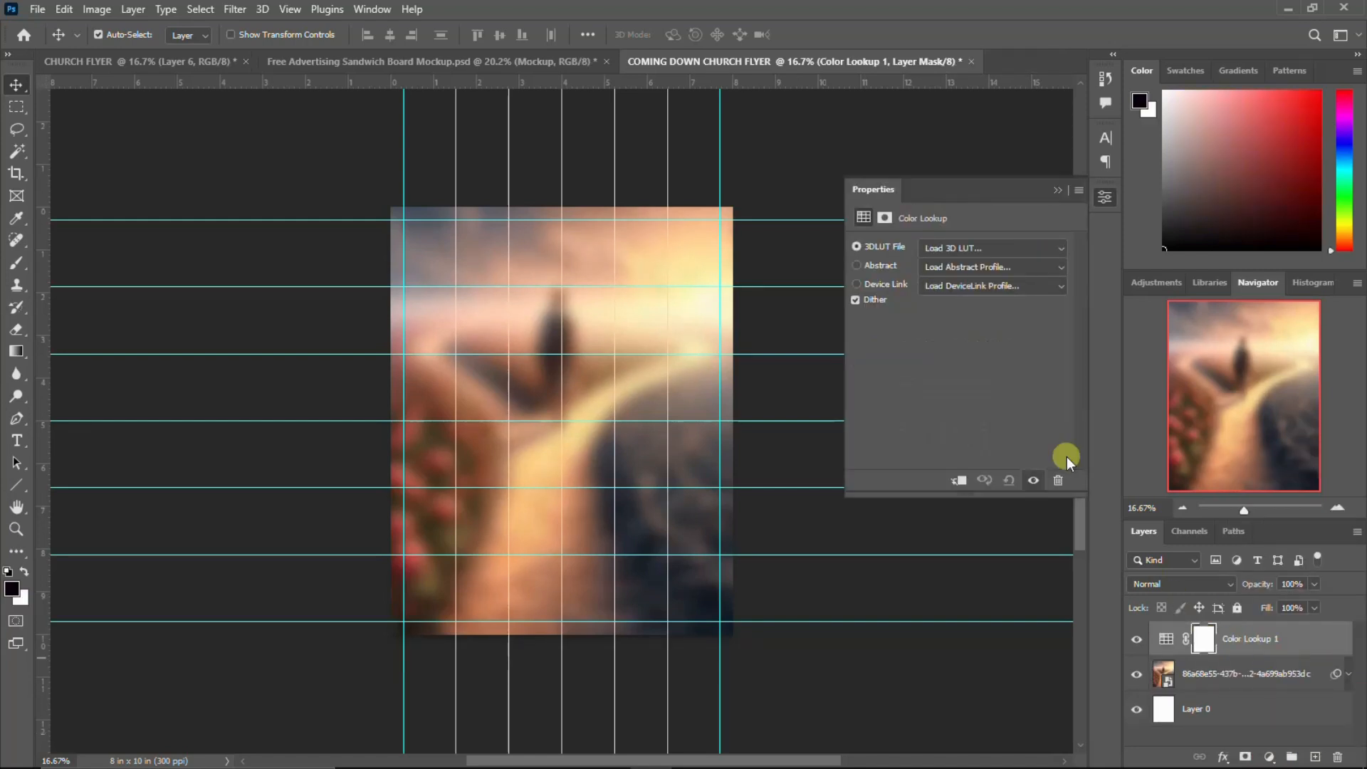
{"action": "left_click", "coordinate": [987, 243]}
{"action": "left_click", "coordinate": [970, 266]}
{"action": "scroll", "coordinate": [997, 417], "scroll_direction": "down", "scroll_amount": 7}
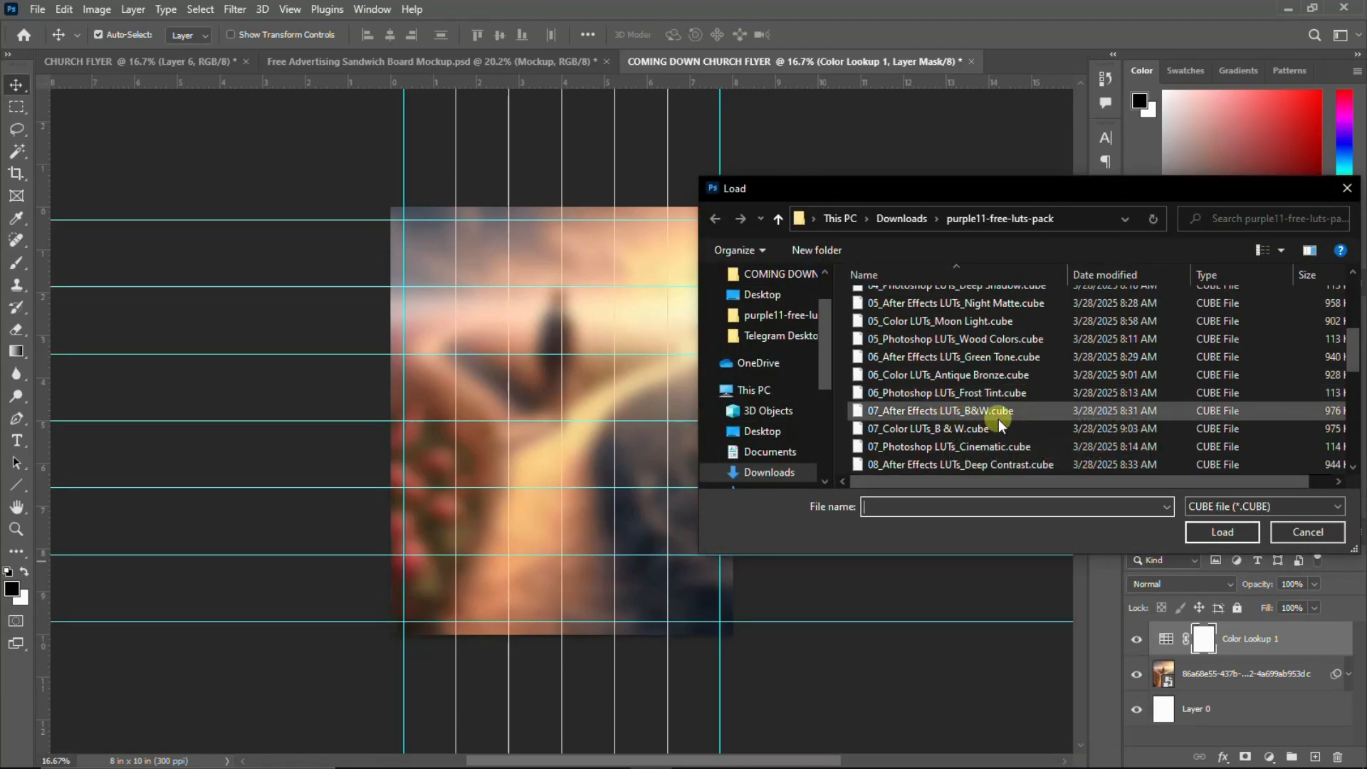
{"action": "scroll", "coordinate": [972, 431], "scroll_direction": "down", "scroll_amount": 1}
{"action": "left_click", "coordinate": [950, 411]}
{"action": "left_click", "coordinate": [1215, 532]}
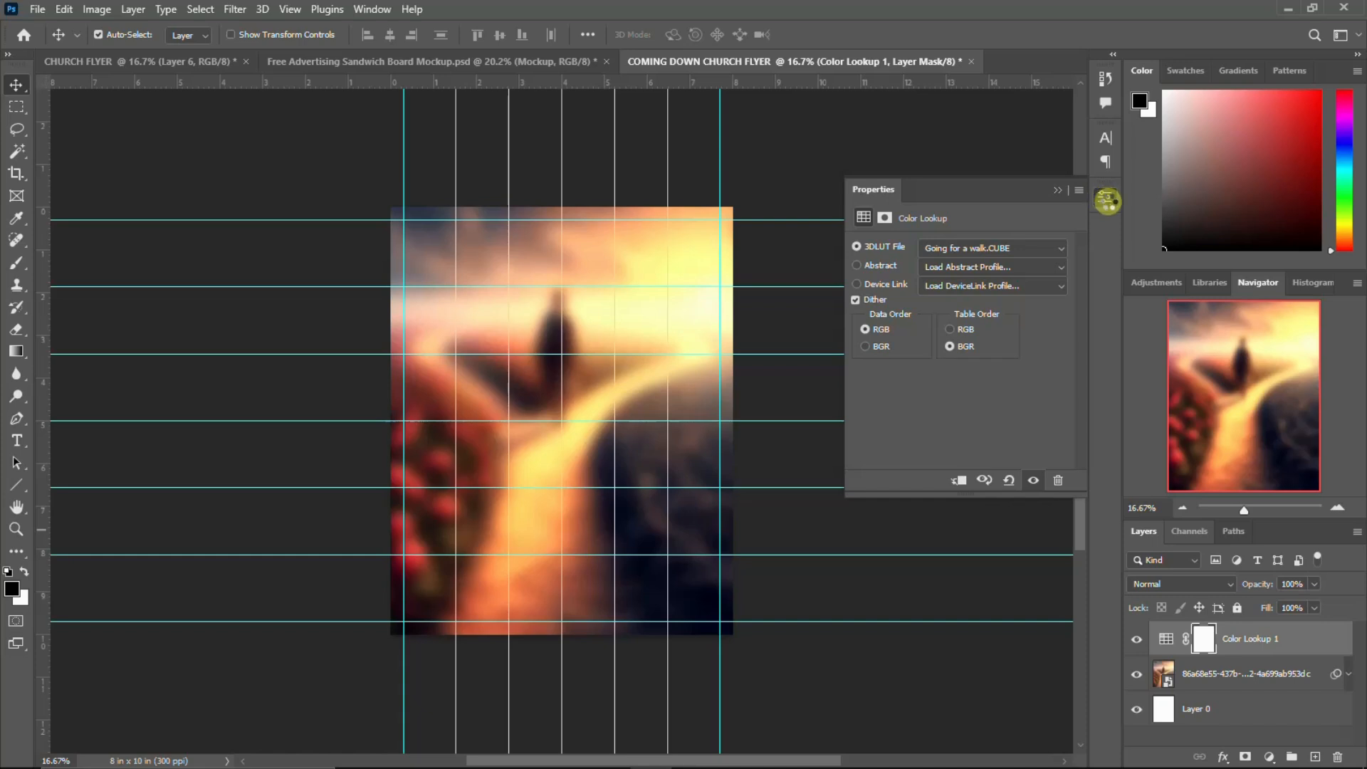
{"action": "left_click", "coordinate": [1105, 201]}
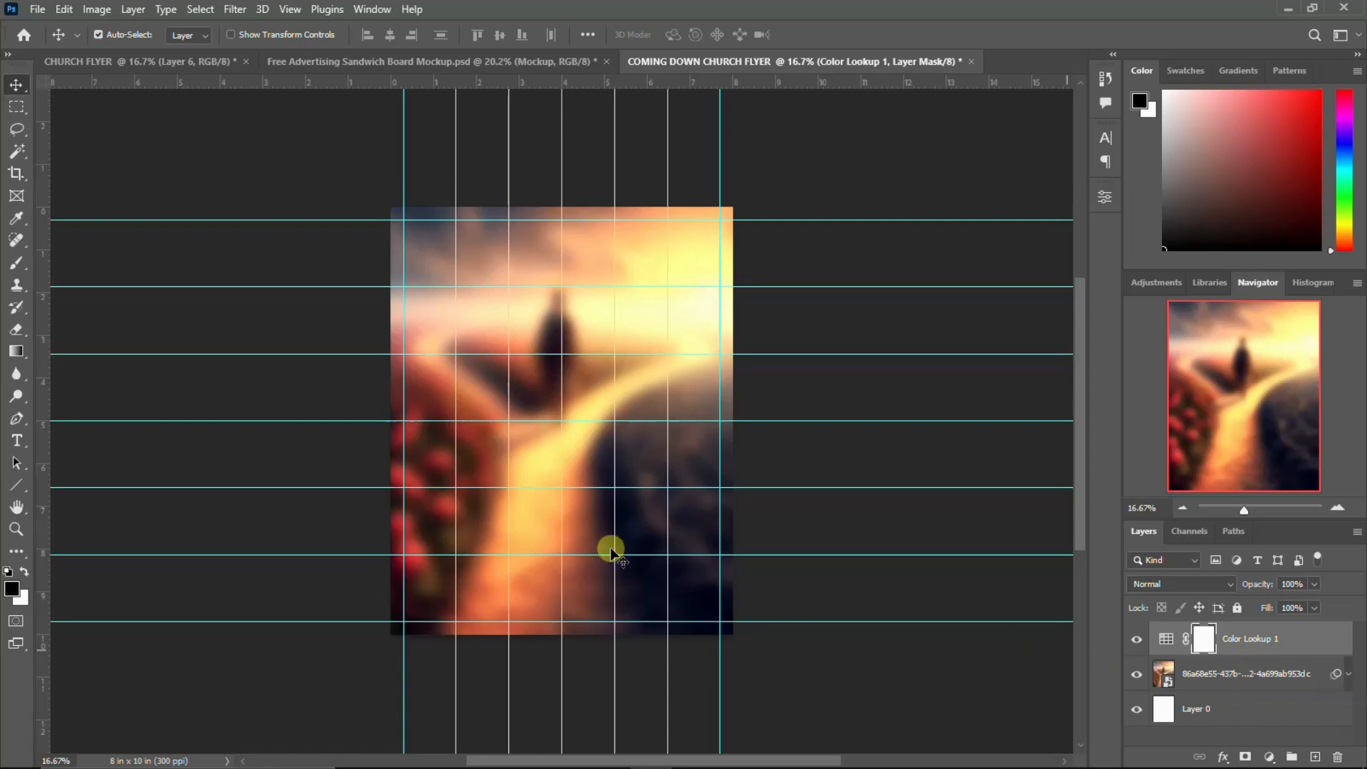
Step: Place the crown of thorns and cross image from the project folder and move the Color Lookup layer above it
{"action": "left_click", "coordinate": [357, 757]}
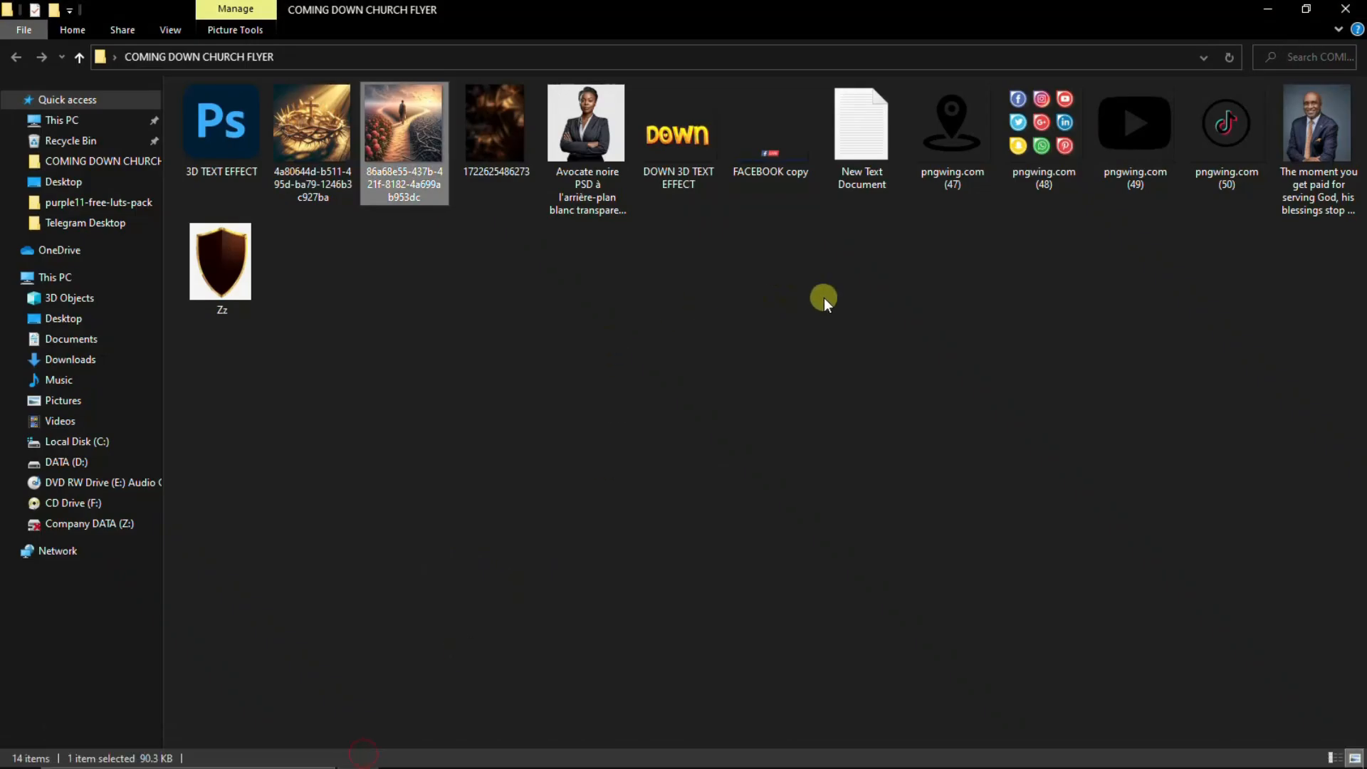
{"action": "left_click", "coordinate": [306, 119]}
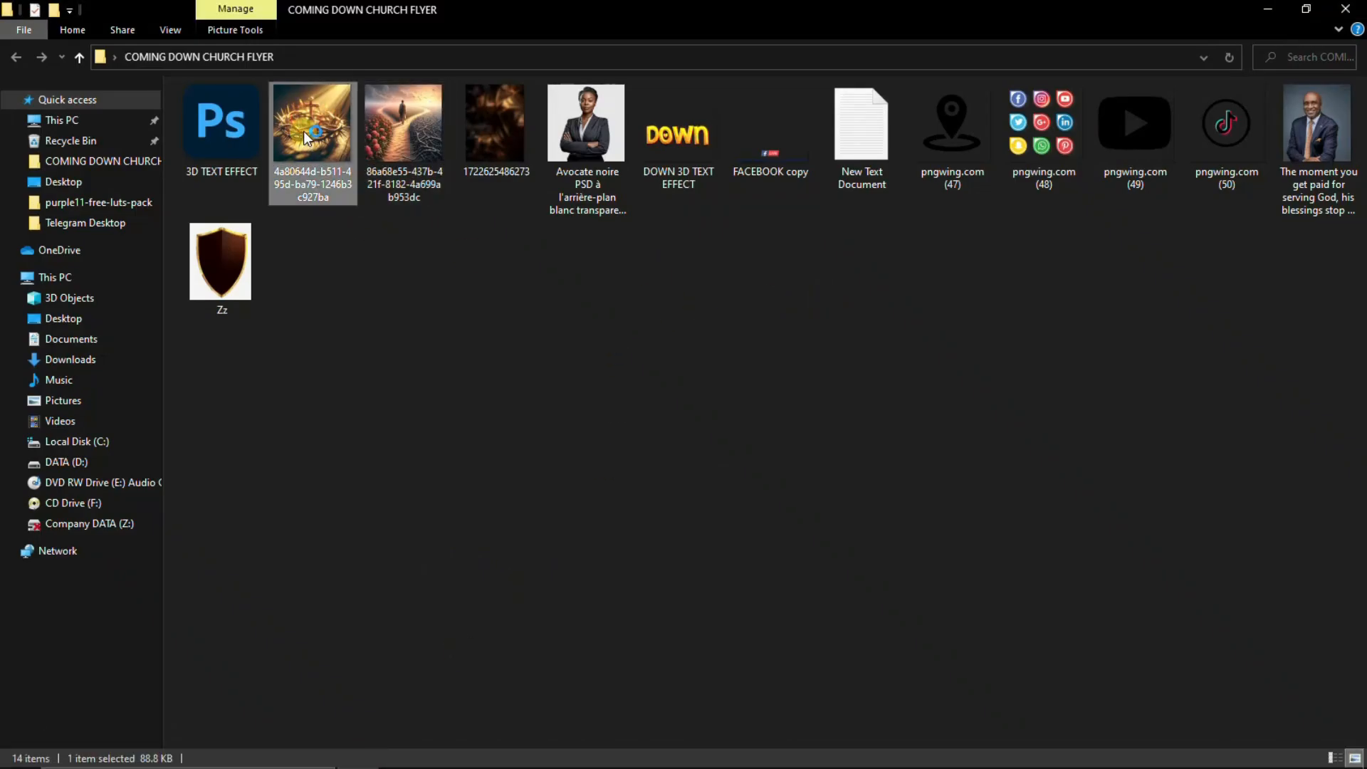
{"action": "left_click_drag", "start_coordinate": [306, 135], "coordinate": [610, 529]}
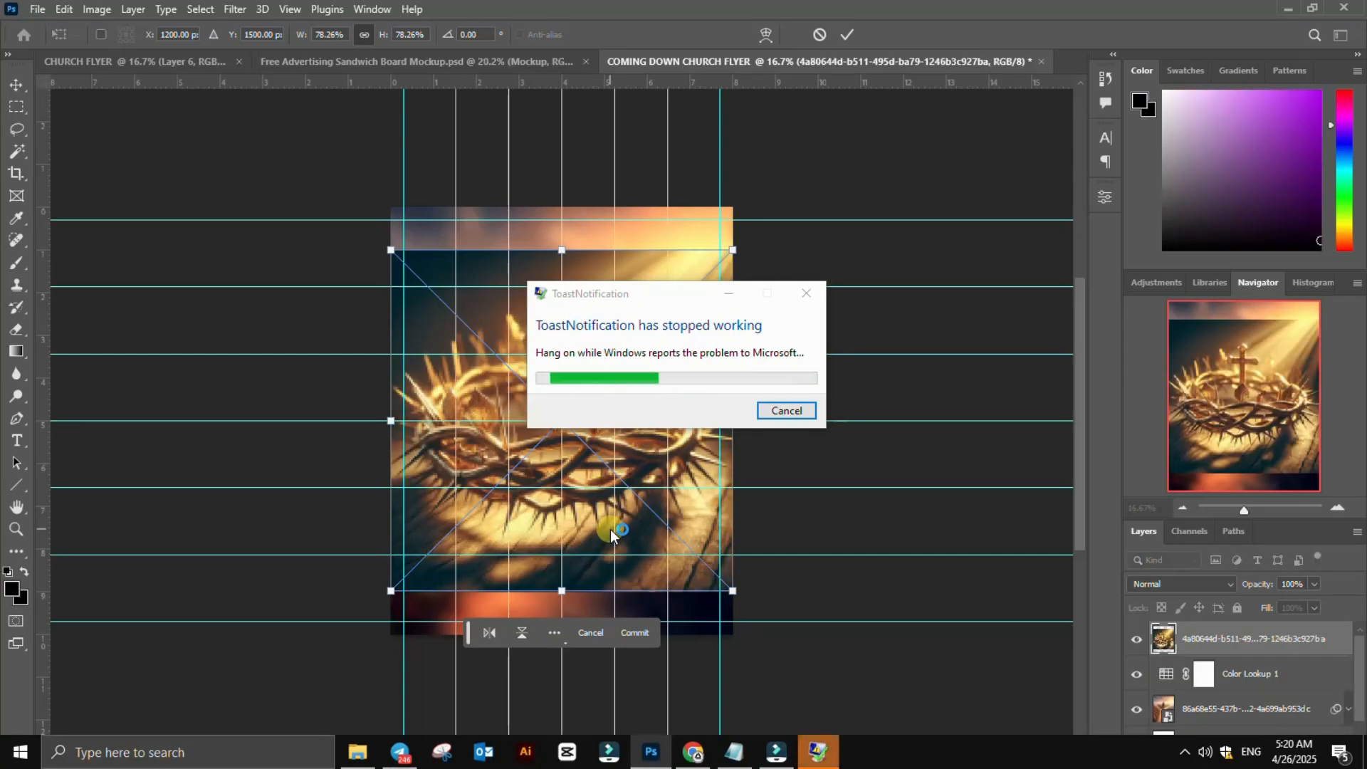
{"action": "left_click", "coordinate": [785, 410]}
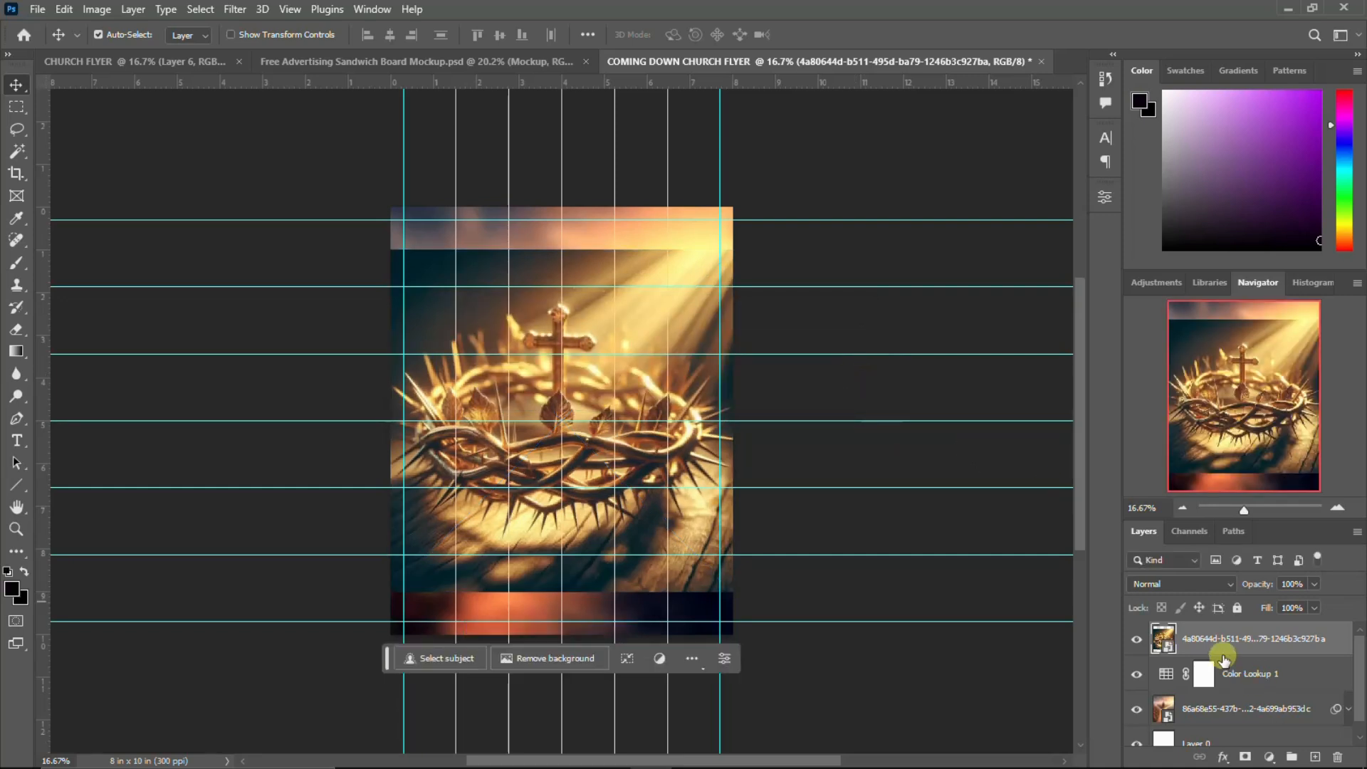
{"action": "mouse_move", "coordinate": [1245, 675]}
{"action": "left_mouse_down"}
{"action": "mouse_move", "coordinate": [1243, 638]}
{"action": "mouse_move", "coordinate": [1243, 655]}
{"action": "left_mouse_up"}
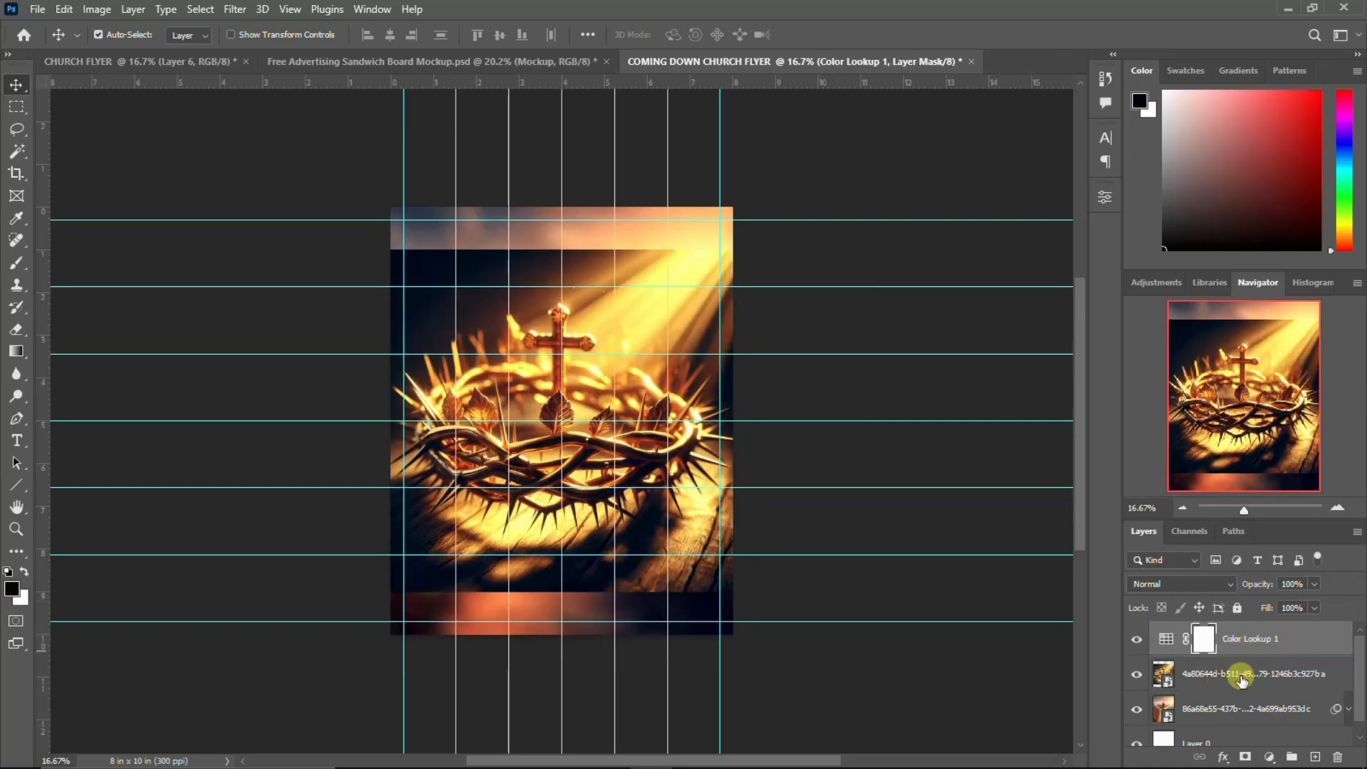
Step: Set the crown of thorns layer's blend mode to Linear Burn and shift the image up so the crown fills the flyer's upper half
{"action": "left_click", "coordinate": [1242, 677]}
{"action": "left_click", "coordinate": [1197, 586]}
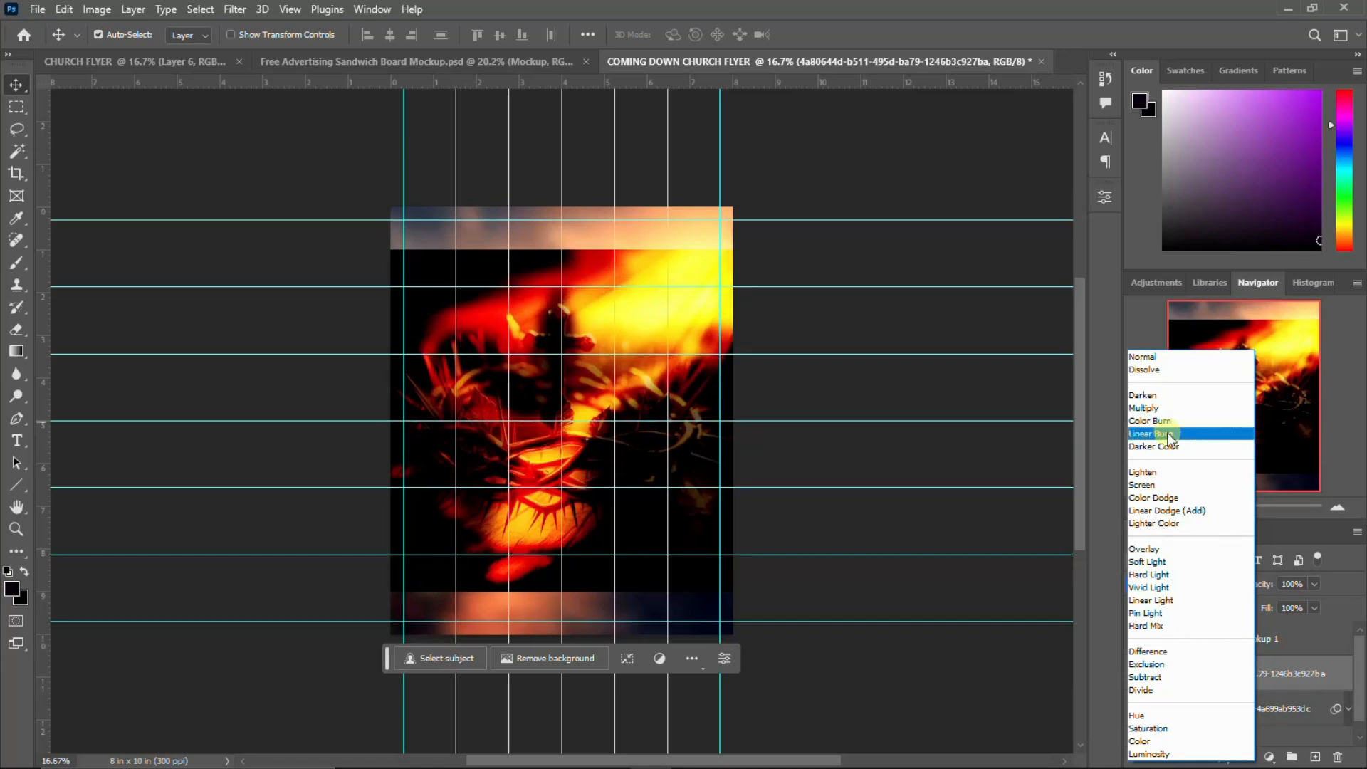
{"action": "left_click", "coordinate": [1165, 433]}
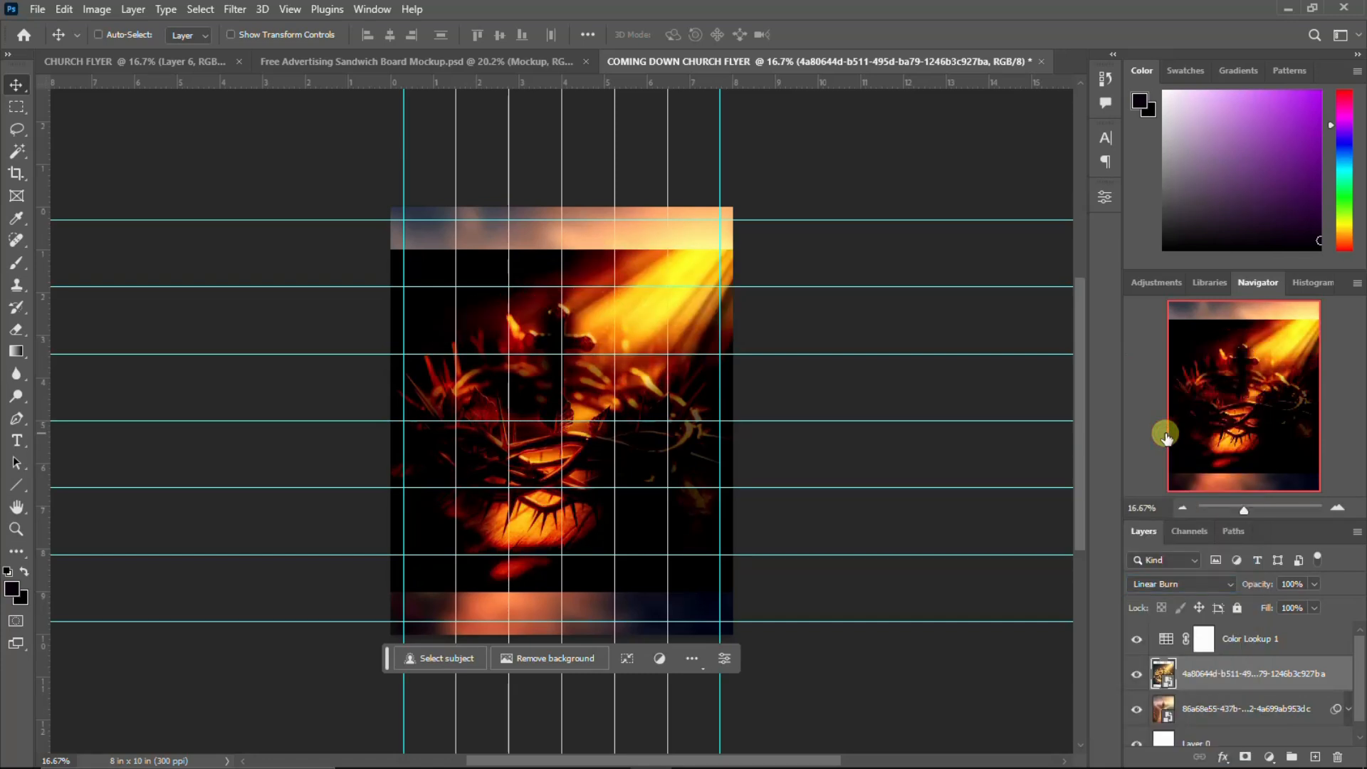
{"action": "key", "text": "ctrl+t"}
{"action": "left_click_drag", "start_coordinate": [591, 421], "coordinate": [577, 254]}
{"action": "key", "text": "Return"}
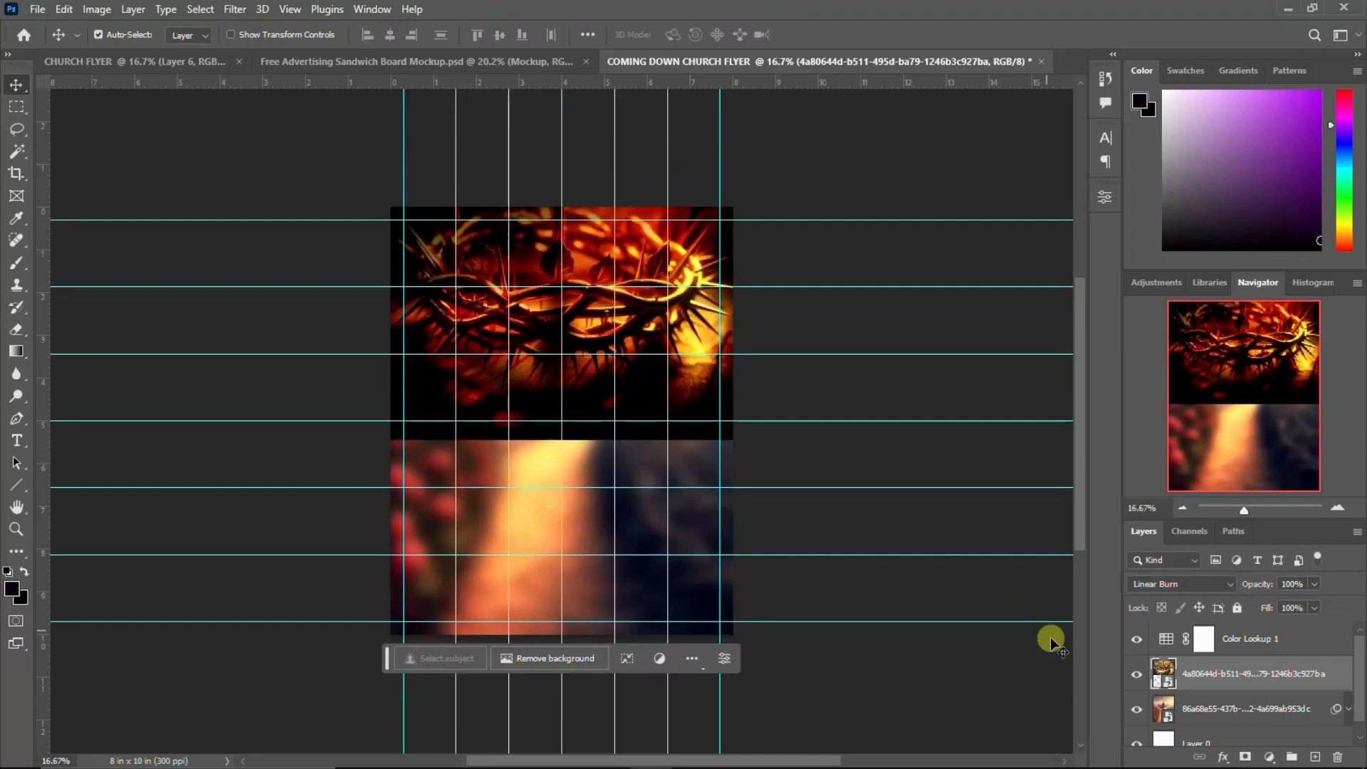
Step: Add a layer mask to the crown image and paint out its lower edge with a large black brush, blending it into the path
{"action": "left_click", "coordinate": [1246, 757]}
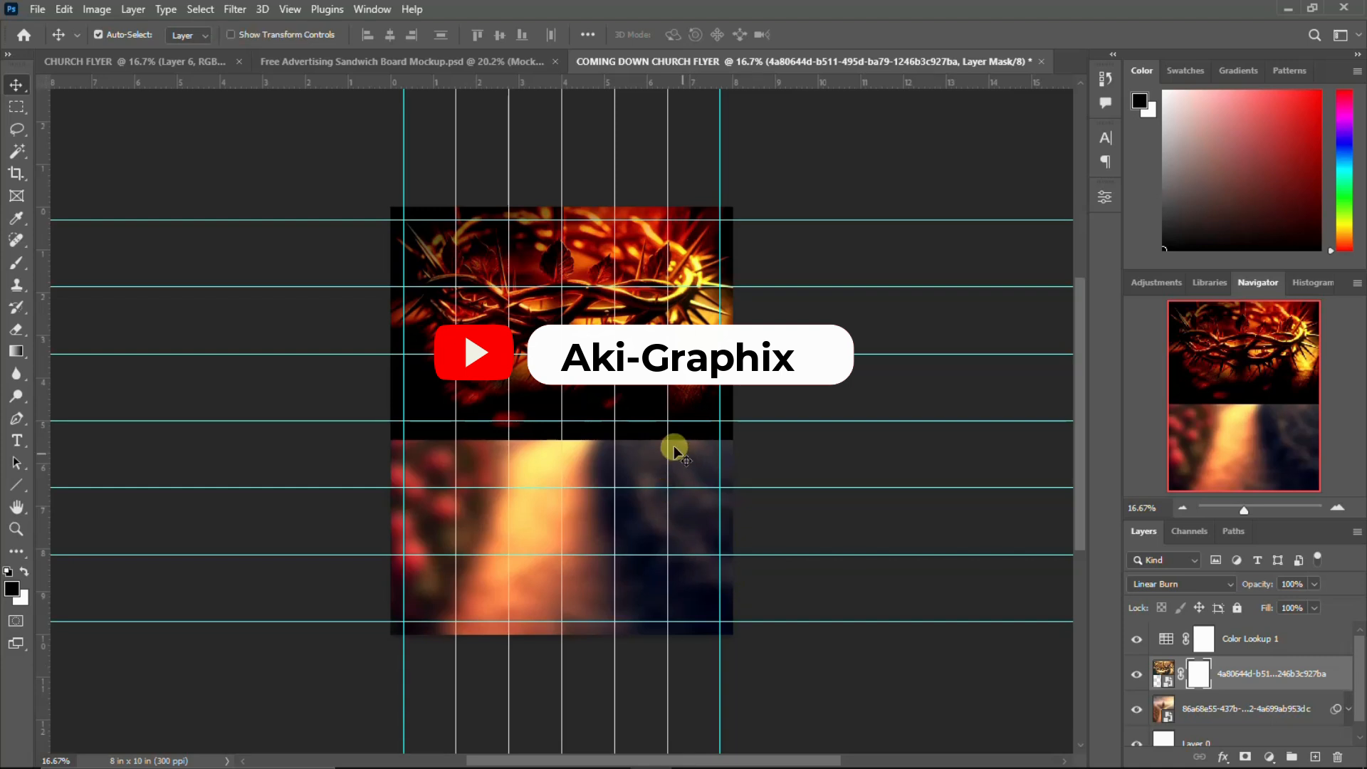
{"action": "key", "text": "b"}
{"action": "key", "text": "bracketright"}
{"action": "key", "text": "bracketright"}
{"action": "key", "text": "bracketright"}
{"action": "key", "text": "bracketright"}
{"action": "key", "text": "bracketright"}
{"action": "key", "text": "bracketright"}
{"action": "key", "text": "bracketright"}
{"action": "key", "text": "bracketright"}
{"action": "mouse_move", "coordinate": [331, 440]}
{"action": "left_mouse_down"}
{"action": "mouse_move", "coordinate": [473, 427]}
{"action": "mouse_move", "coordinate": [708, 437]}
{"action": "mouse_move", "coordinate": [421, 416]}
{"action": "mouse_move", "coordinate": [434, 396]}
{"action": "mouse_move", "coordinate": [708, 400]}
{"action": "left_mouse_up"}
{"action": "left_click", "coordinate": [17, 86]}
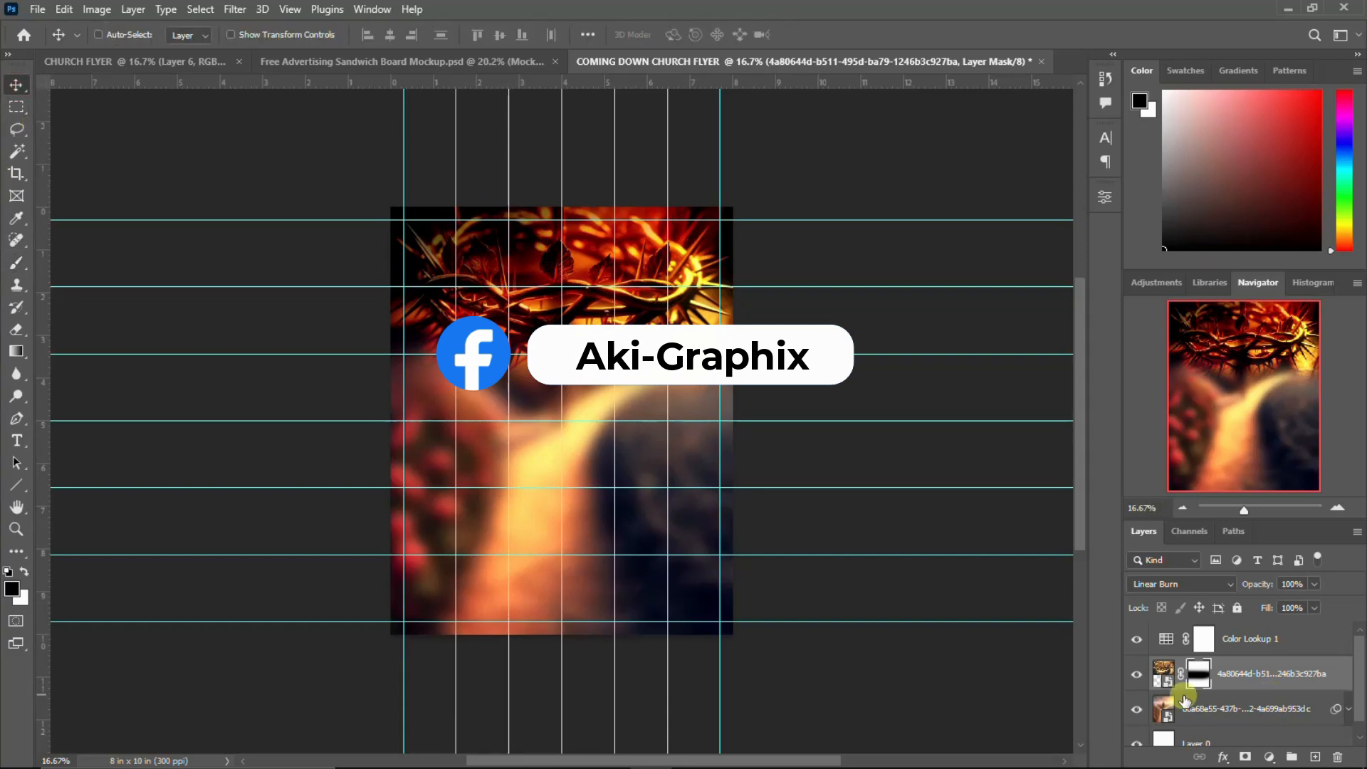
Step: Shift the masked crown of thorns image further up, to a Y position of 90 px
{"action": "key", "text": "ctrl+t"}
{"action": "left_click_drag", "start_coordinate": [592, 315], "coordinate": [588, 267]}
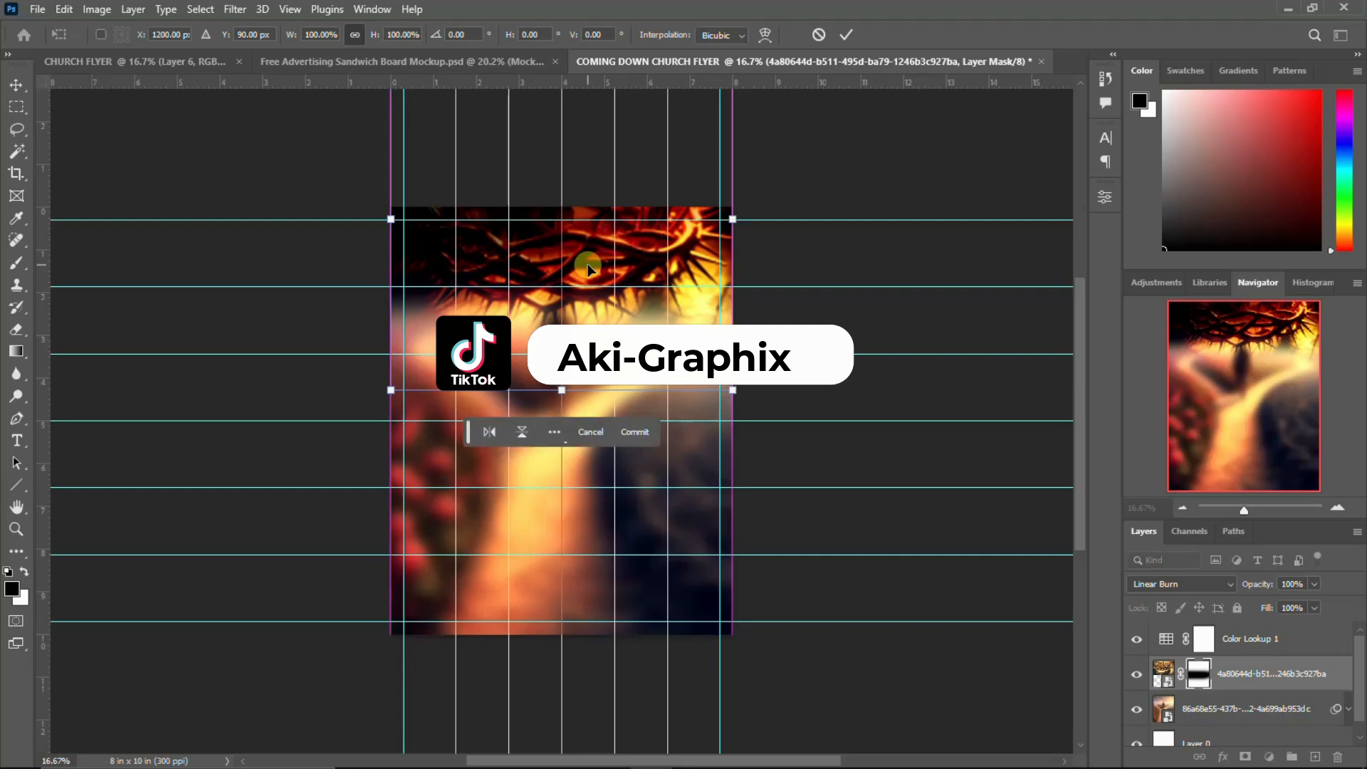
{"action": "key", "text": "Return"}
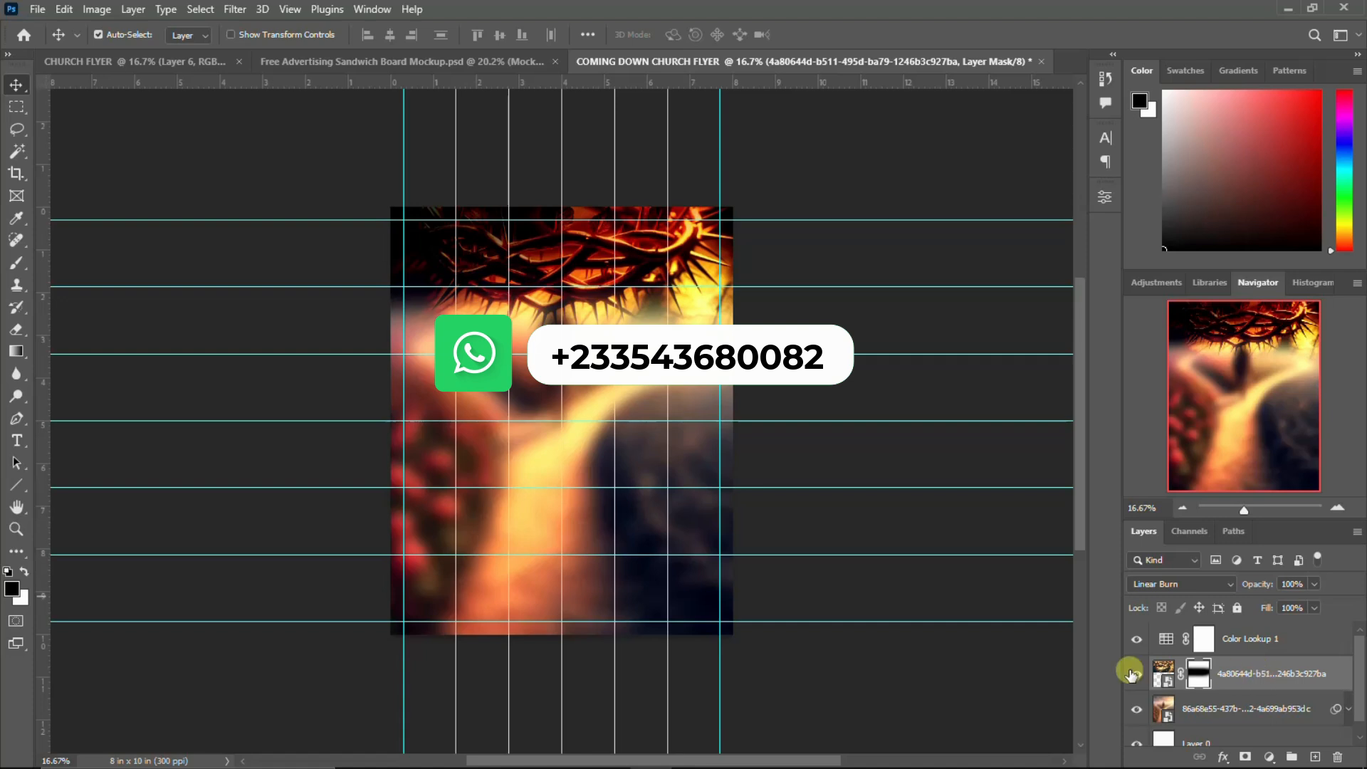
{"action": "left_click", "coordinate": [344, 752]}
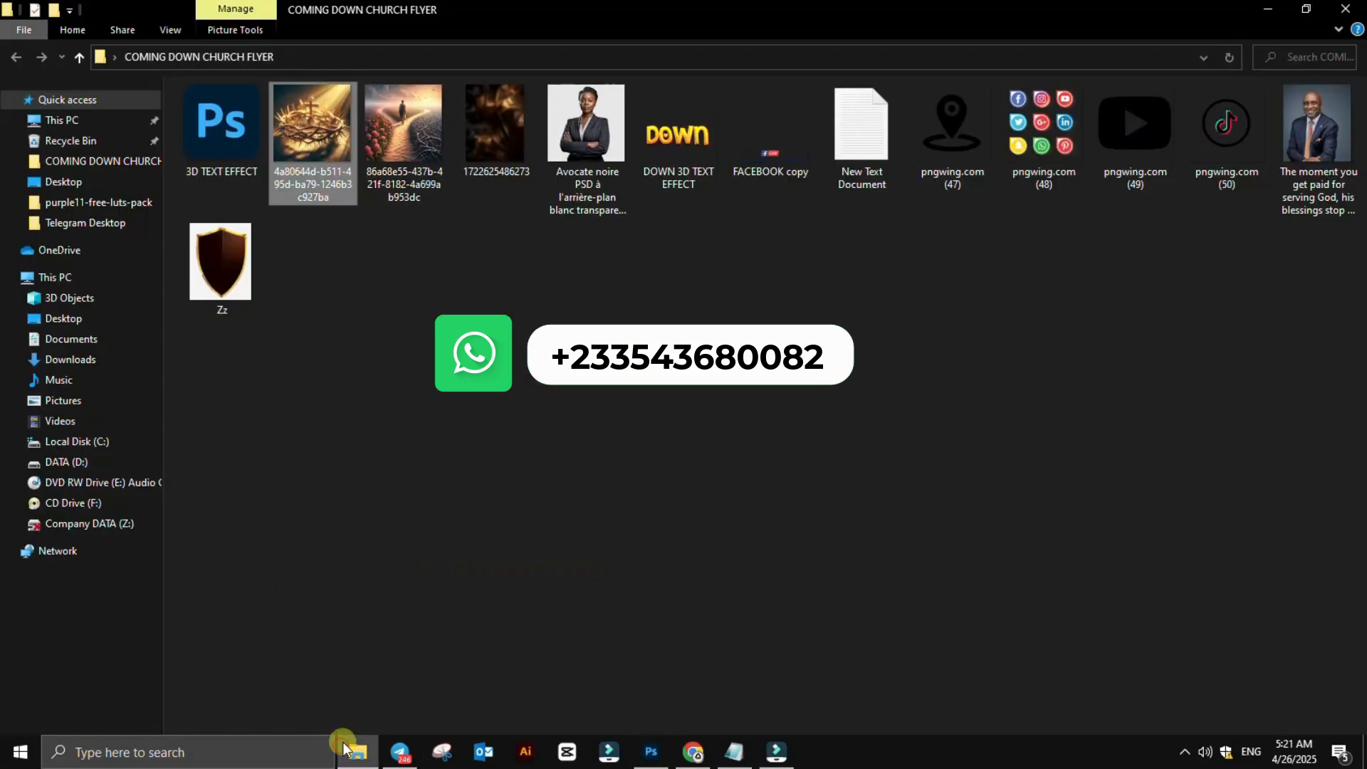
{"action": "left_click", "coordinate": [437, 304]}
{"action": "left_click_drag", "start_coordinate": [489, 139], "coordinate": [625, 571]}
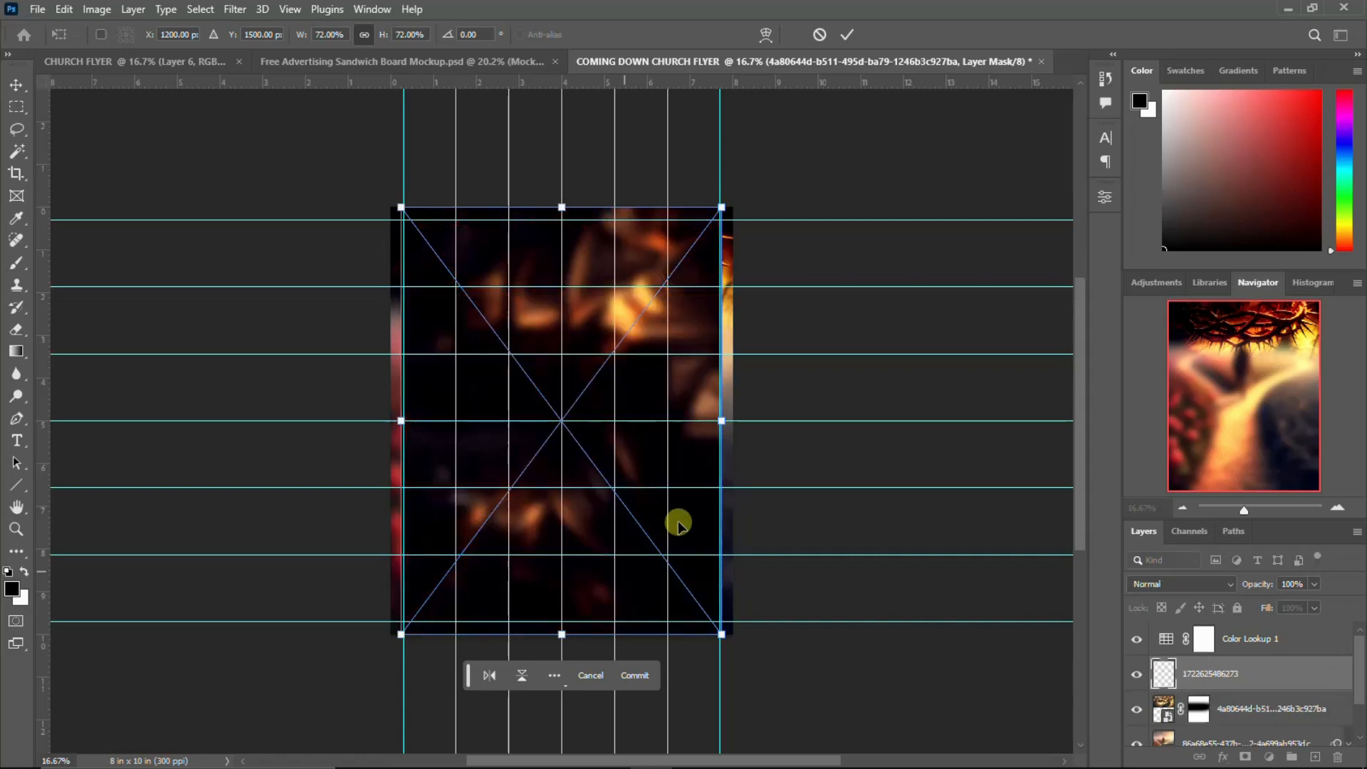
{"action": "left_click_drag", "start_coordinate": [720, 416], "coordinate": [744, 417]}
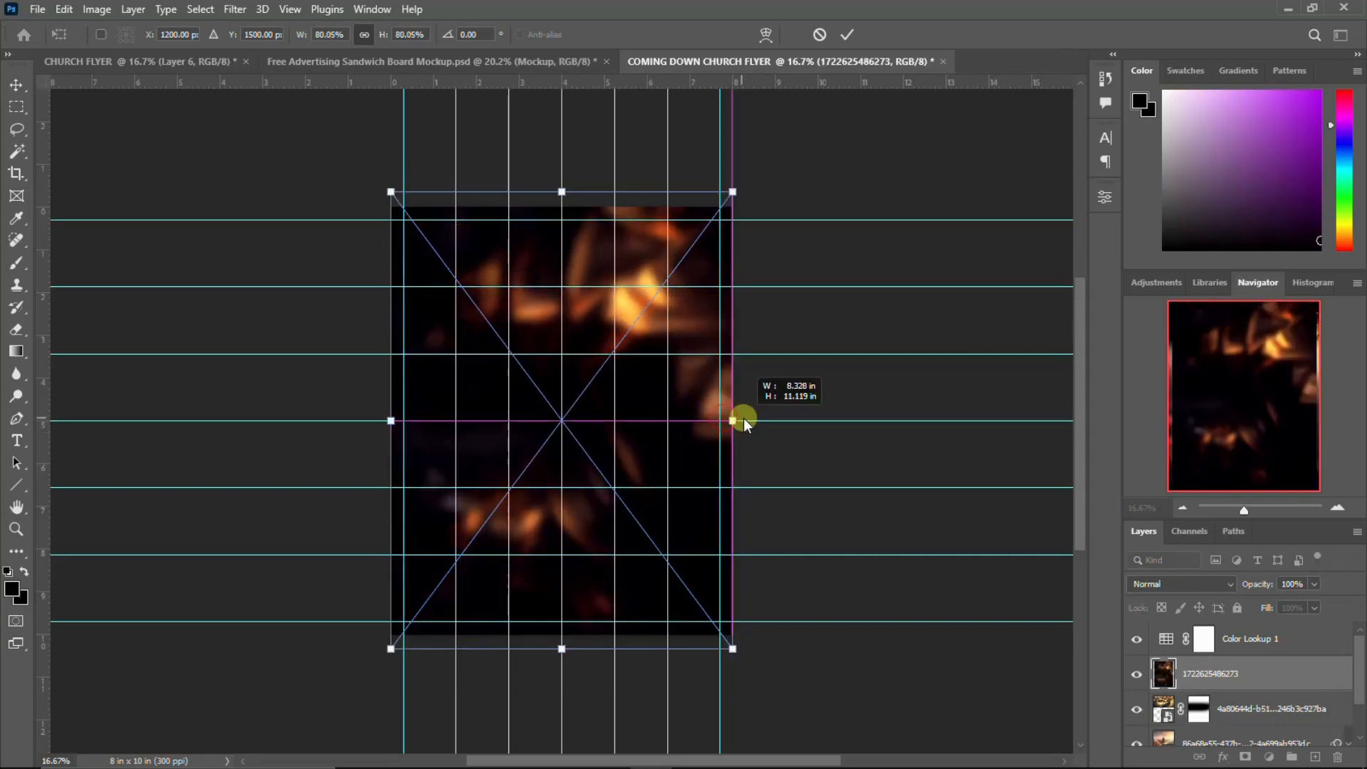
{"action": "key", "text": "Return"}
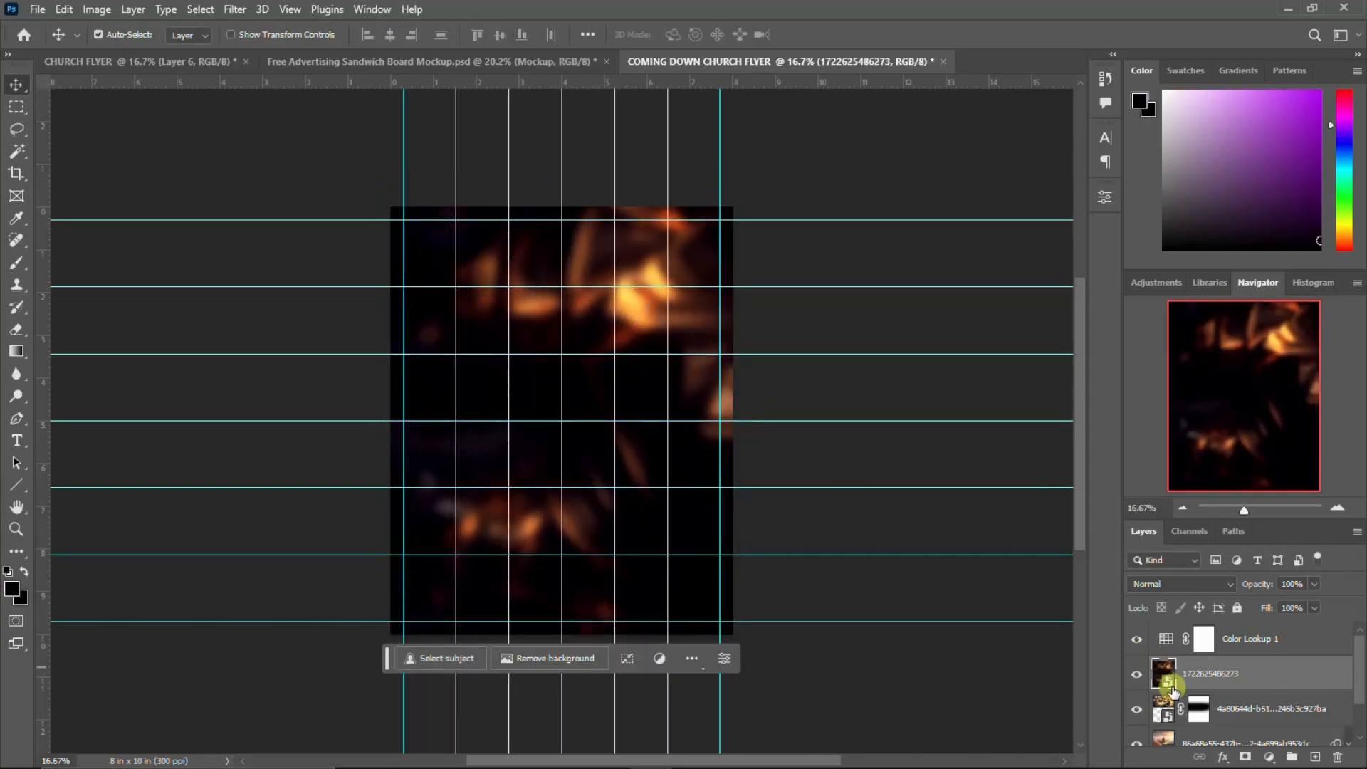
Step: Move the crown layer above the fire texture and set the blend mode of both layers to Soft Light
{"action": "left_click_drag", "start_coordinate": [1217, 710], "coordinate": [1225, 662]}
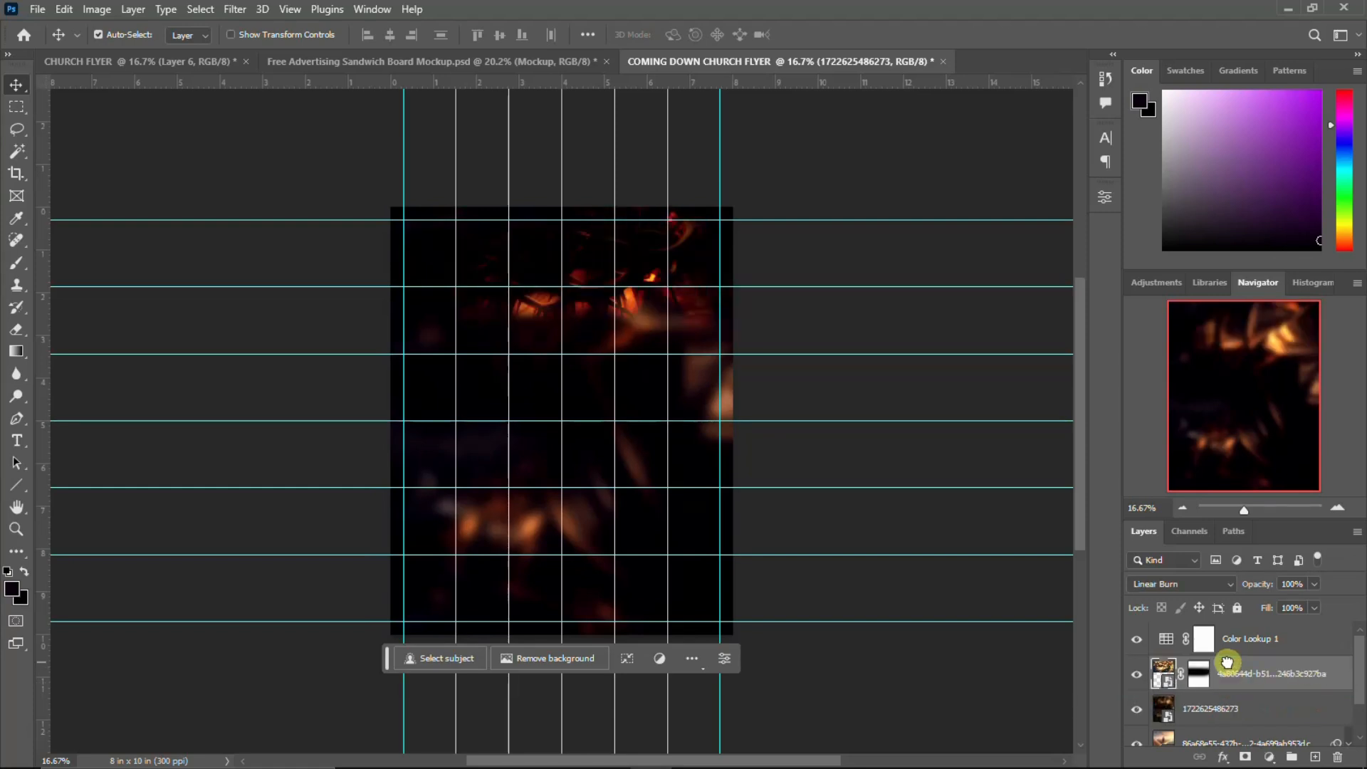
{"action": "left_click", "coordinate": [1221, 708]}
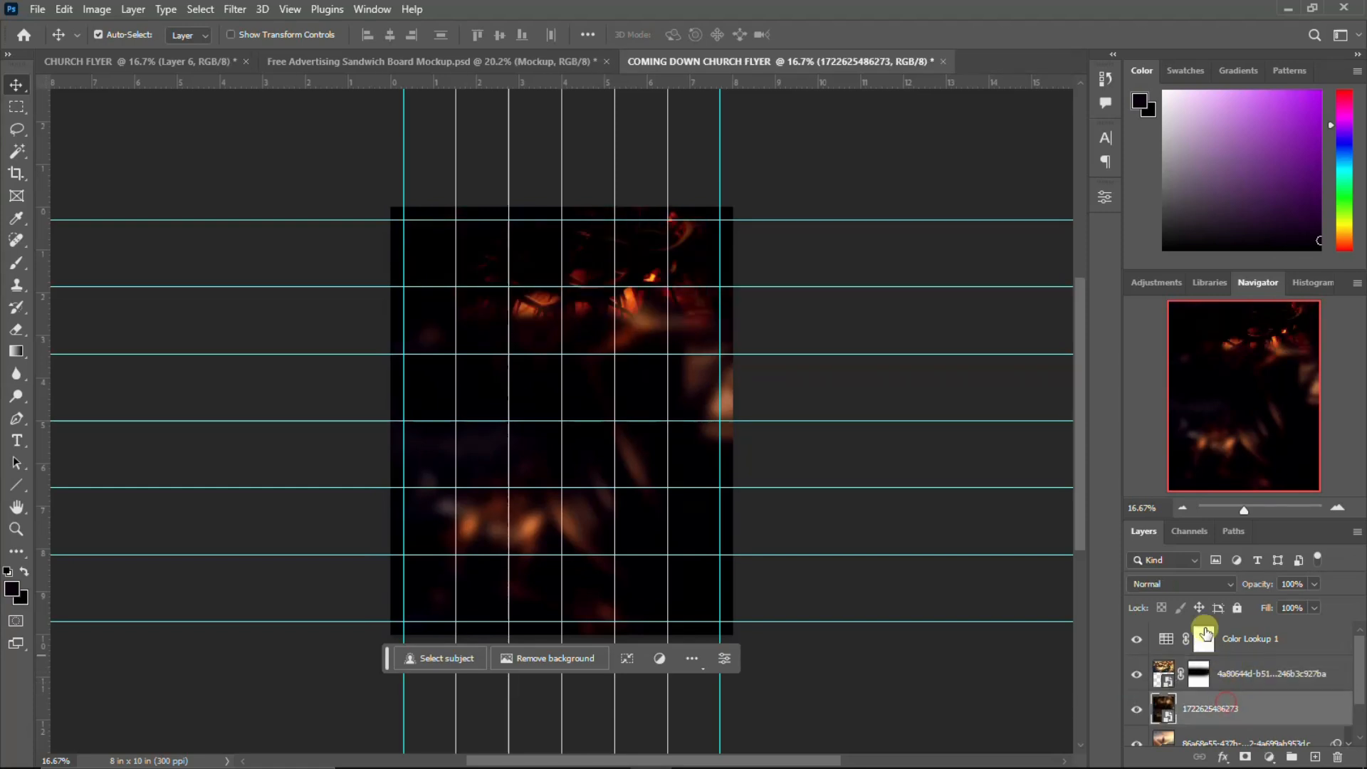
{"action": "left_click", "coordinate": [1195, 582]}
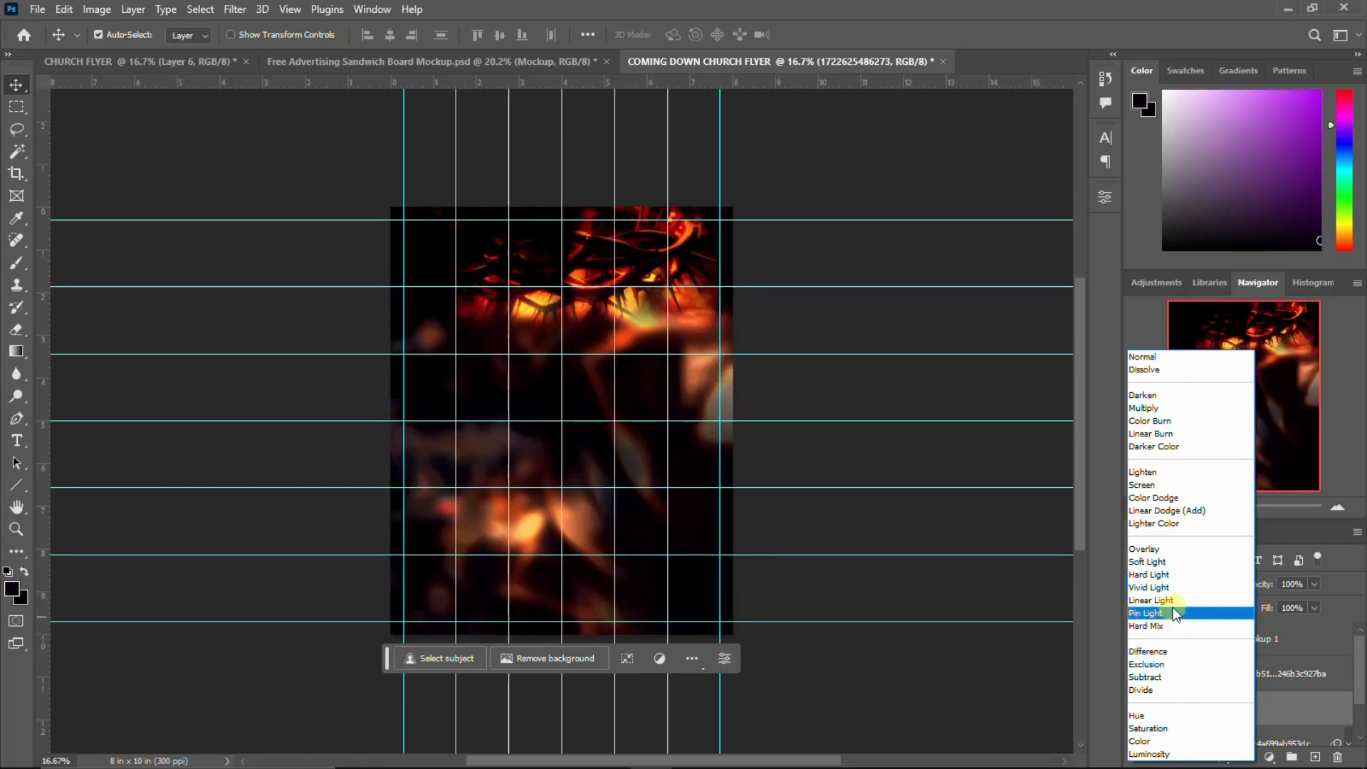
{"action": "left_click", "coordinate": [1156, 563]}
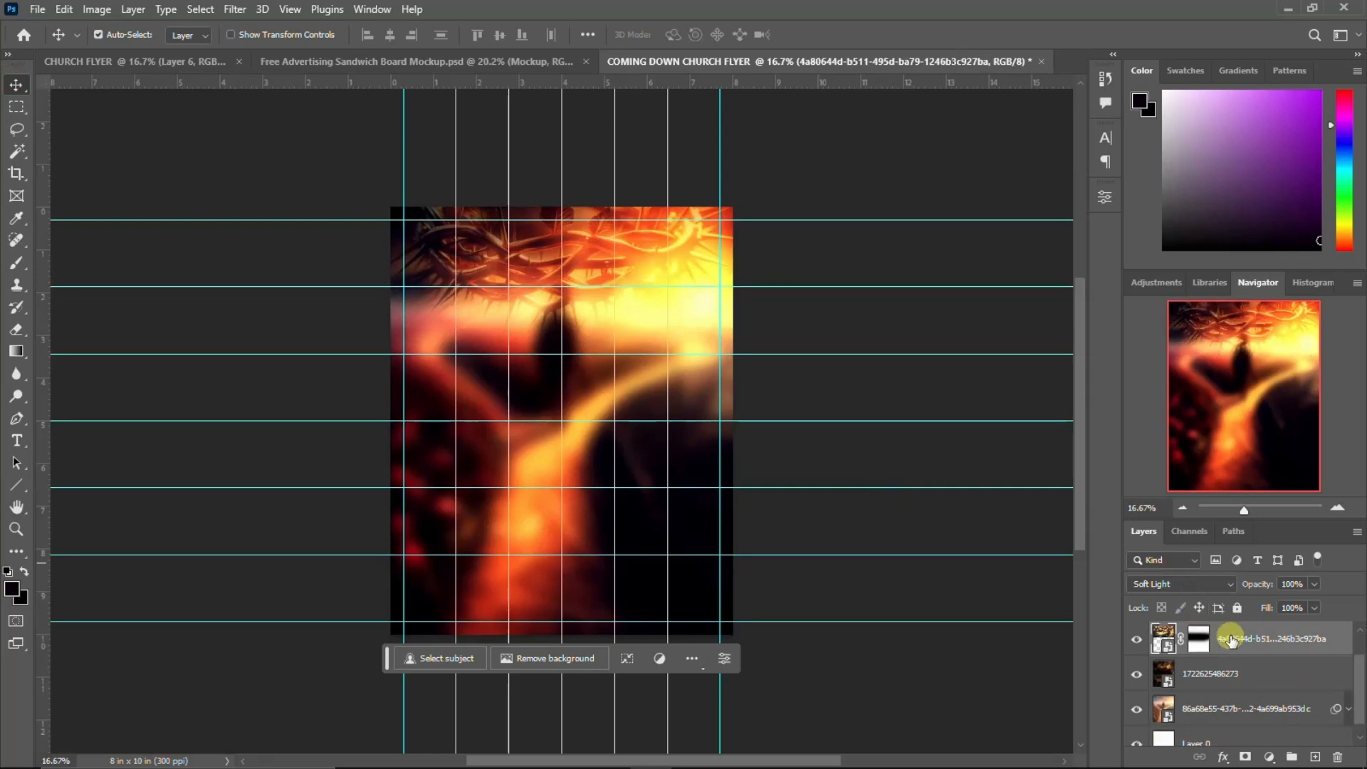
{"action": "left_click", "coordinate": [1207, 583]}
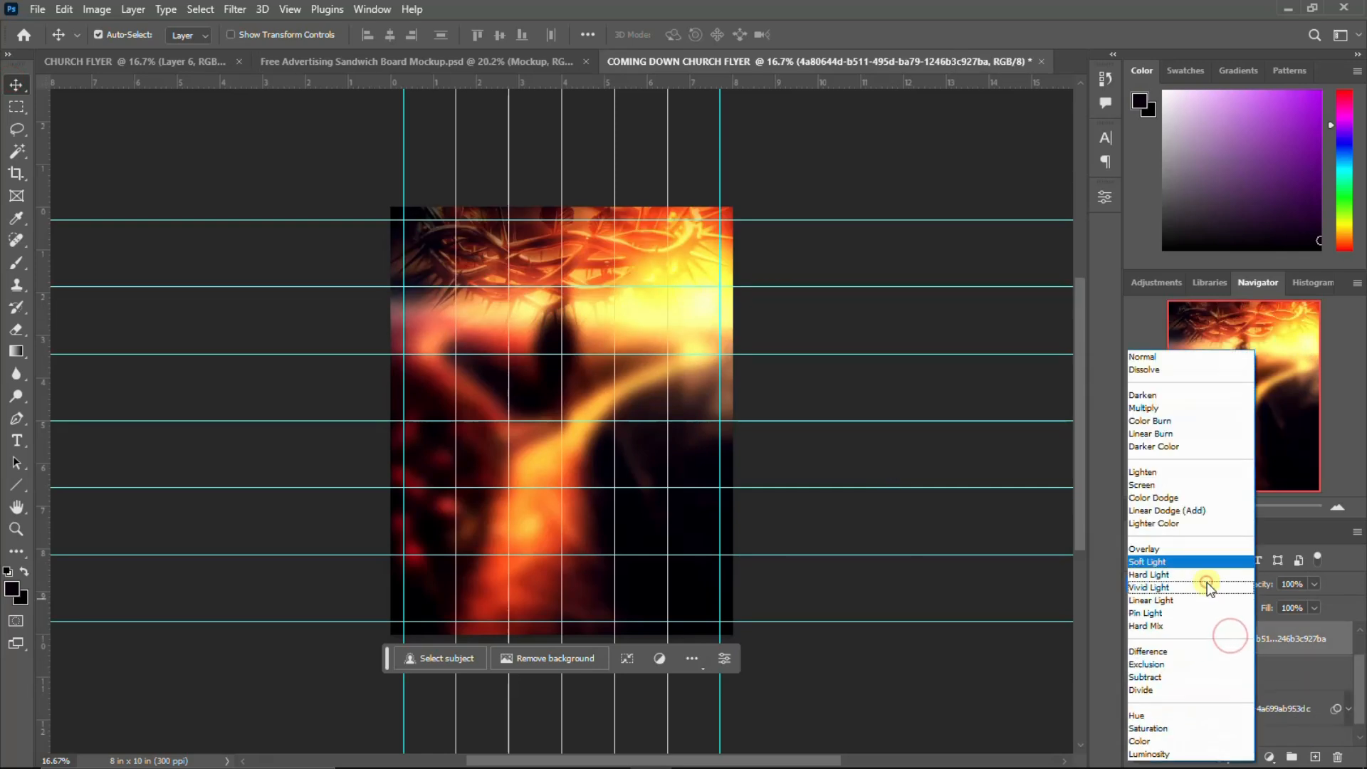
{"action": "left_click", "coordinate": [1166, 562]}
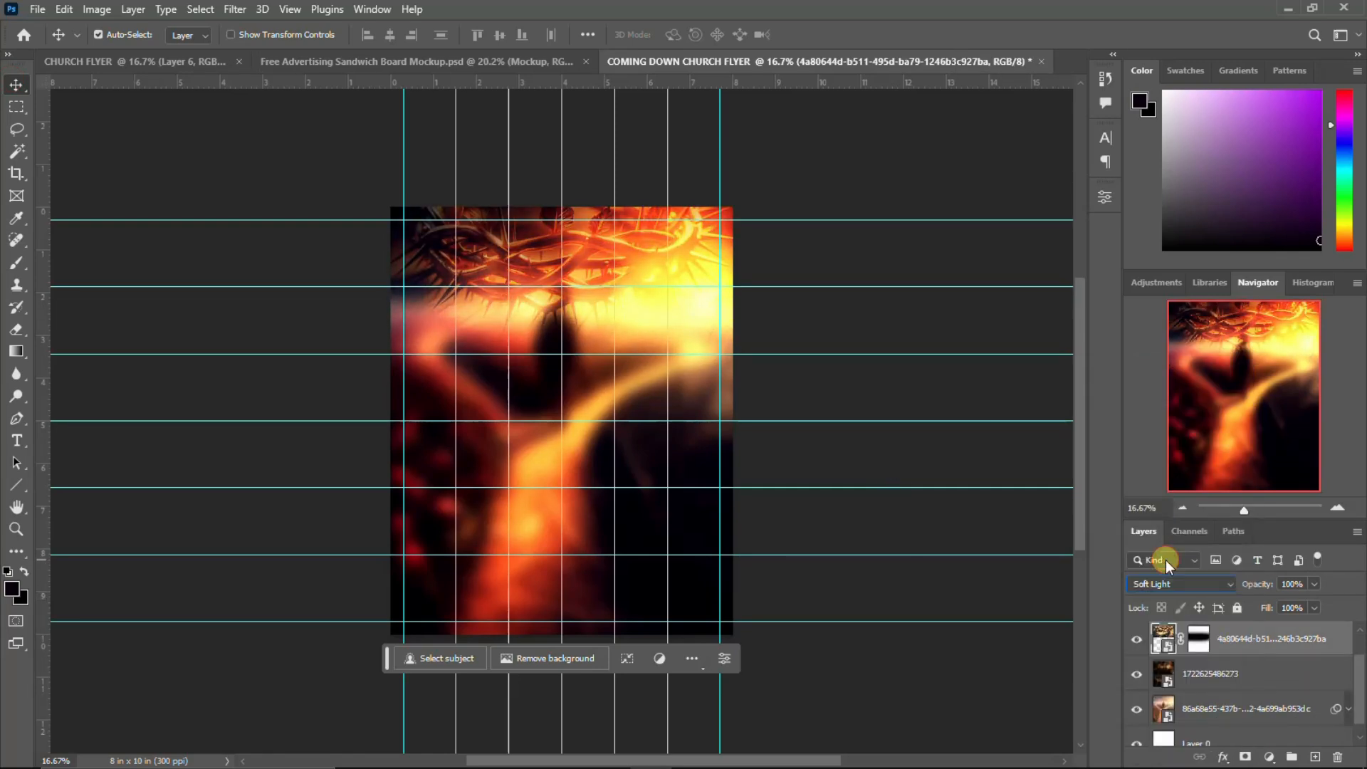
Step: Add a linear Gradient Fill layer above the crown, fading from near-black to transparent at 90° with 125% scale
{"action": "left_click", "coordinate": [1269, 757]}
{"action": "left_click", "coordinate": [1277, 466]}
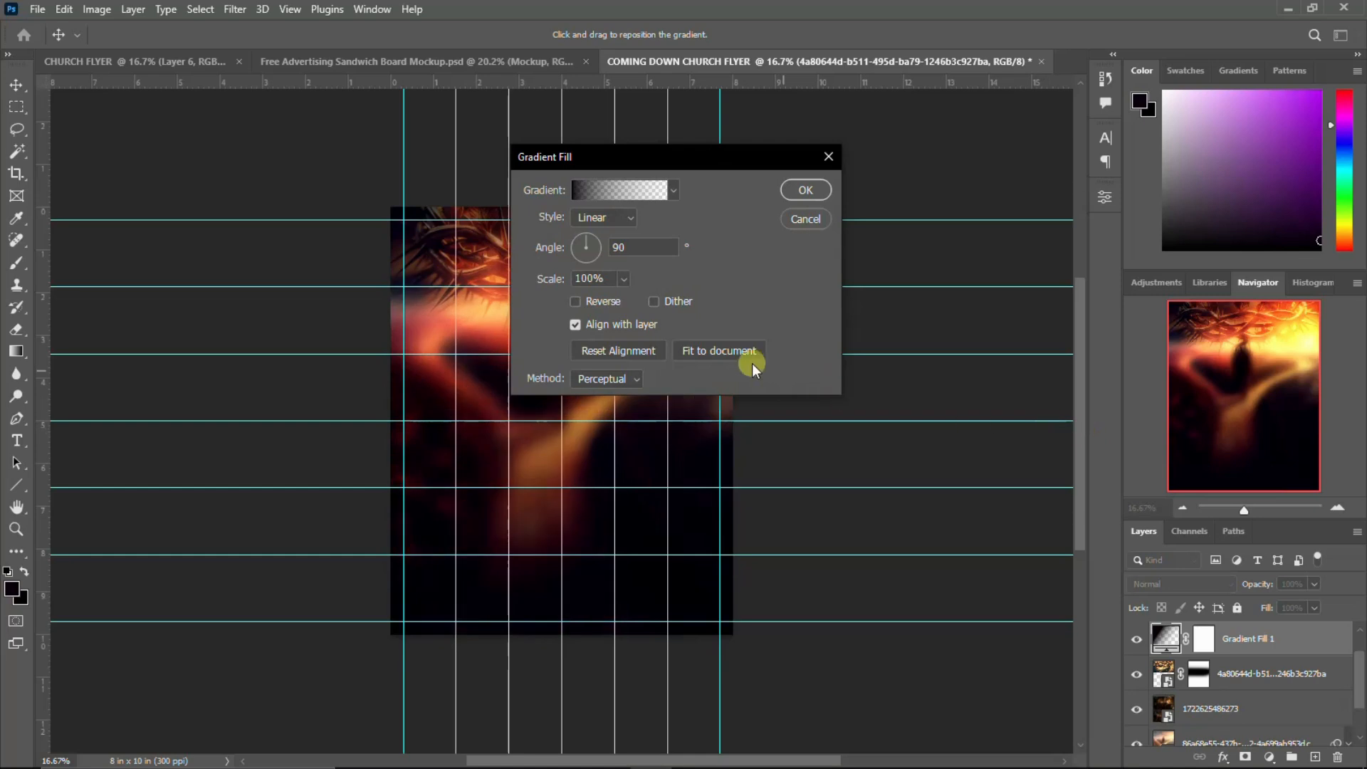
{"action": "left_click", "coordinate": [799, 190]}
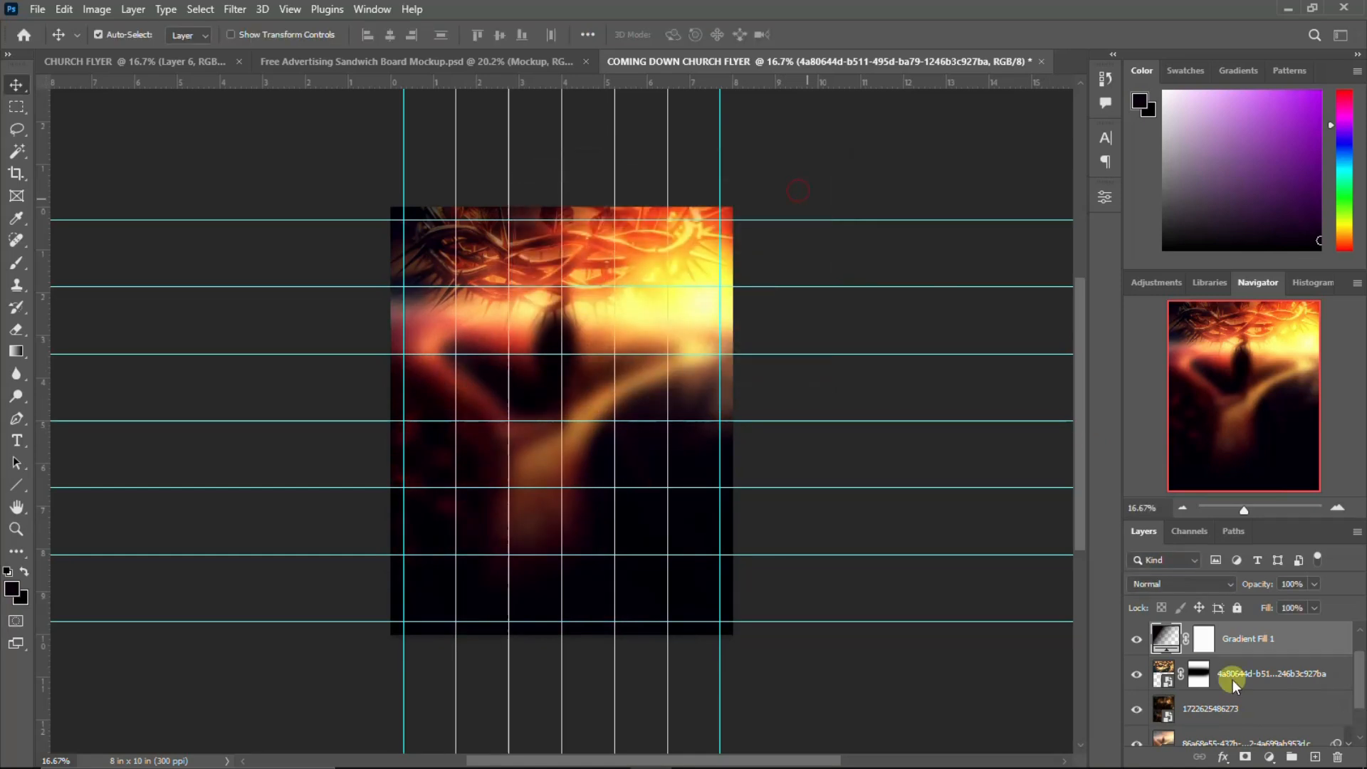
Step: Check the gradient fill's dark color stop in the Gradient Editor and accept its settings
{"action": "double_click", "coordinate": [1156, 635]}
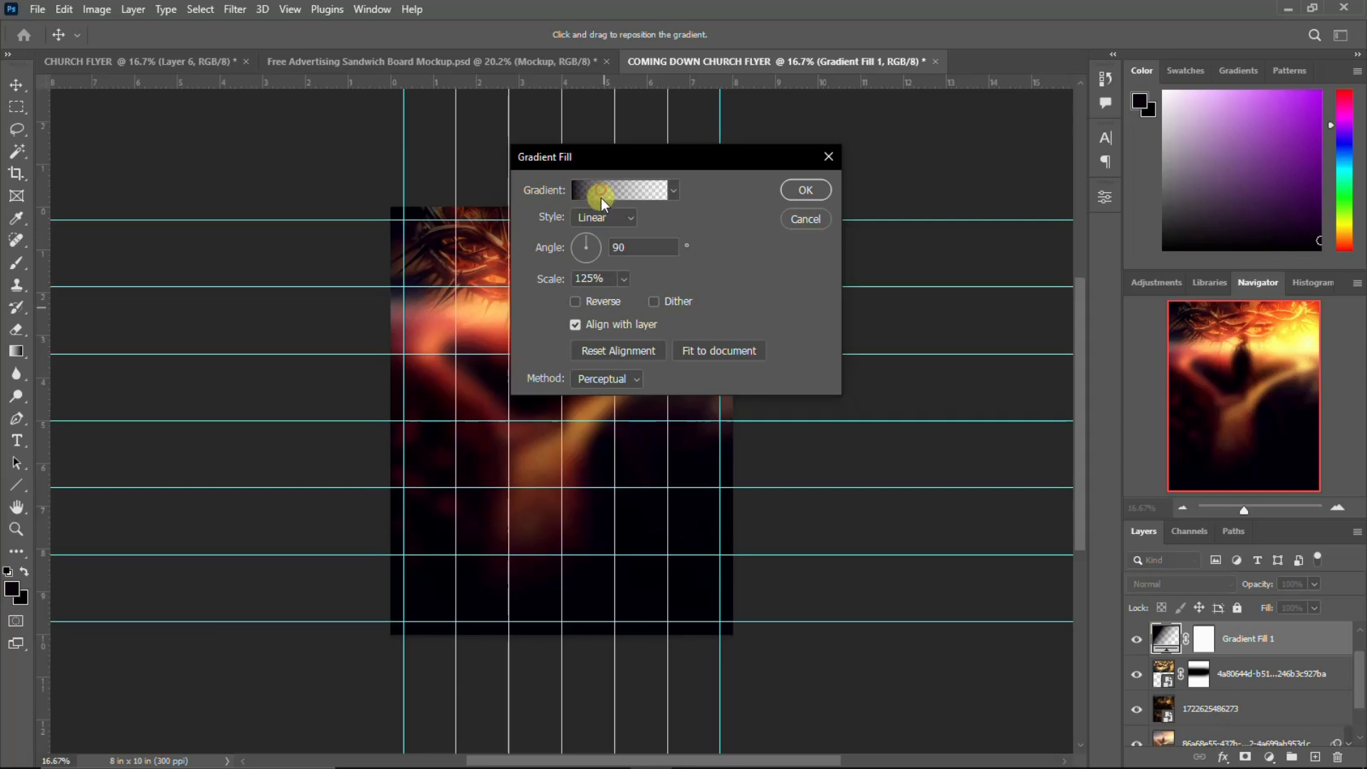
{"action": "left_click", "coordinate": [601, 190]}
{"action": "left_click", "coordinate": [764, 444]}
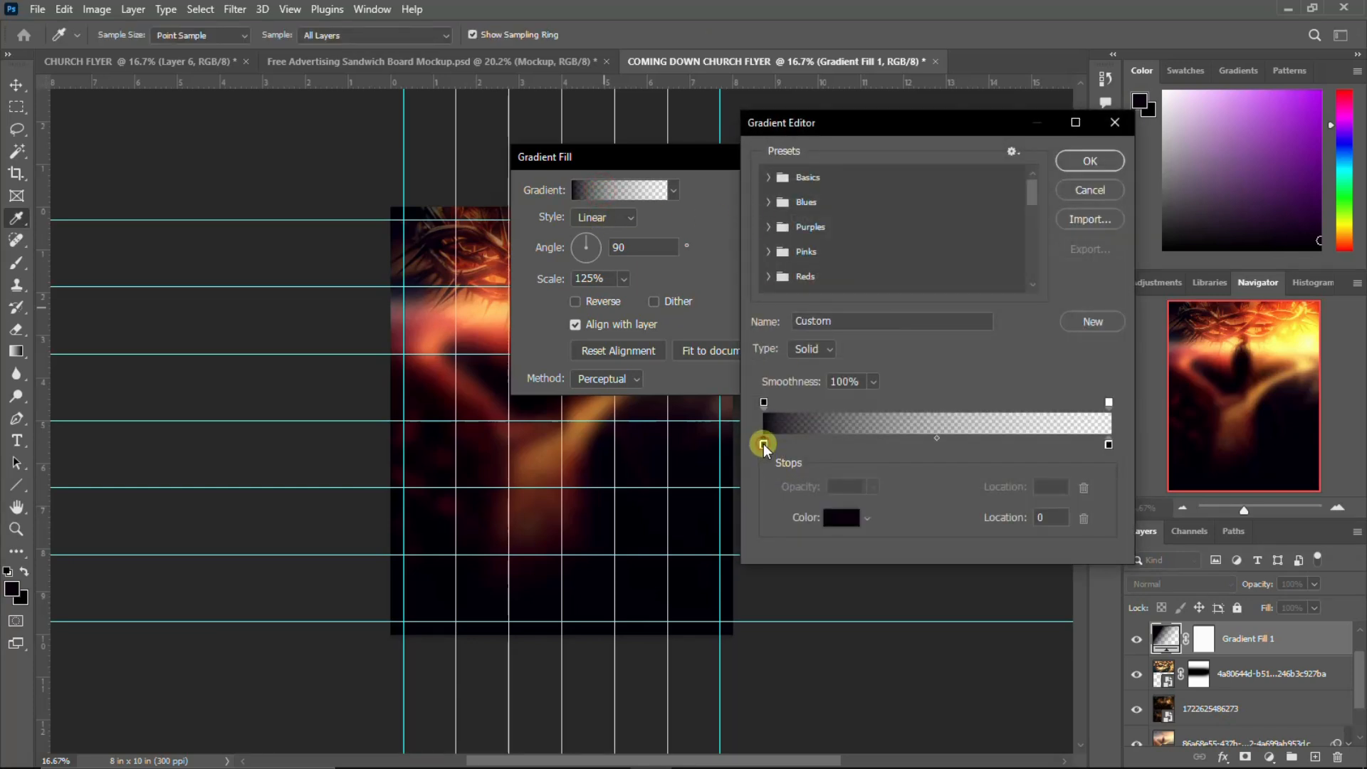
{"action": "left_click", "coordinate": [846, 518]}
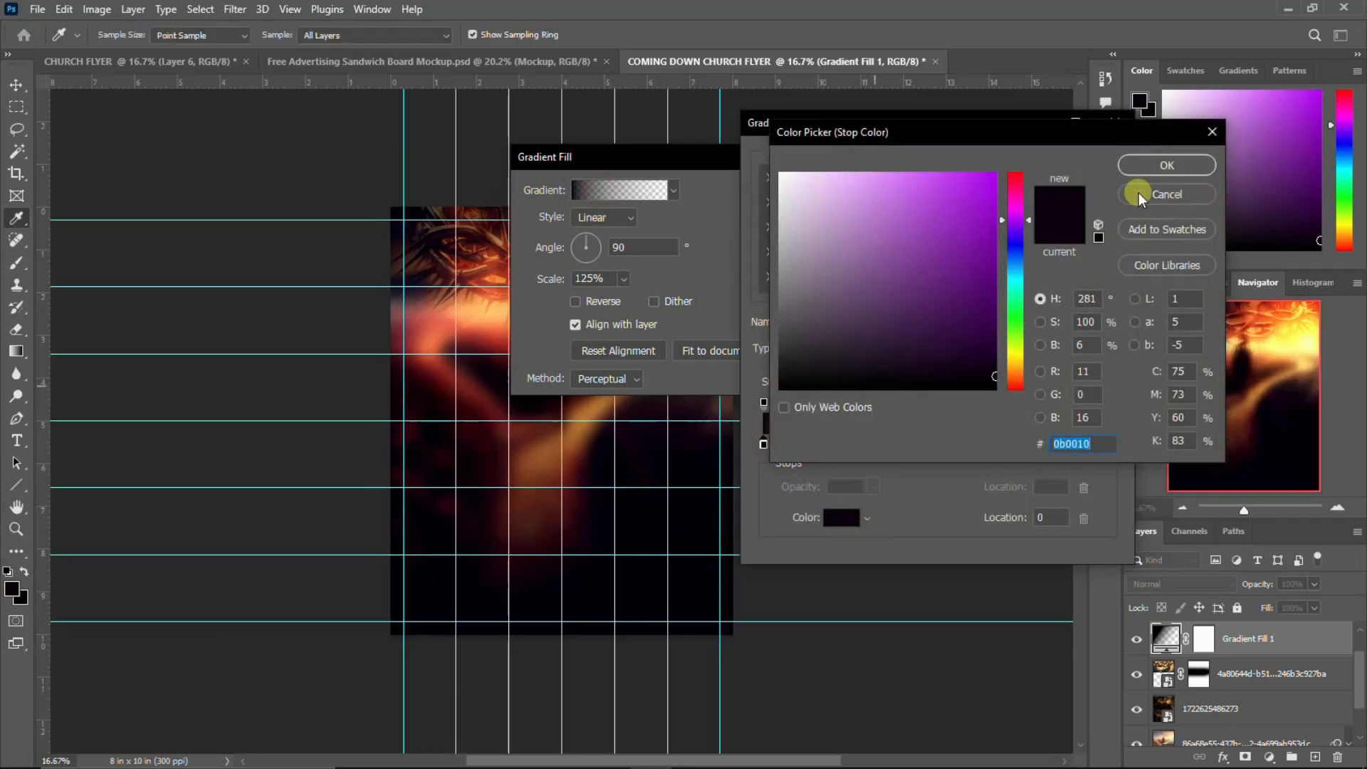
{"action": "left_click", "coordinate": [1167, 165]}
{"action": "left_click", "coordinate": [1084, 163]}
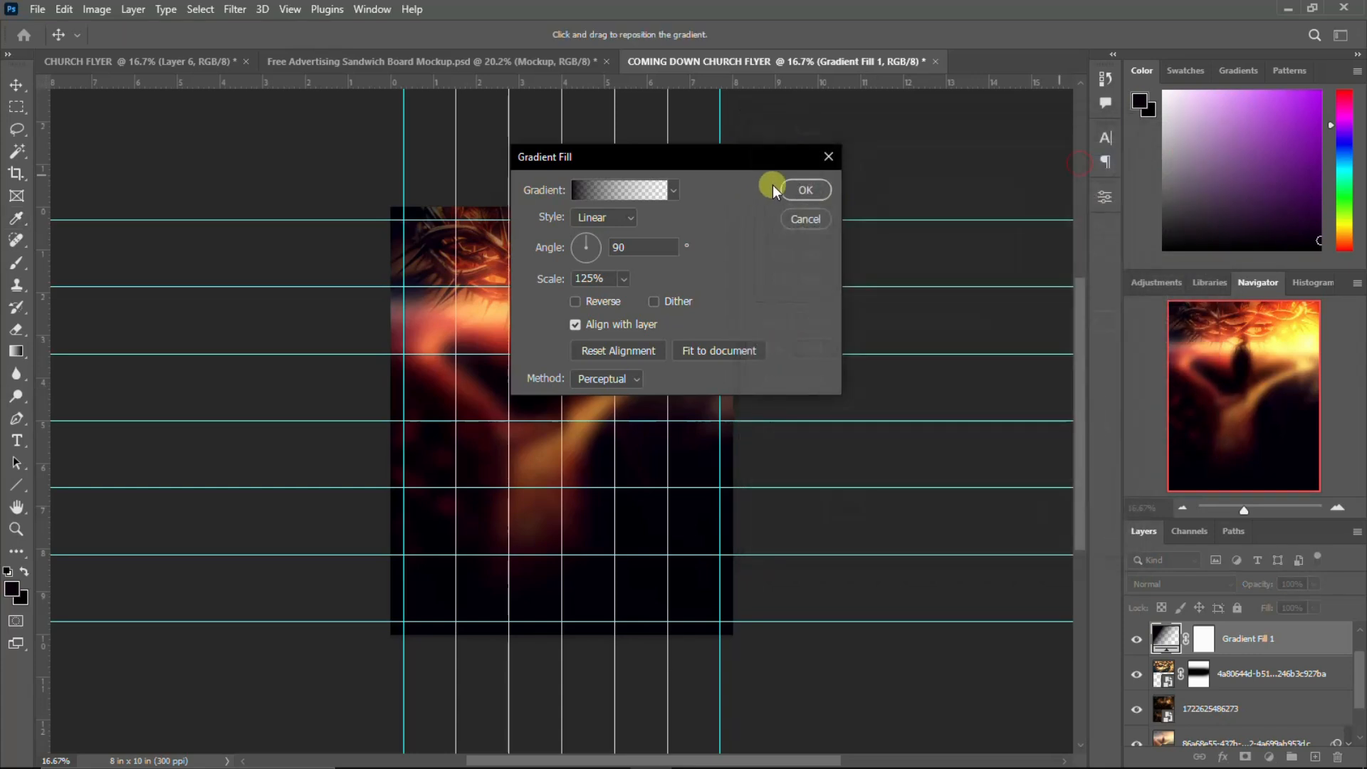
{"action": "left_click", "coordinate": [803, 188]}
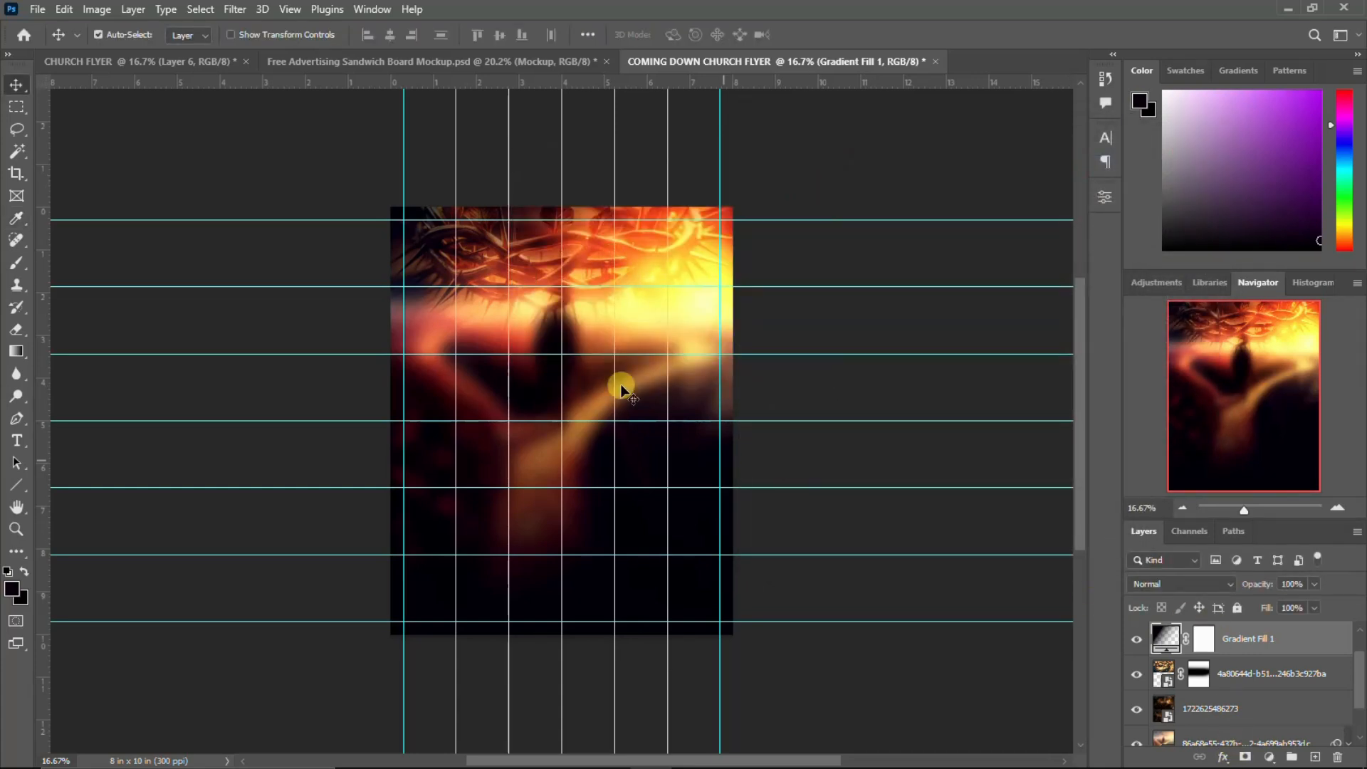
{"action": "scroll", "coordinate": [1243, 690], "scroll_direction": "down", "scroll_amount": 2}
{"action": "scroll", "coordinate": [1243, 690], "scroll_direction": "up", "scroll_amount": 2}
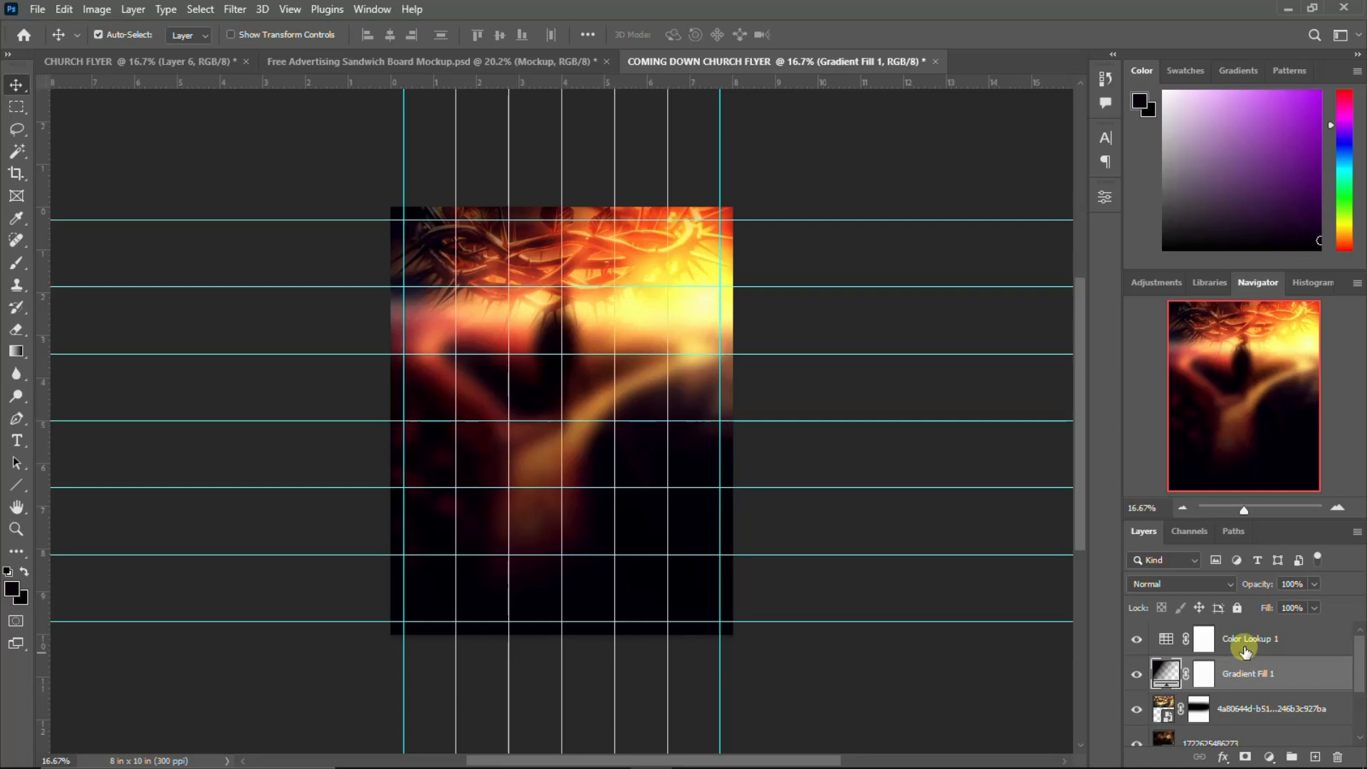
Step: Group all layers from Color Lookup 1 down to the bottom layer and name the group BACKGROUND
{"action": "left_click", "coordinate": [1245, 641]}
{"action": "scroll", "coordinate": [1282, 691], "scroll_direction": "down", "scroll_amount": 3}
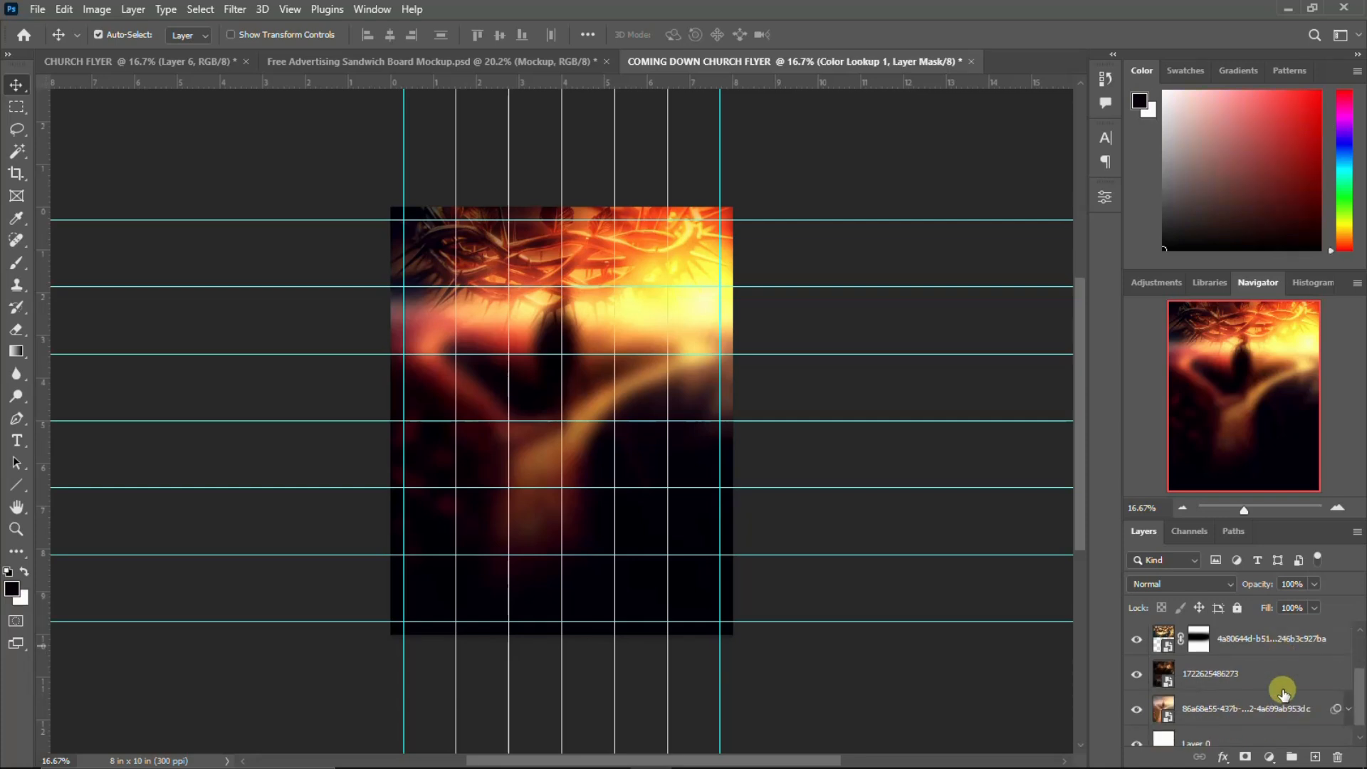
{"action": "left_click", "coordinate": [1255, 730], "text": "shift"}
{"action": "scroll", "coordinate": [1256, 705], "scroll_direction": "up", "scroll_amount": 2}
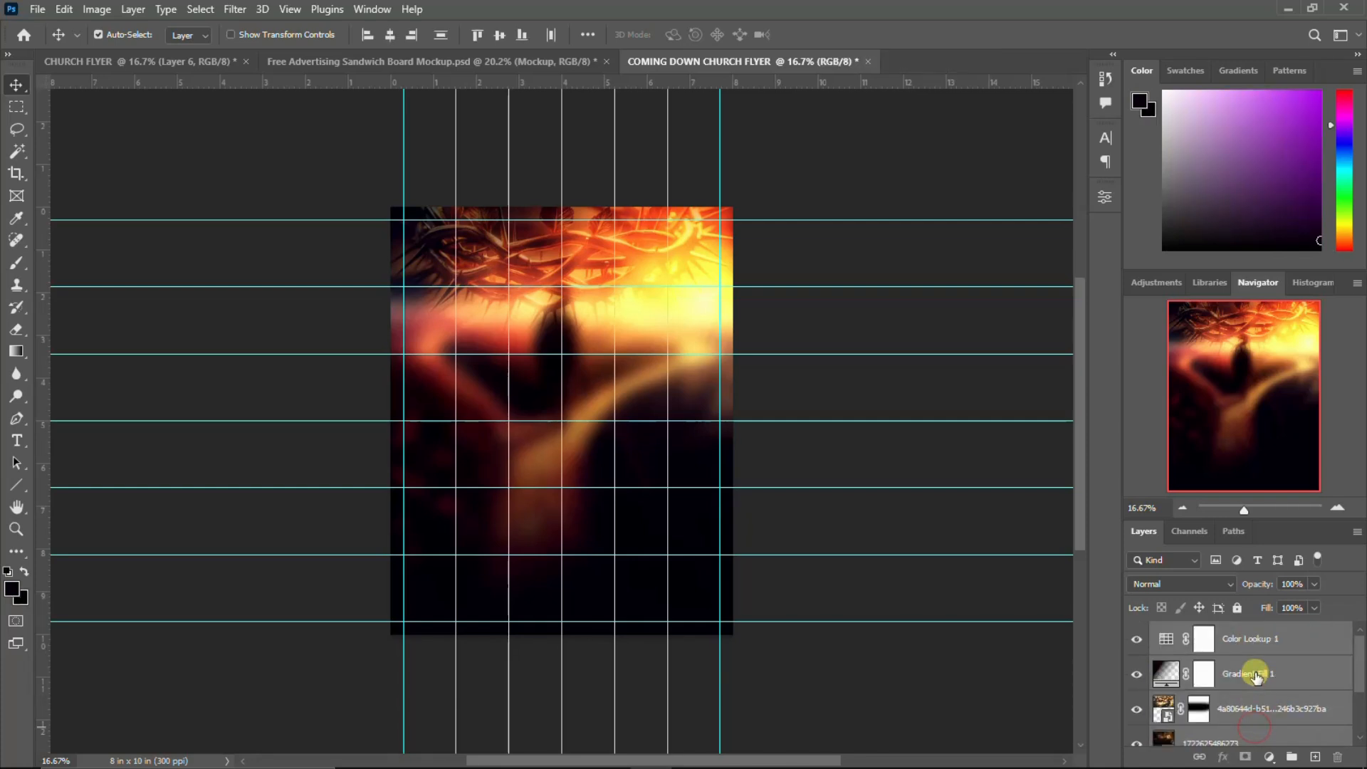
{"action": "key", "text": "ctrl+g"}
{"action": "double_click", "coordinate": [1199, 633]}
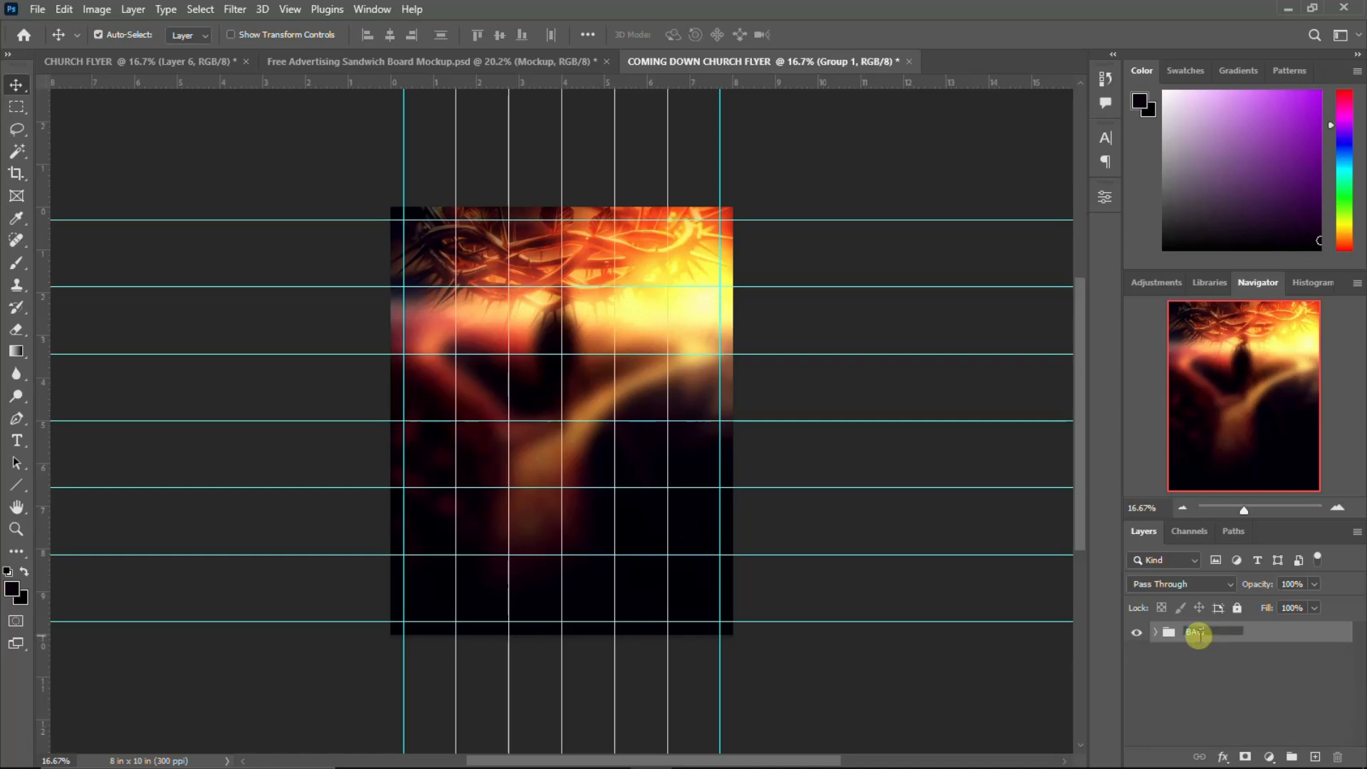
{"action": "type", "text": "BACKGROUND"}
{"action": "key", "text": "Return"}
Step: Place the FACEBOOK copy image from the project folder onto the flyer at its original size
{"action": "mouse_move", "coordinate": [1219, 747]}
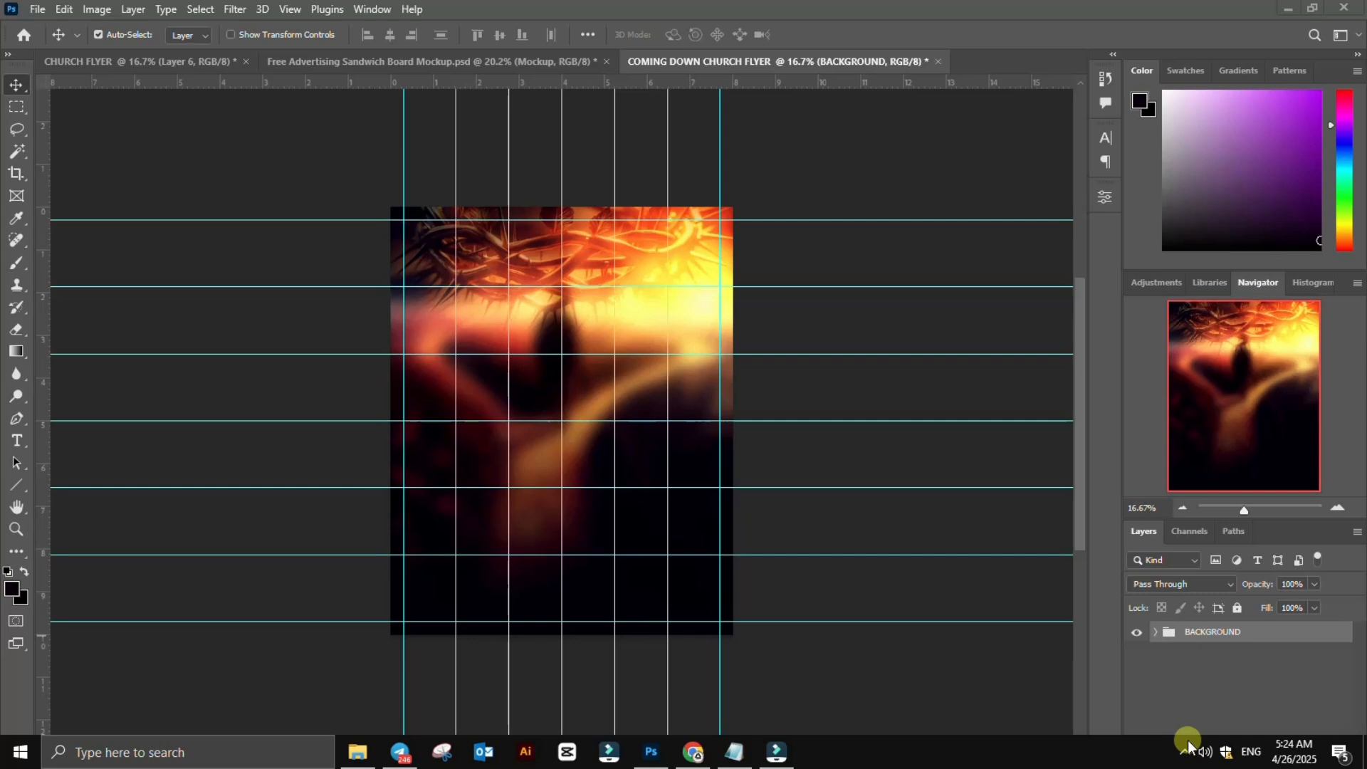
{"action": "left_click", "coordinate": [1185, 753]}
{"action": "left_click", "coordinate": [1212, 715]}
{"action": "left_click", "coordinate": [358, 752]}
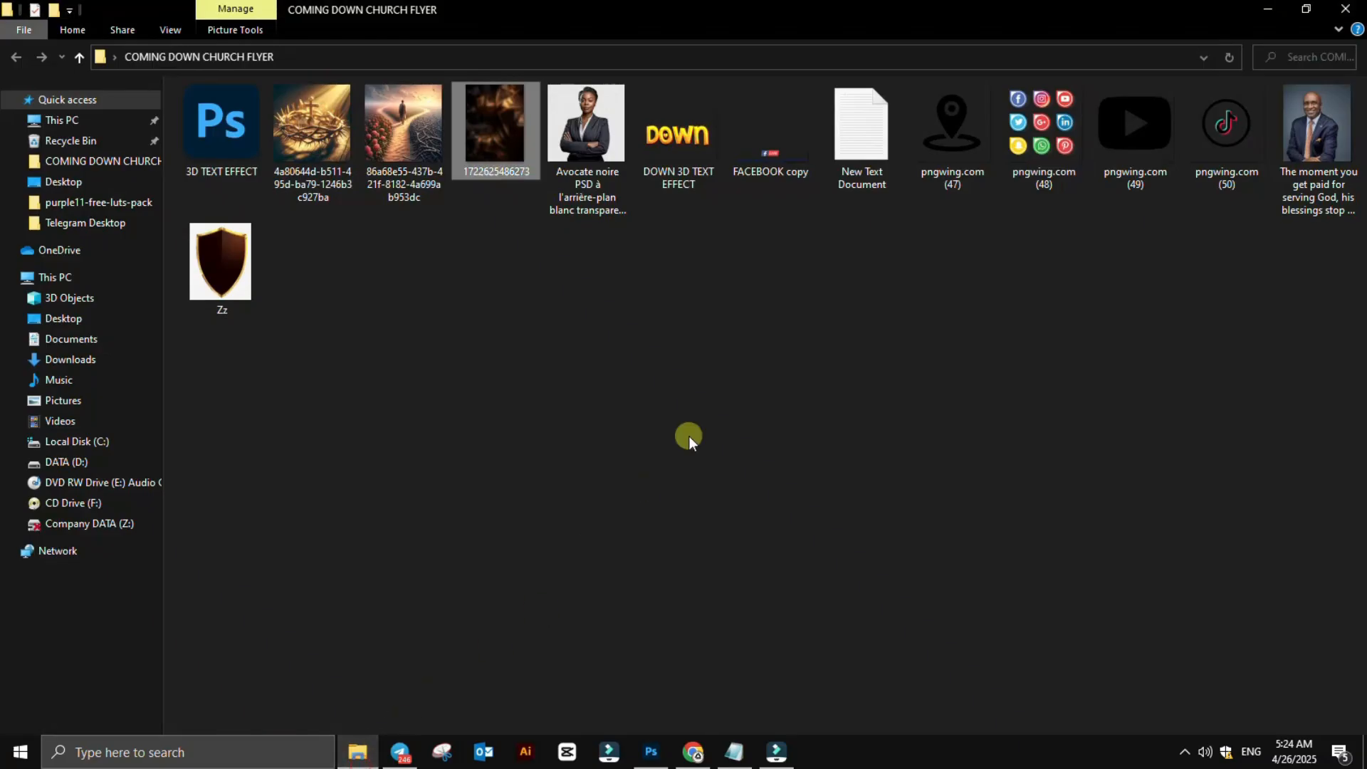
{"action": "left_click_drag", "start_coordinate": [775, 138], "coordinate": [563, 404]}
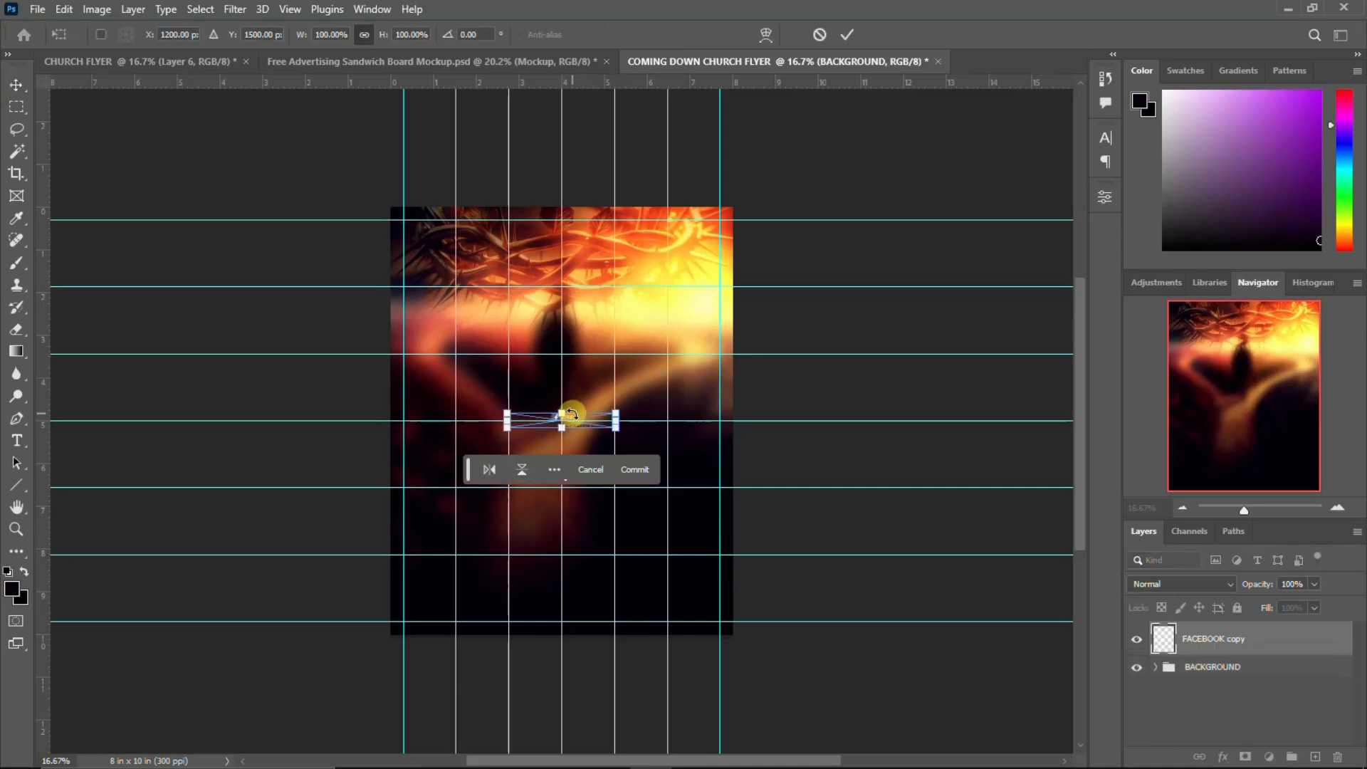
{"action": "key", "text": "Return"}
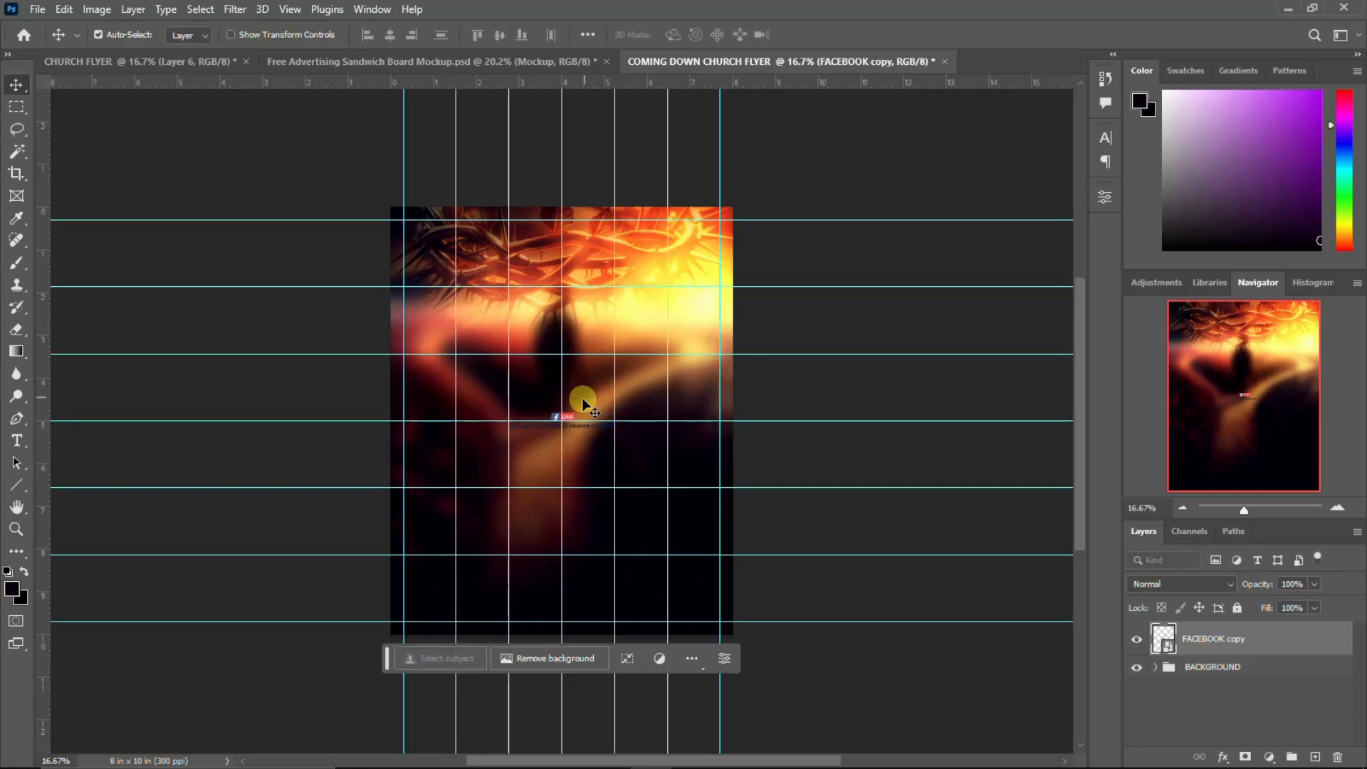
Step: Hide the guides and move the Facebook Live logo up over the crown of thorns
{"action": "key", "text": "ctrl+semicolon"}
{"action": "left_click", "coordinate": [566, 417]}
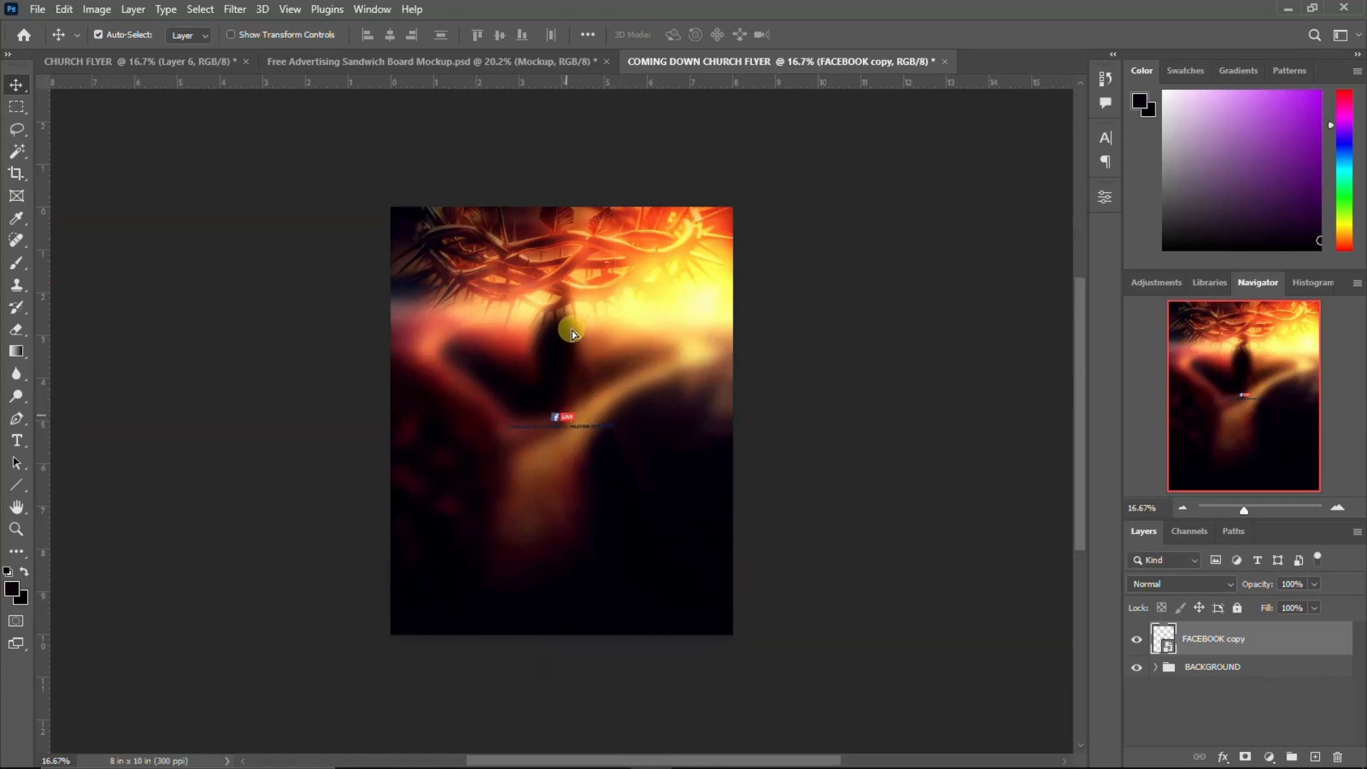
{"action": "left_click_drag", "start_coordinate": [562, 255], "coordinate": [563, 253]}
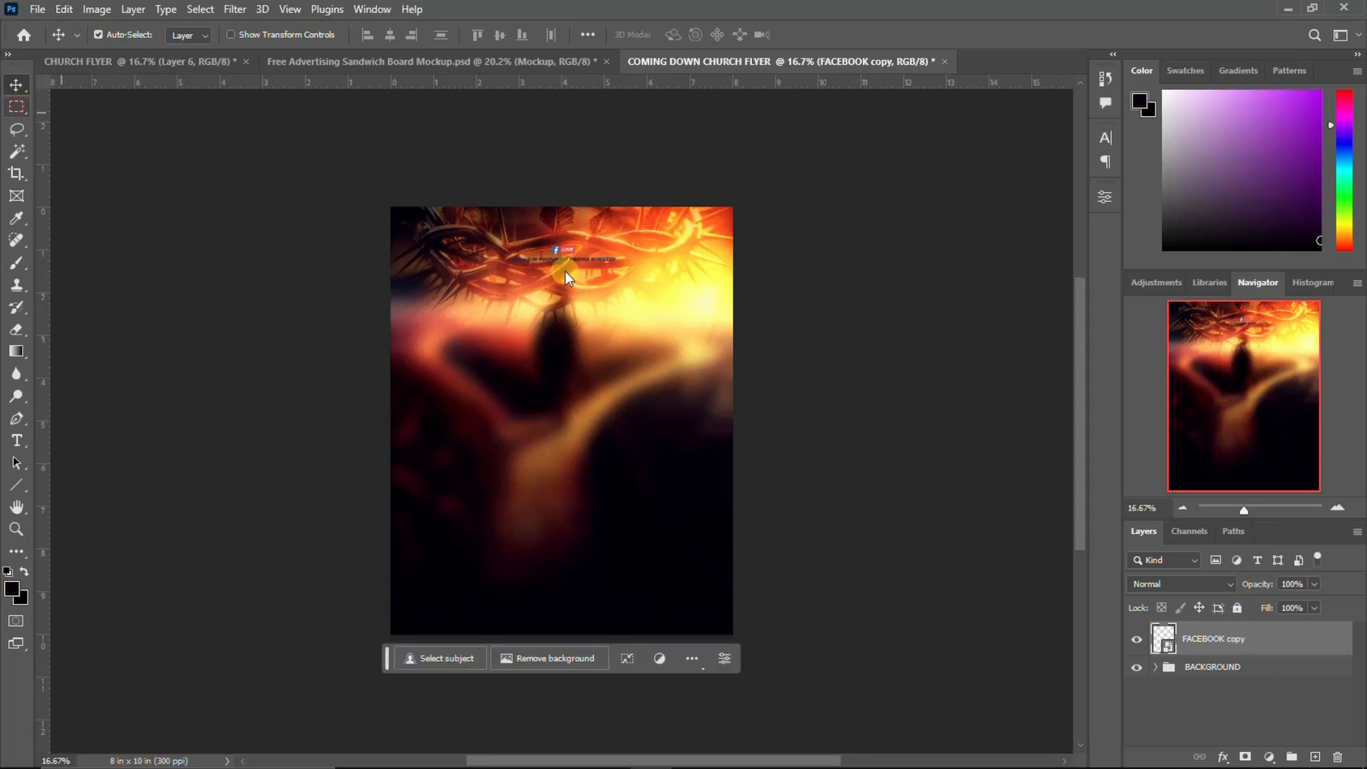
Step: Select the ministry name line beneath the Facebook Live badge with the Rectangular Marquee and copy it to a new layer
{"action": "right_click", "coordinate": [17, 106]}
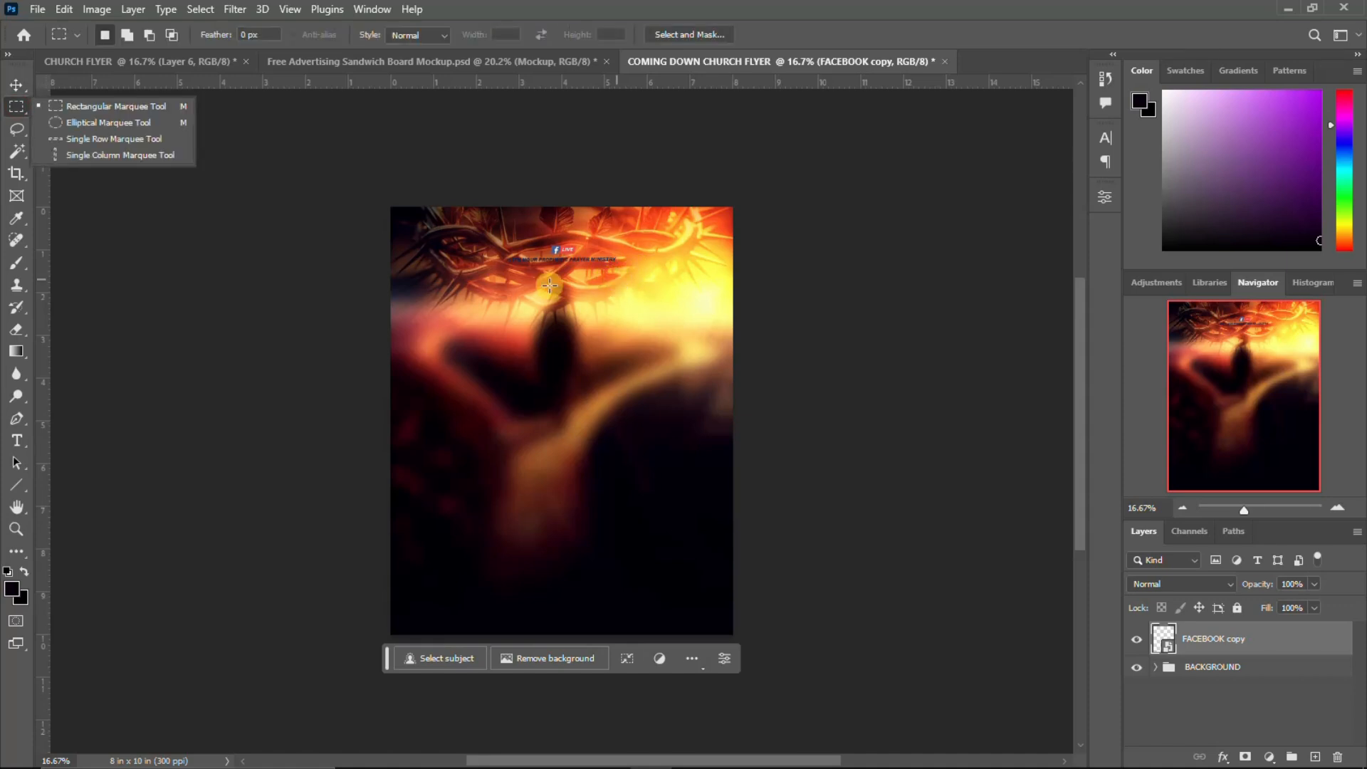
{"action": "left_click", "coordinate": [117, 110]}
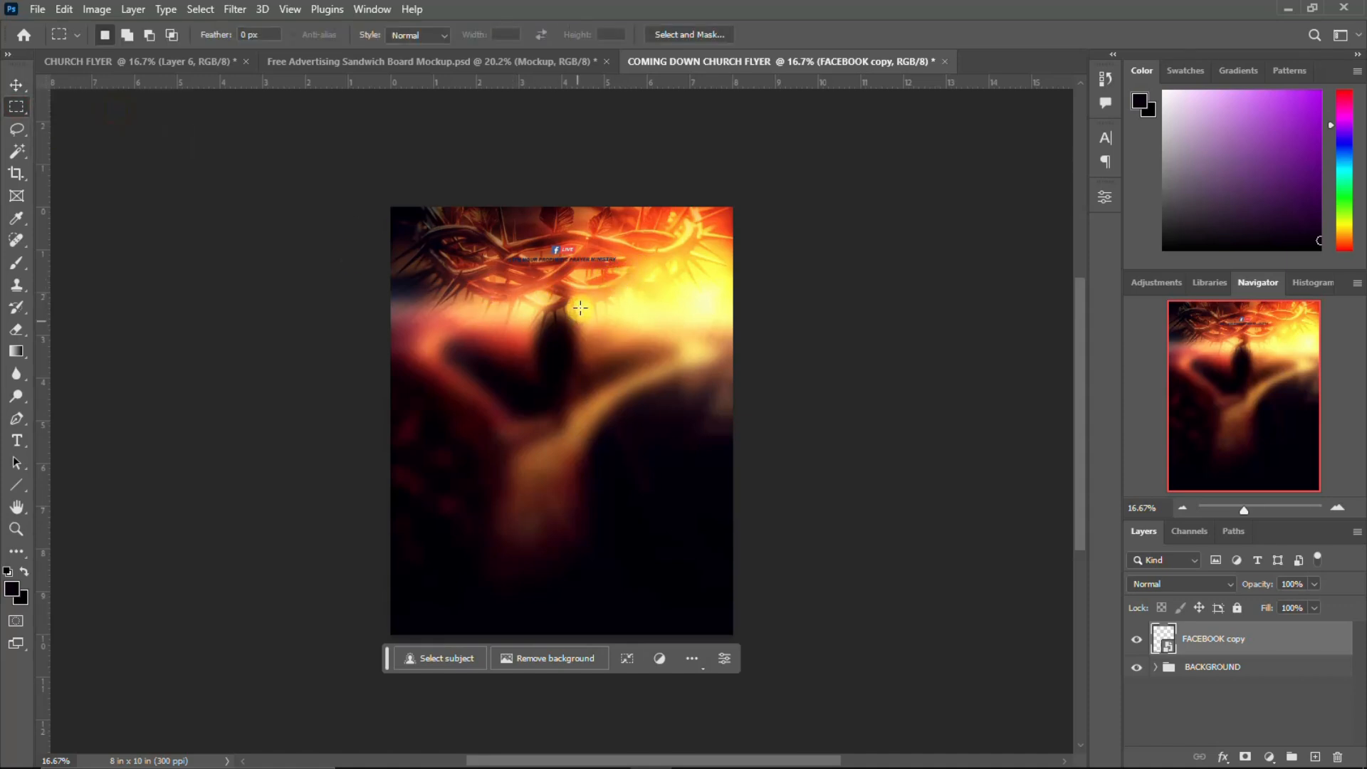
{"action": "left_click_drag", "start_coordinate": [640, 282], "coordinate": [475, 254]}
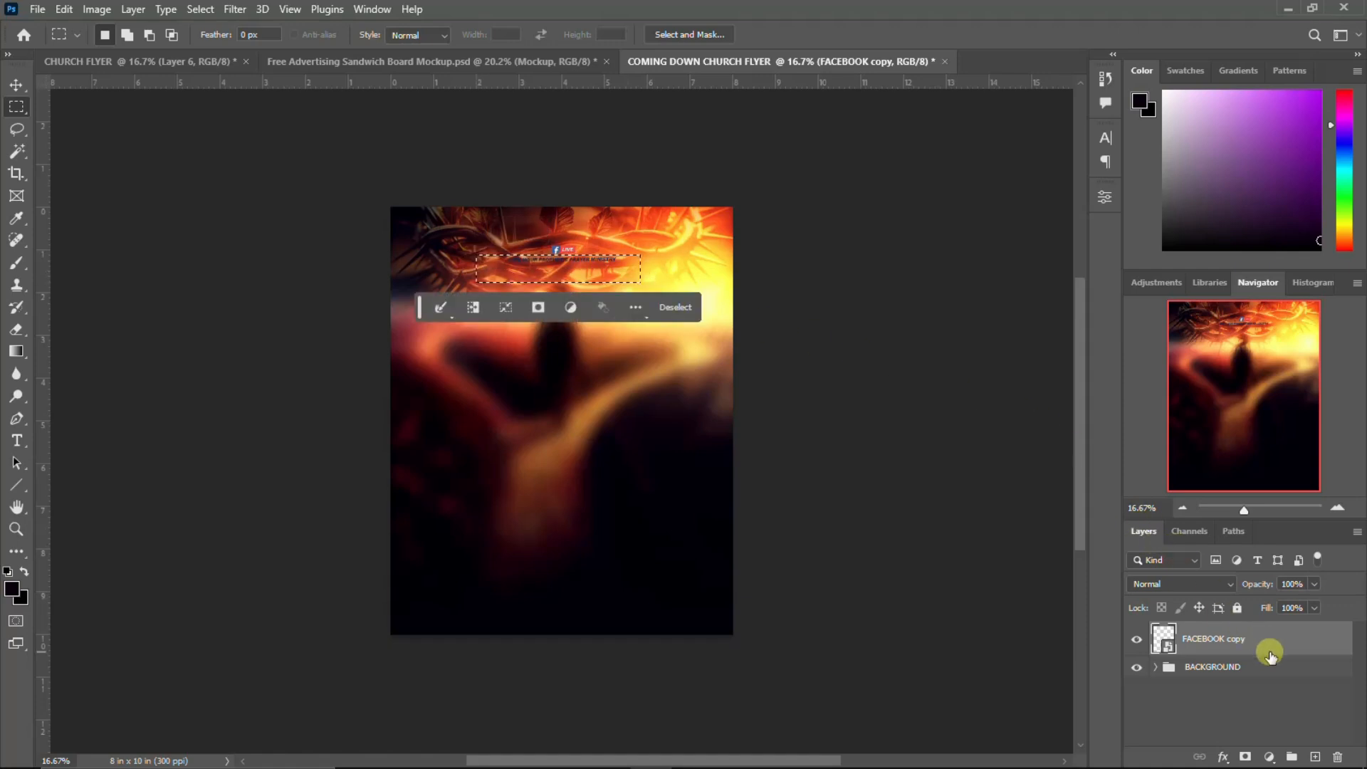
{"action": "key", "text": "ctrl+j"}
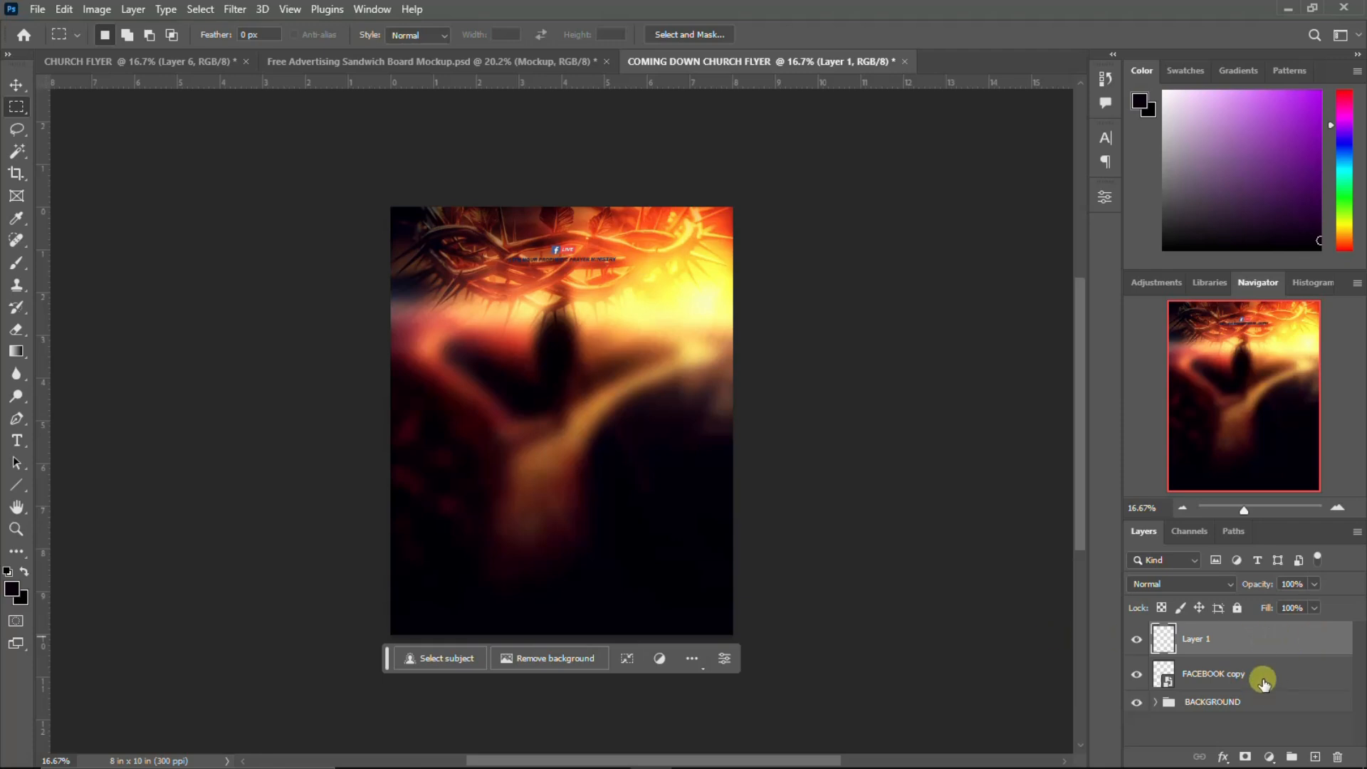
Step: Apply a white Color Overlay at 100% opacity to the copied ministry name layer
{"action": "double_click", "coordinate": [1229, 631]}
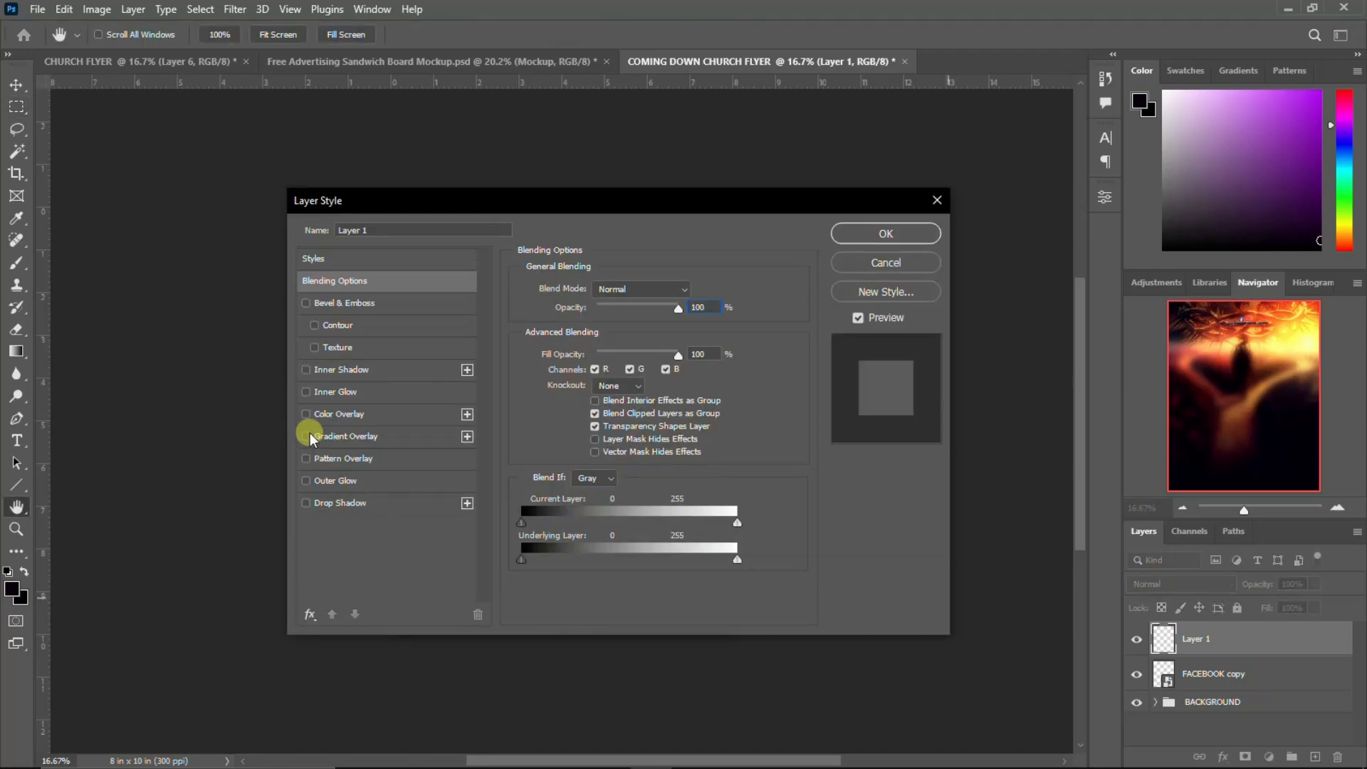
{"action": "left_click", "coordinate": [331, 418]}
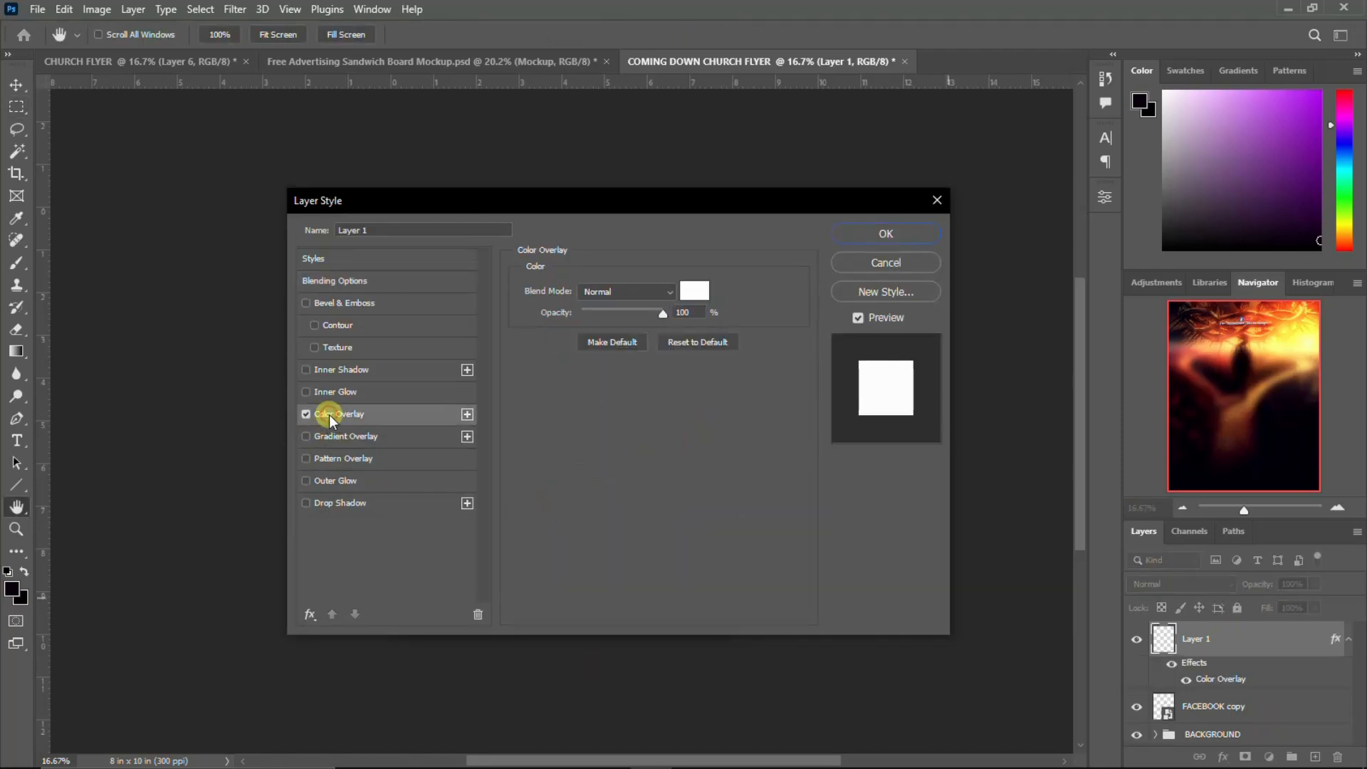
{"action": "left_click", "coordinate": [886, 234]}
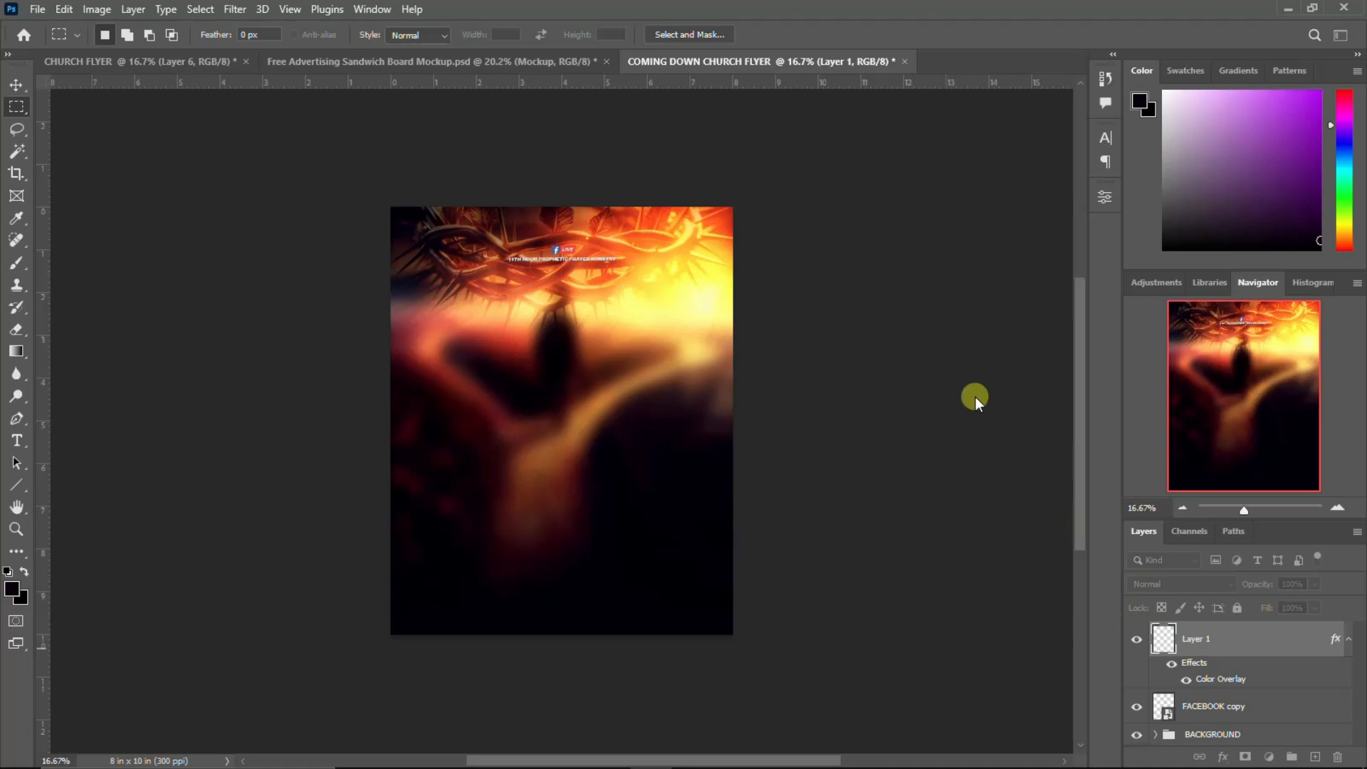
{"action": "left_click", "coordinate": [1347, 638]}
Step: Scale the ministry name layer and the FACEBOOK copy layer together to about 165%
{"action": "left_click", "coordinate": [16, 85]}
{"action": "left_click", "coordinate": [1211, 669]}
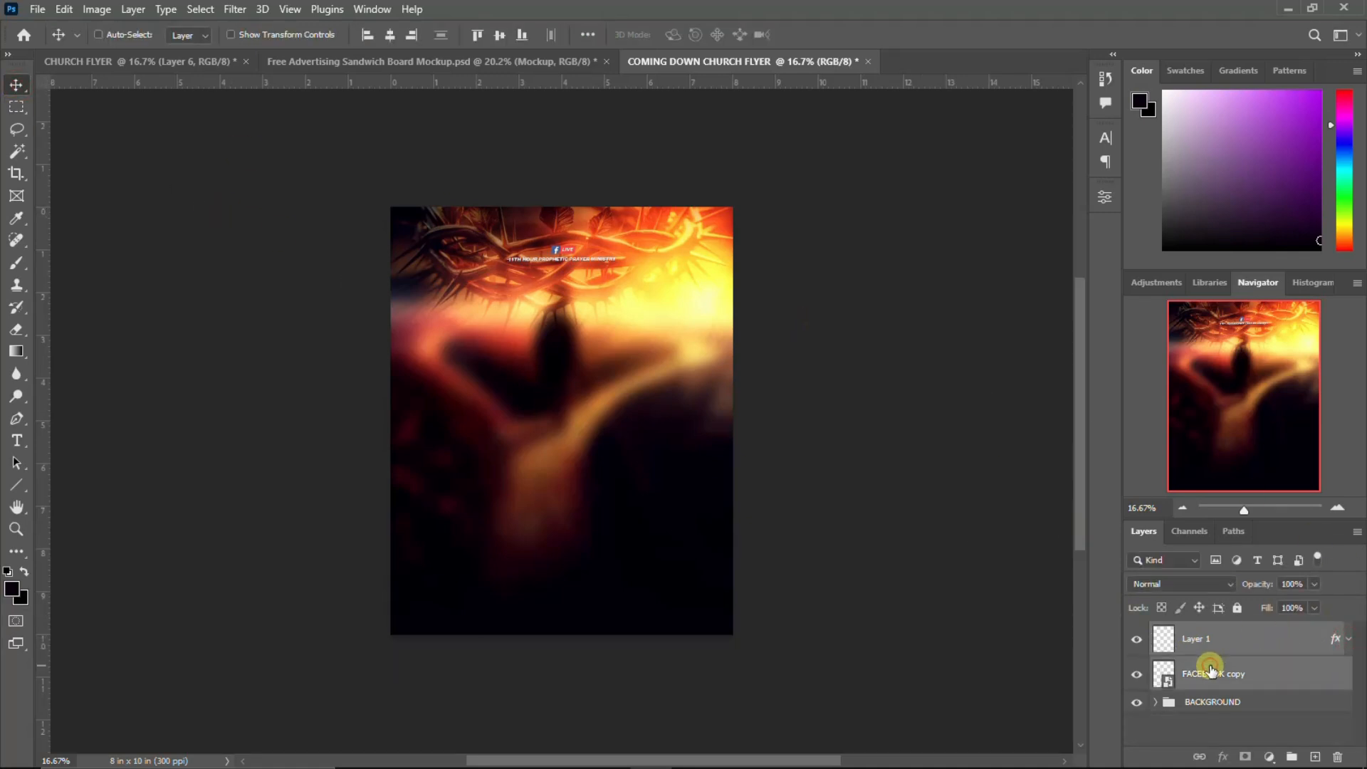
{"action": "key", "text": "ctrl+t"}
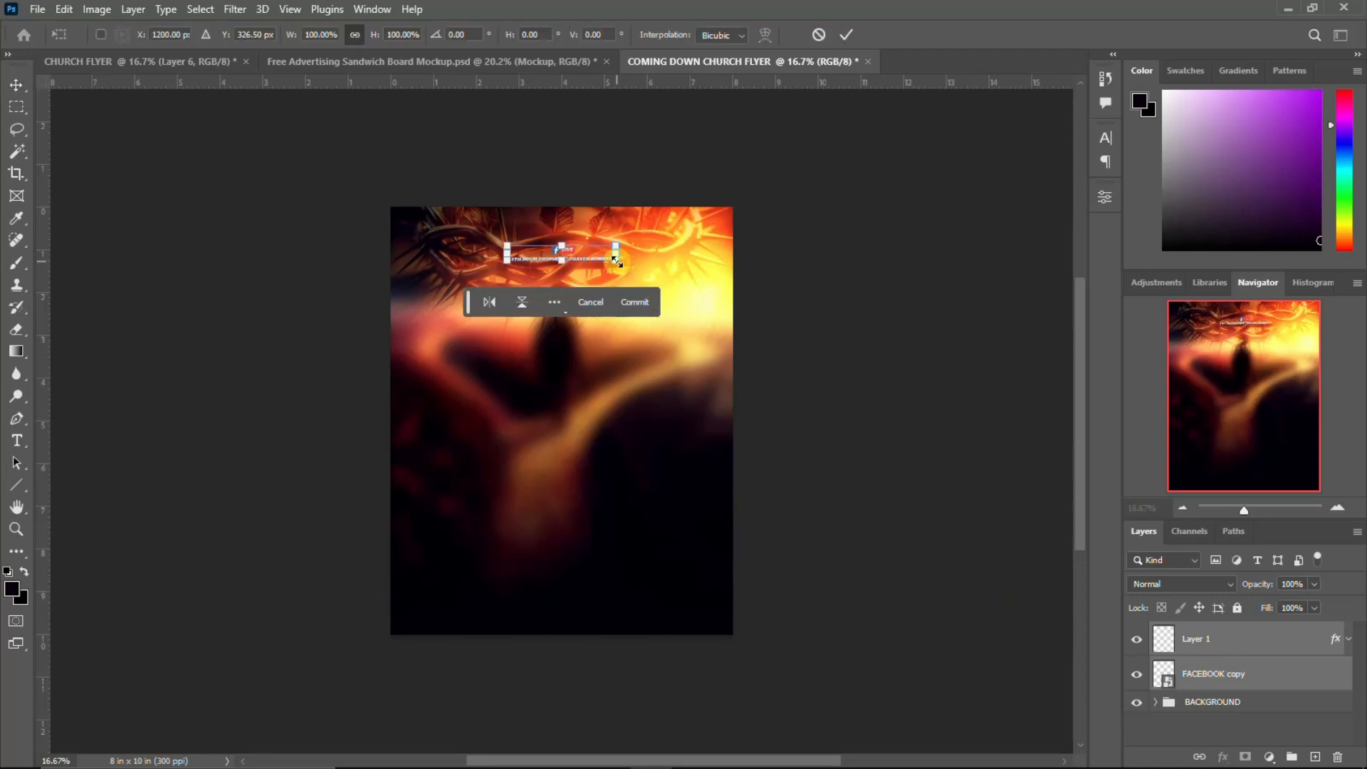
{"action": "left_click_drag", "start_coordinate": [637, 272], "coordinate": [651, 277]}
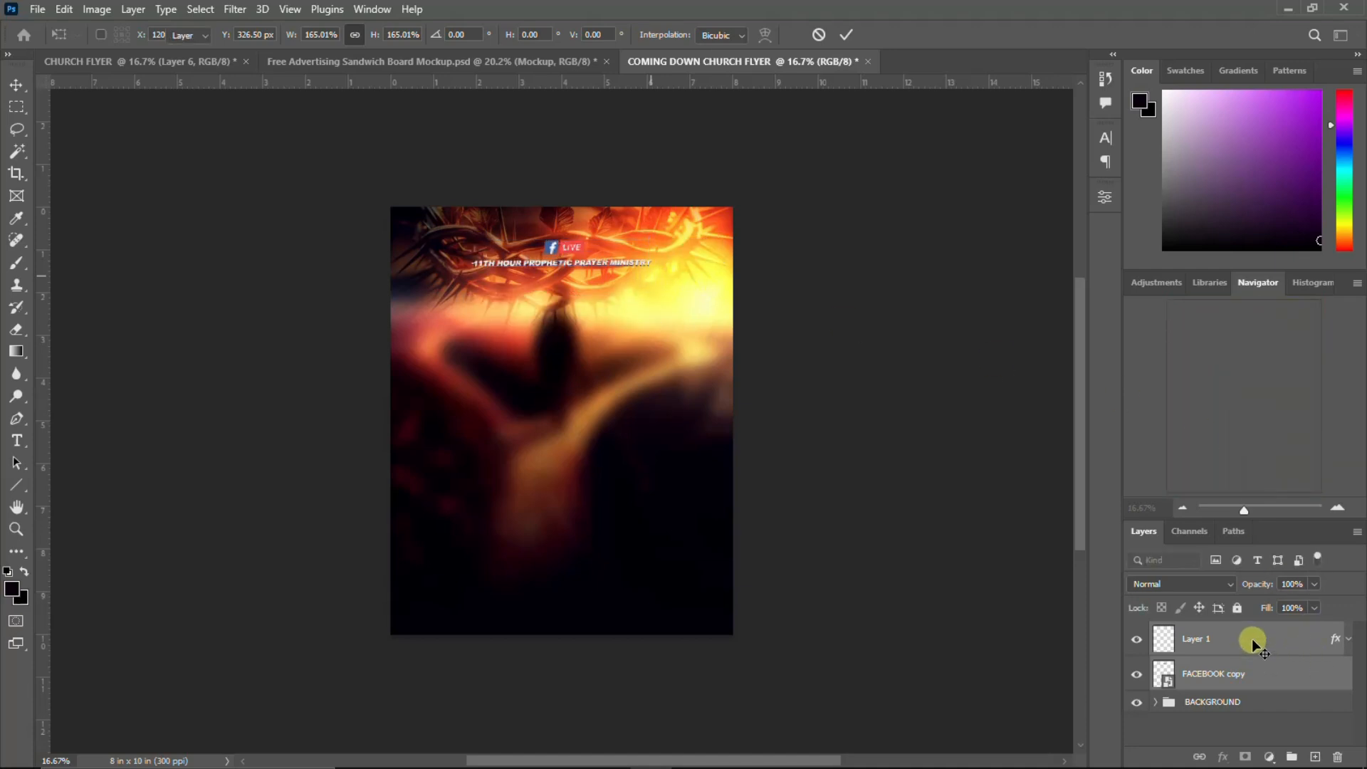
{"action": "key", "text": "Return"}
Step: Group the ministry name and FACEBOOK copy layers and name the group LOGO
{"action": "key", "text": "ctrl+g"}
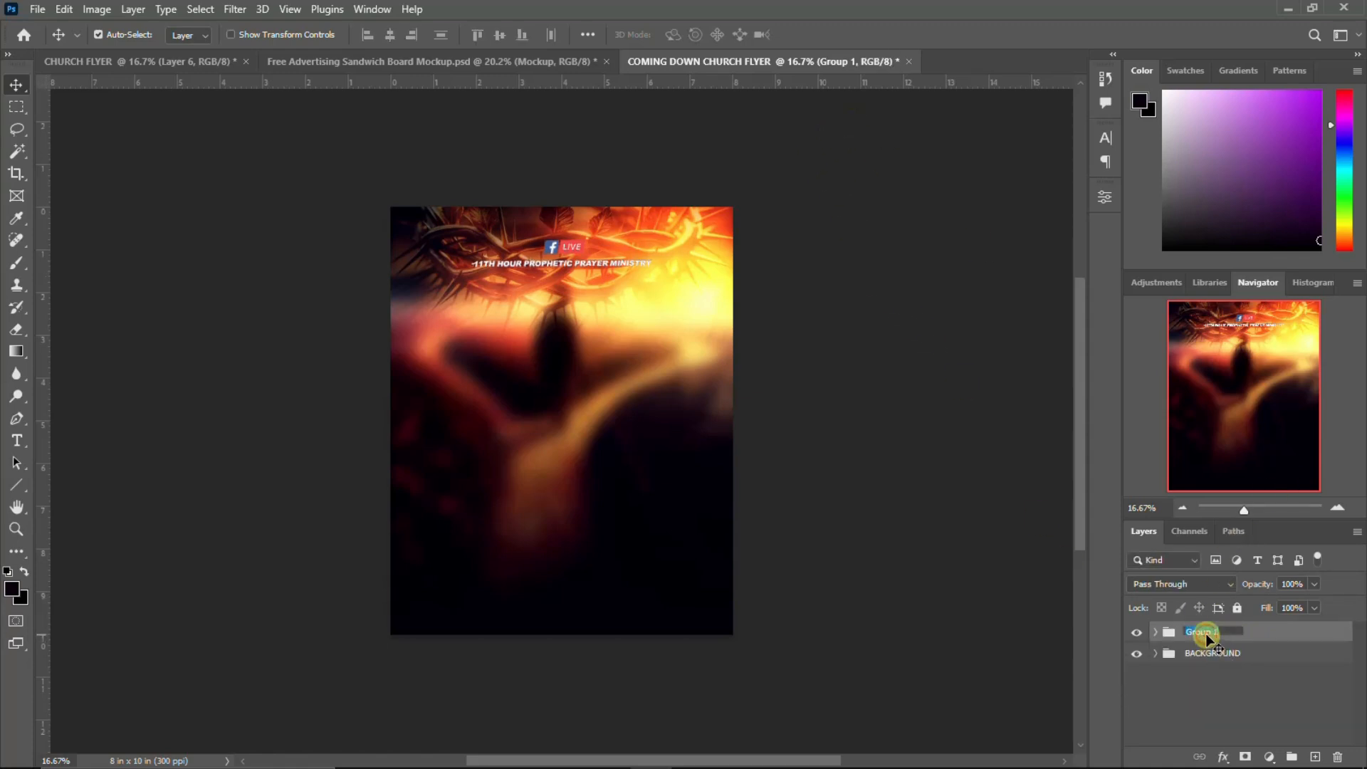
{"action": "type", "text": "LOGO"}
{"action": "key", "text": "Return"}
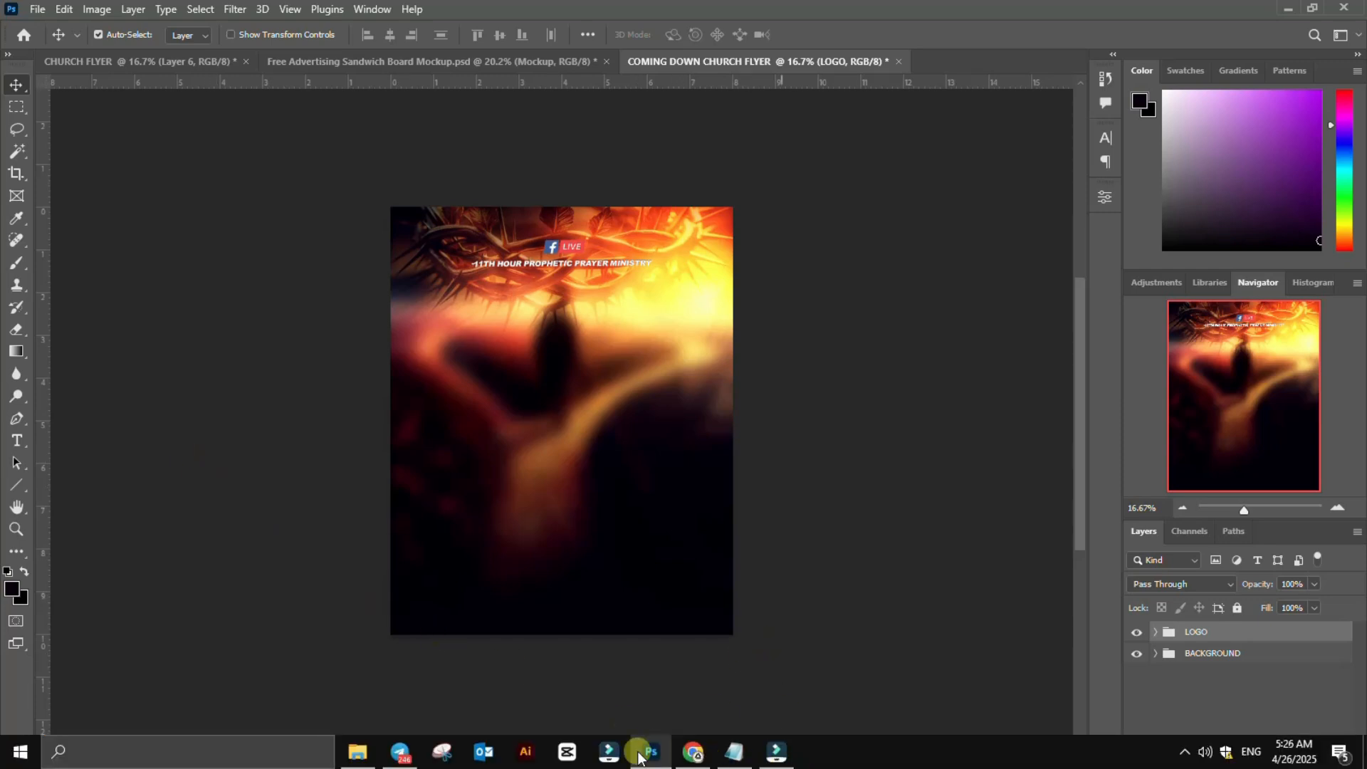
Step: Switch to the flyer notes in Notepad and copy the line "he is coming"
{"action": "left_click", "coordinate": [346, 753]}
{"action": "left_click", "coordinate": [732, 422]}
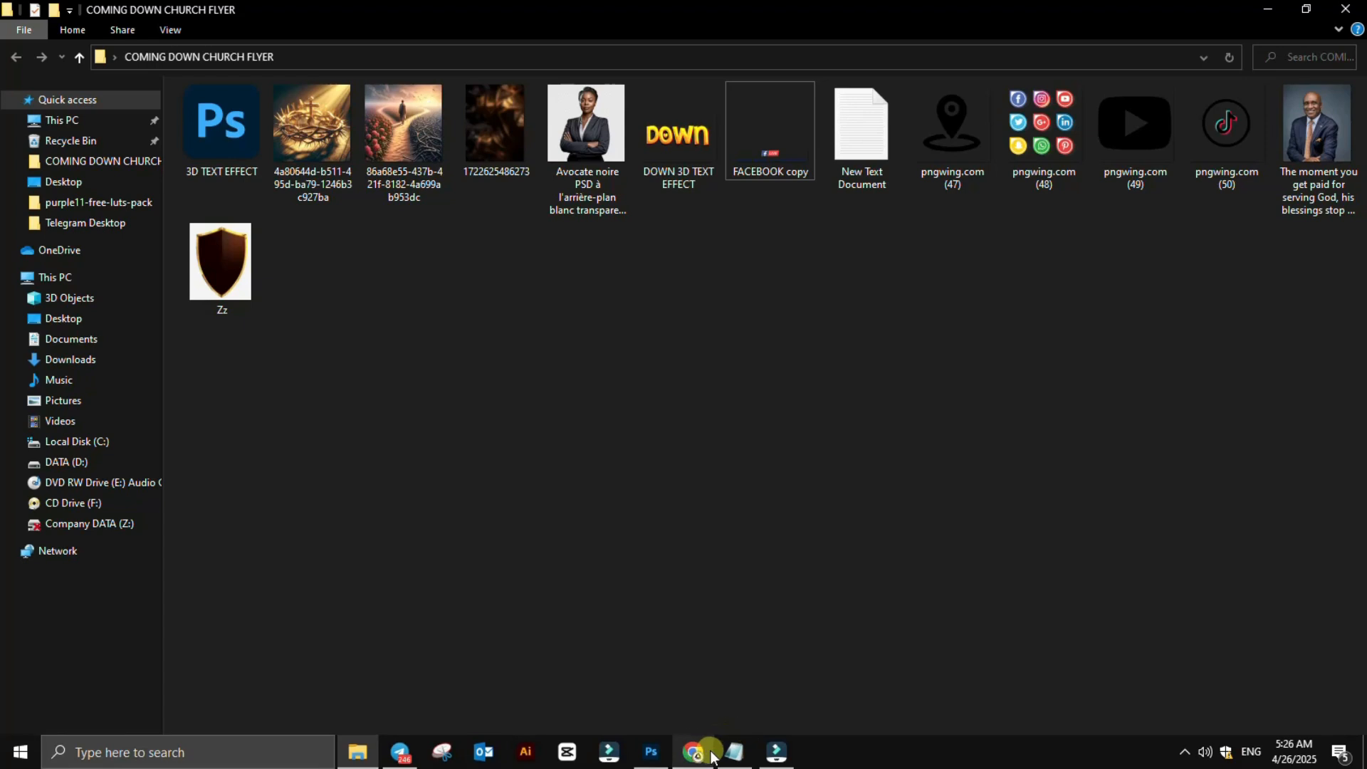
{"action": "left_click", "coordinate": [733, 752]}
{"action": "triple_click", "coordinate": [609, 245]}
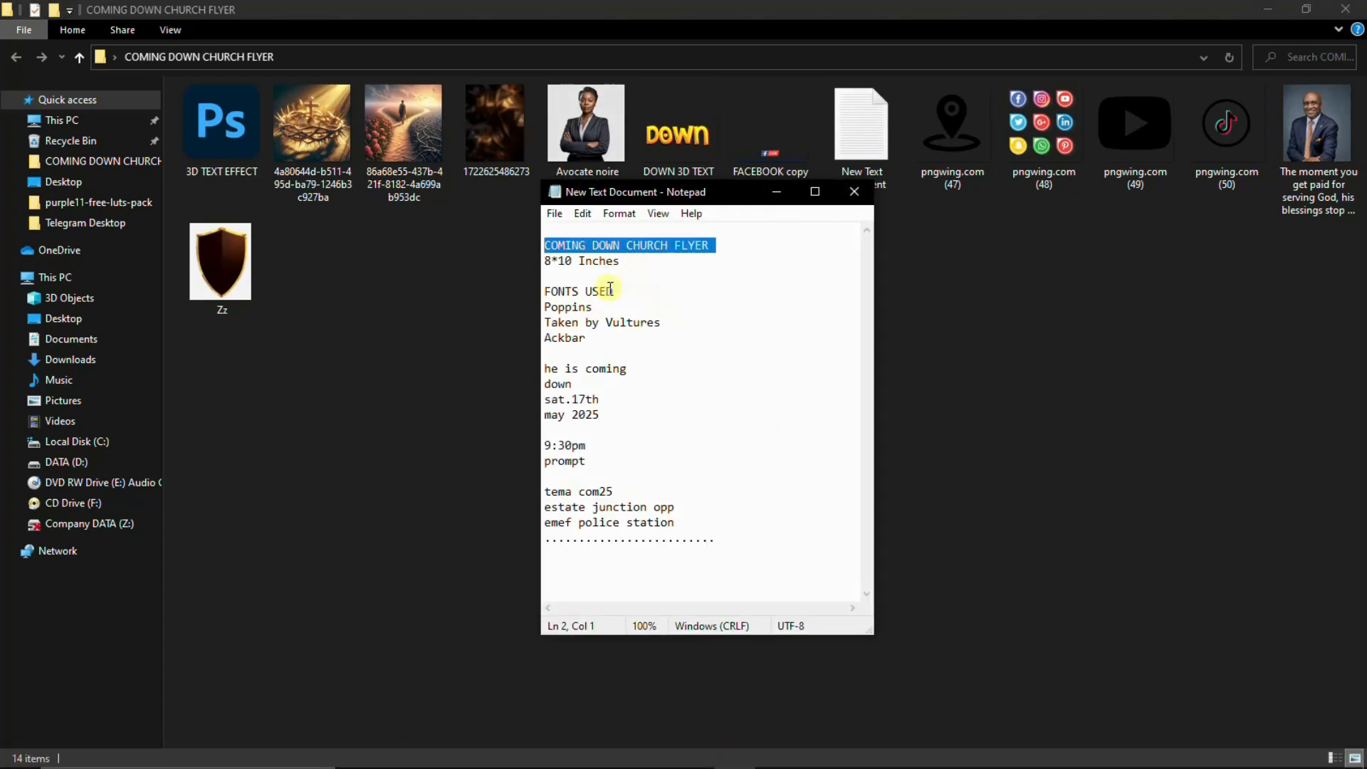
{"action": "left_click", "coordinate": [671, 282]}
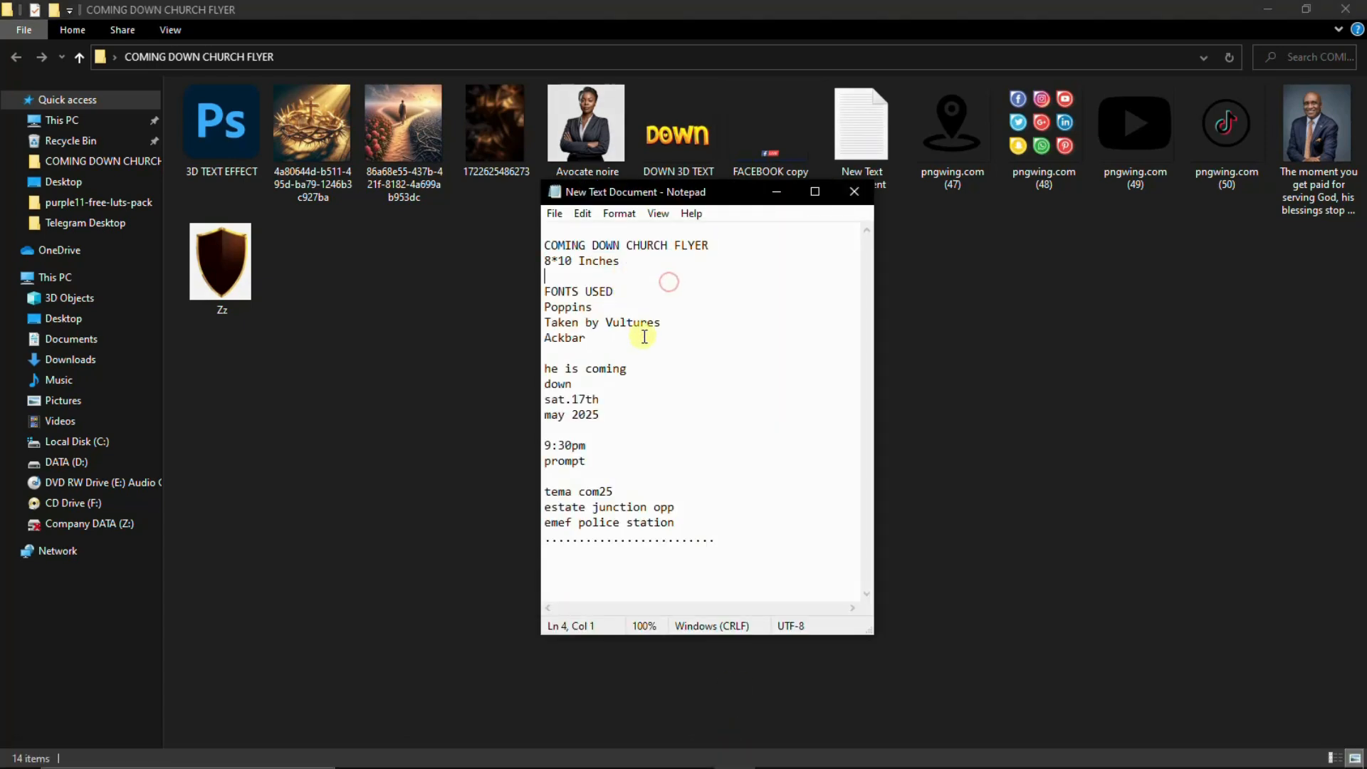
{"action": "left_click_drag", "start_coordinate": [629, 370], "coordinate": [548, 368]}
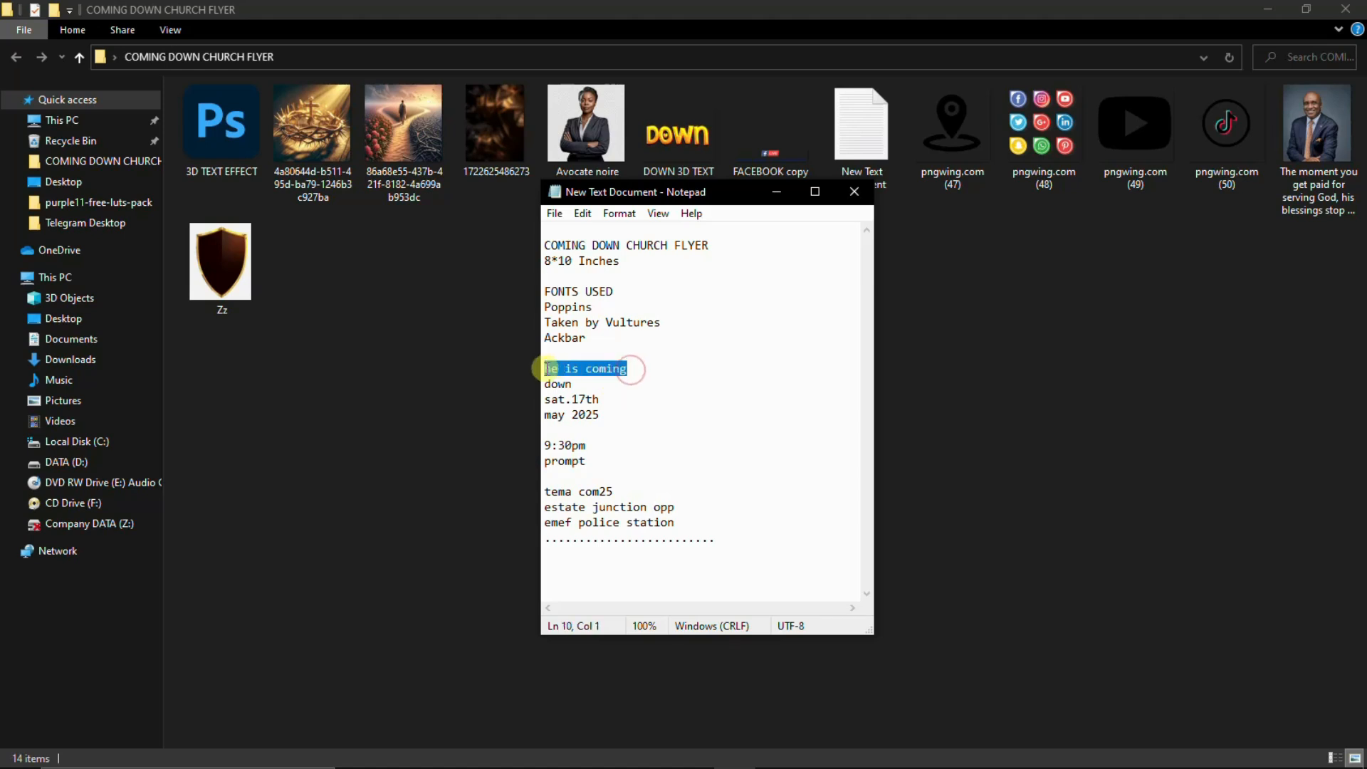
Step: Return to Photoshop and add the text "he is coming" in Poppins Bold, 72 pt, across the middle of the flyer
{"action": "left_click", "coordinate": [651, 751]}
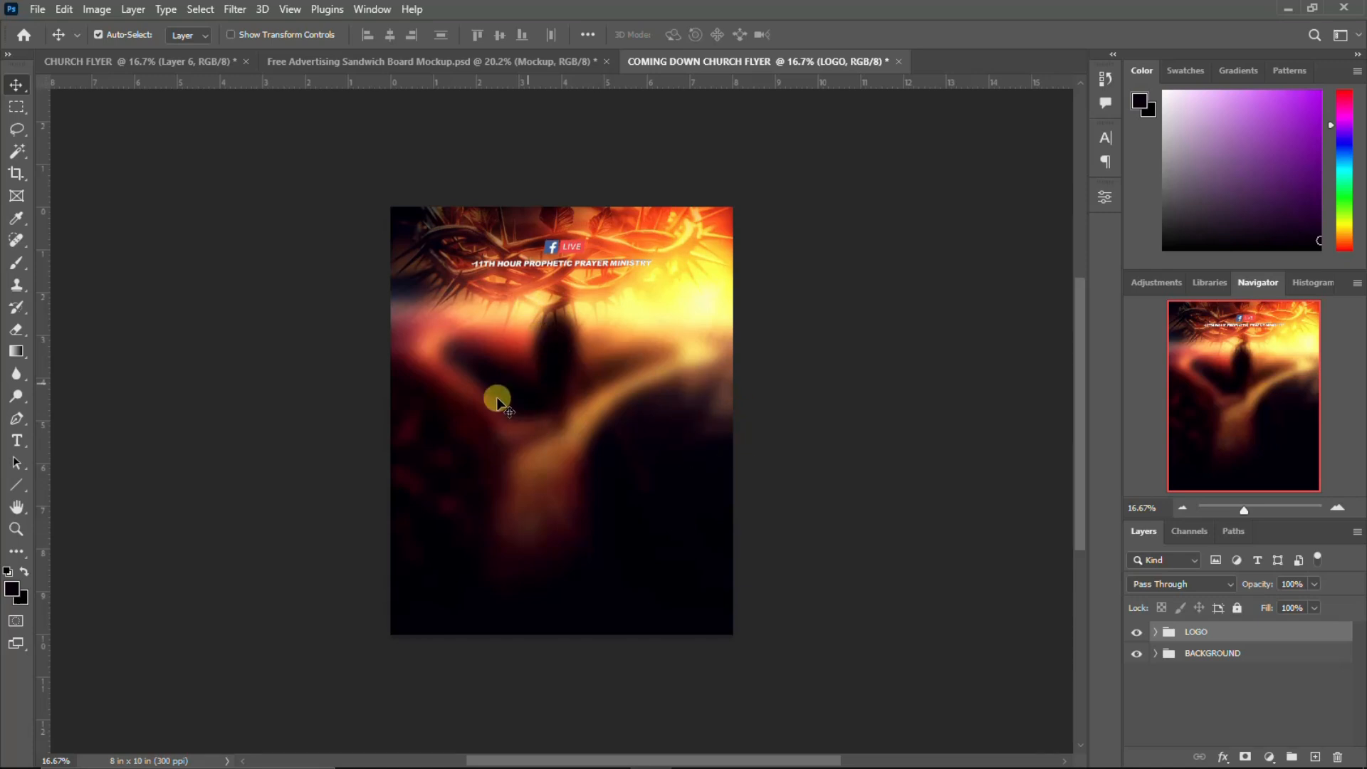
{"action": "left_click", "coordinate": [17, 444]}
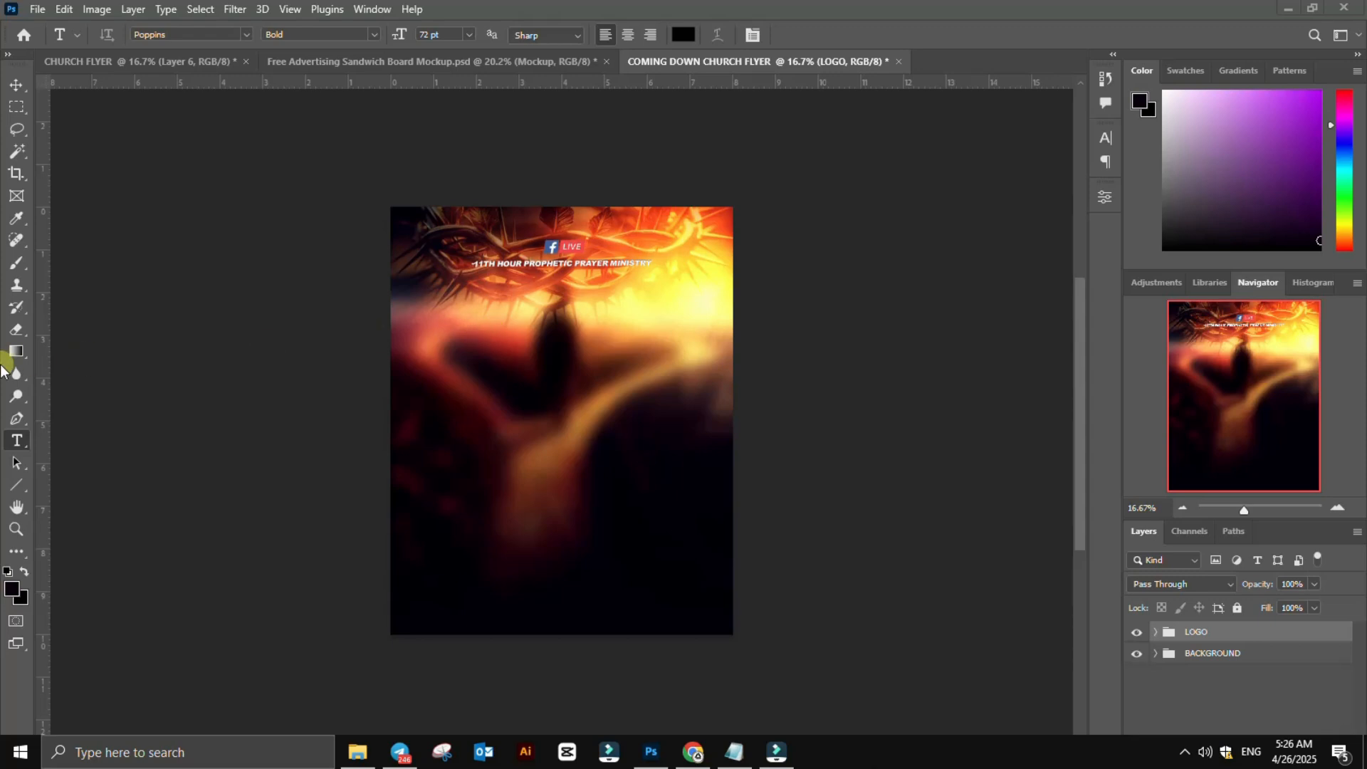
{"action": "left_click", "coordinate": [14, 441]}
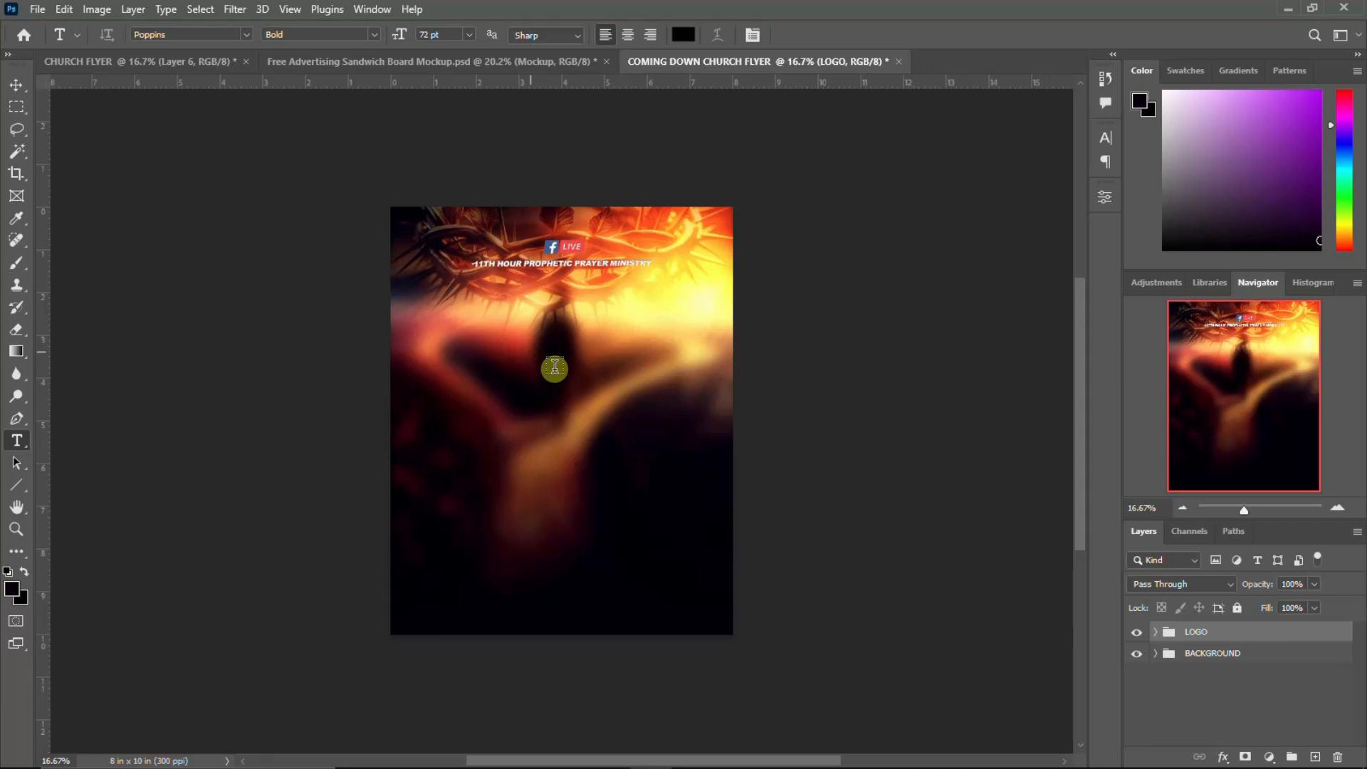
{"action": "left_click", "coordinate": [555, 367]}
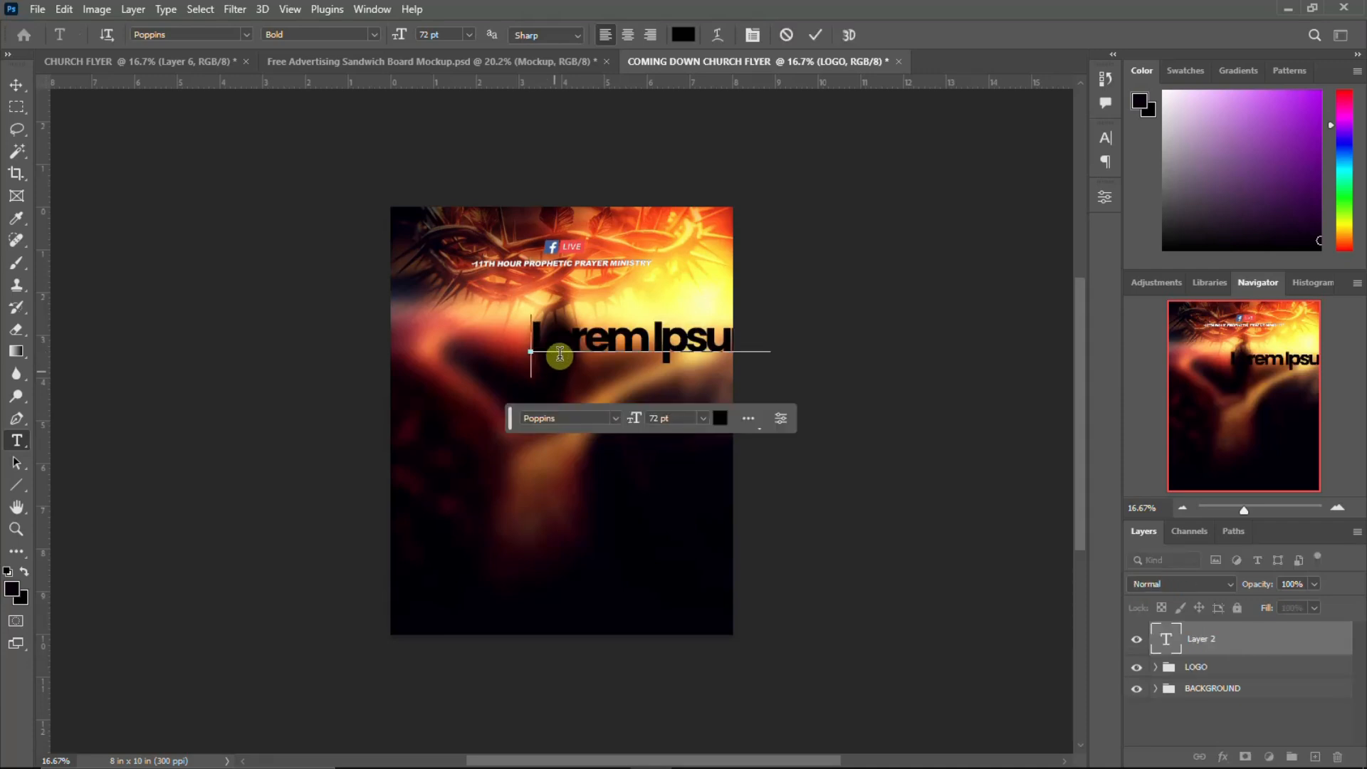
{"action": "double_click", "coordinate": [558, 344]}
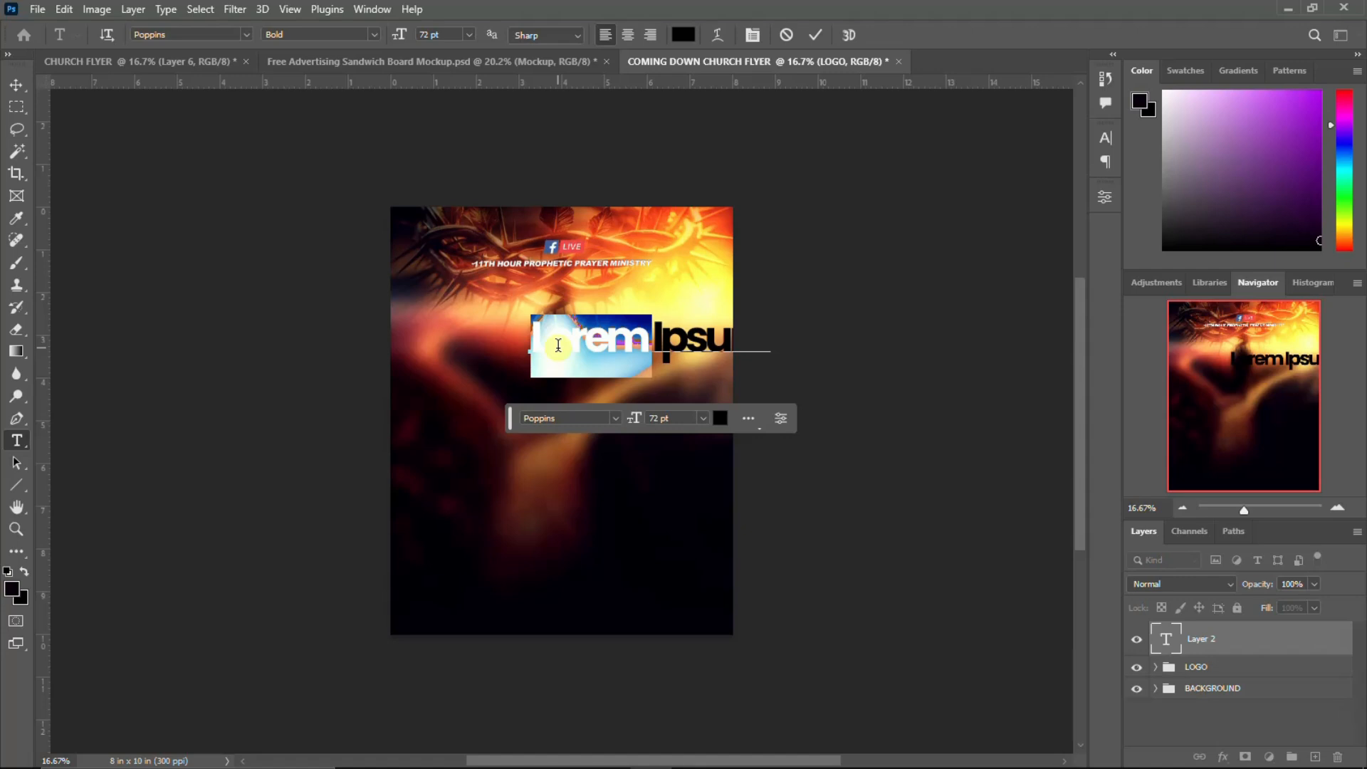
{"action": "key", "text": "ctrl+a"}
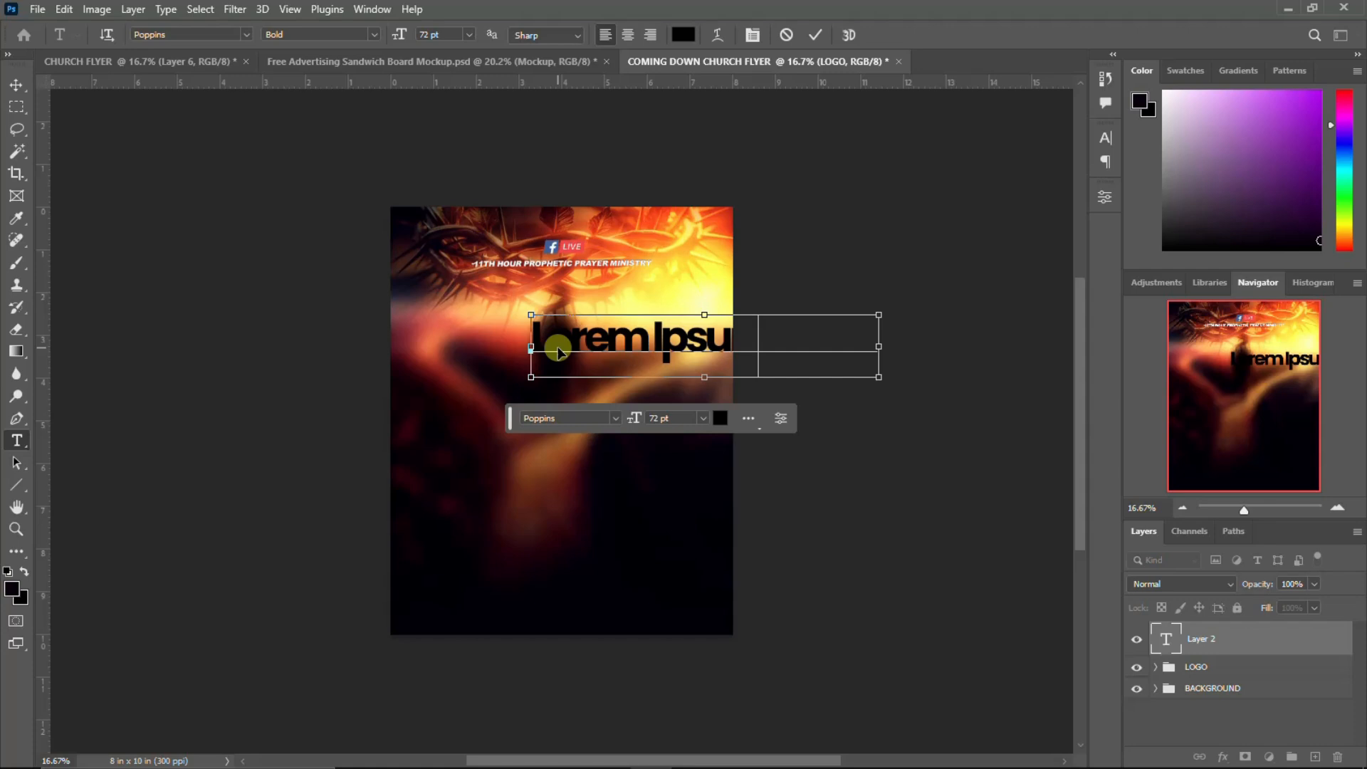
{"action": "type", "text": "He is comin"}
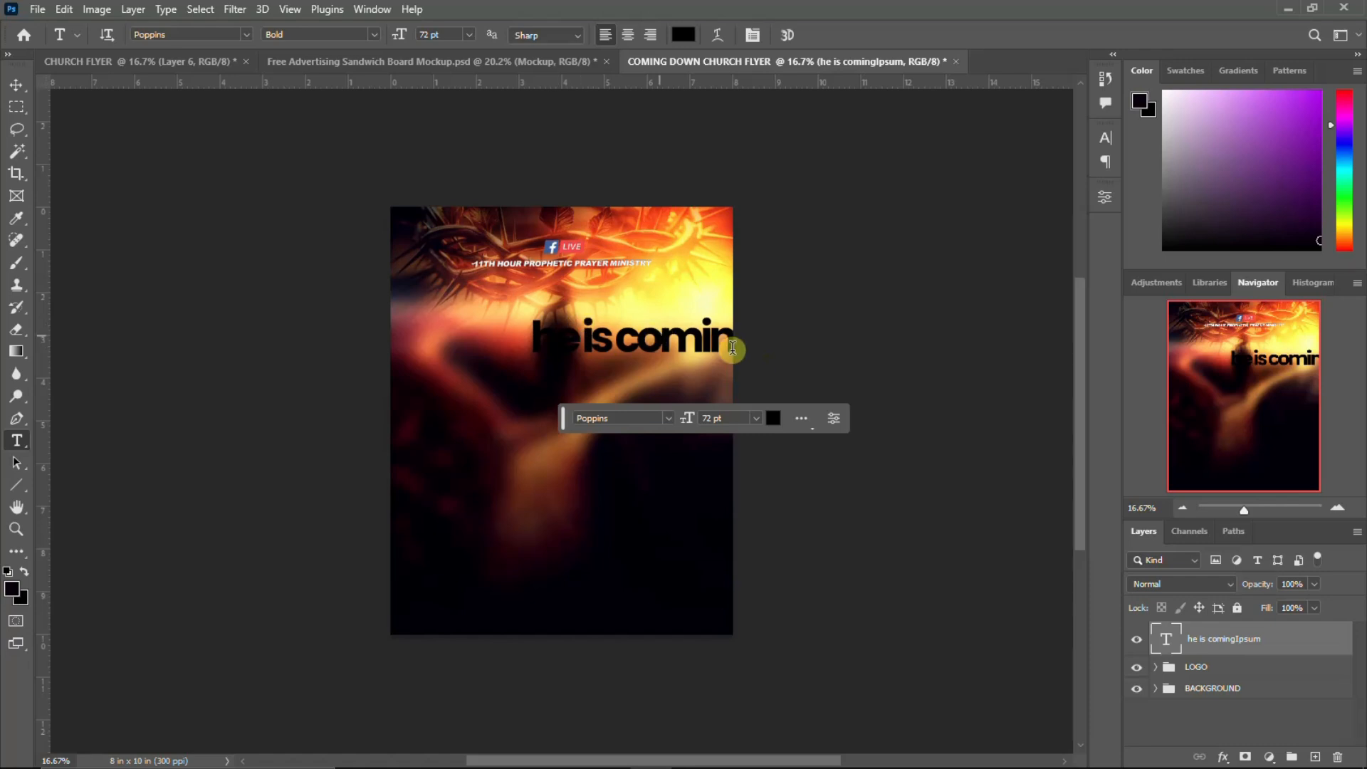
Step: Change the headline text's color to white (ffffff)
{"action": "left_click", "coordinate": [15, 85]}
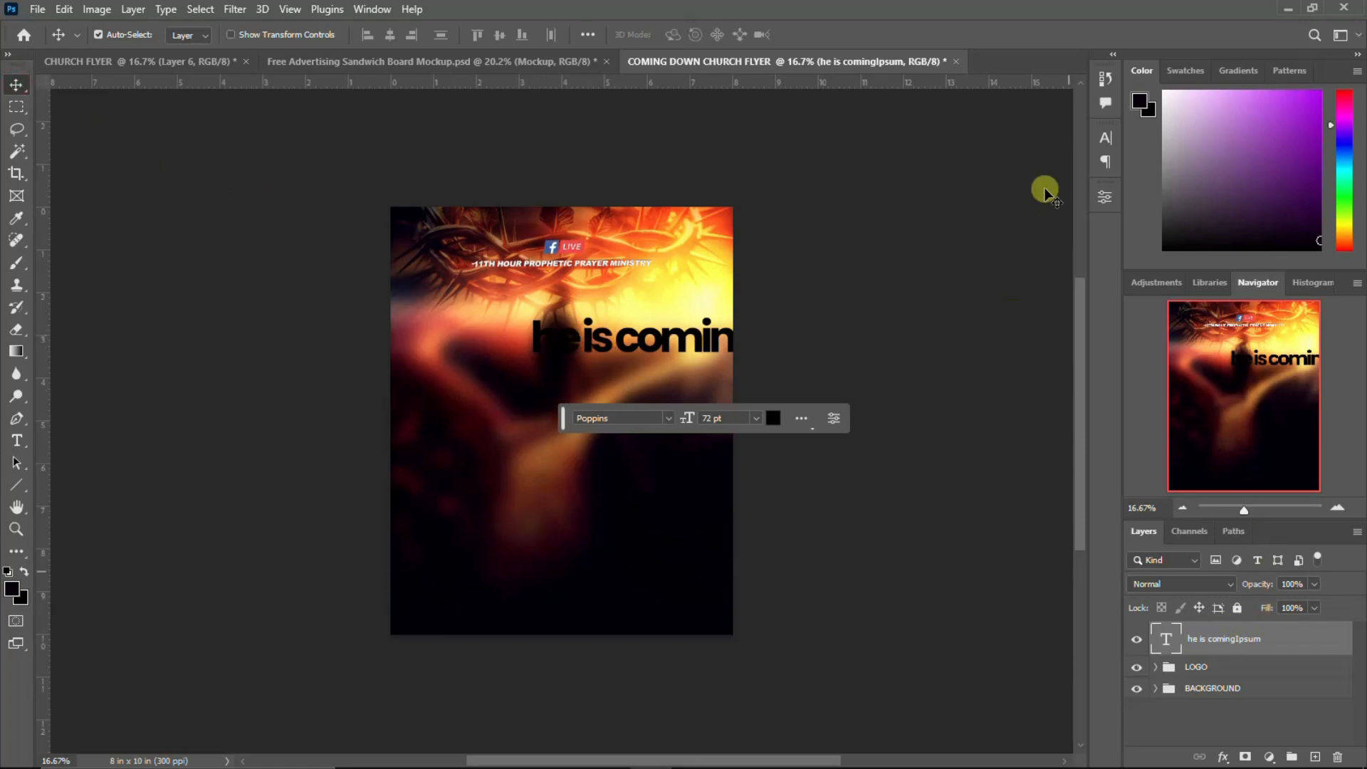
{"action": "left_click", "coordinate": [1106, 139]}
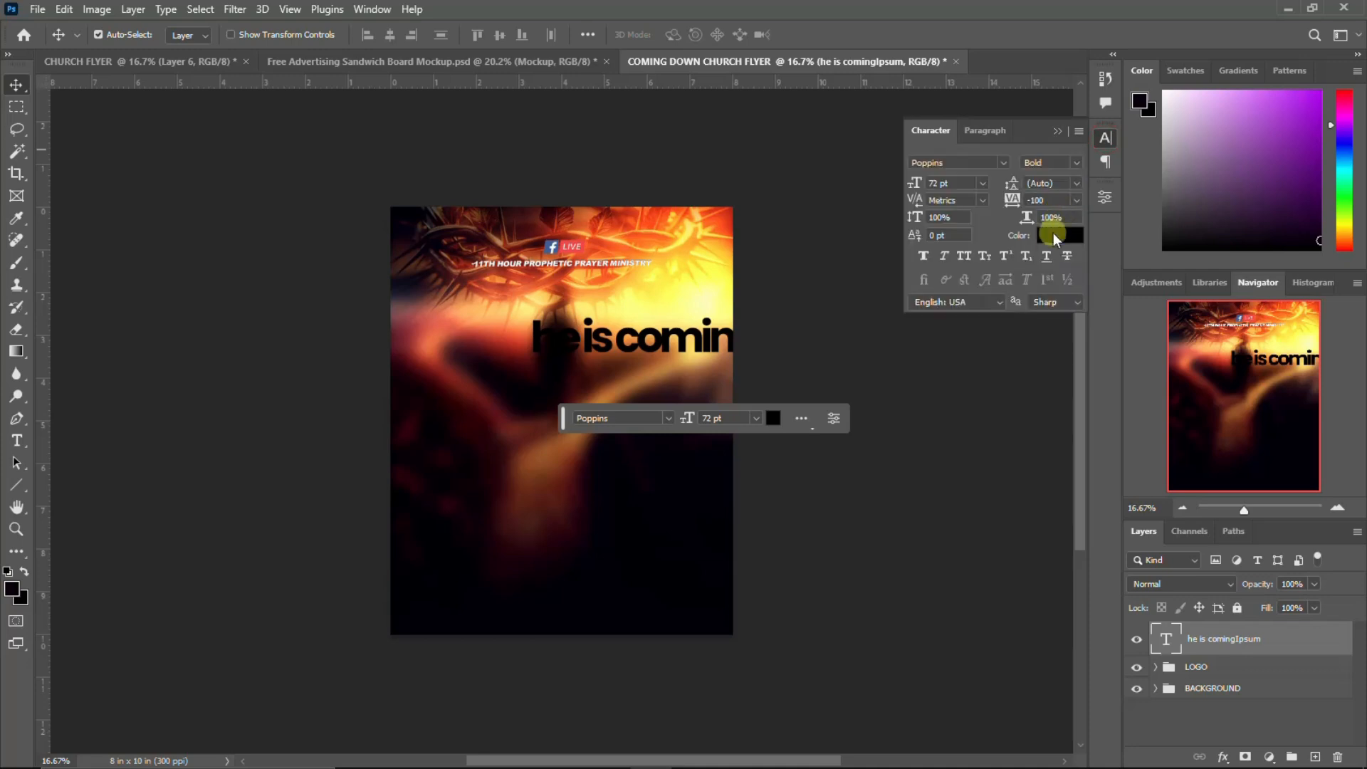
{"action": "left_click", "coordinate": [1057, 234]}
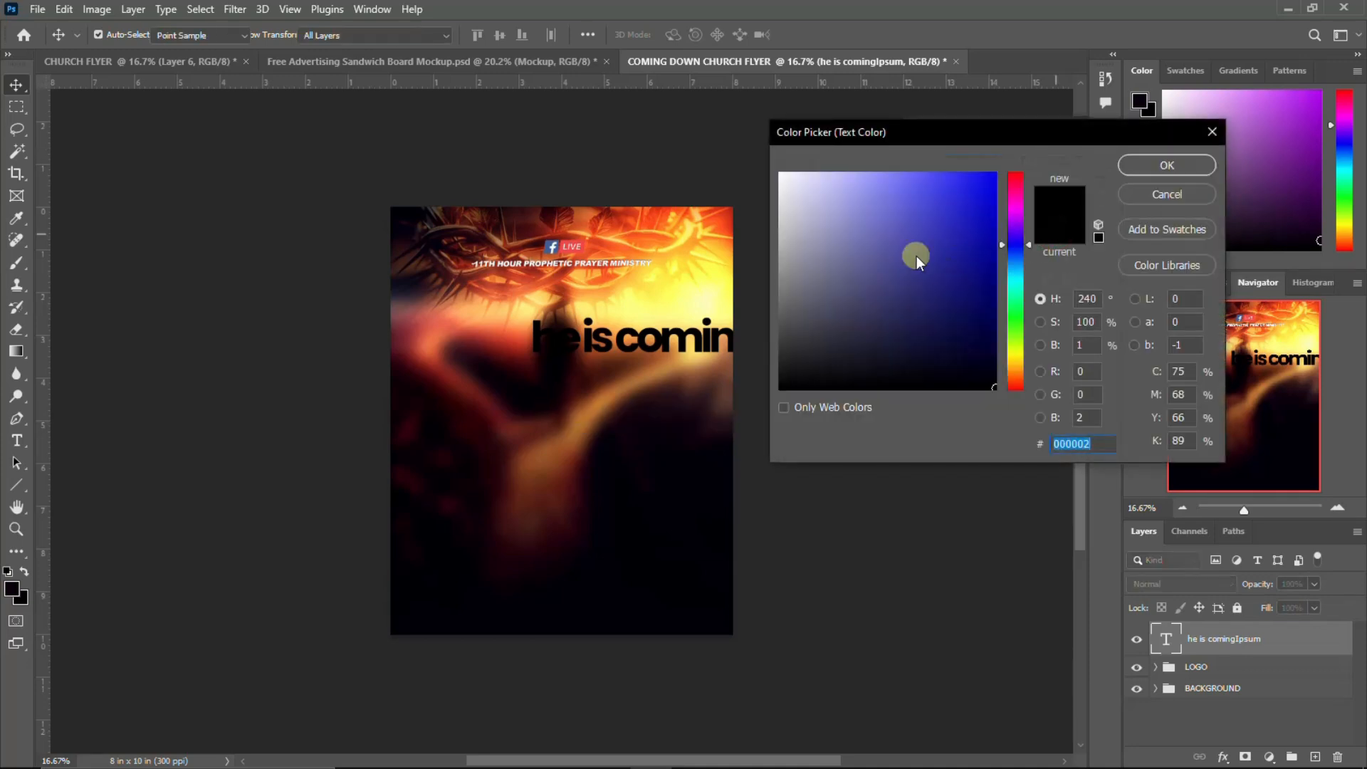
{"action": "type", "text": "ffffff"}
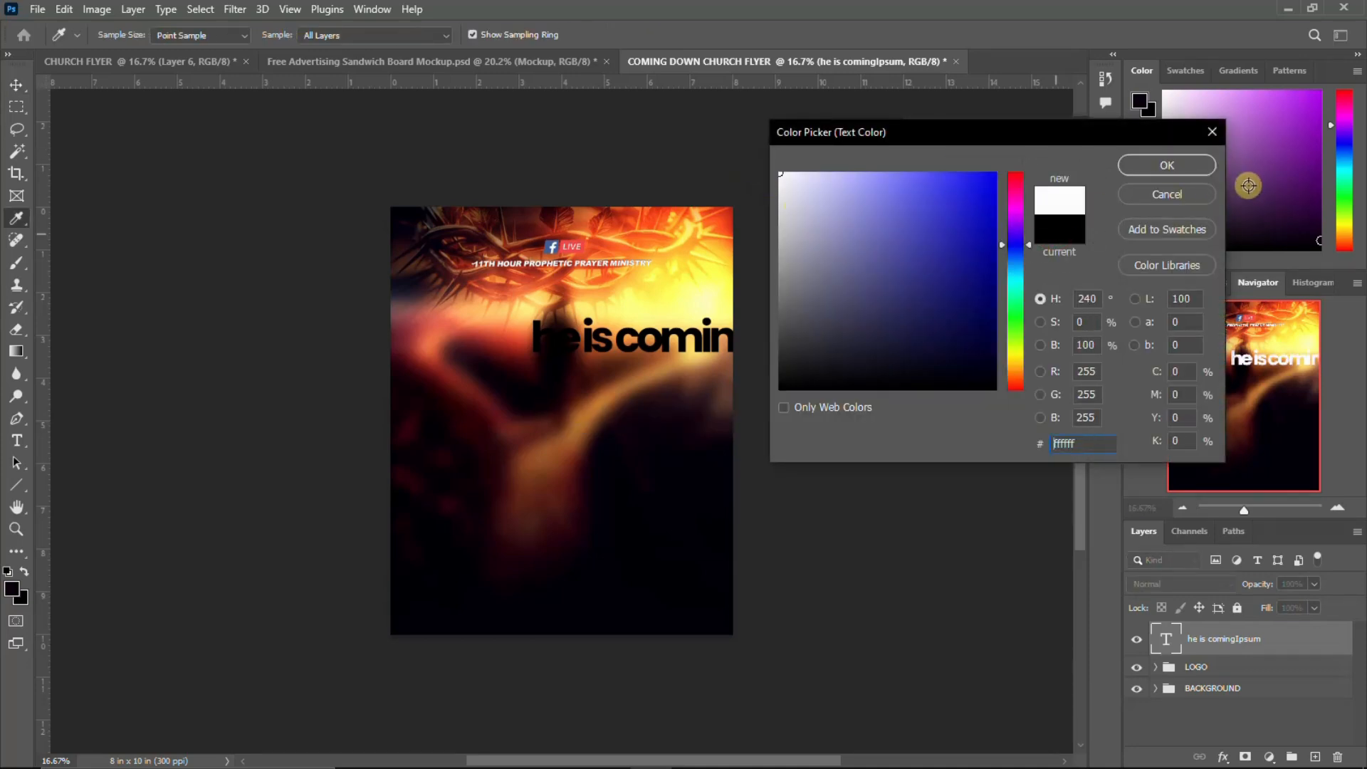
{"action": "left_click", "coordinate": [1170, 171]}
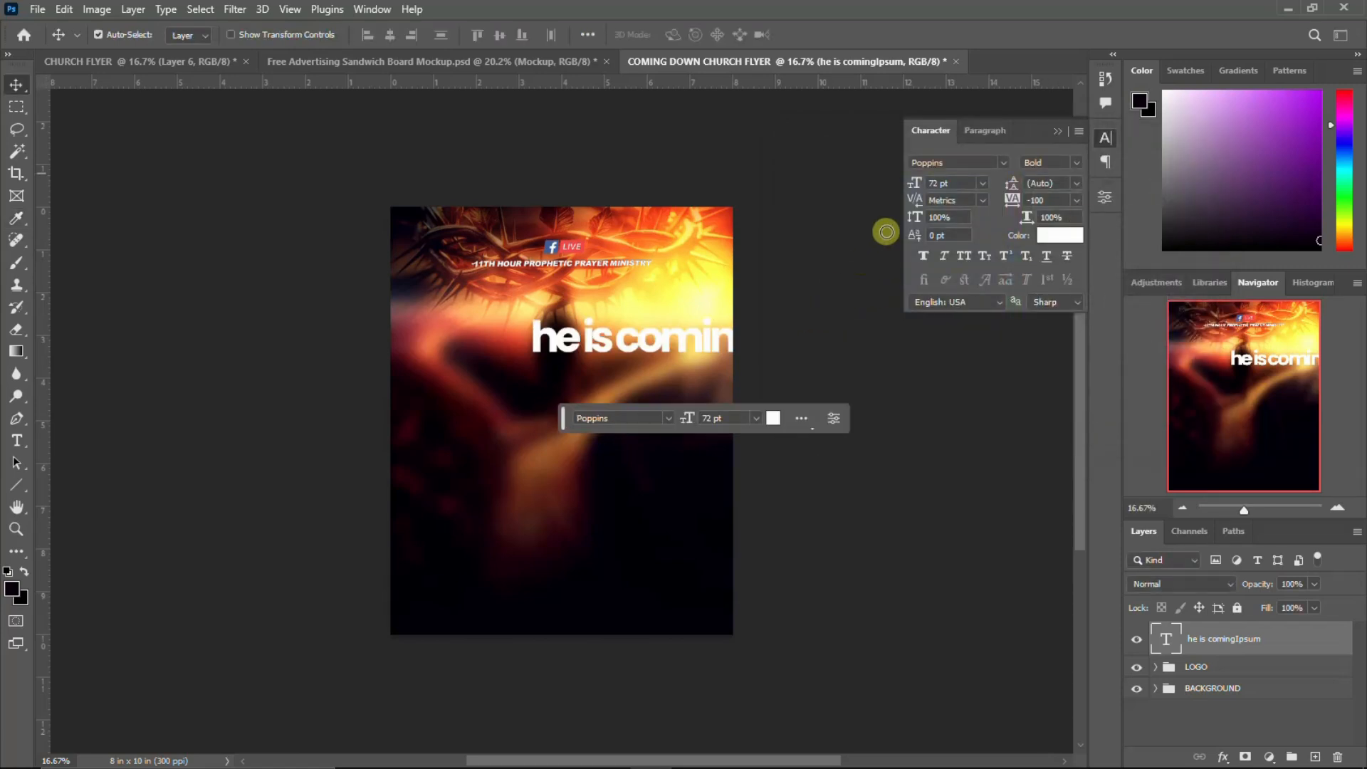
Step: Set the headline text's size to 50 pt
{"action": "left_click", "coordinate": [932, 183]}
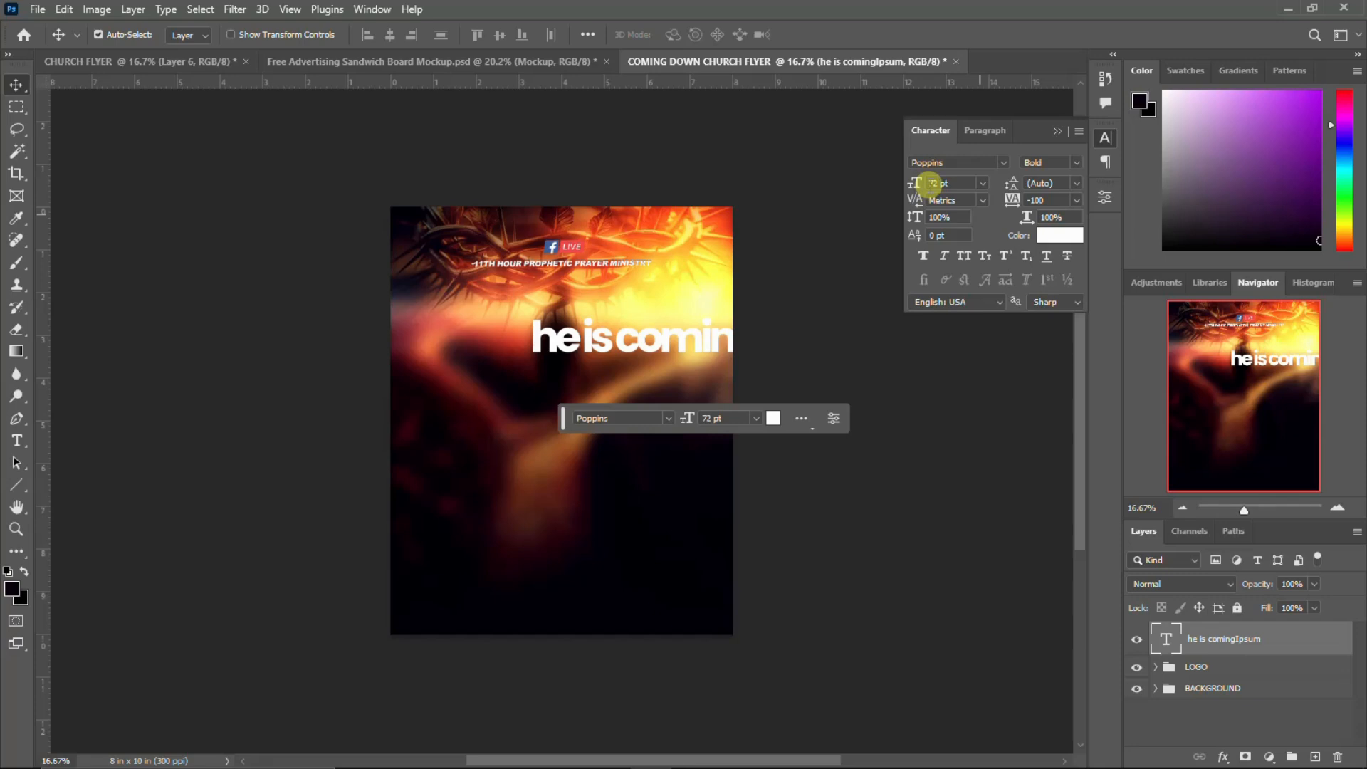
{"action": "type", "text": "50"}
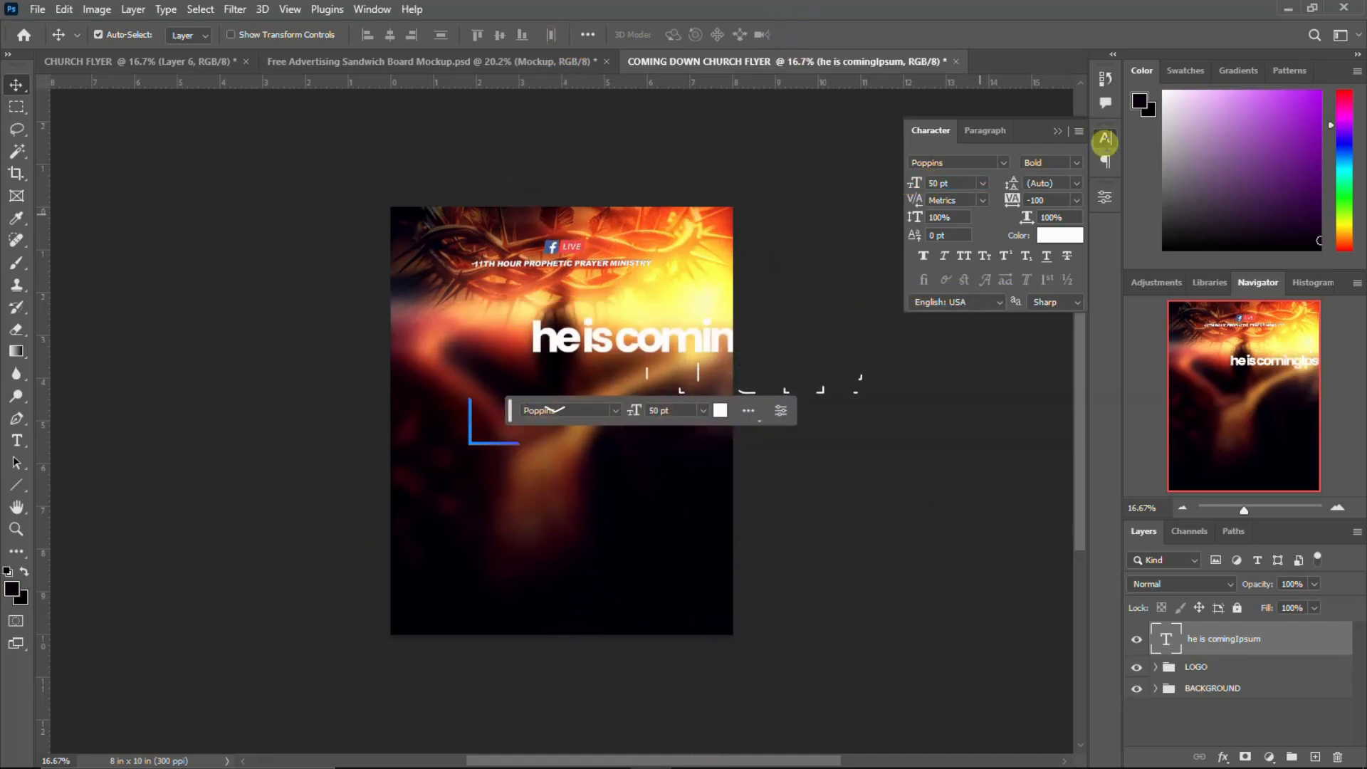
{"action": "left_click", "coordinate": [1106, 140]}
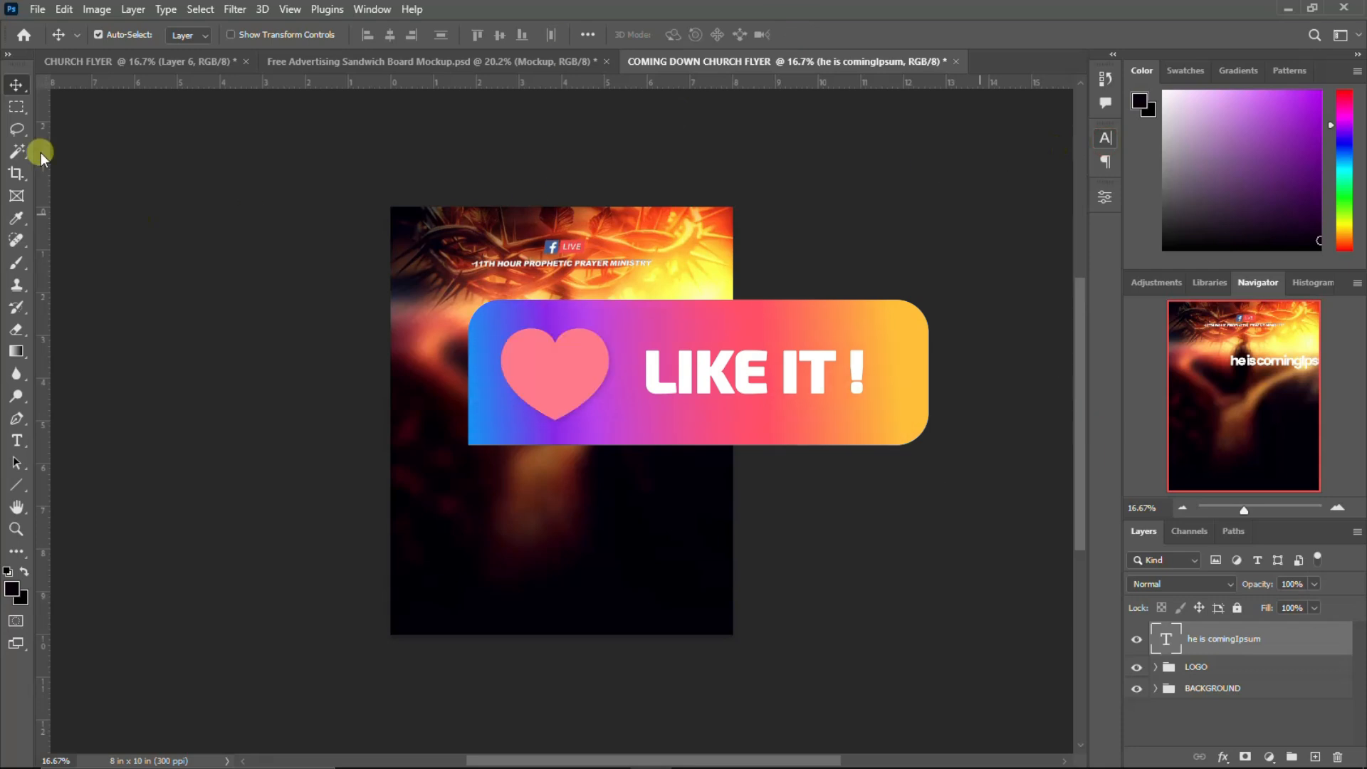
Step: Move the headline fully onto the flyer and delete the leftover "Ipsum" so the text reads "he is coming"
{"action": "left_click_drag", "start_coordinate": [630, 341], "coordinate": [526, 372]}
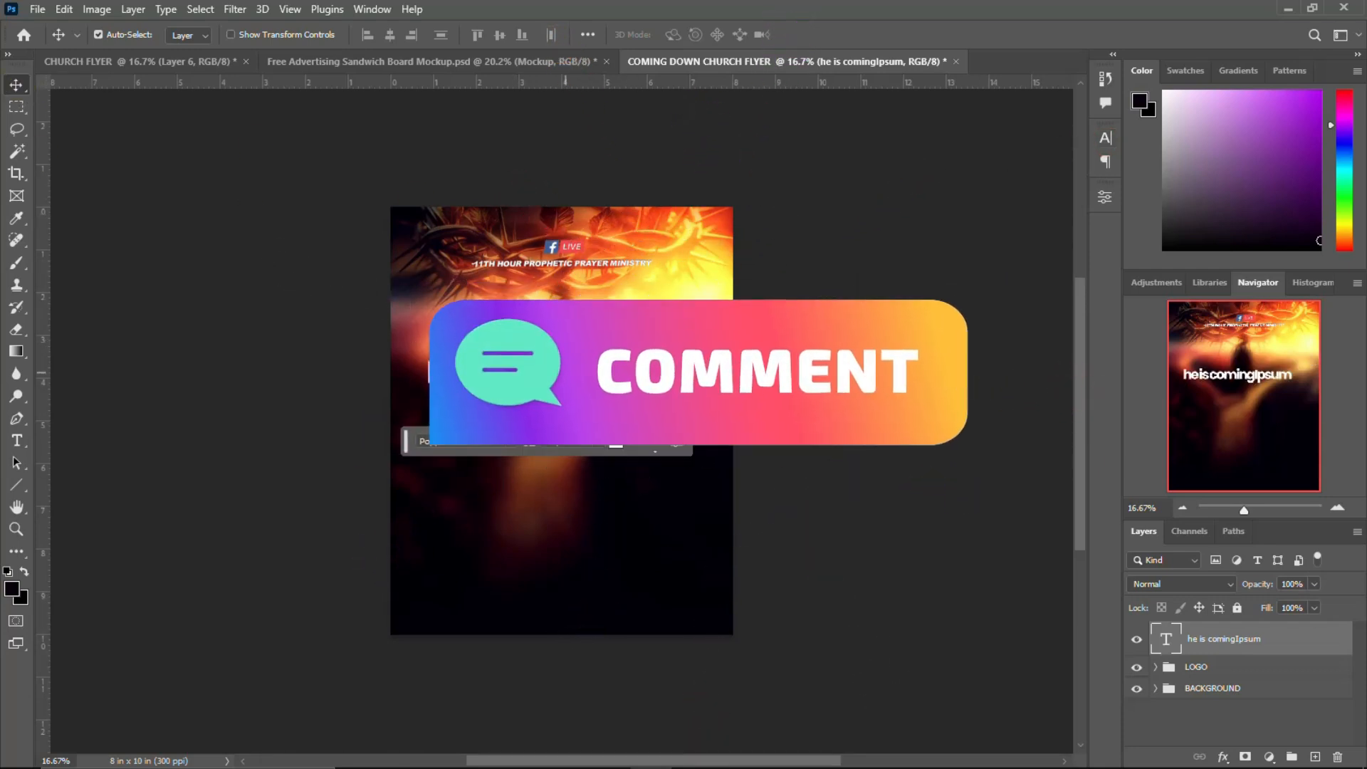
{"action": "double_click", "coordinate": [579, 371]}
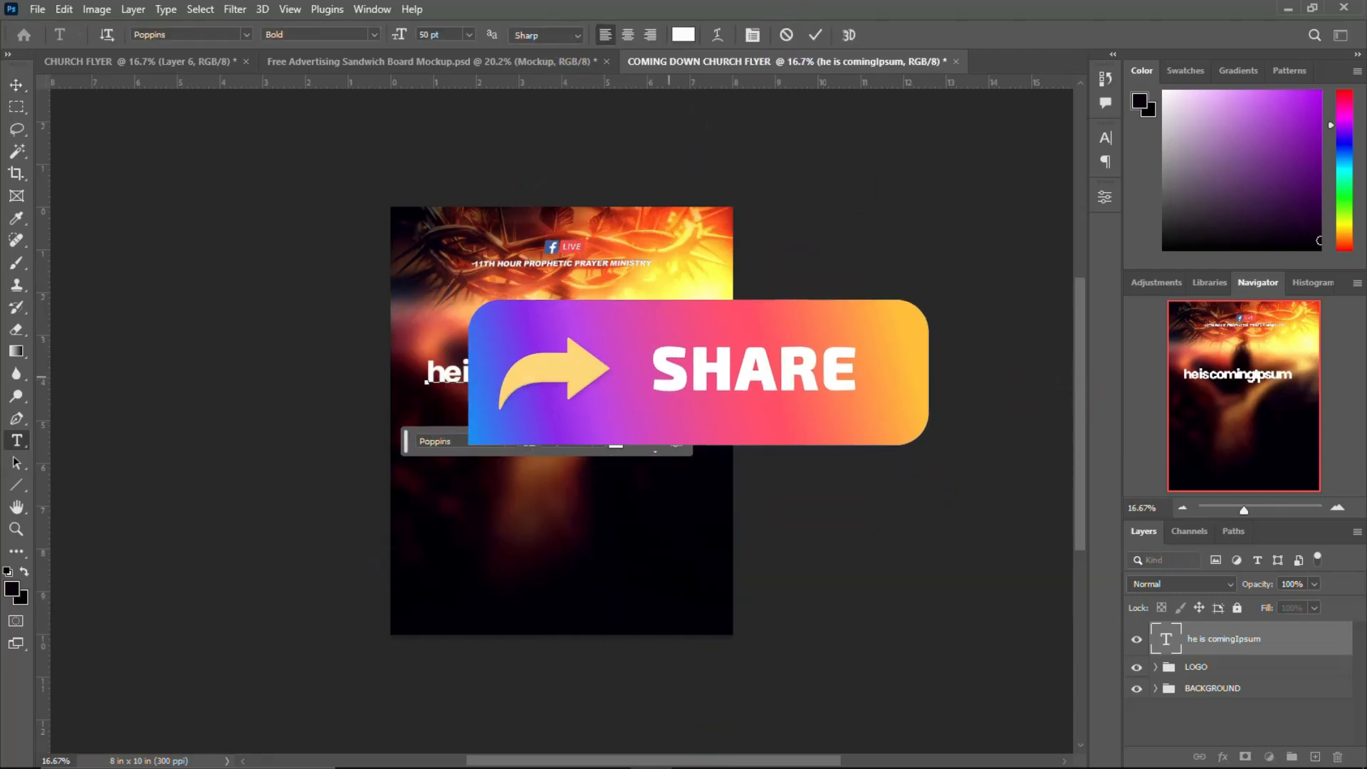
{"action": "key", "text": "BackSpace"}
{"action": "key", "text": "ctrl+Return"}
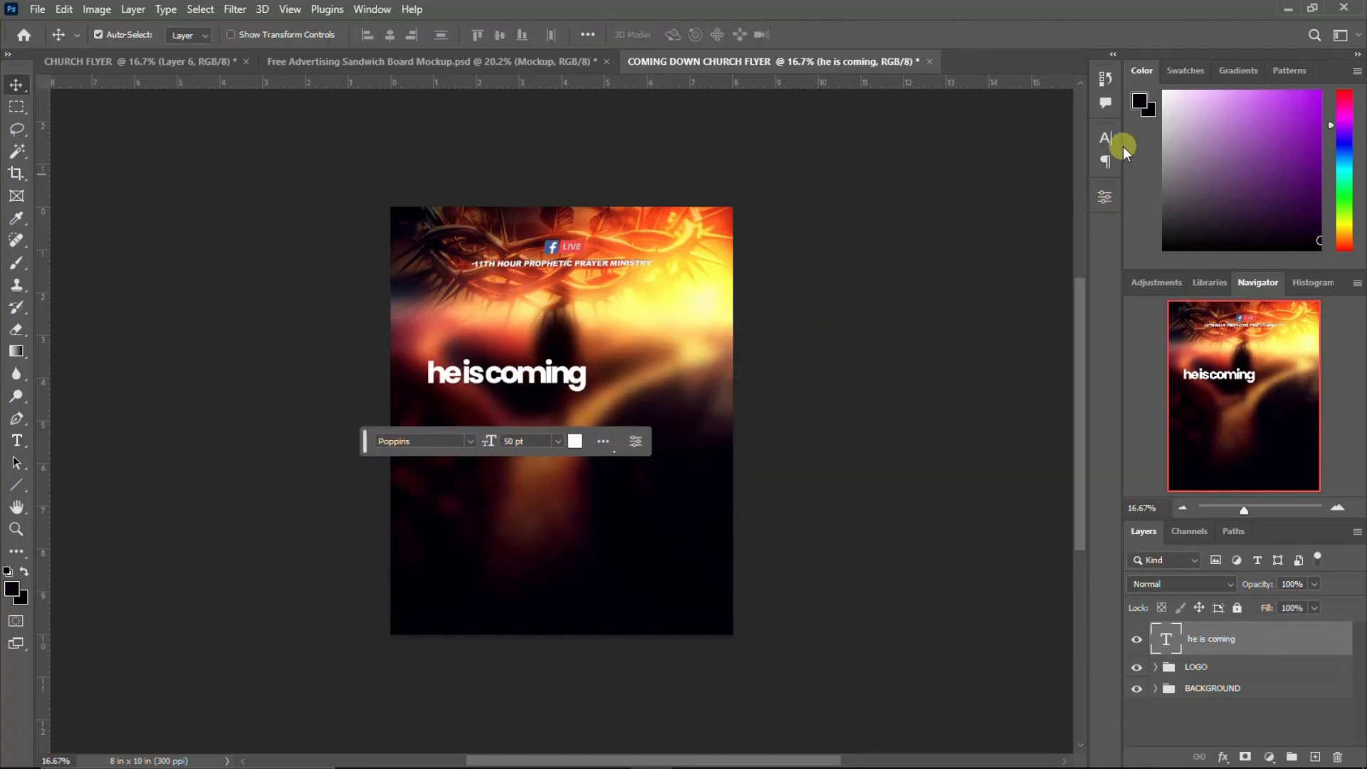
Step: Set the headline text's tracking to 0 and apply All Caps
{"action": "left_click", "coordinate": [1105, 138]}
{"action": "left_click", "coordinate": [1012, 200]}
{"action": "type", "text": "0"}
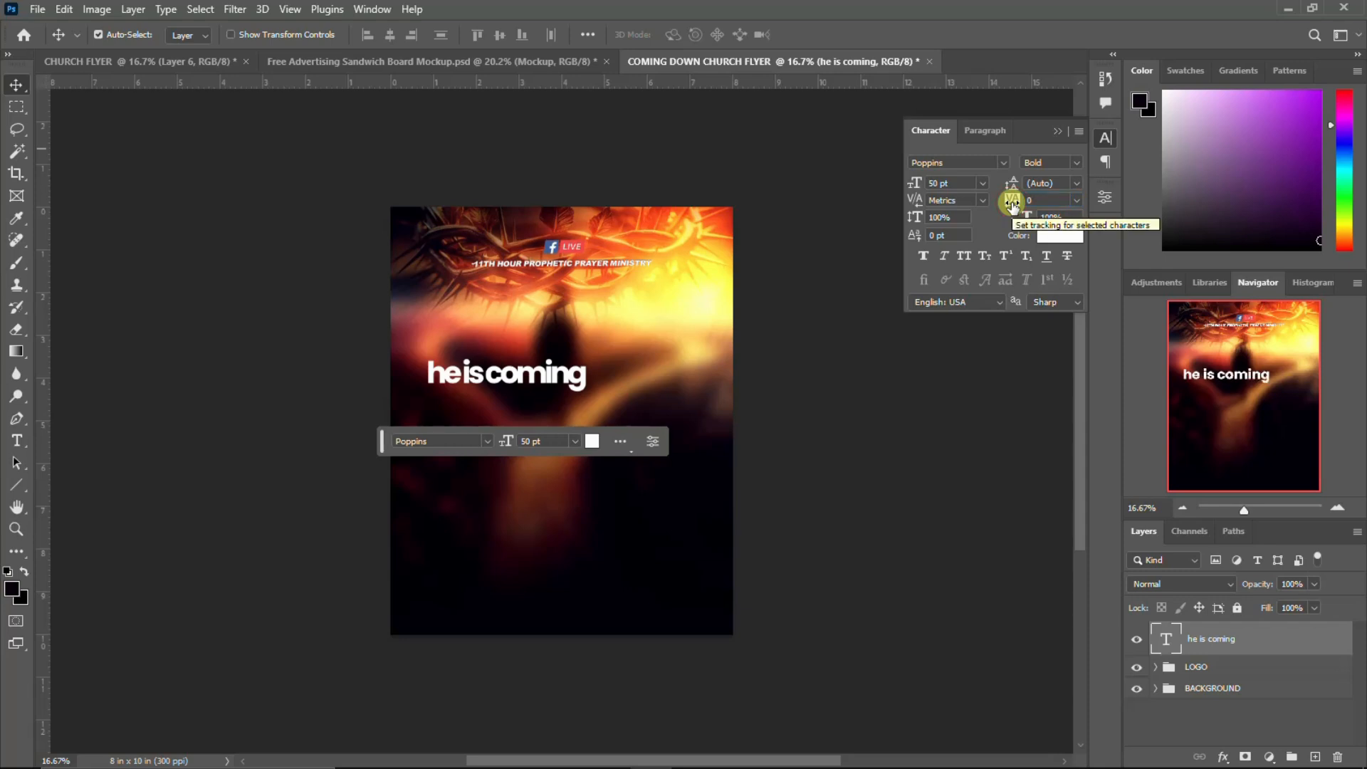
{"action": "key", "text": "Return"}
{"action": "left_click", "coordinate": [965, 256]}
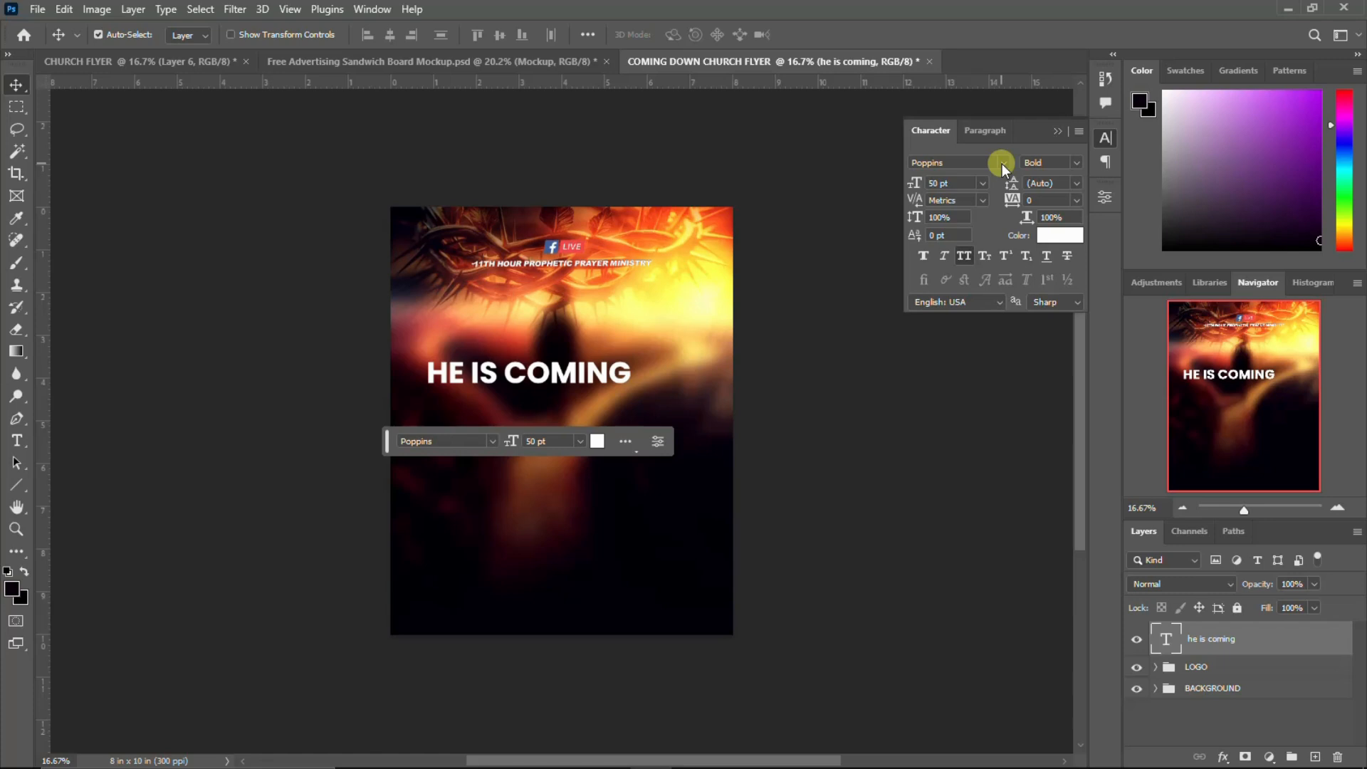
Step: Change the headline's font to Ackbar Regular and turn off All Caps
{"action": "left_click", "coordinate": [1002, 164]}
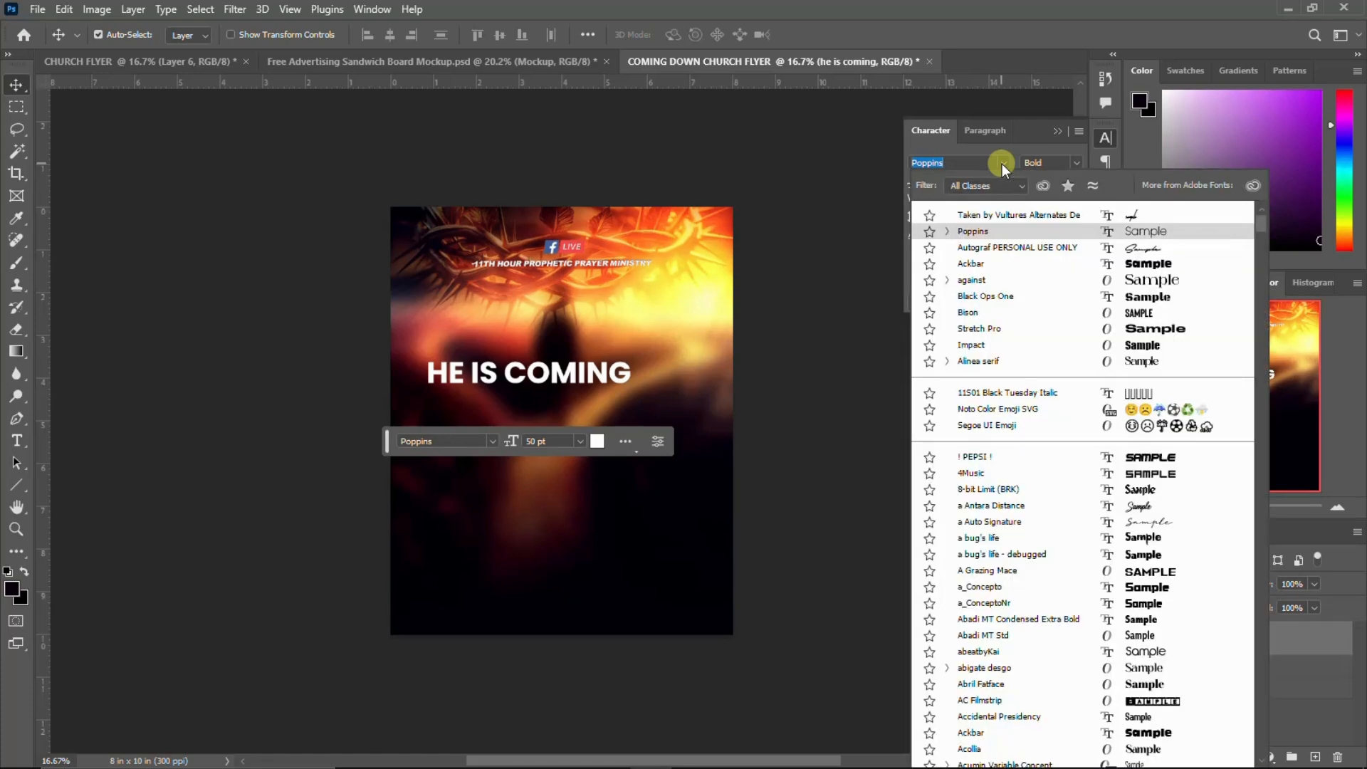
{"action": "key", "text": "Up"}
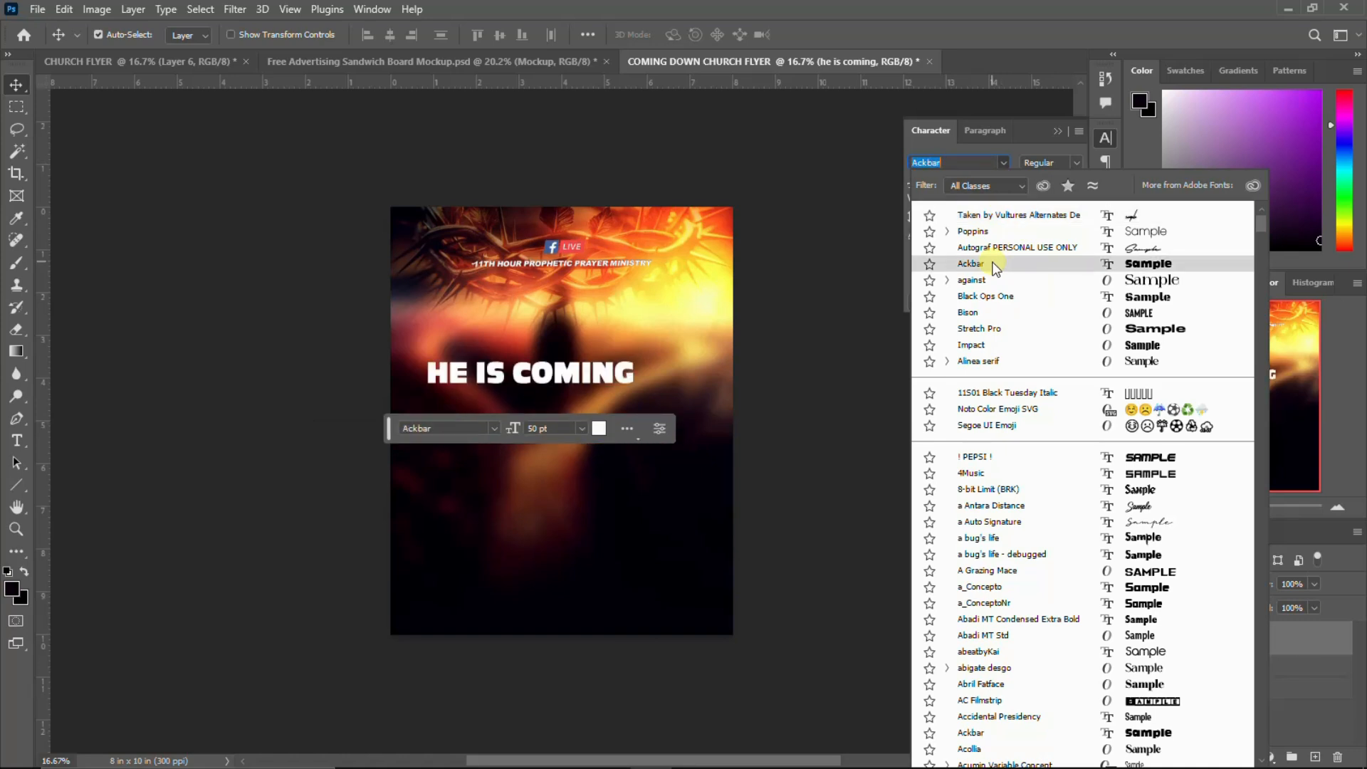
{"action": "left_click", "coordinate": [993, 263]}
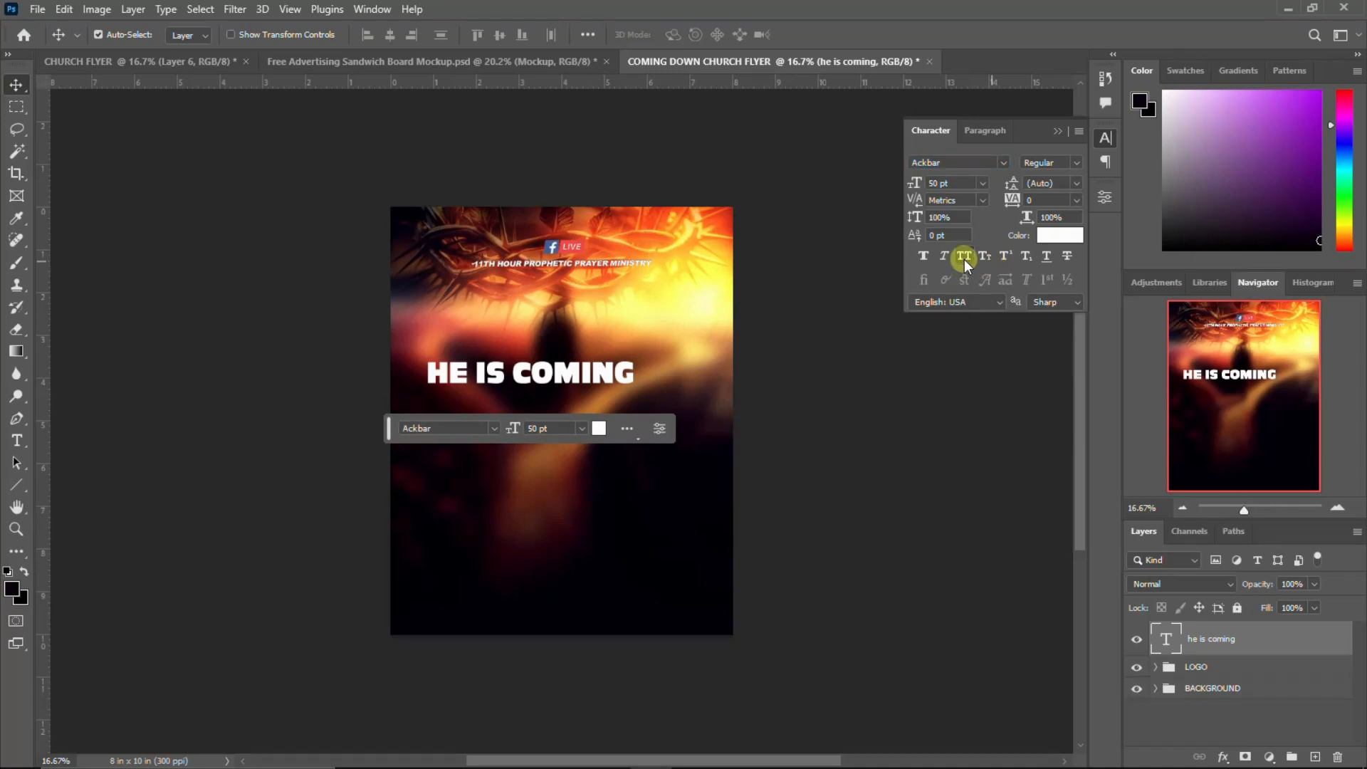
{"action": "left_click", "coordinate": [988, 256]}
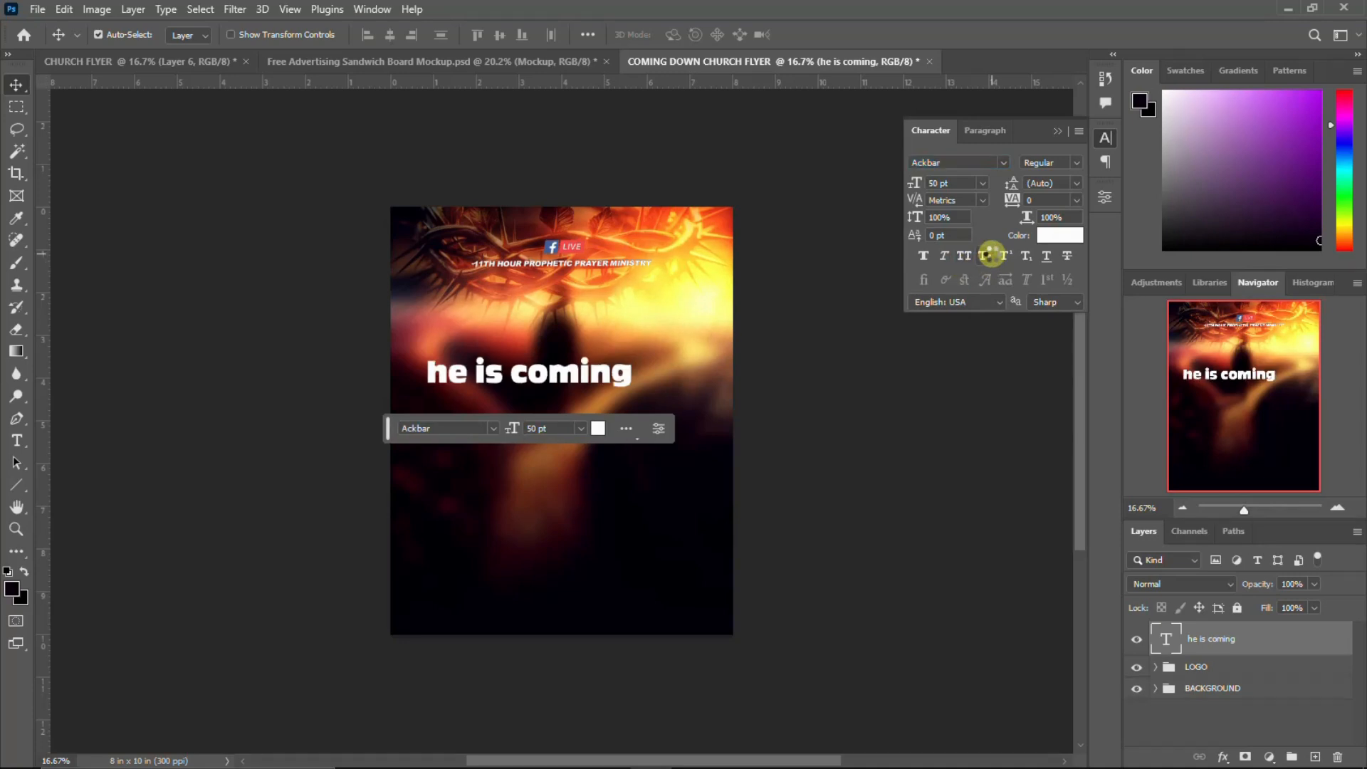
{"action": "left_click", "coordinate": [1103, 138]}
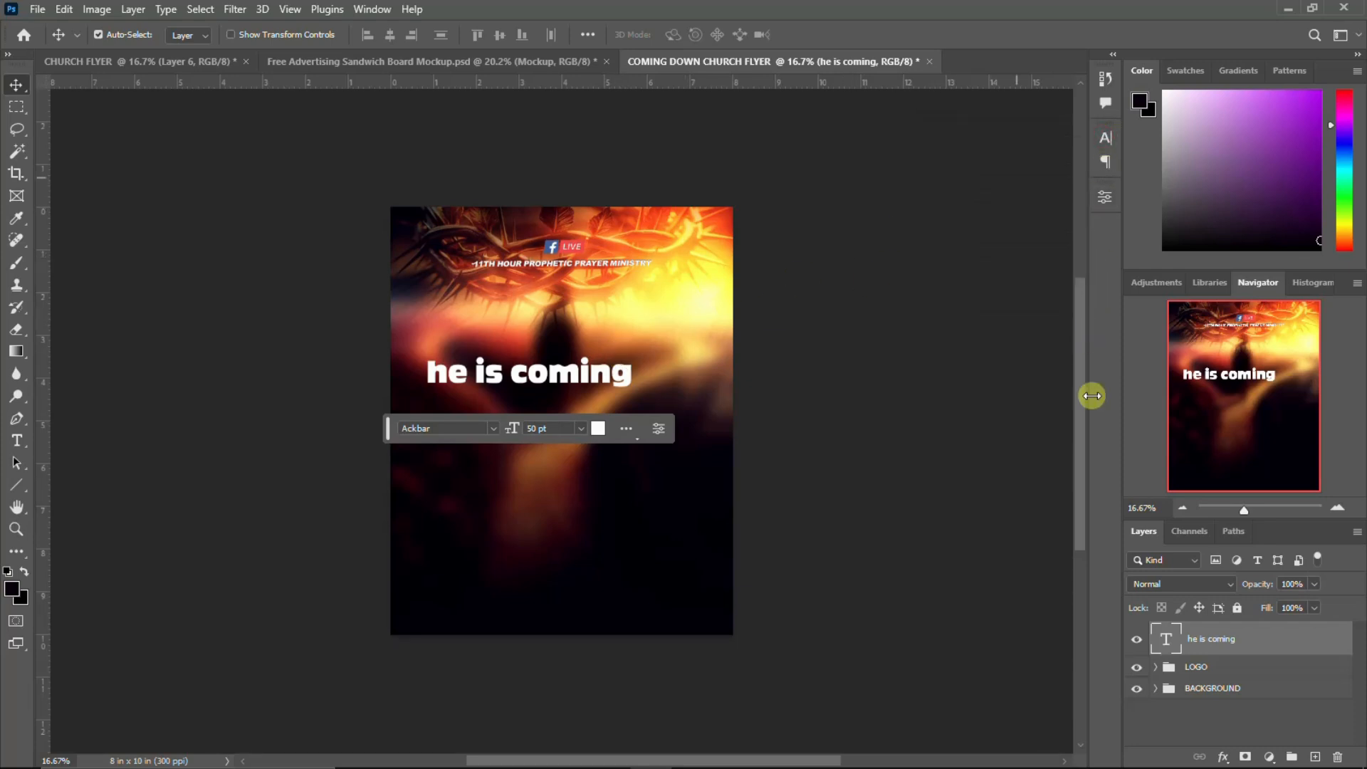
{"action": "mouse_move", "coordinate": [1077, 748]}
{"action": "left_click", "coordinate": [1182, 754]}
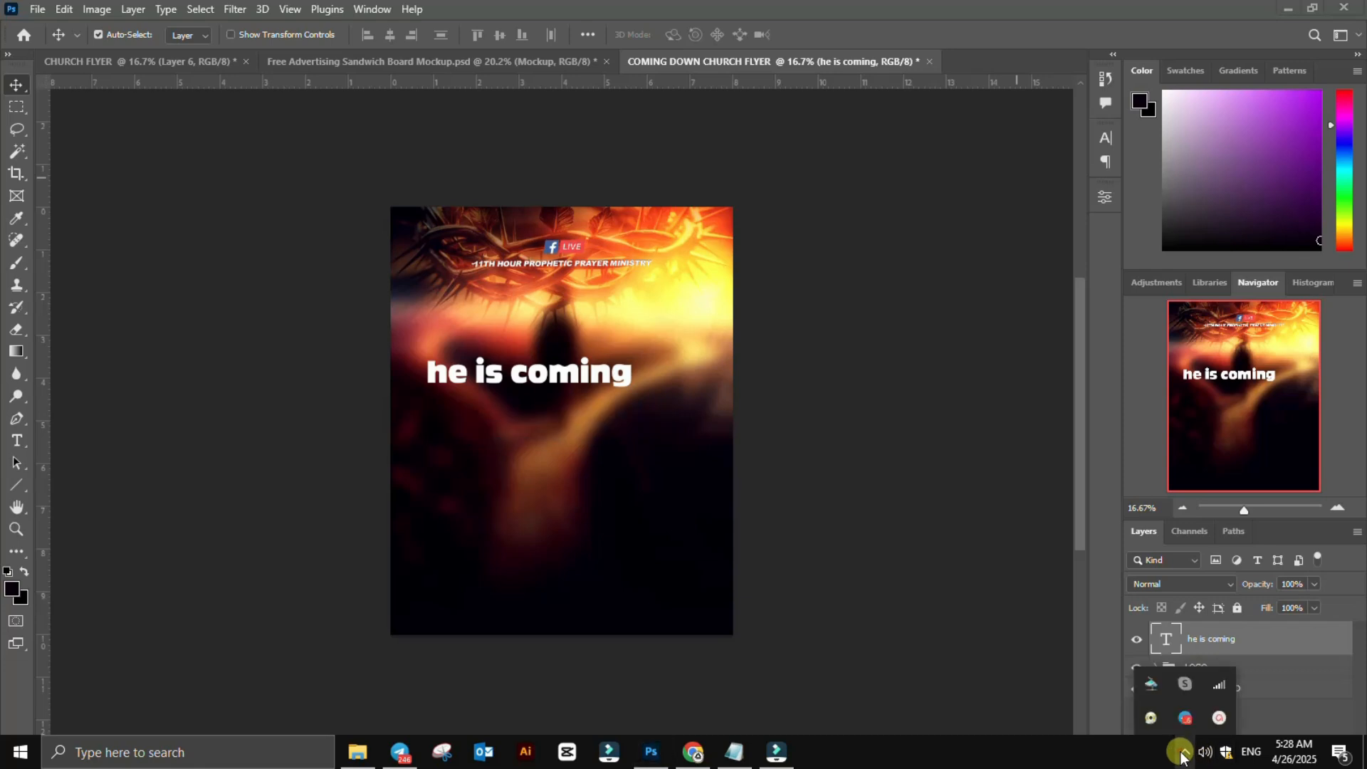
{"action": "left_click", "coordinate": [1209, 716]}
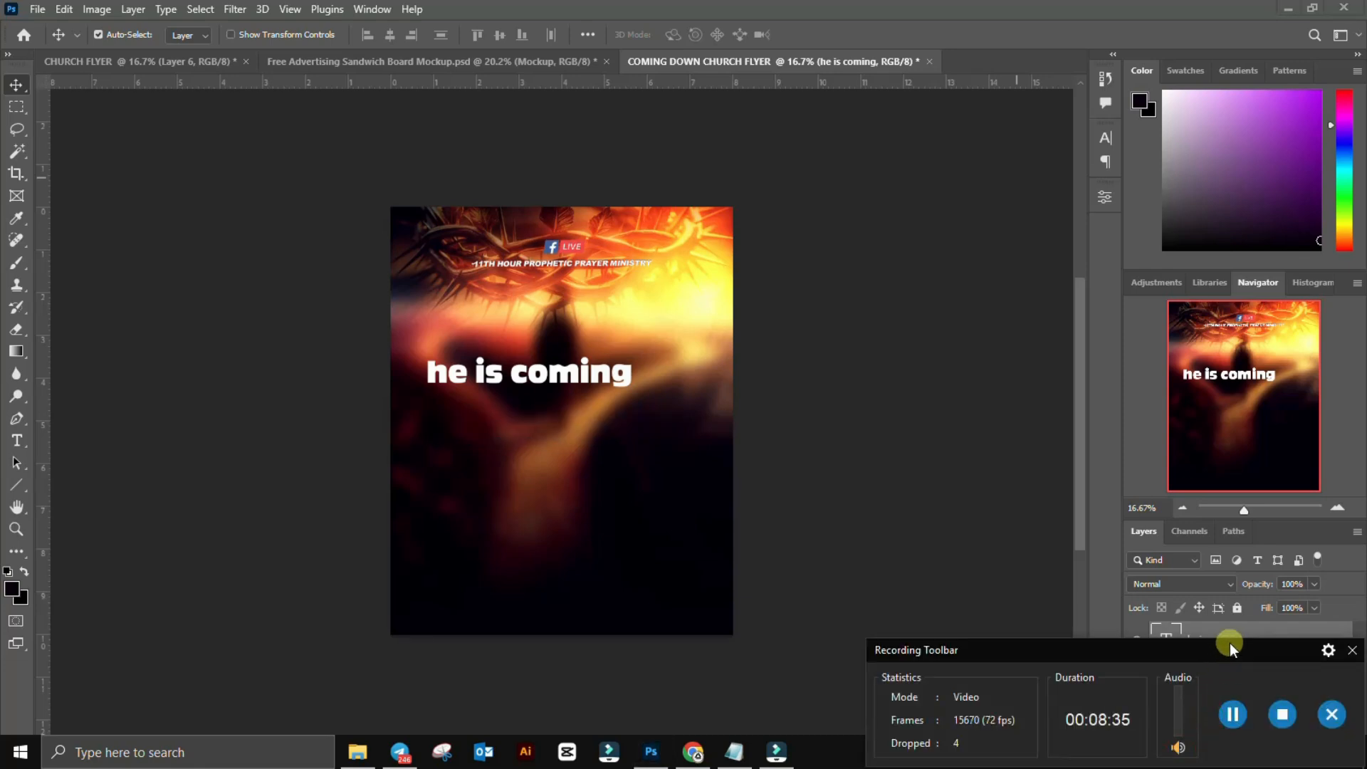
{"action": "left_click", "coordinate": [1185, 753]}
{"action": "left_click", "coordinate": [1185, 753]}
Step: Nudge the "he is coming" text toward the flyer's middle and set its size to 30 pt
{"action": "left_click", "coordinate": [451, 381]}
{"action": "left_click_drag", "start_coordinate": [480, 383], "coordinate": [511, 396]}
{"action": "left_click", "coordinate": [1106, 138]}
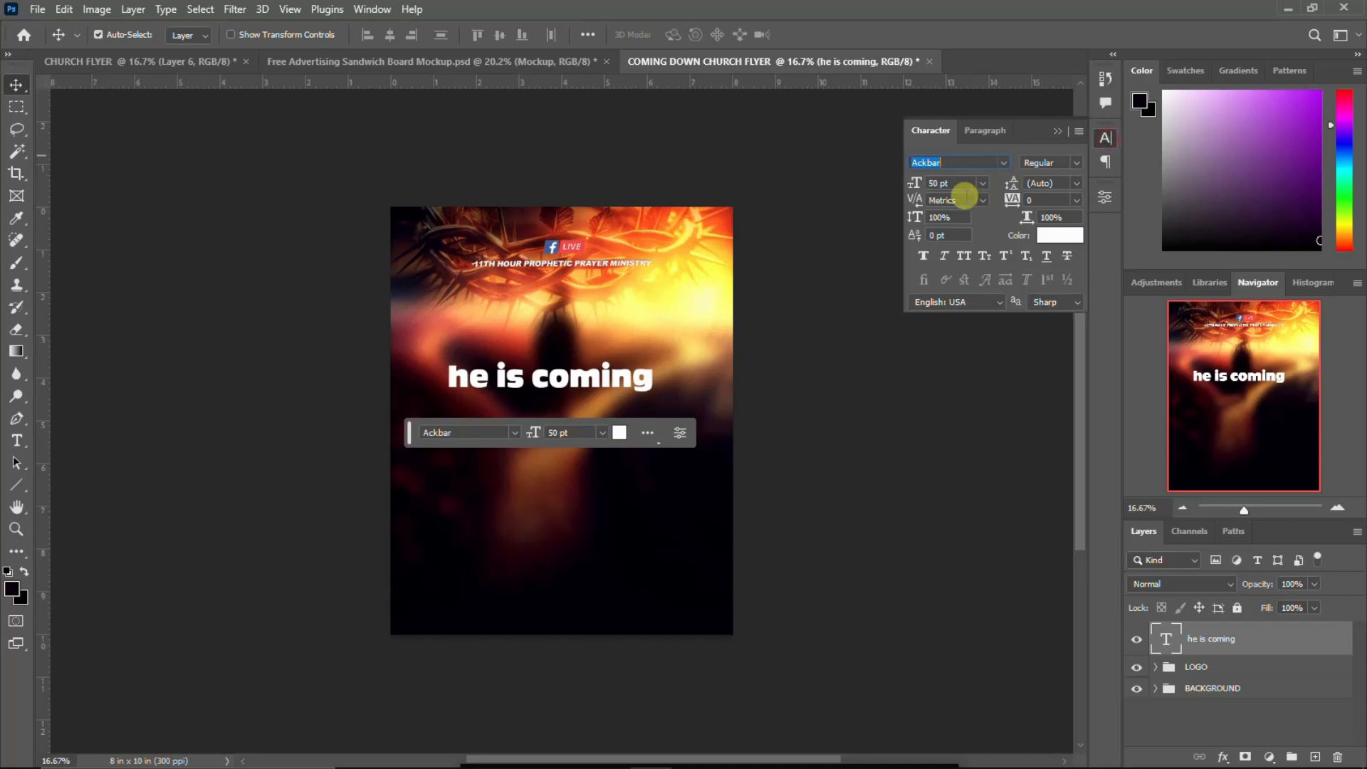
{"action": "left_click", "coordinate": [932, 183]}
{"action": "type", "text": "30"}
{"action": "key", "text": "Return"}
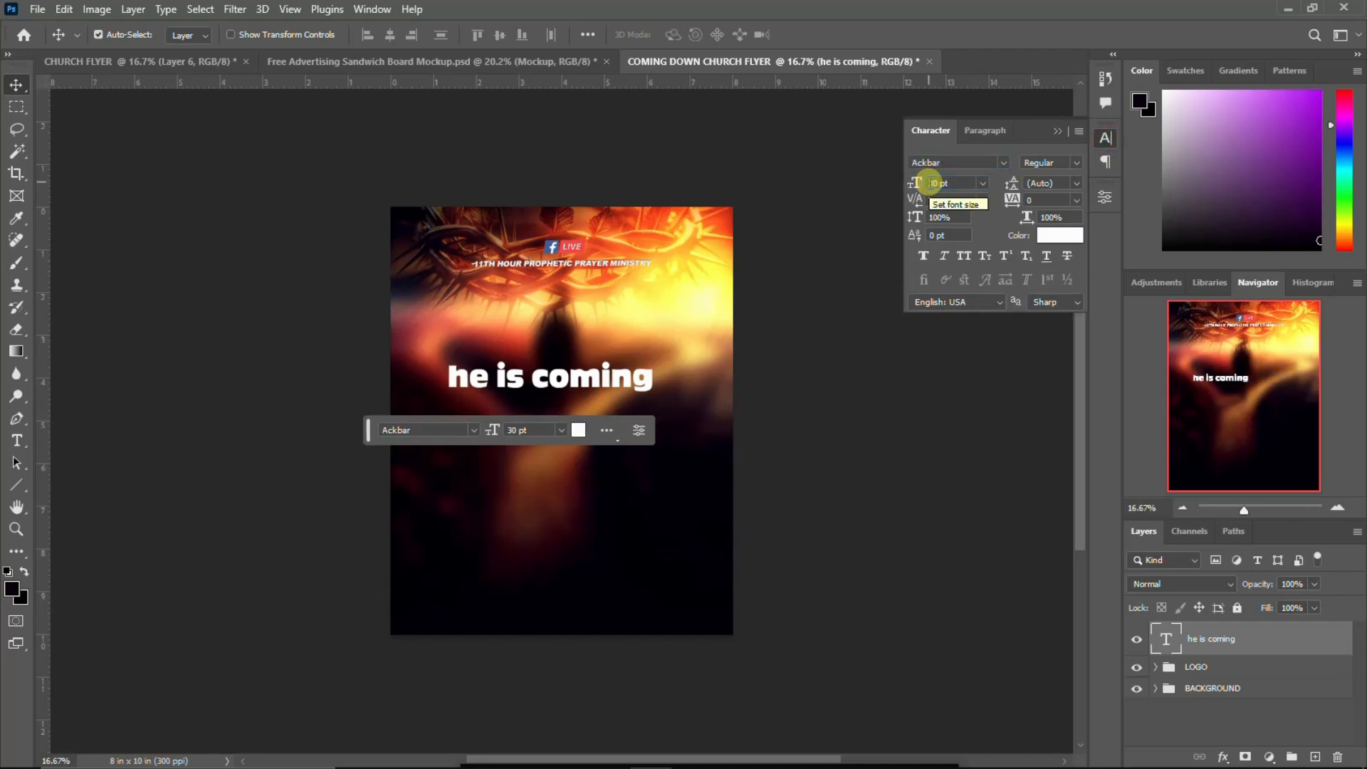
{"action": "left_click", "coordinate": [1106, 139]}
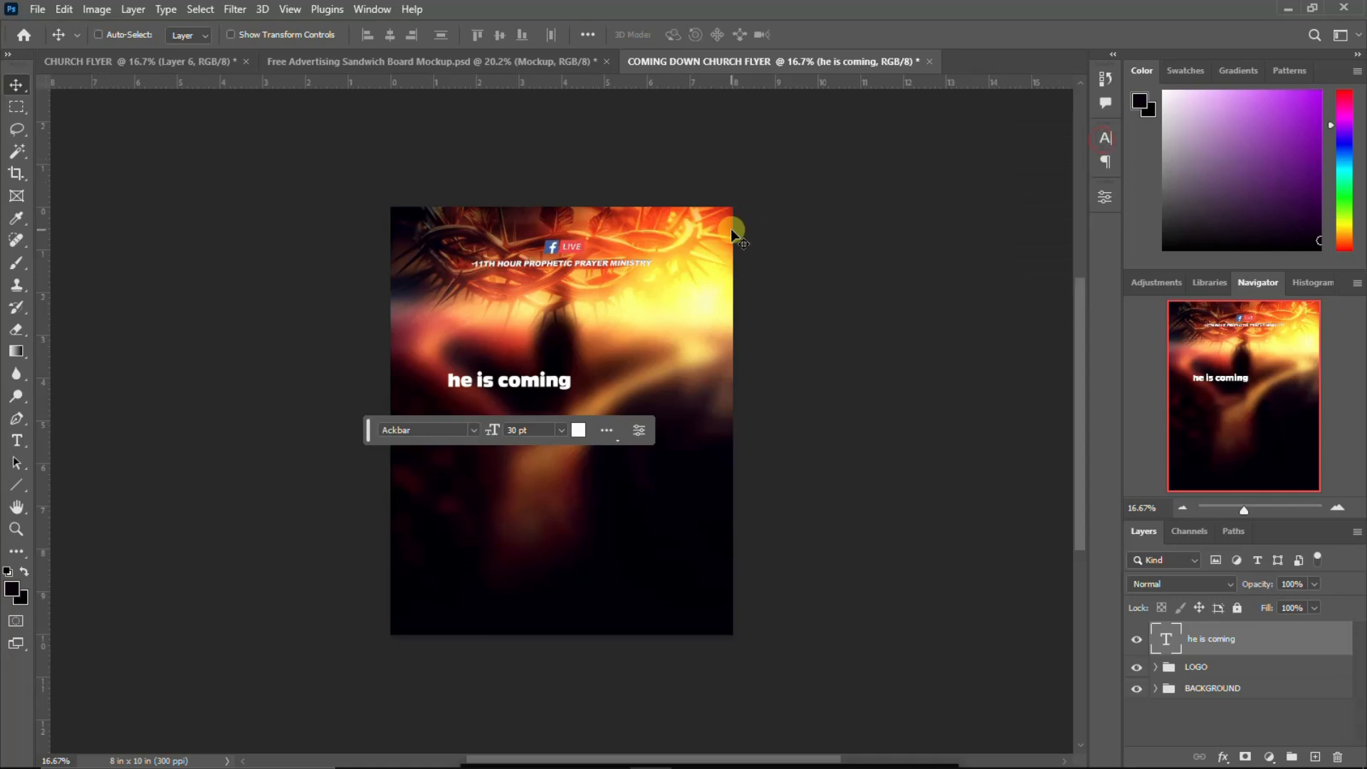
Step: Center the "he is coming" text horizontally on the canvas, then clear the selection
{"action": "key", "text": "ctrl+a"}
{"action": "left_click", "coordinate": [390, 34]}
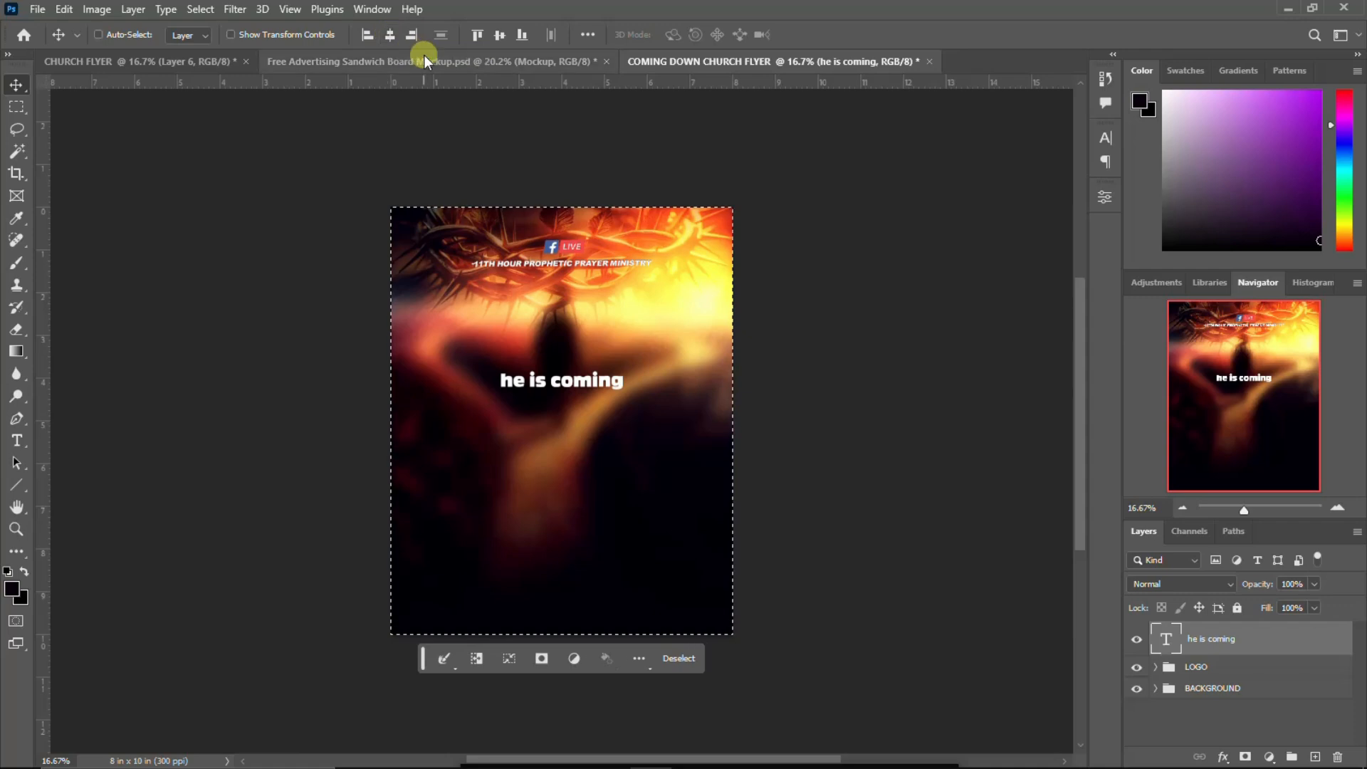
{"action": "key", "text": "ctrl+d"}
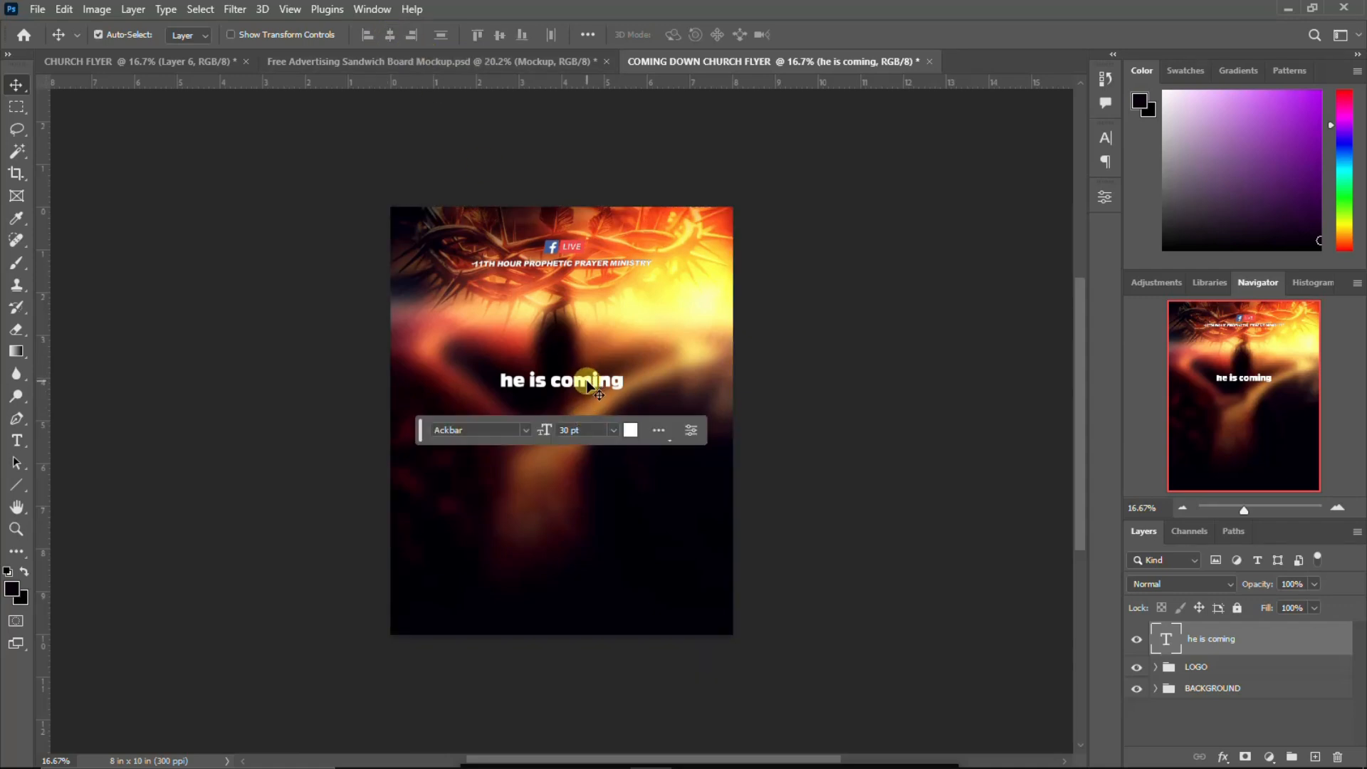
Step: Switch to File Explorer and place the DOWN 3D TEXT EFFECT image from the COMING DOWN CHURCH FLYER folder onto the flyer
{"action": "mouse_move", "coordinate": [661, 737]}
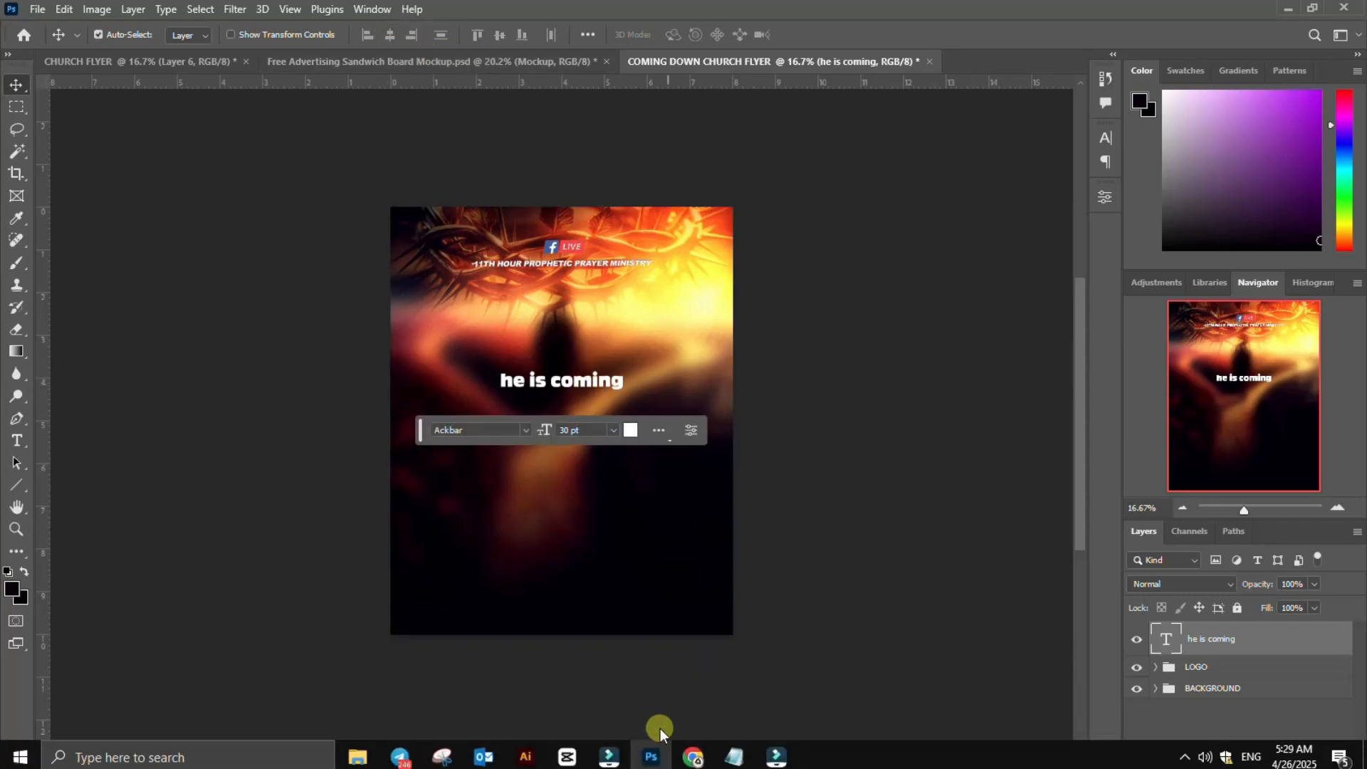
{"action": "left_click", "coordinate": [363, 755]}
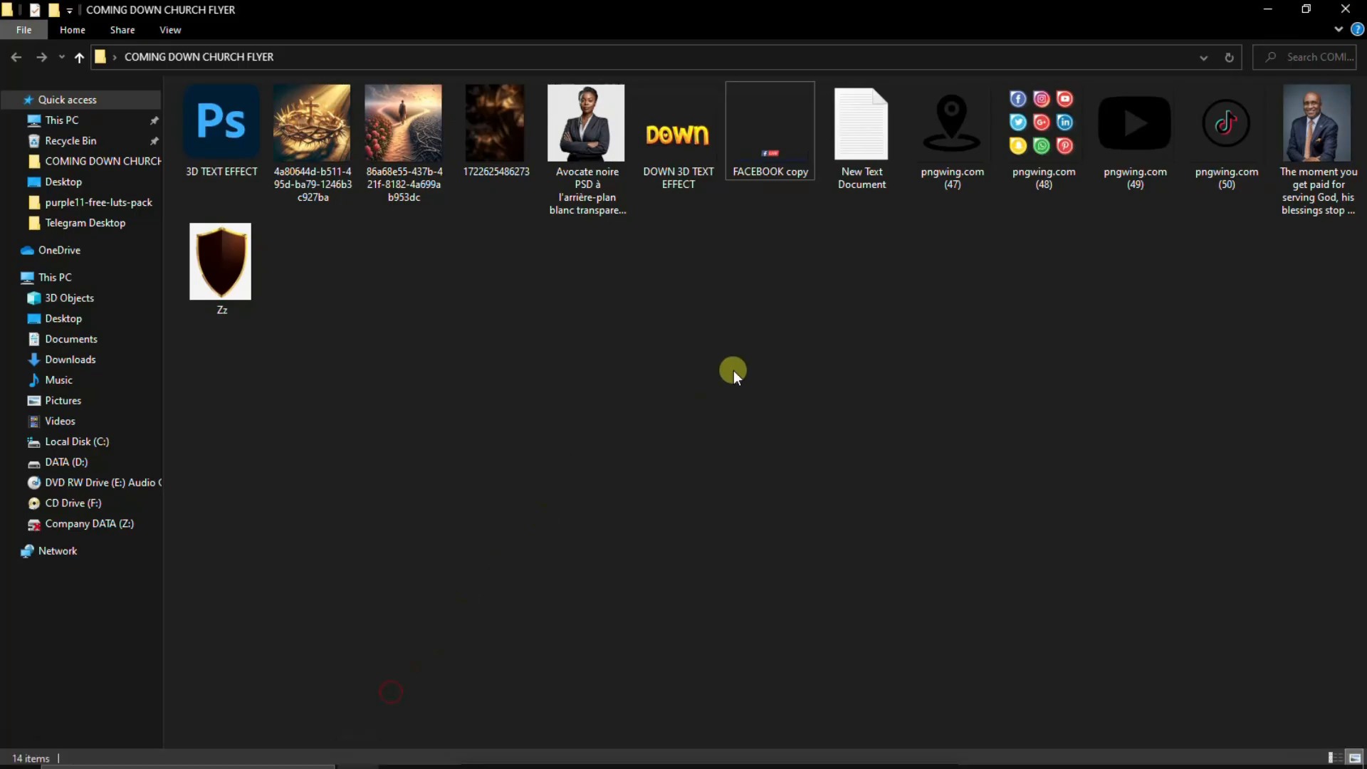
{"action": "left_click_drag", "start_coordinate": [678, 131], "coordinate": [608, 574]}
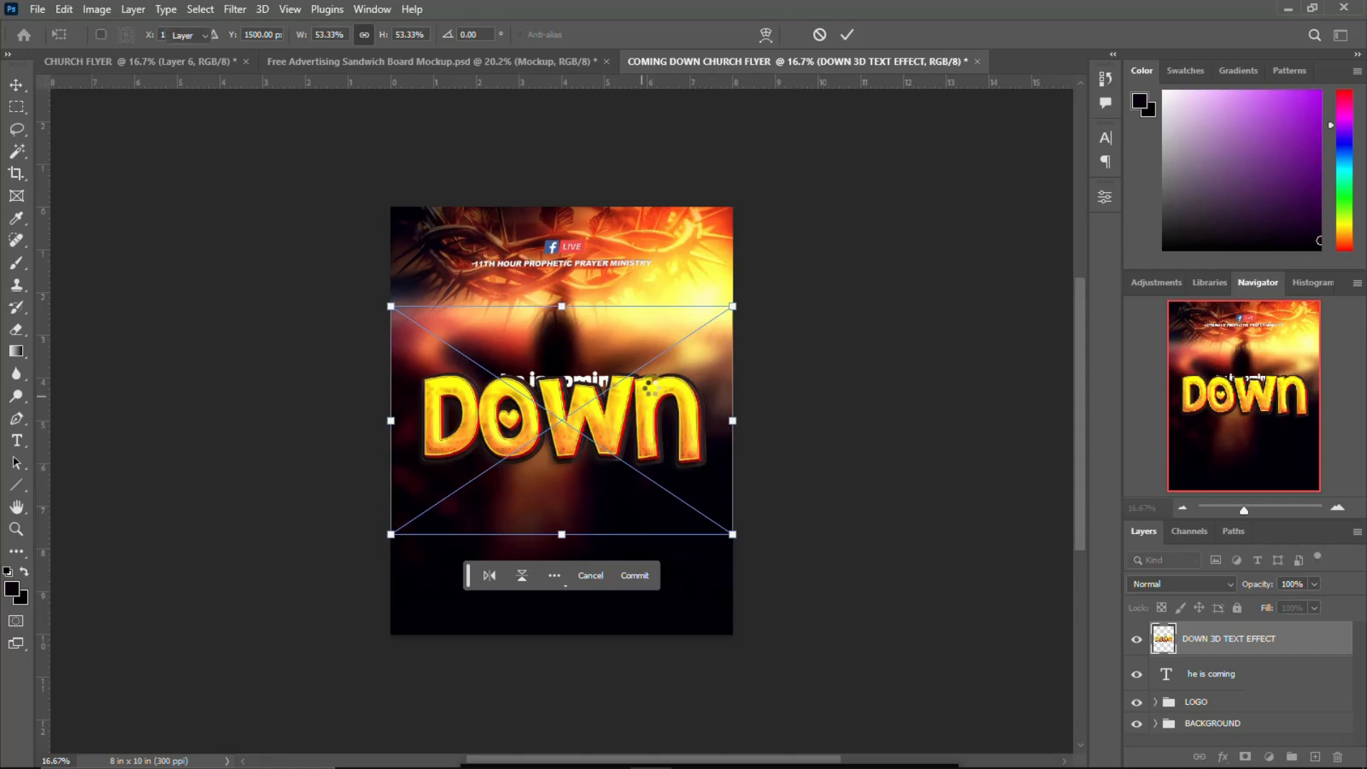
{"action": "key", "text": "Return"}
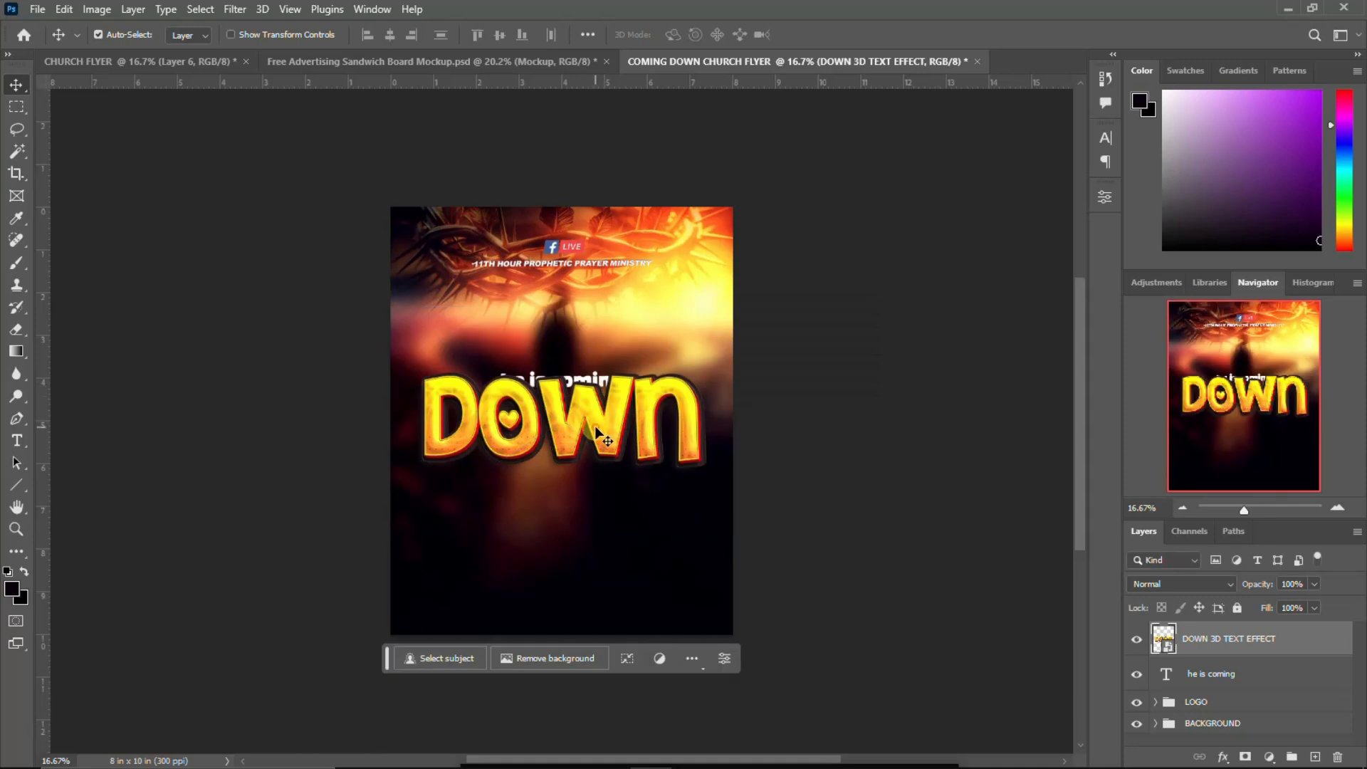
Step: Scale the DOWN 3D text down around its center so the word spans about two-thirds of the flyer's width
{"action": "key", "text": "ctrl+t"}
{"action": "left_click_drag", "start_coordinate": [733, 308], "coordinate": [695, 319]}
{"action": "key", "text": "Return"}
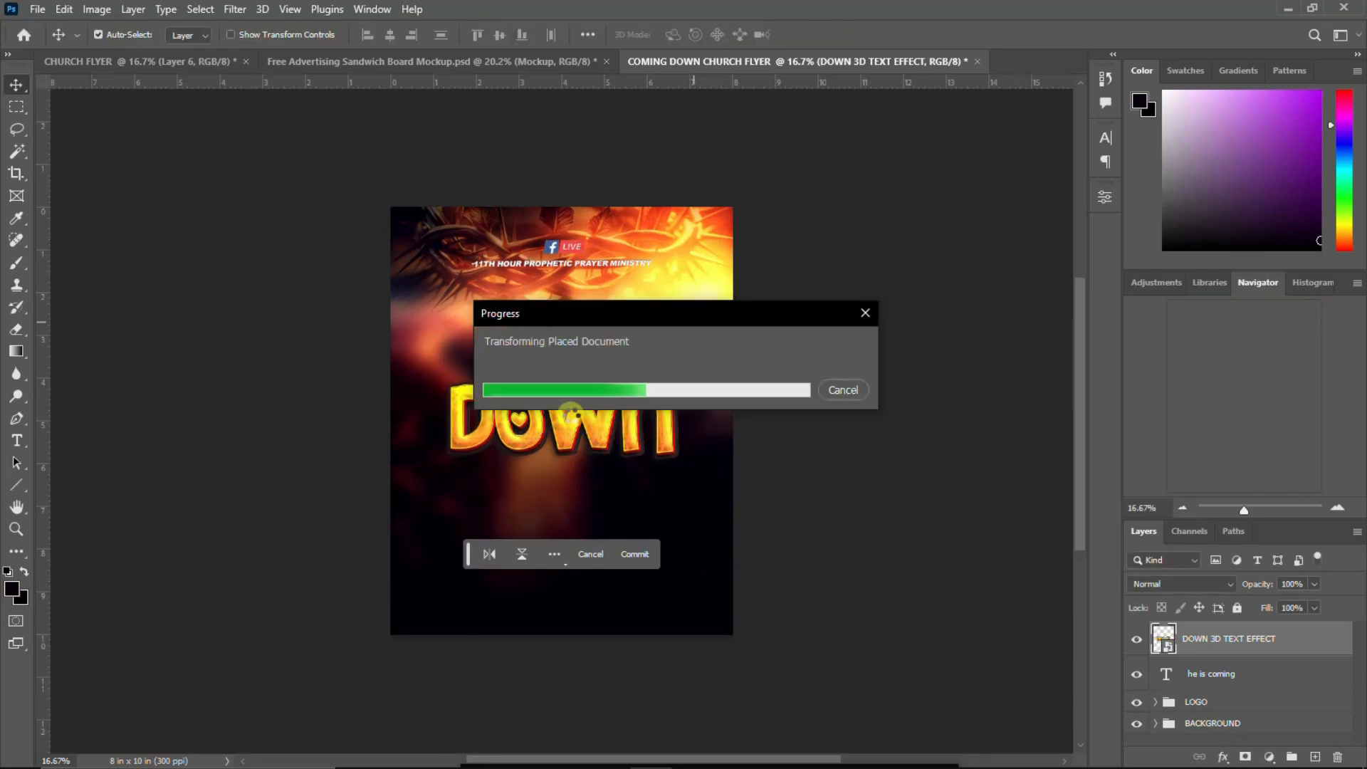
Step: Move the DOWN 3D text below the flyer's middle and bring the "he is coming" text down to sit directly above it
{"action": "left_click_drag", "start_coordinate": [574, 438], "coordinate": [572, 482]}
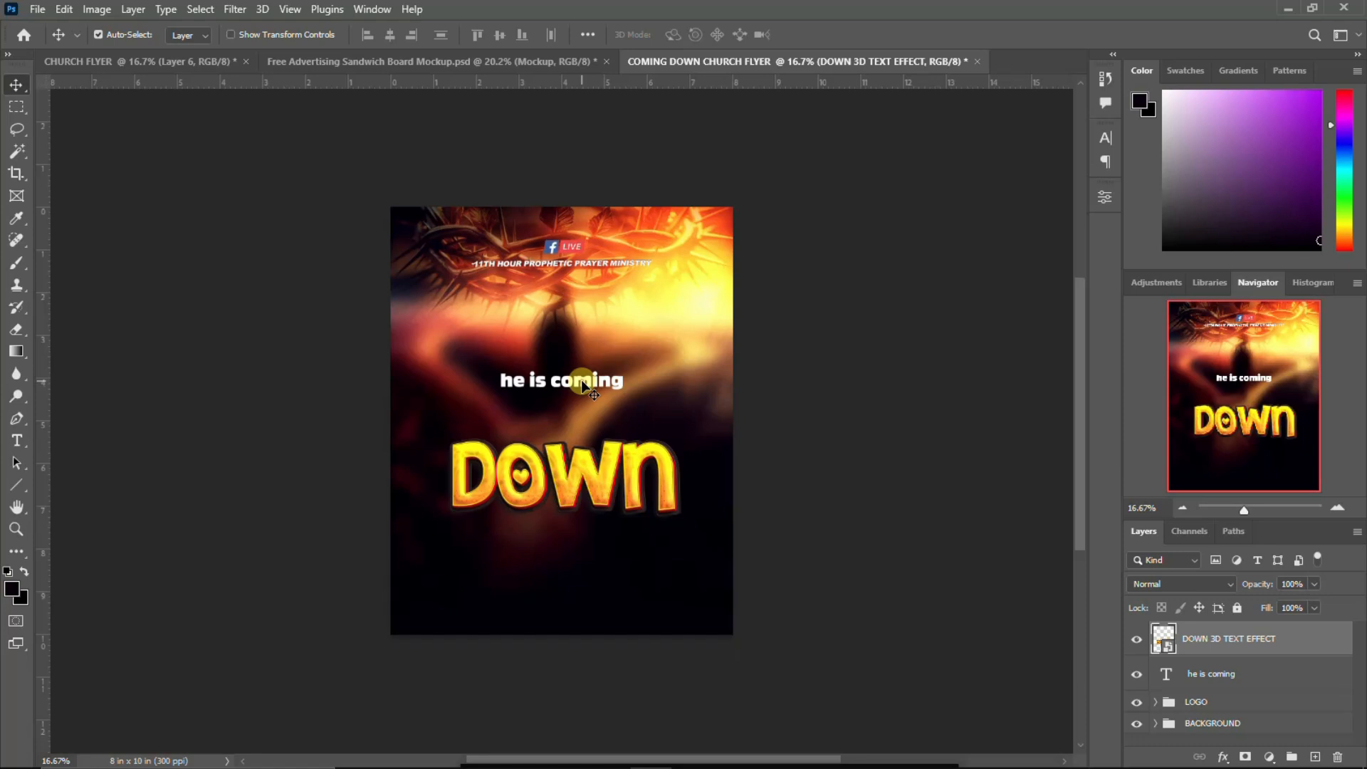
{"action": "left_click", "coordinate": [581, 379]}
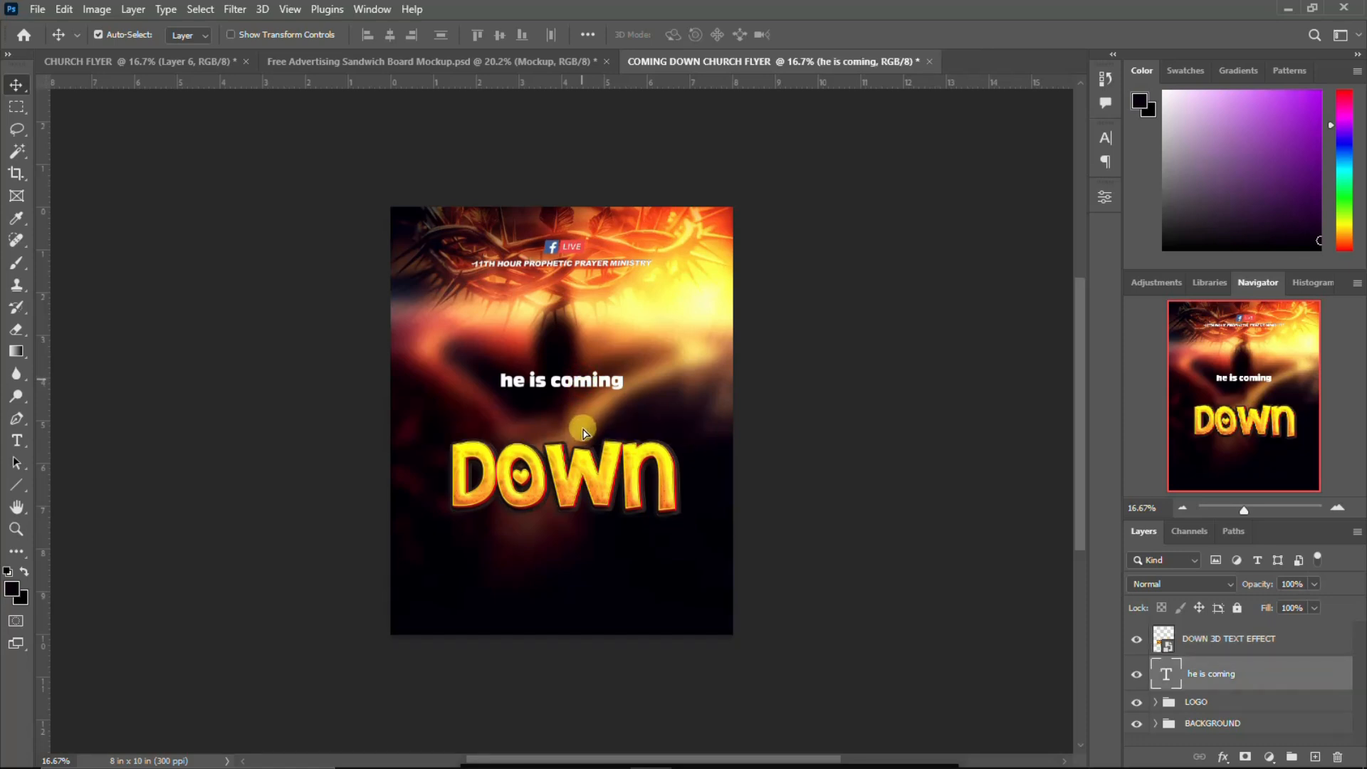
{"action": "left_click_drag", "start_coordinate": [582, 380], "coordinate": [589, 428]}
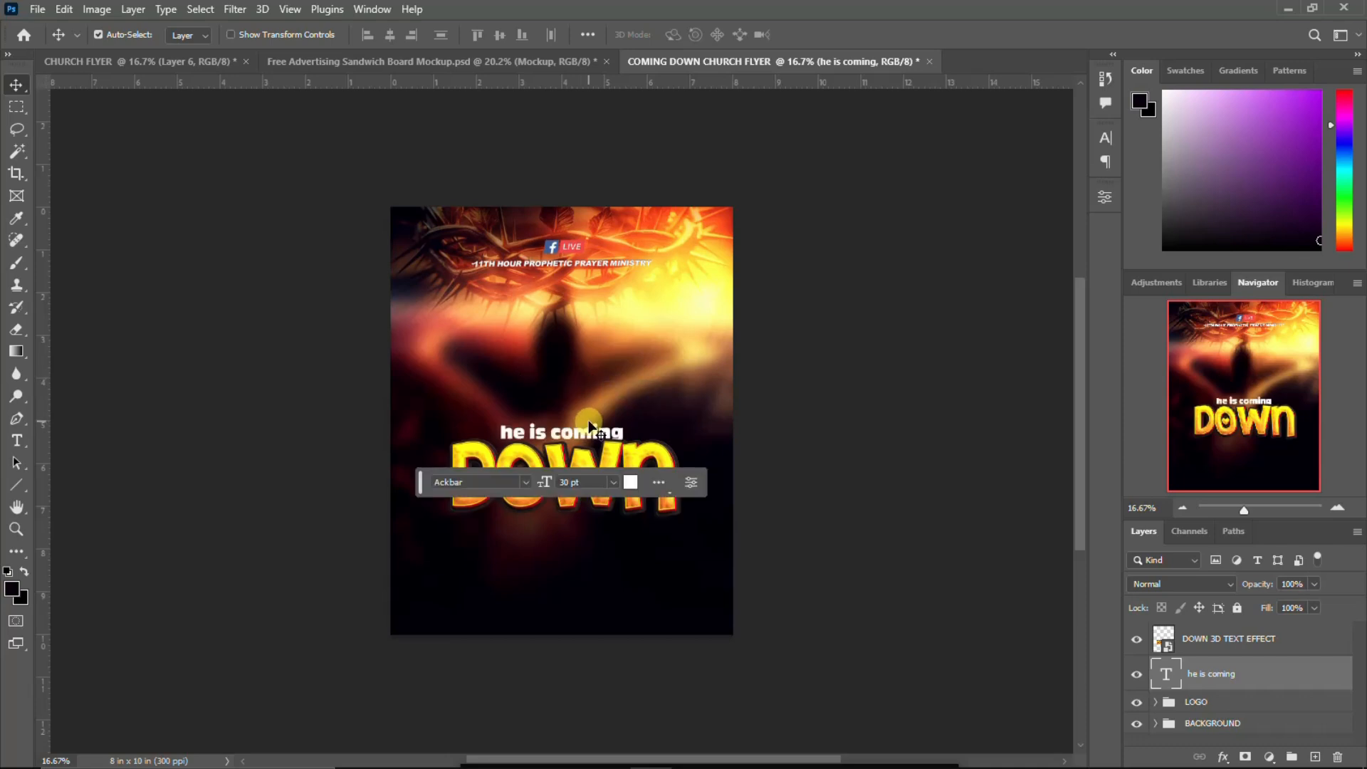
Step: Center the DOWN 3D text horizontally on the canvas, then clear the selection
{"action": "left_click", "coordinate": [556, 463]}
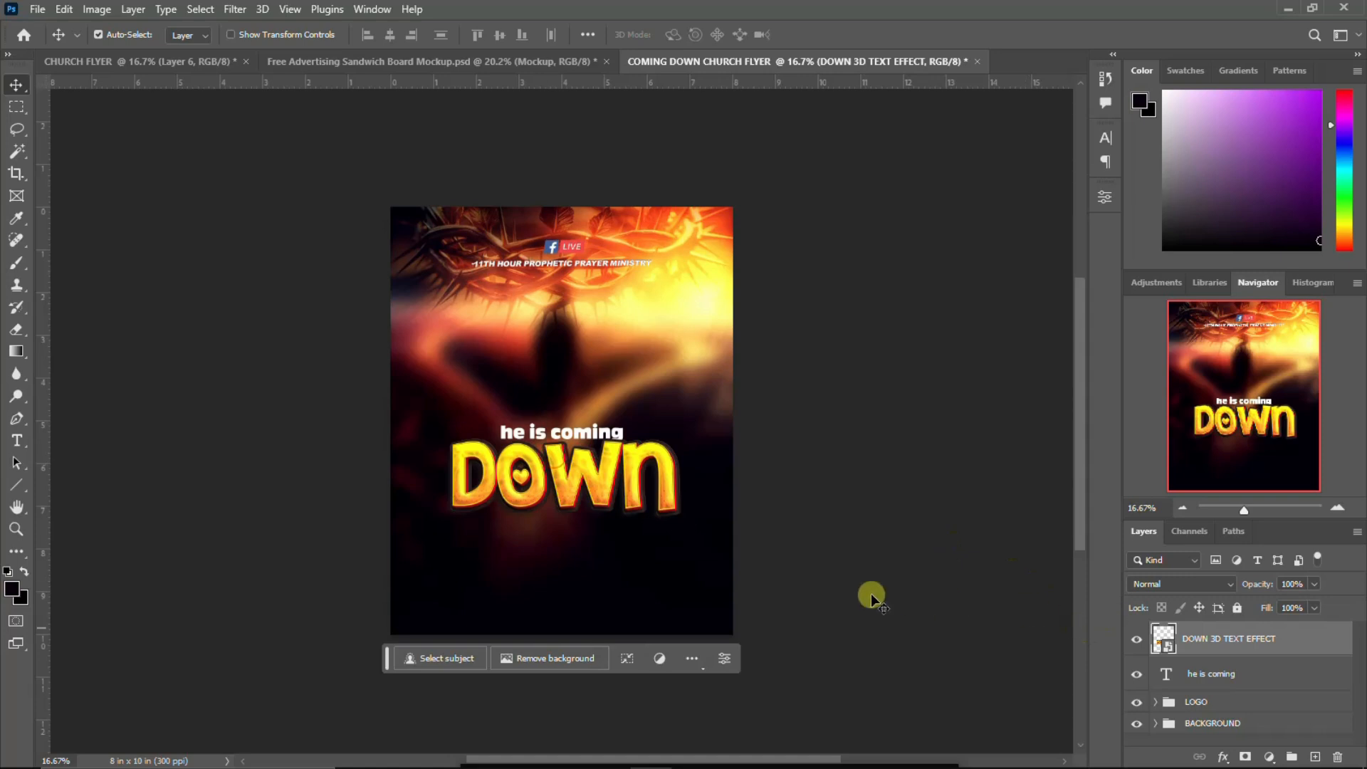
{"action": "key", "text": "ctrl+a"}
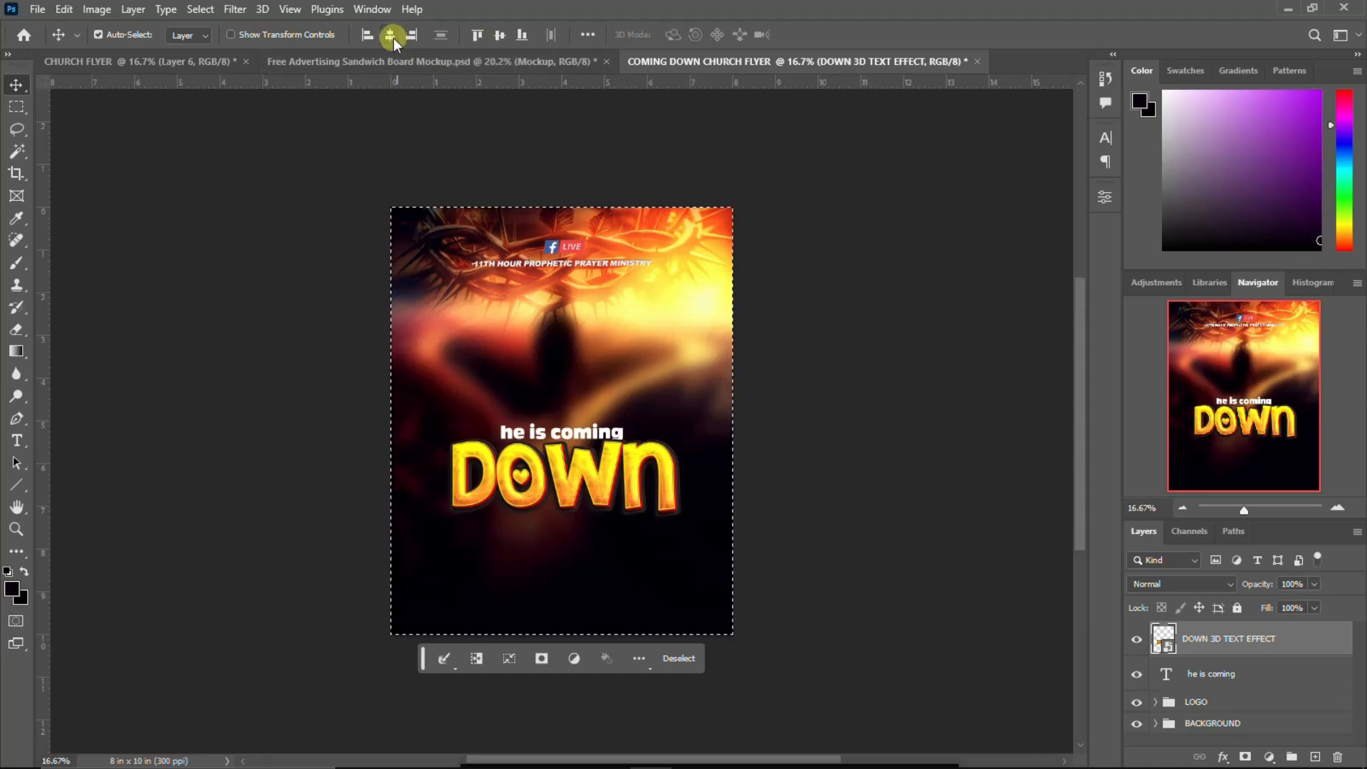
{"action": "left_click", "coordinate": [391, 35]}
{"action": "key", "text": "ctrl+d"}
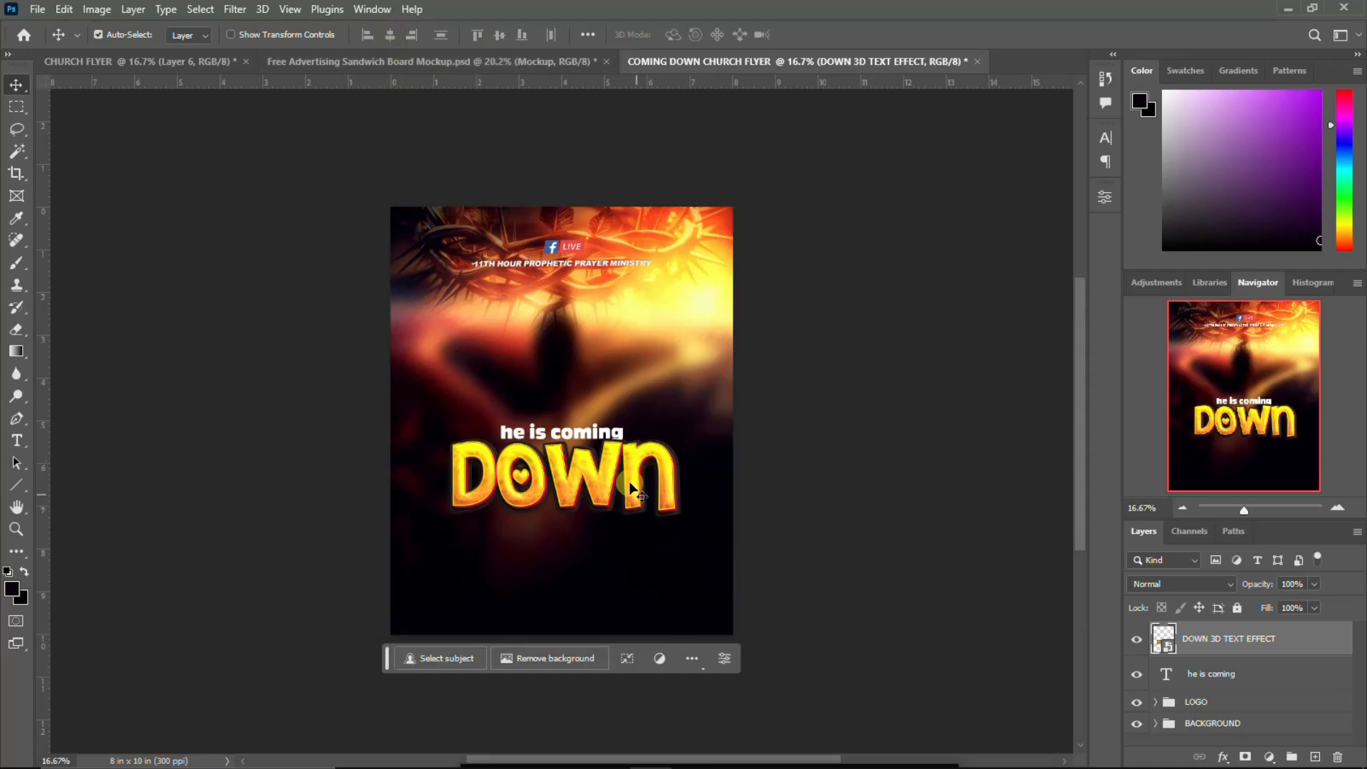
Step: Nudge the "he is coming" text up slightly to open a small gap above the DOWN 3D text
{"action": "left_click", "coordinate": [1233, 674]}
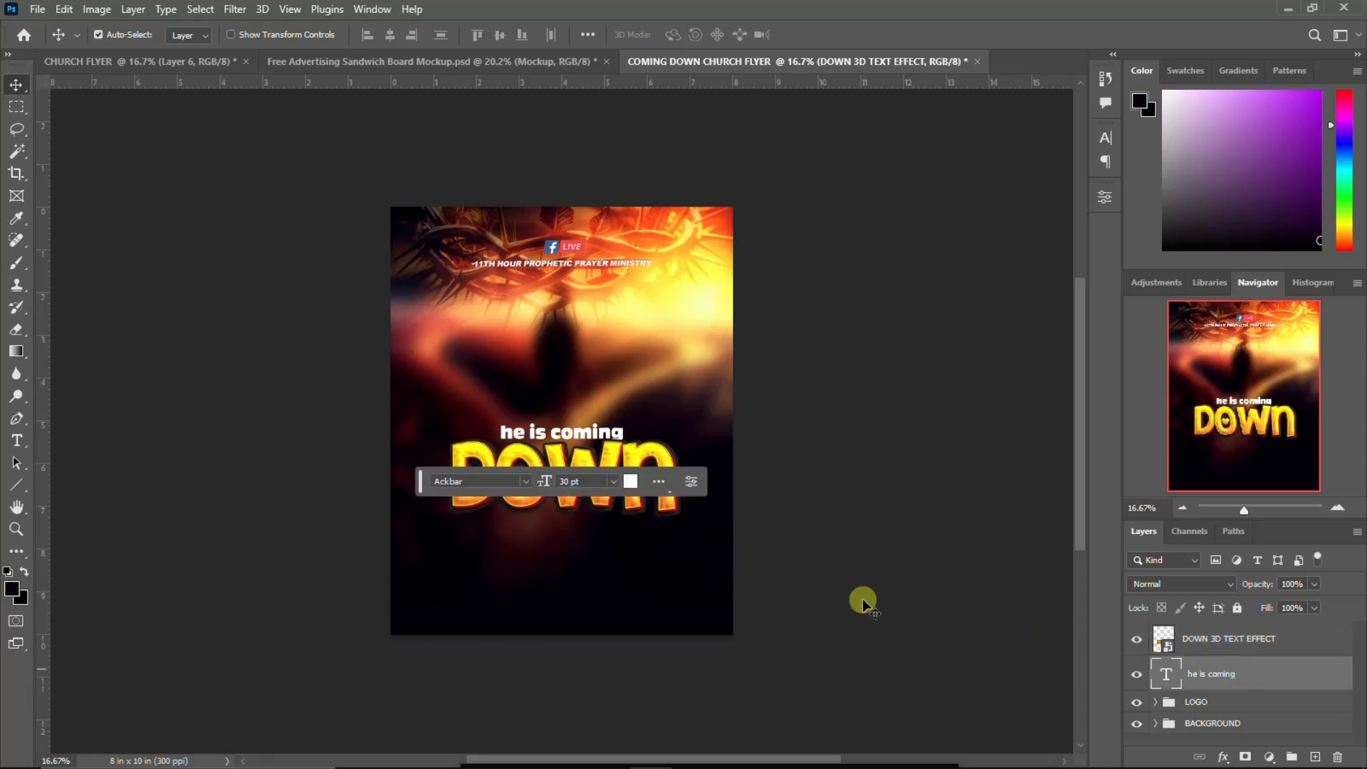
{"action": "key", "text": "shift+Up"}
{"action": "key", "text": "shift+Up"}
{"action": "key", "text": "shift+Up"}
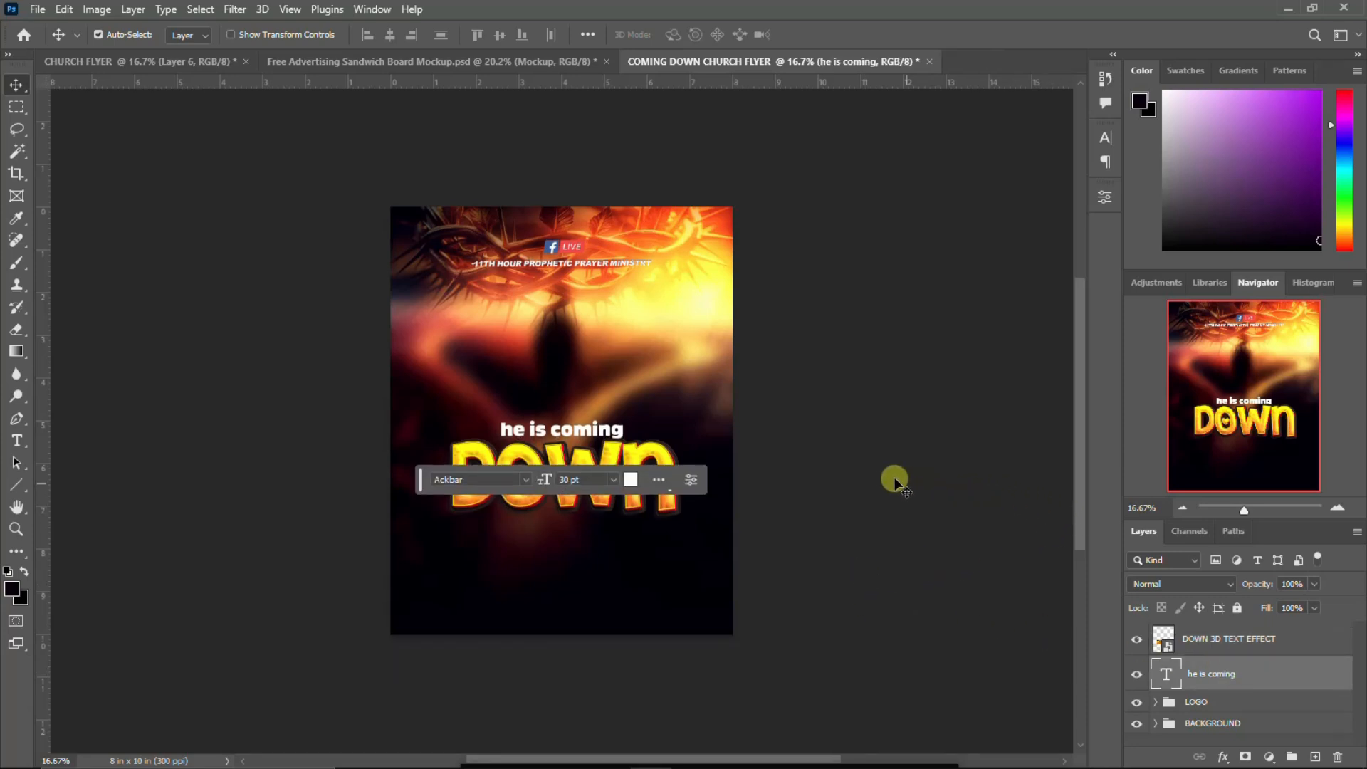
{"action": "key", "text": "shift+Up"}
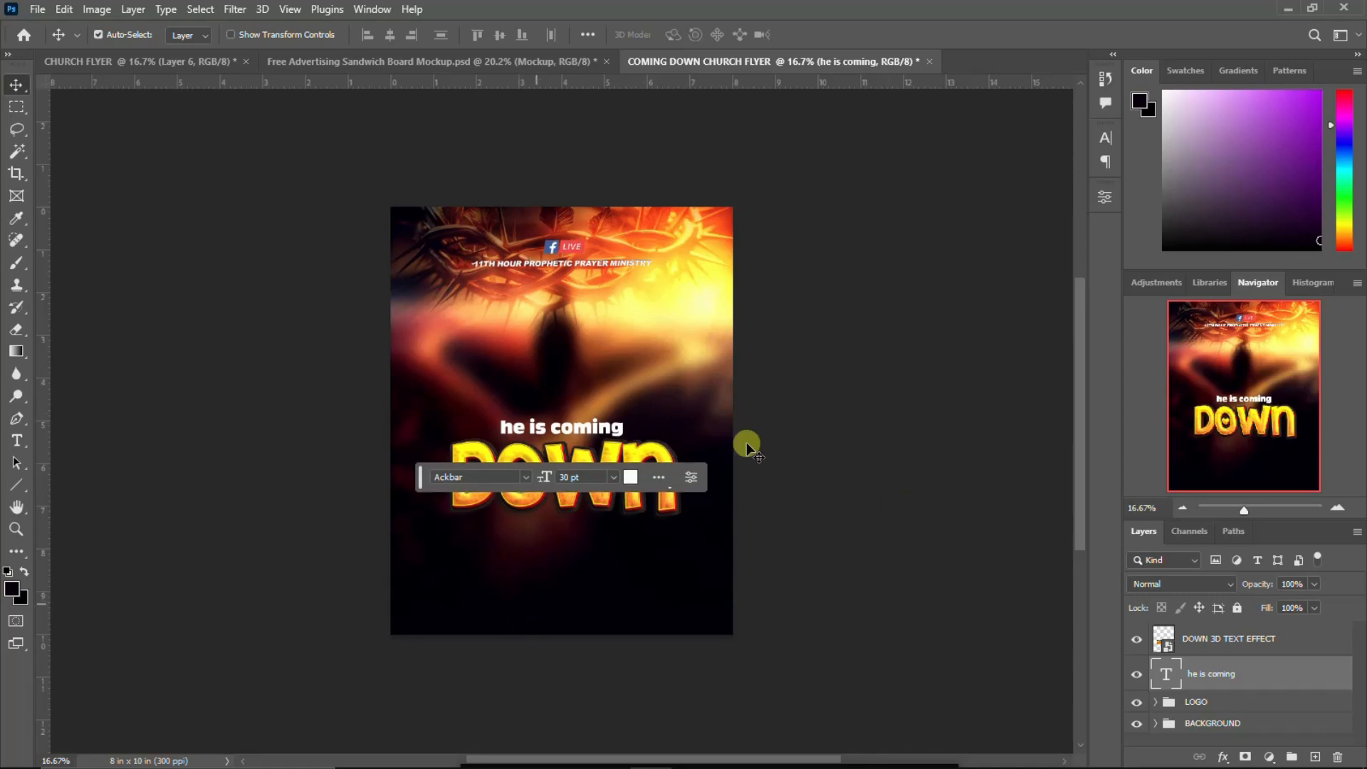
Step: Group the "he is coming" and DOWN 3D TEXT EFFECT layers and name the group HE IS COMING DOWN
{"action": "left_click", "coordinate": [1250, 638], "text": "ctrl"}
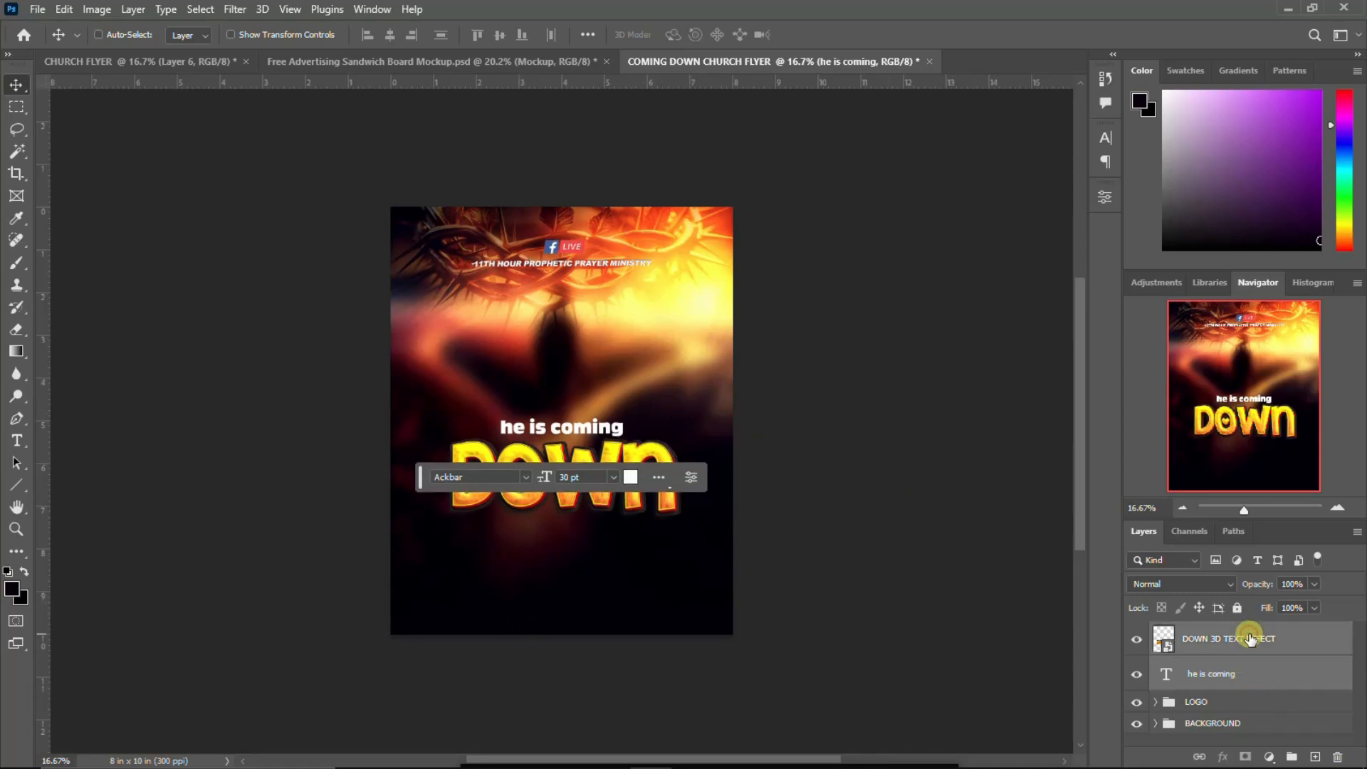
{"action": "key", "text": "ctrl+g"}
{"action": "double_click", "coordinate": [1198, 631]}
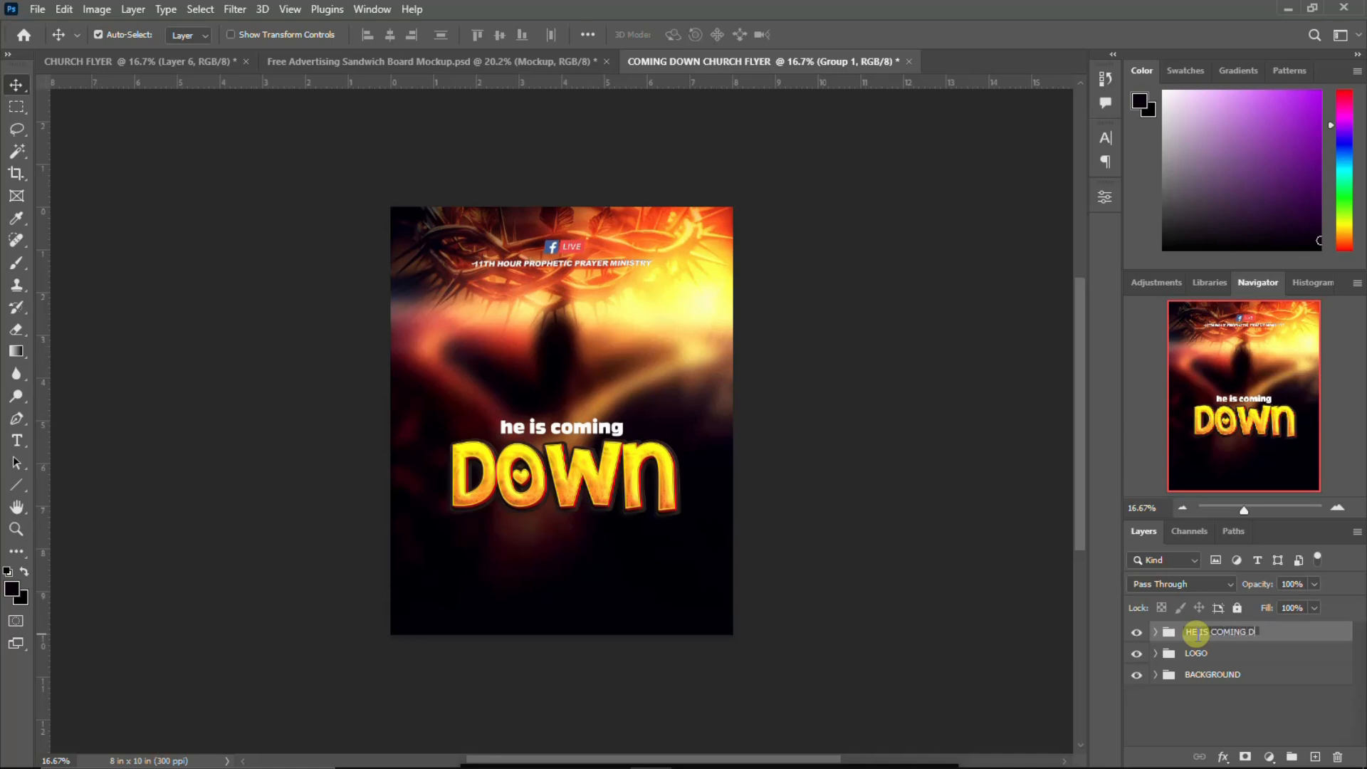
{"action": "key", "text": "Return"}
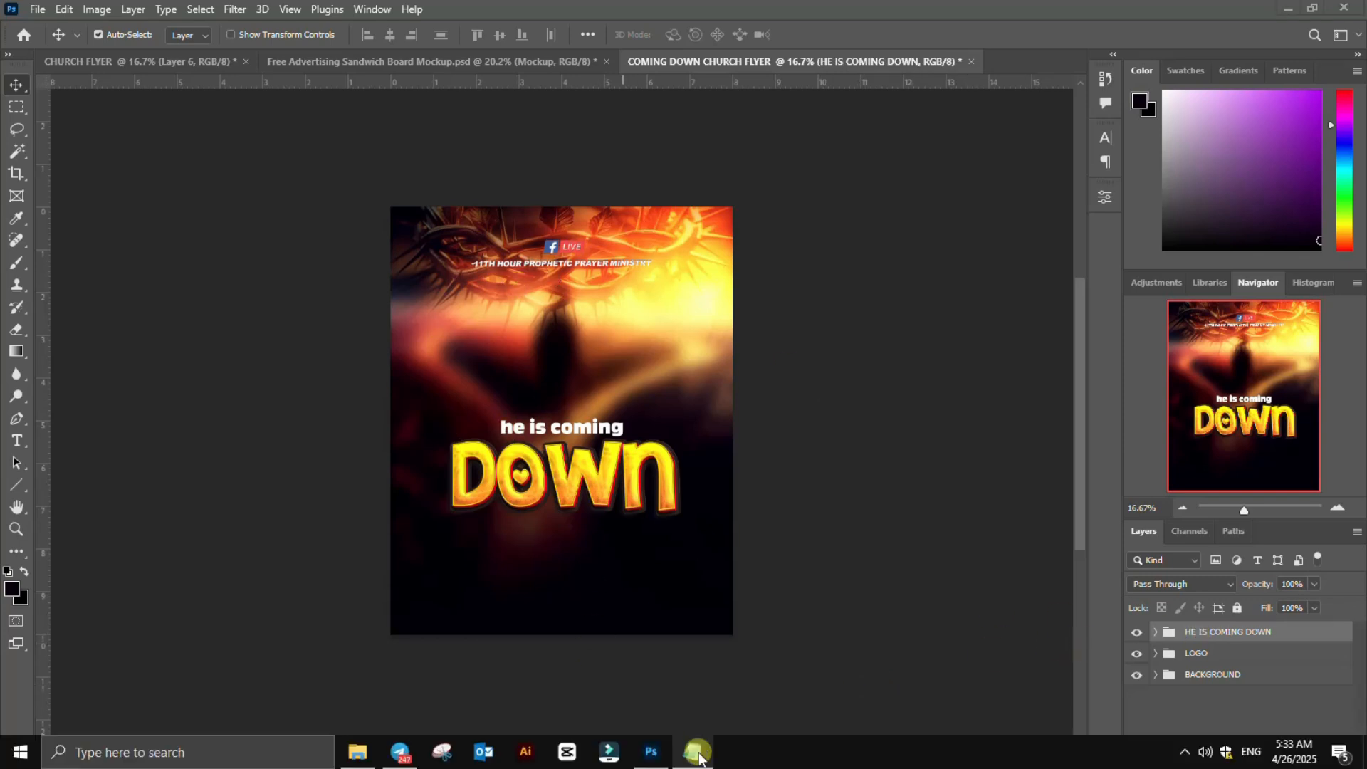
Step: Switch to the Notepad document and copy the "sat.17th" line
{"action": "left_click", "coordinate": [699, 757]}
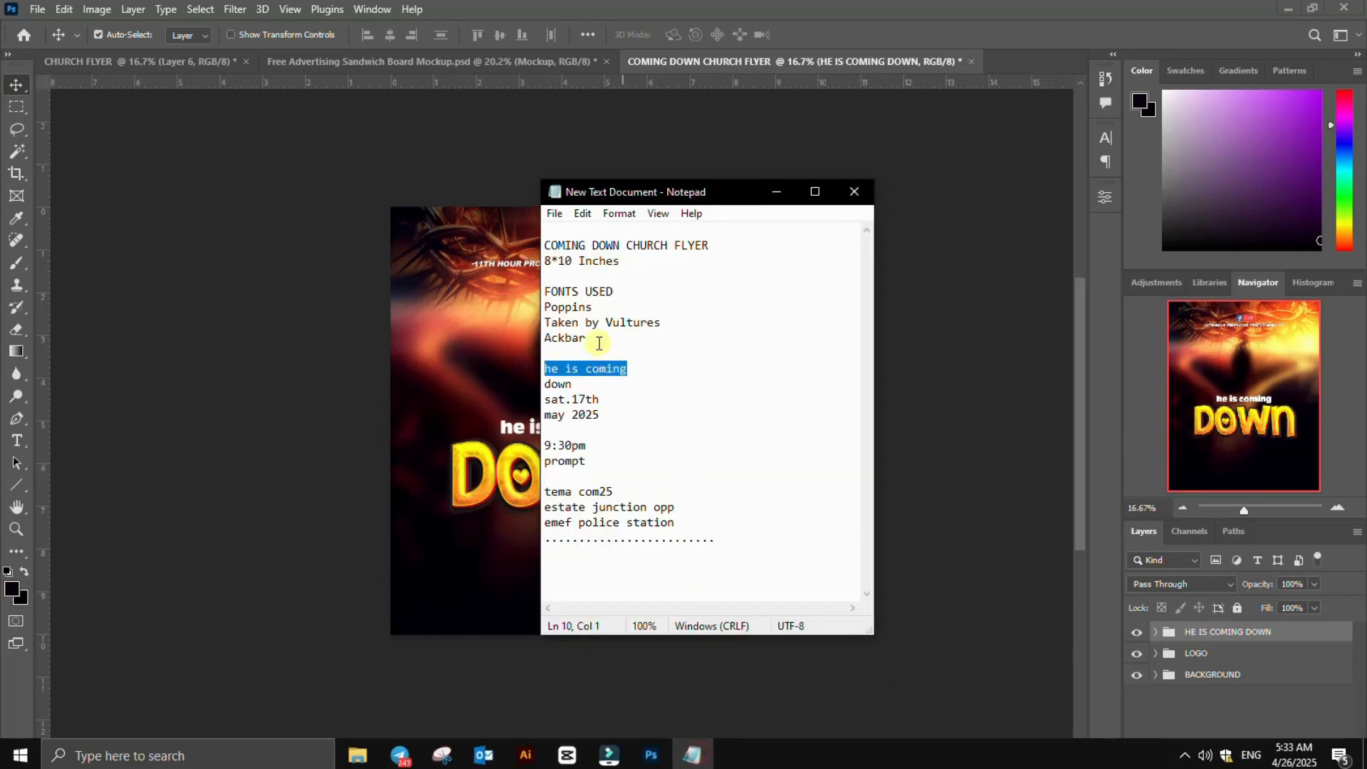
{"action": "left_click", "coordinate": [628, 413]}
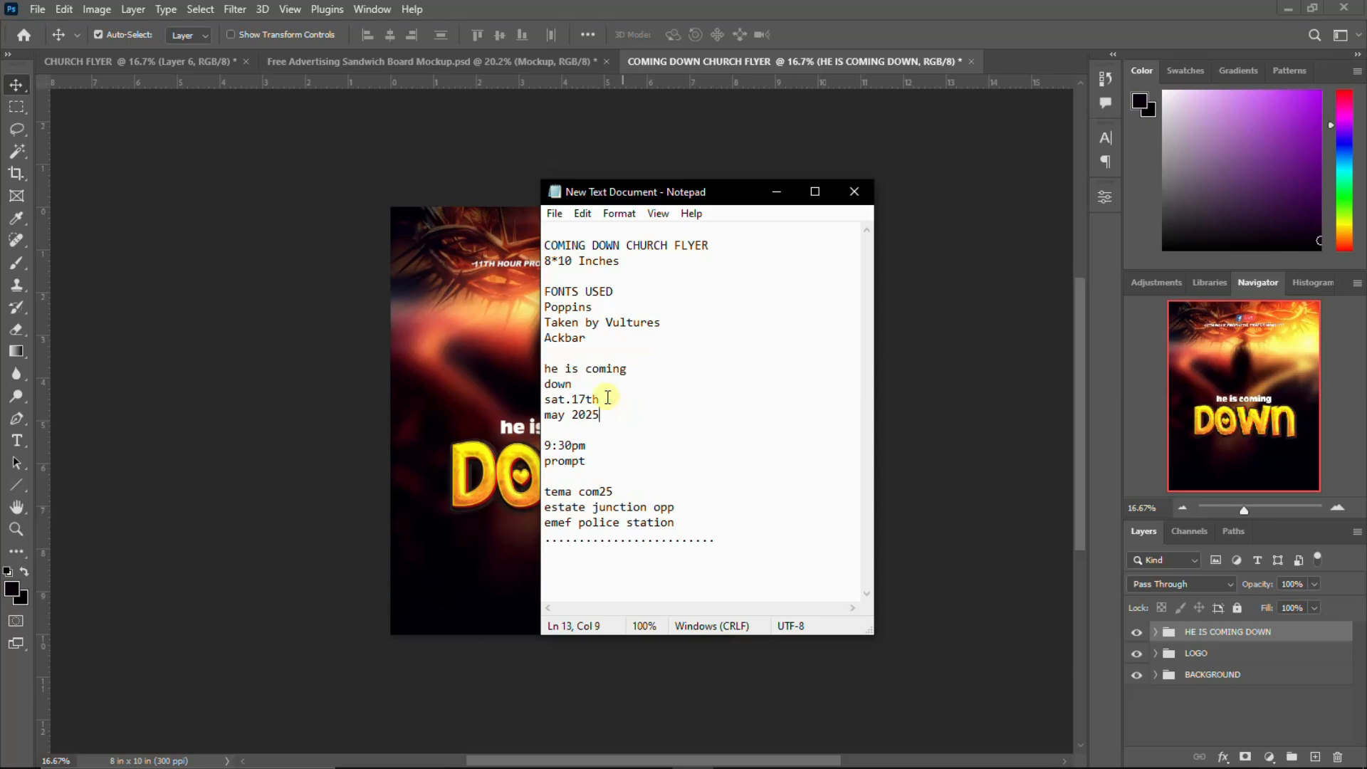
{"action": "left_click_drag", "start_coordinate": [607, 397], "coordinate": [537, 398]}
{"action": "key", "text": "ctrl+c"}
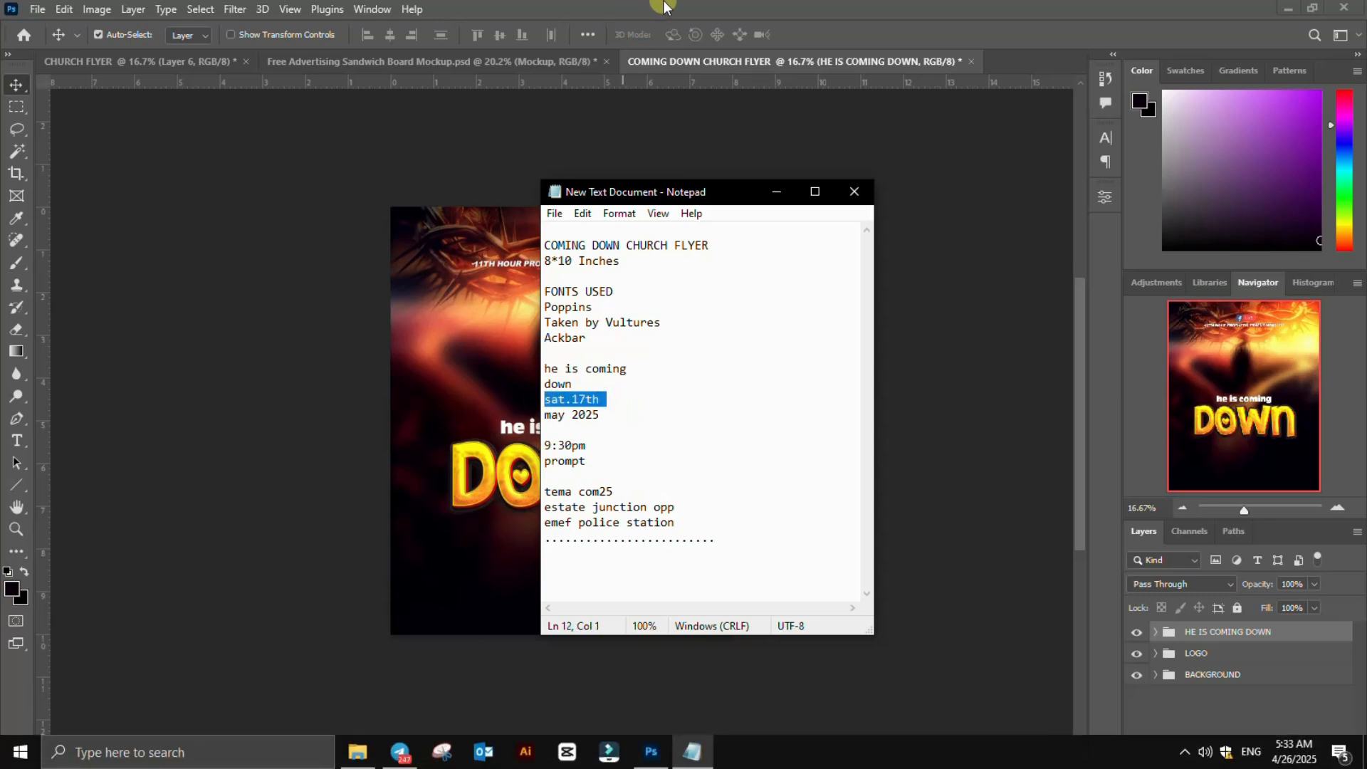
Step: Return to Photoshop and paste "sat.17th" as a new text layer just below the DOWN headline
{"action": "left_click", "coordinate": [699, 758]}
{"action": "key", "text": "t"}
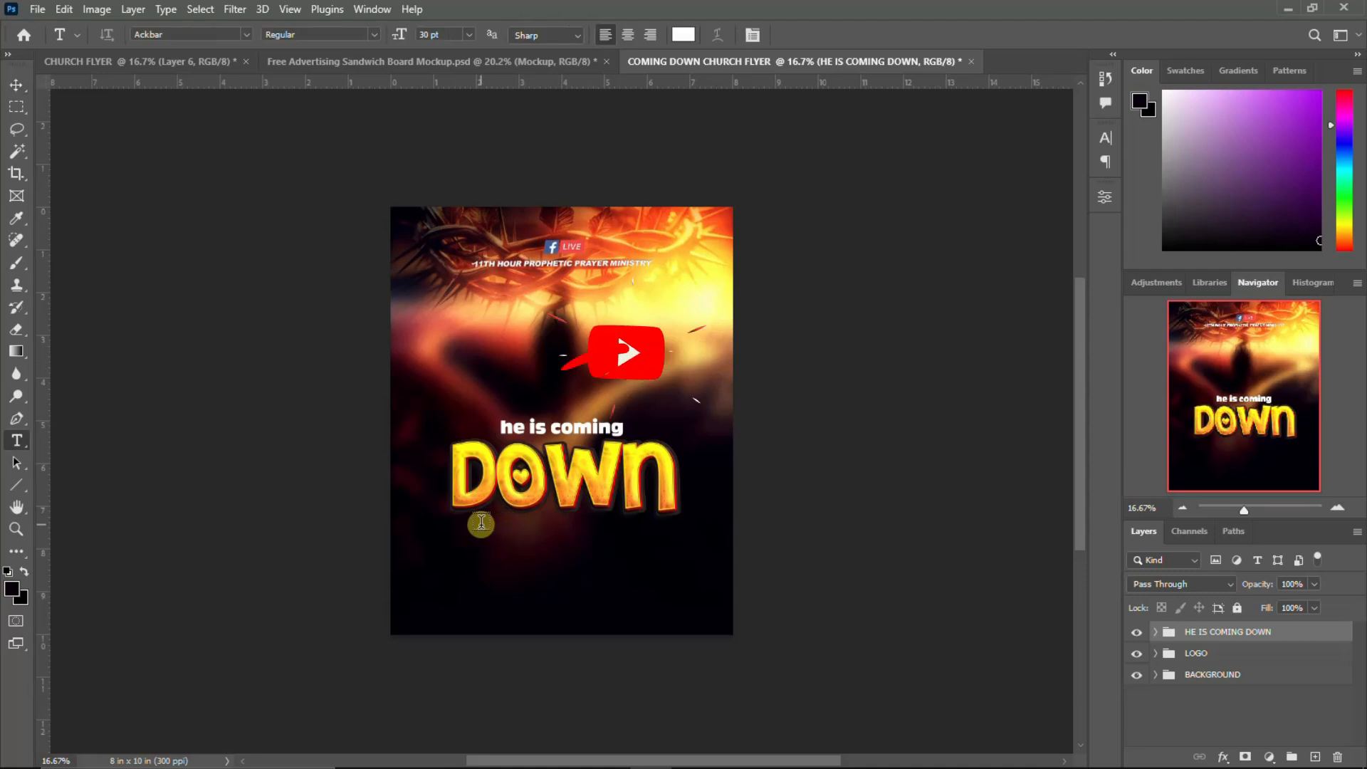
{"action": "left_click", "coordinate": [474, 527]}
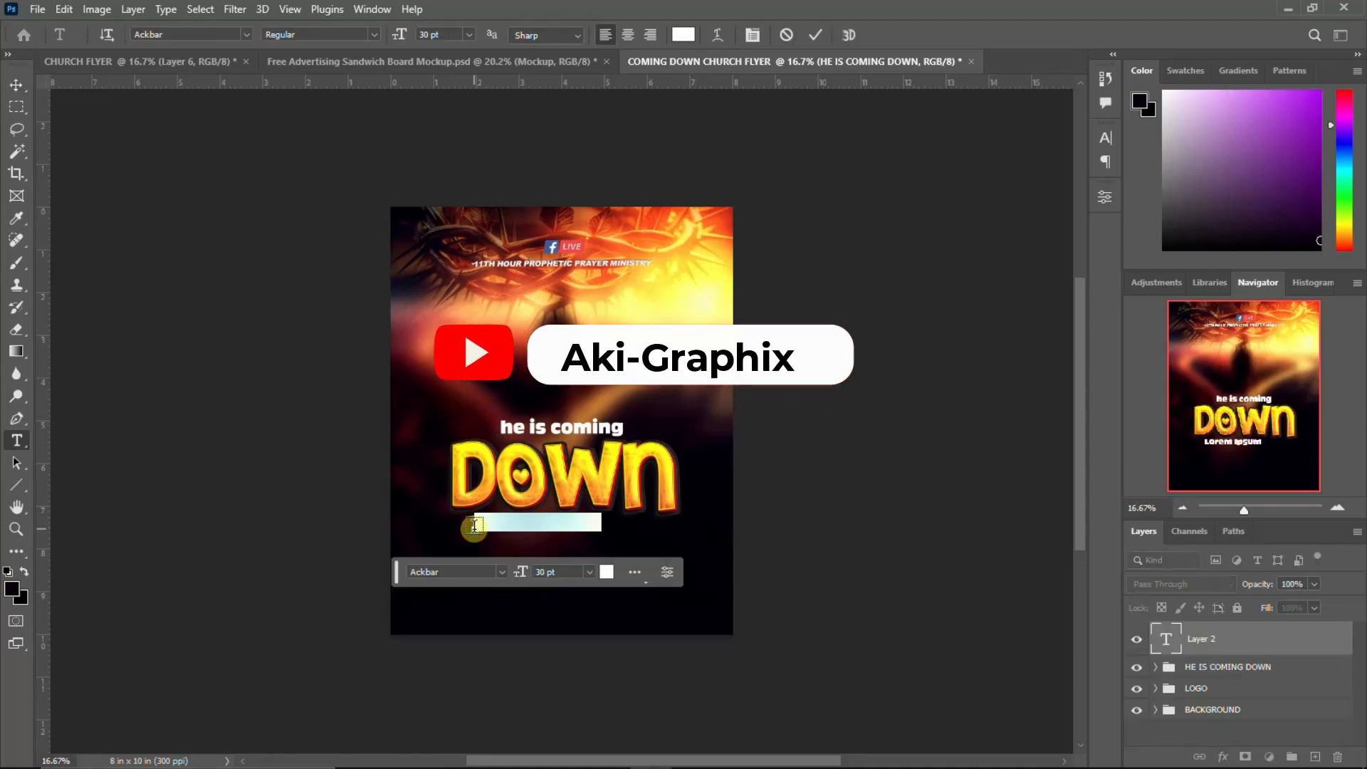
{"action": "key", "text": "ctrl+v"}
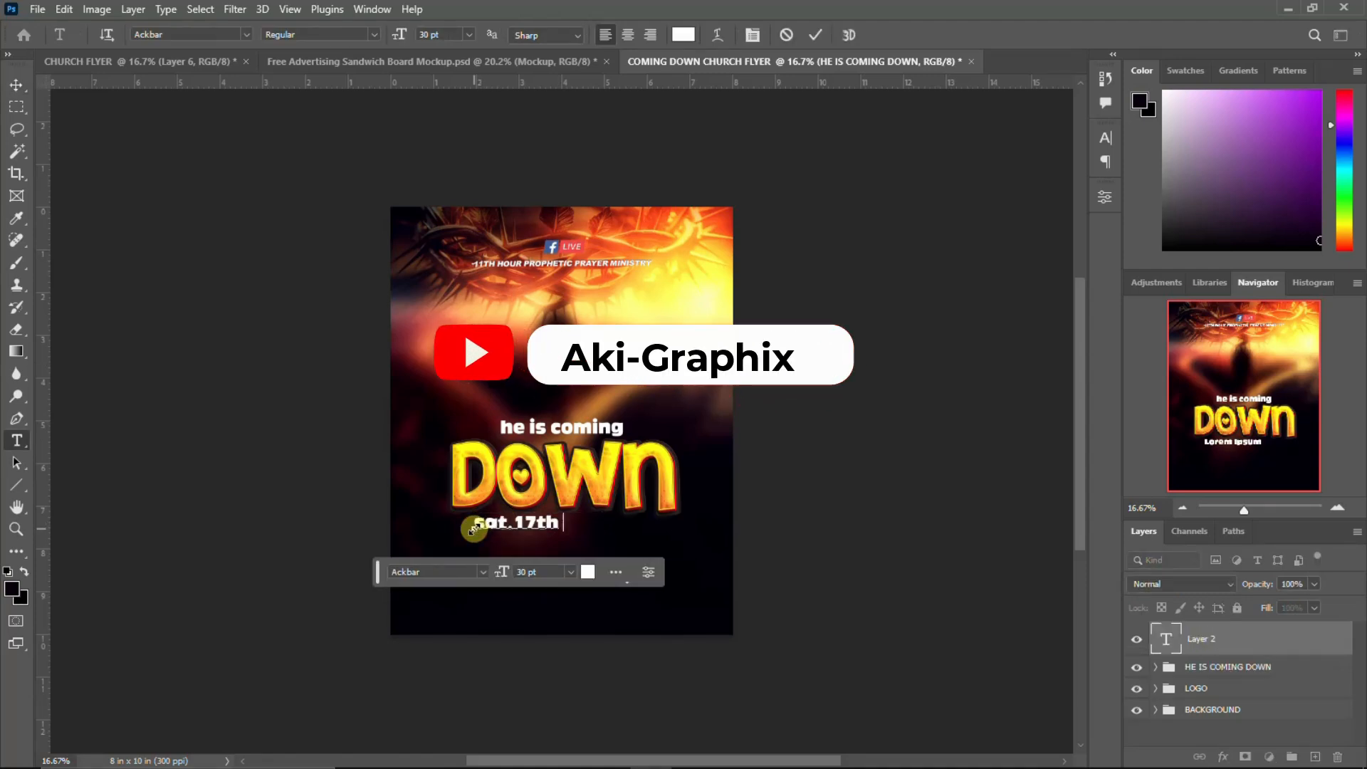
{"action": "key", "text": "ctrl+Return"}
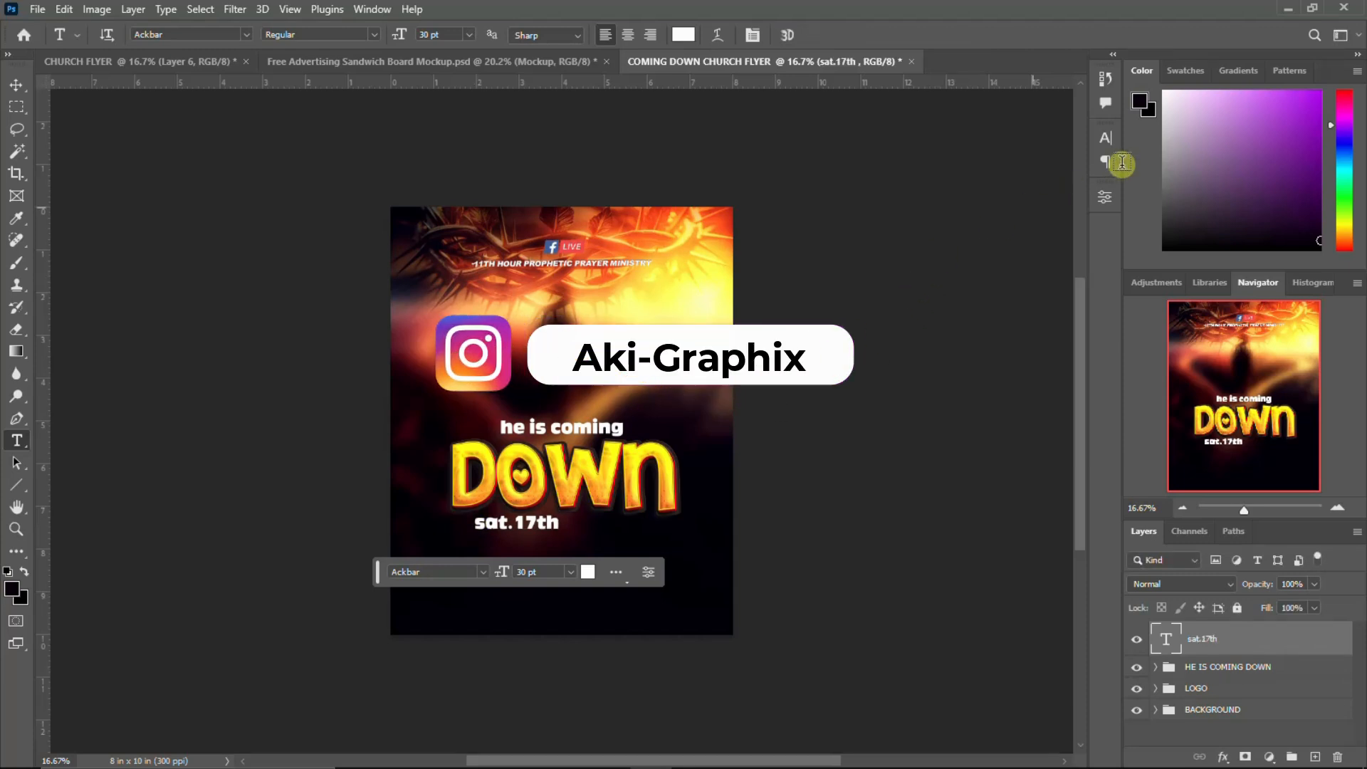
Step: Set the "sat.17th" text in the Poppins font with All Caps
{"action": "left_click", "coordinate": [1107, 138]}
{"action": "left_click", "coordinate": [1002, 163]}
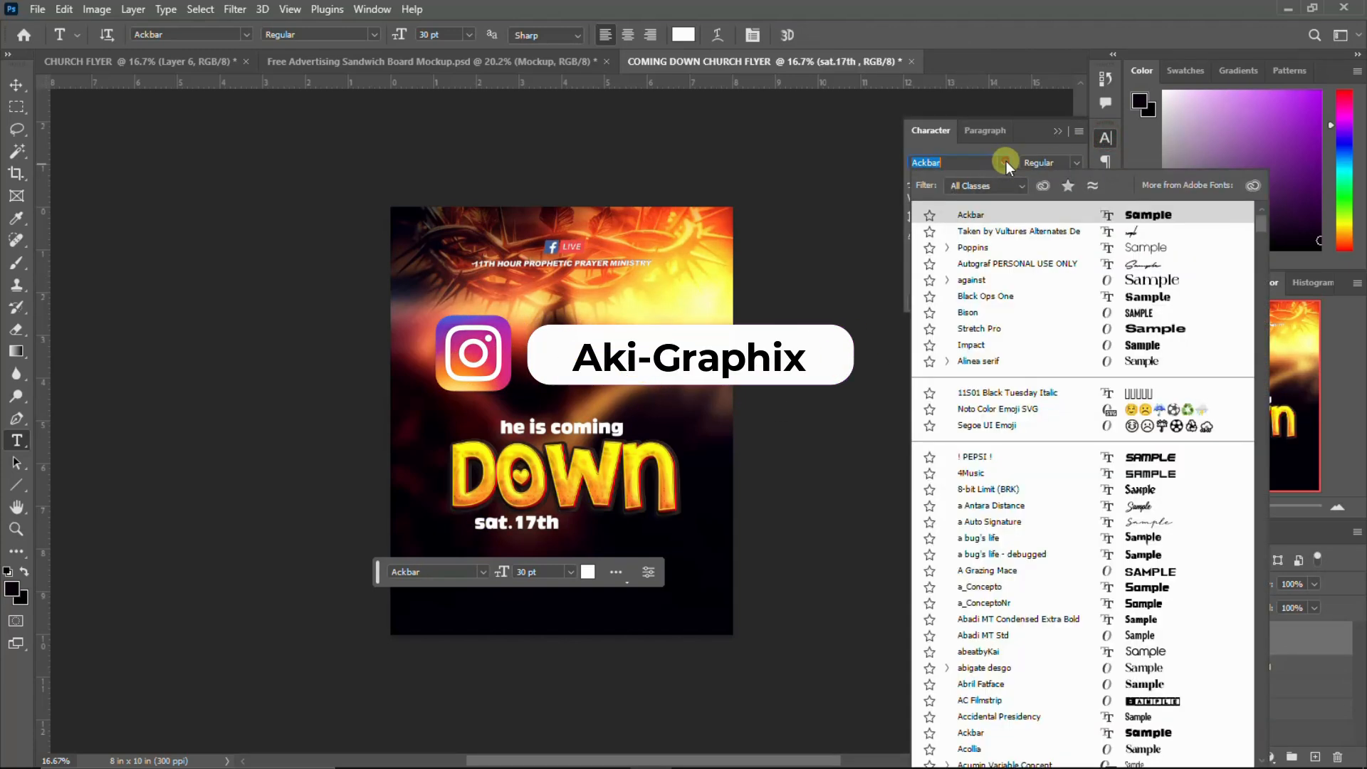
{"action": "left_click", "coordinate": [976, 249]}
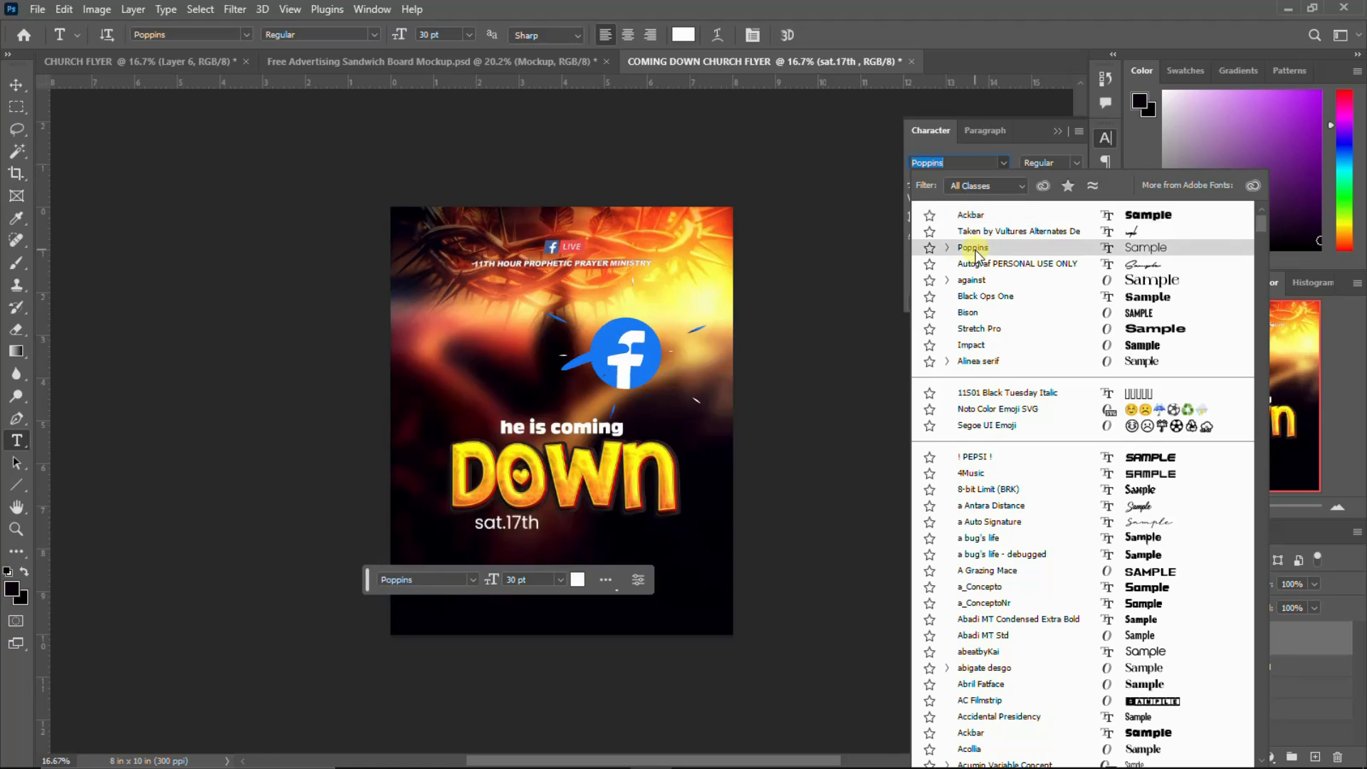
{"action": "left_click", "coordinate": [975, 249]}
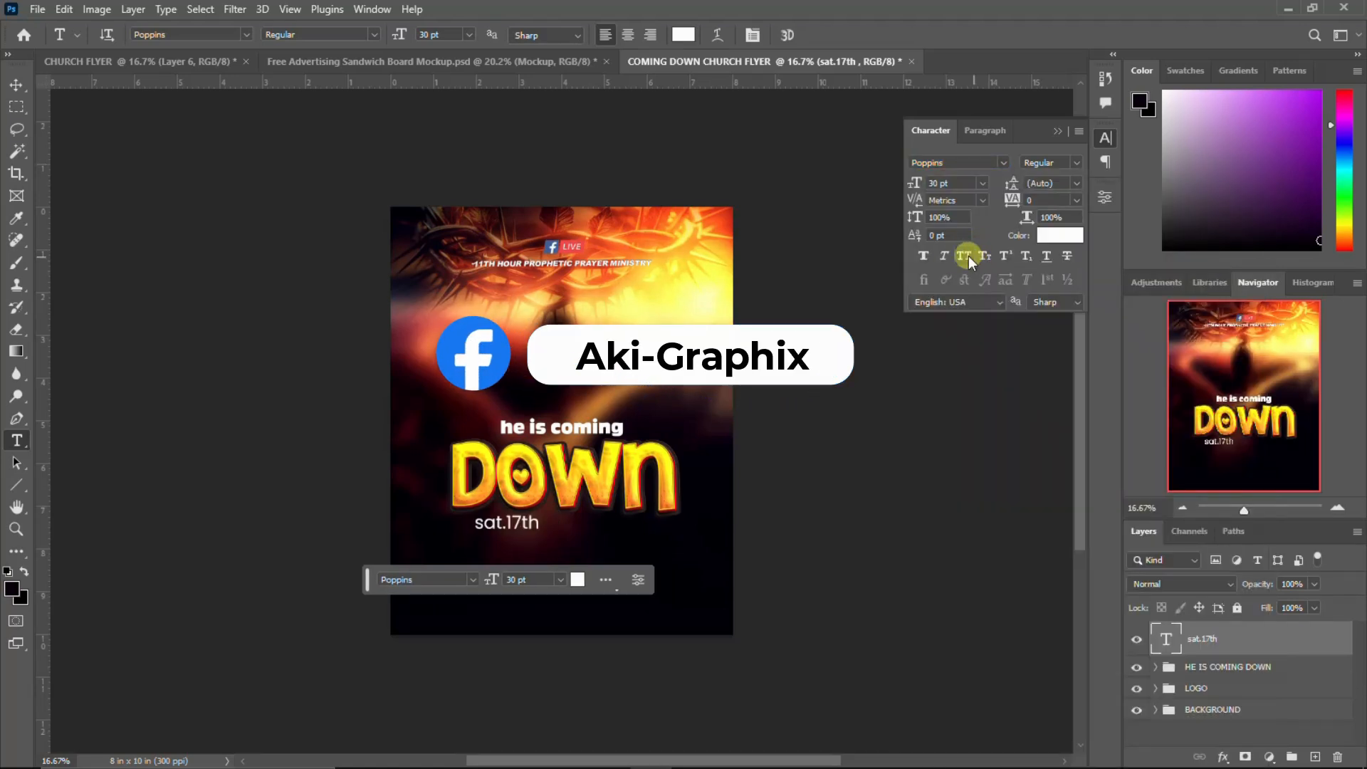
{"action": "left_click", "coordinate": [968, 255]}
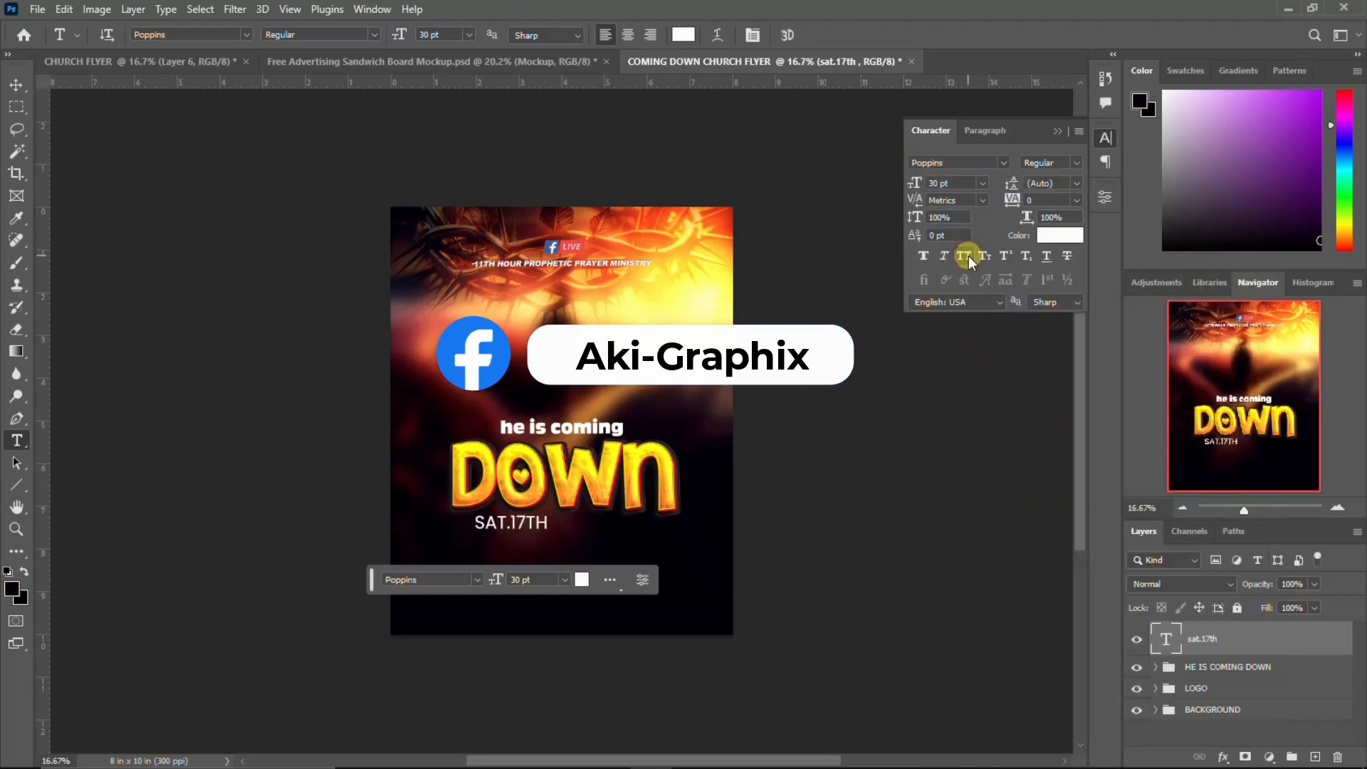
{"action": "left_click", "coordinate": [1105, 138]}
Step: Move the SAT.17TH text left and slightly up so it sits under the D of DOWN
{"action": "left_click", "coordinate": [15, 85]}
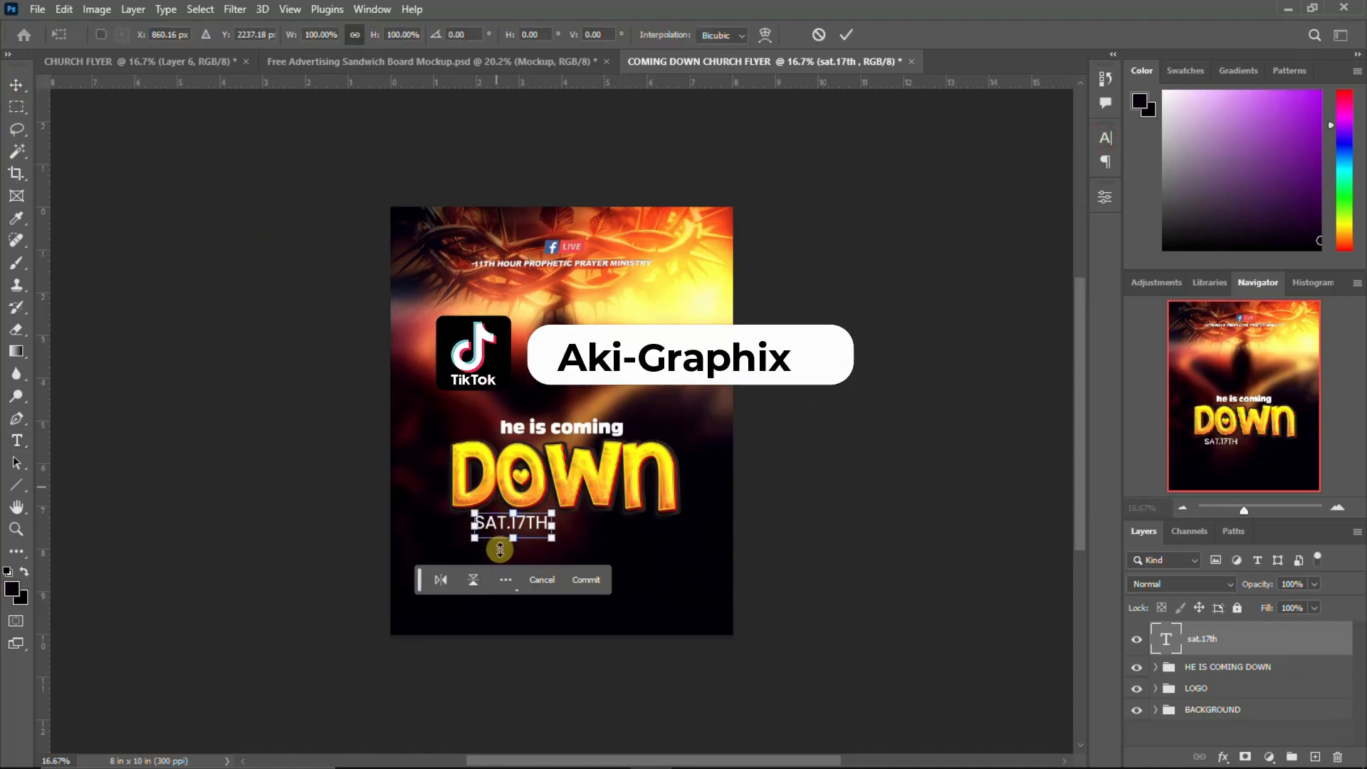
{"action": "key", "text": "ctrl+t"}
{"action": "left_click_drag", "start_coordinate": [516, 529], "coordinate": [510, 530]}
{"action": "key", "text": "Return"}
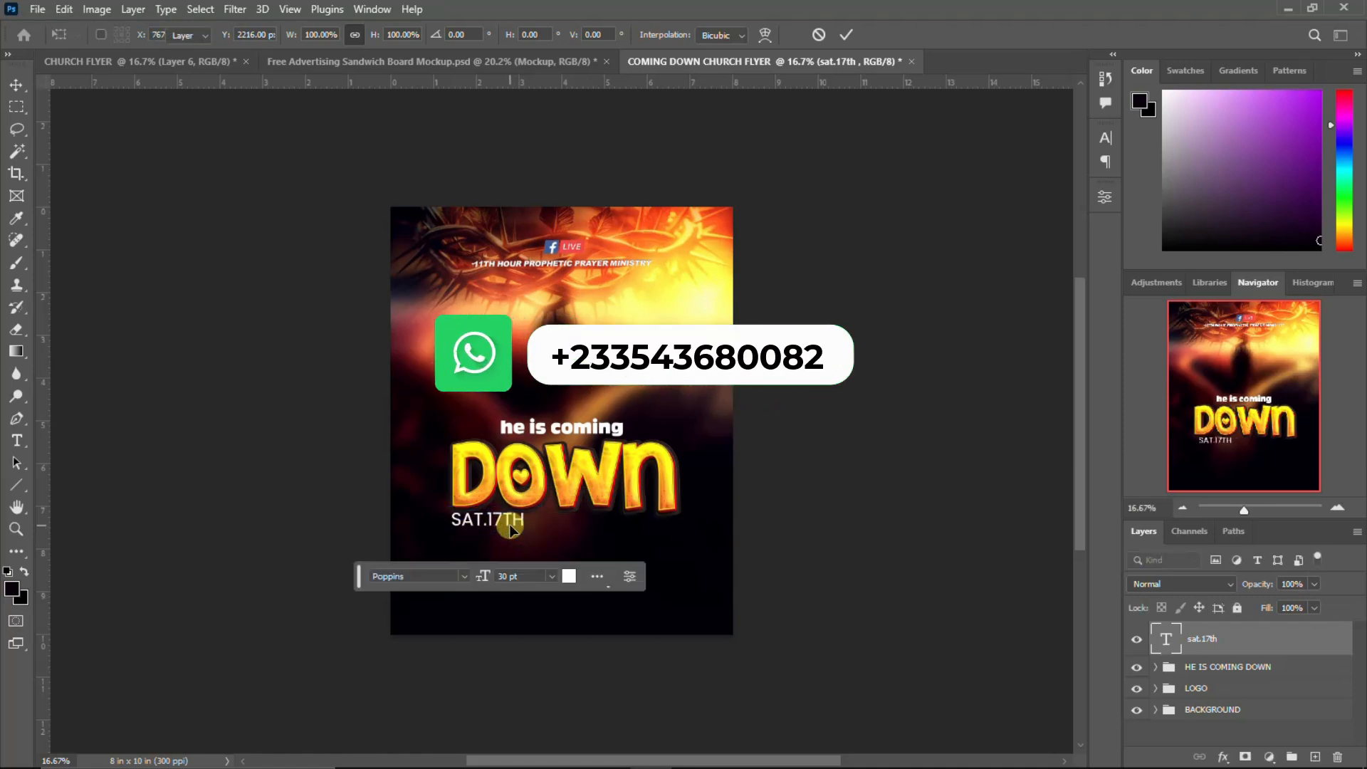
Step: Copy the "may 2025" line from the Notepad document and return to the flyer in Photoshop
{"action": "left_click", "coordinate": [697, 749]}
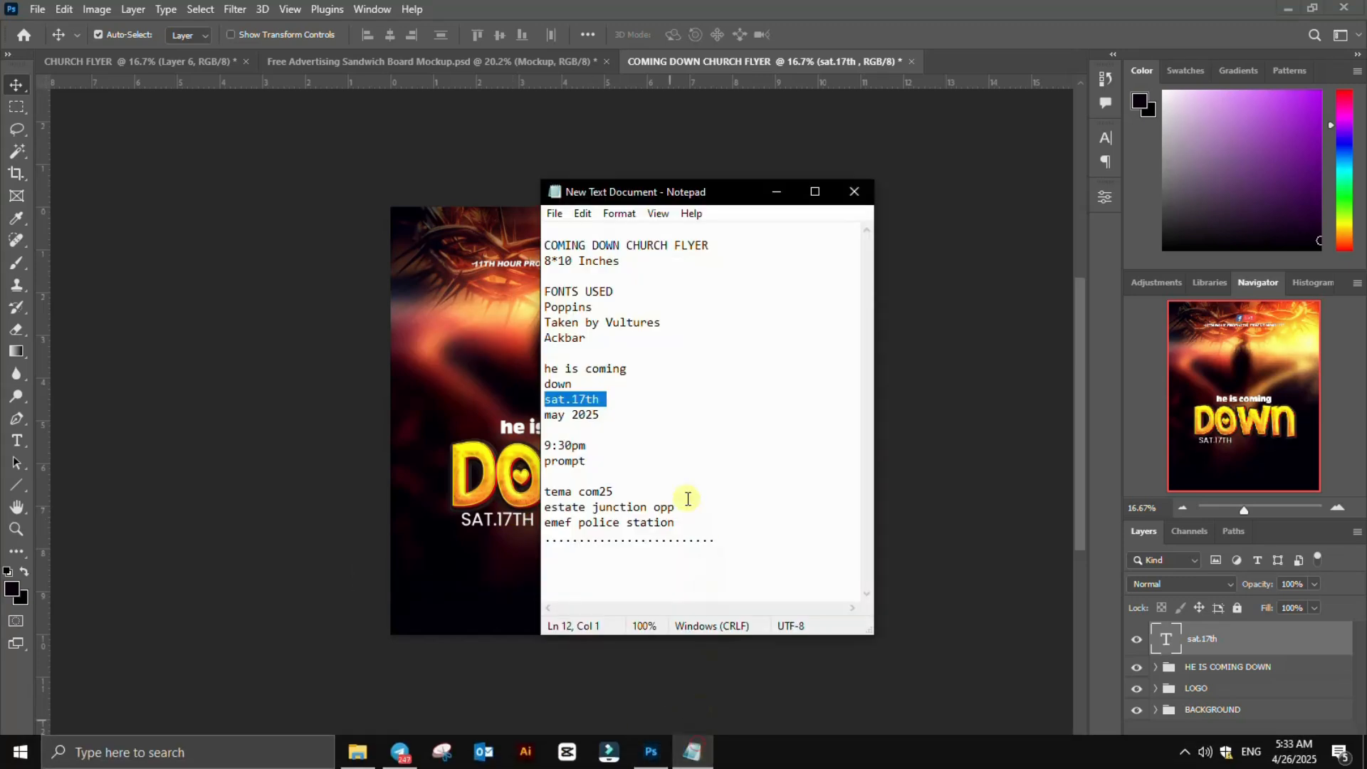
{"action": "left_click_drag", "start_coordinate": [606, 415], "coordinate": [529, 415]}
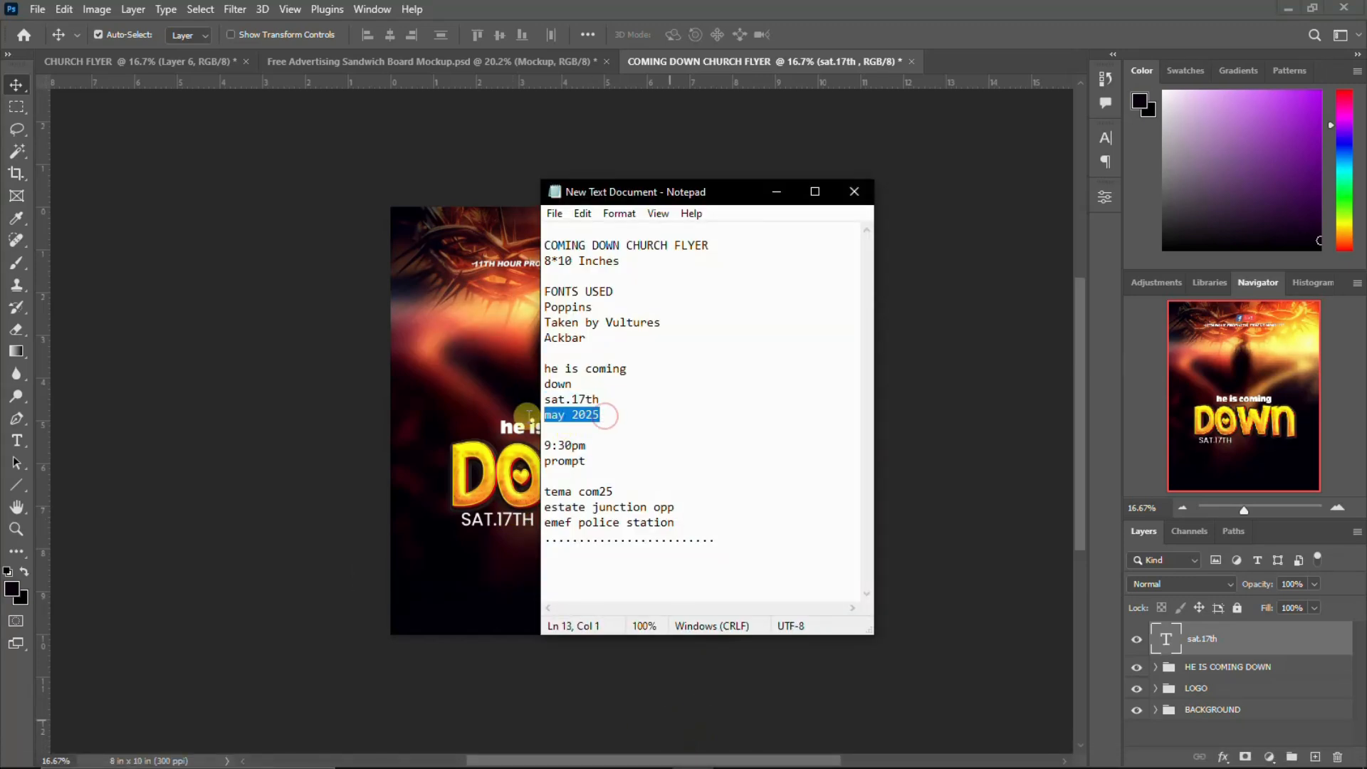
{"action": "left_click", "coordinate": [944, 7]}
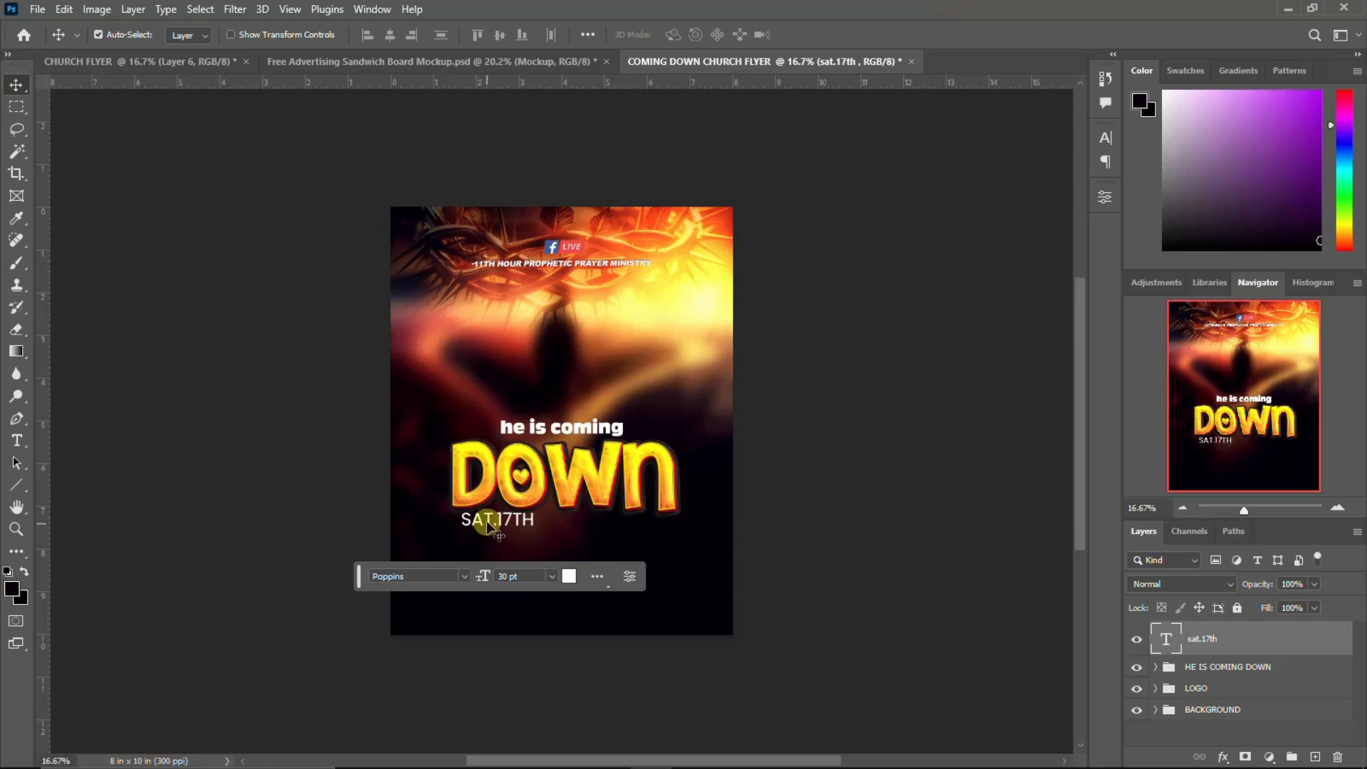
Step: Duplicate the SAT.17TH text layer and shift the copy straight down to form a second line directly beneath it
{"action": "key", "text": "ctrl+j"}
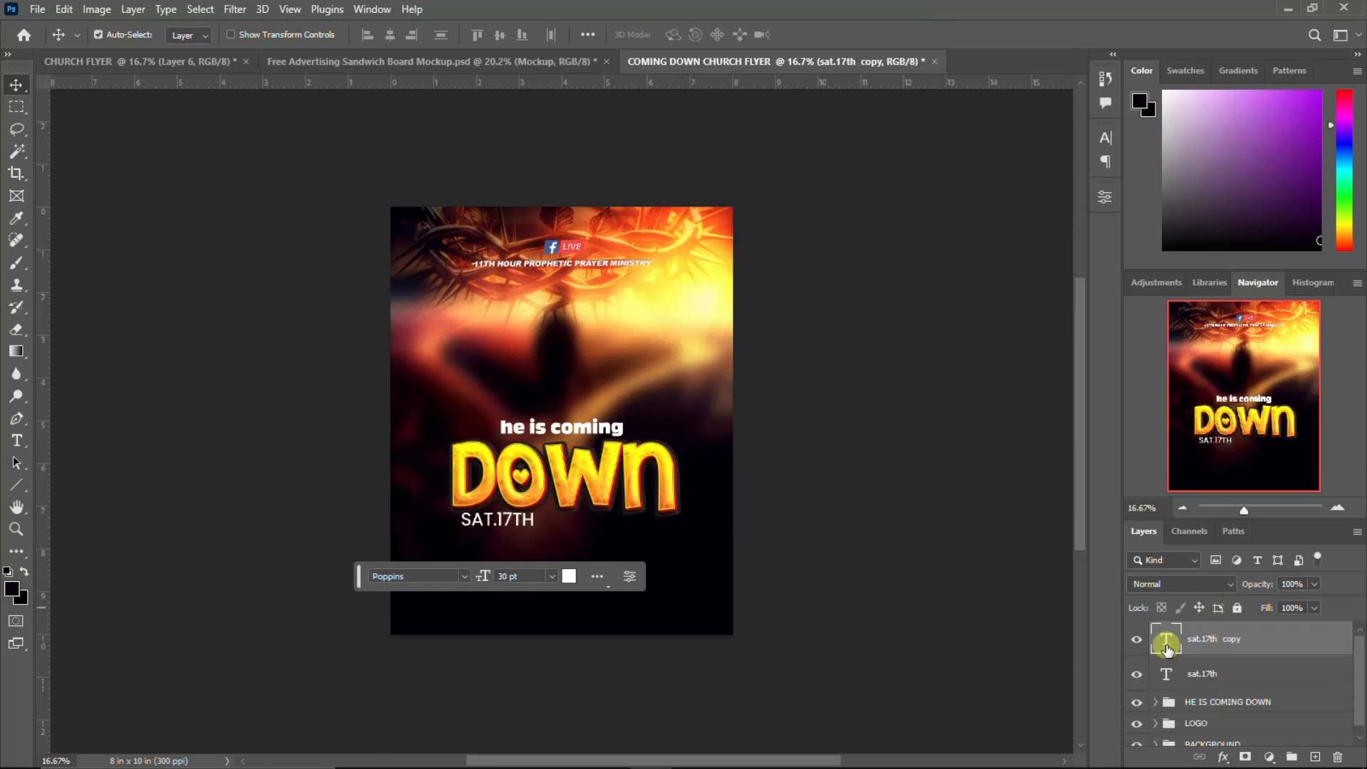
{"action": "key", "text": "shift+Down"}
{"action": "key", "text": "shift+Down"}
{"action": "key", "text": "shift+Down"}
{"action": "key", "text": "shift+Down"}
{"action": "key", "text": "shift+Down"}
{"action": "key", "text": "shift+Down"}
{"action": "key", "text": "shift+Down"}
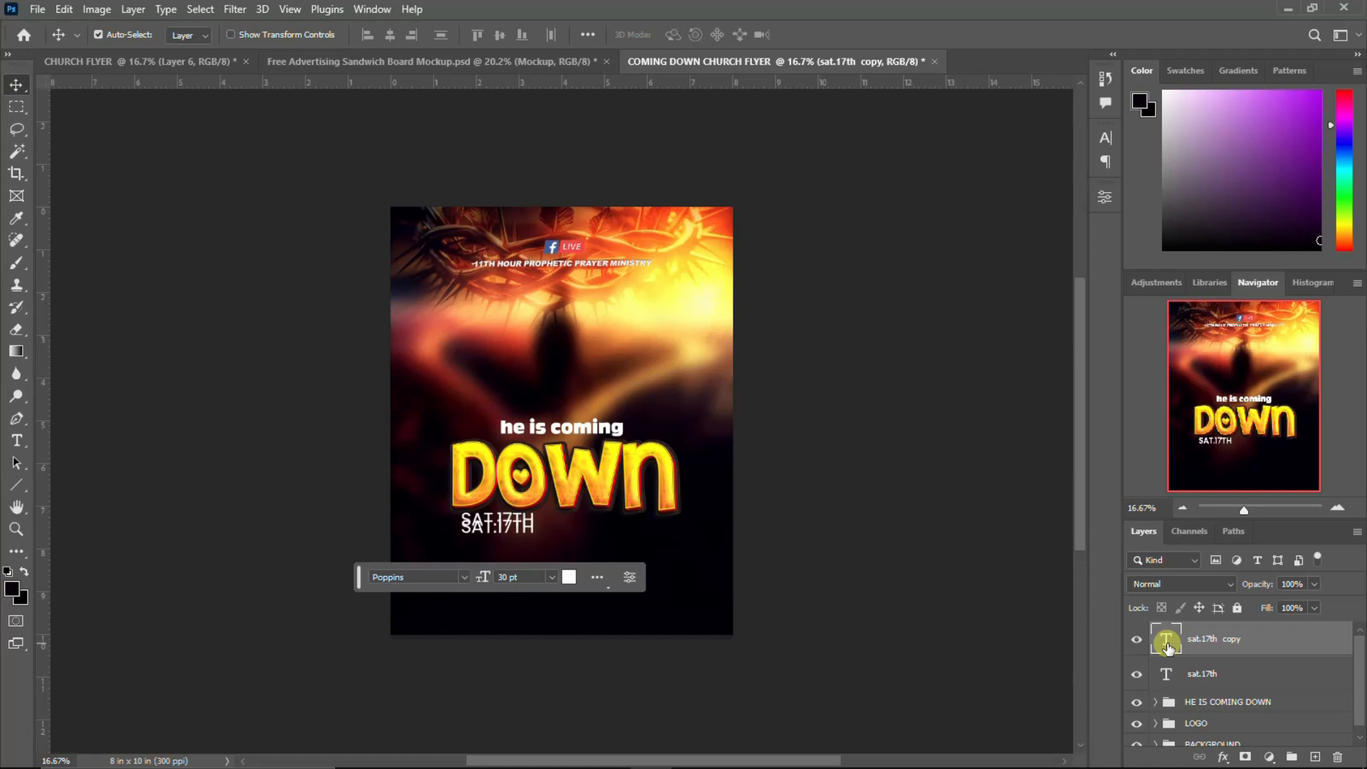
{"action": "key", "text": "shift+Down"}
{"action": "key", "text": "shift+Down"}
{"action": "key", "text": "shift+Down"}
{"action": "key", "text": "shift+Down"}
{"action": "key", "text": "shift+Down"}
{"action": "key", "text": "shift+Down"}
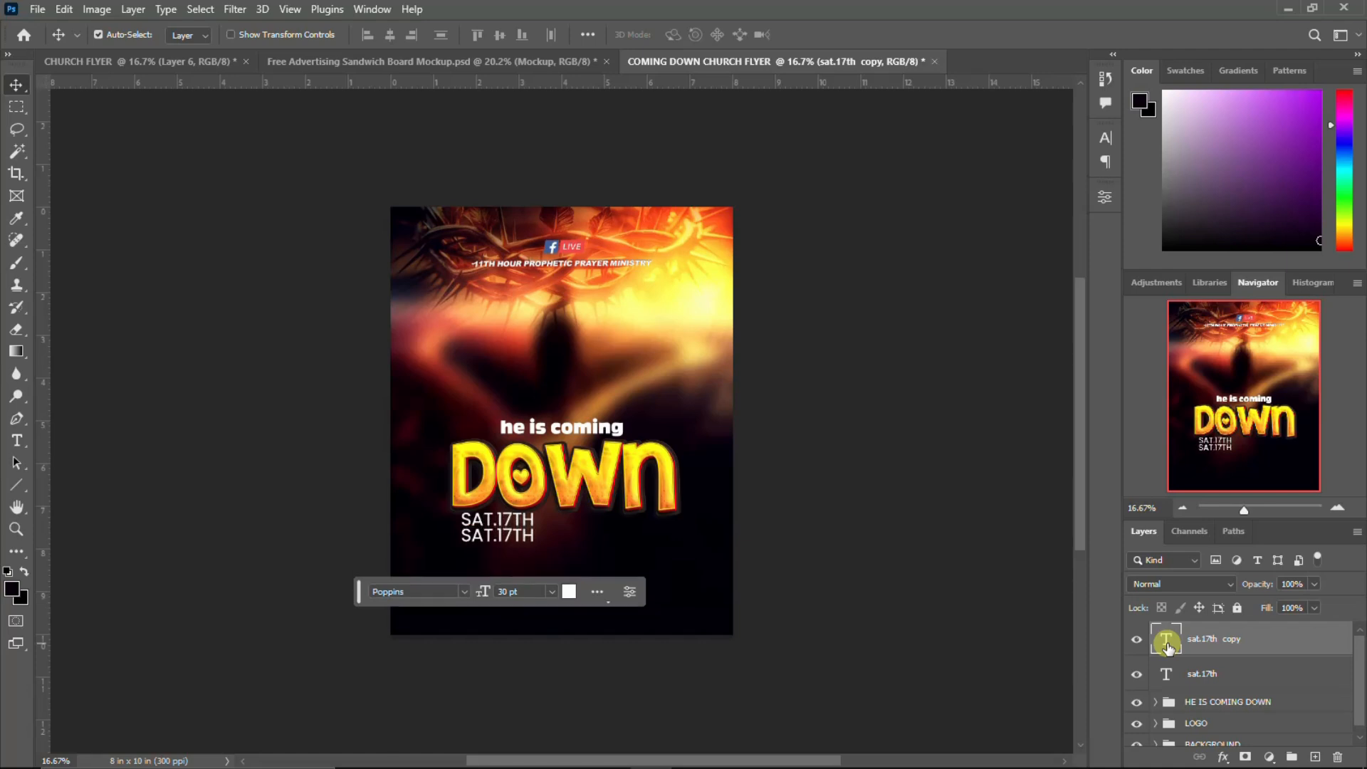
Step: Replace the duplicated text with "may 2025"
{"action": "double_click", "coordinate": [1168, 644]}
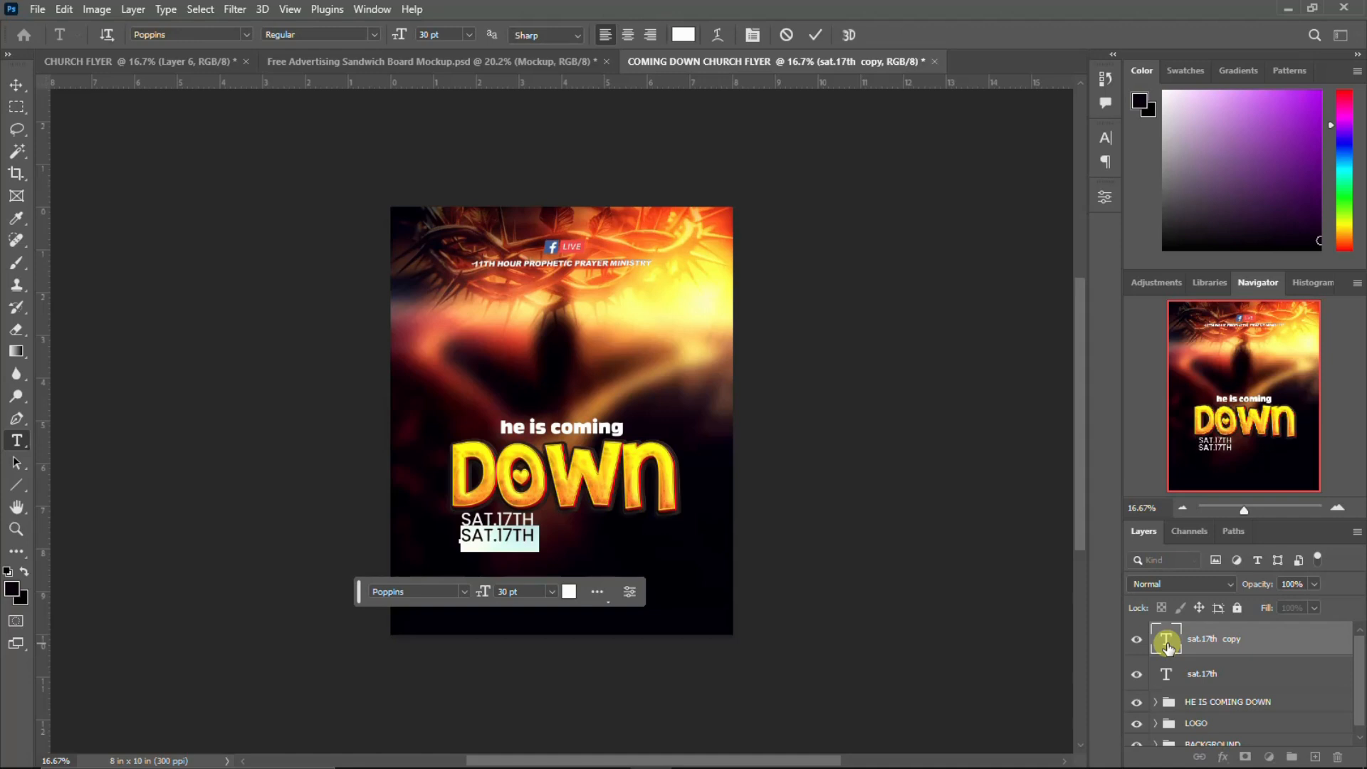
{"action": "type", "text": "may 2025"}
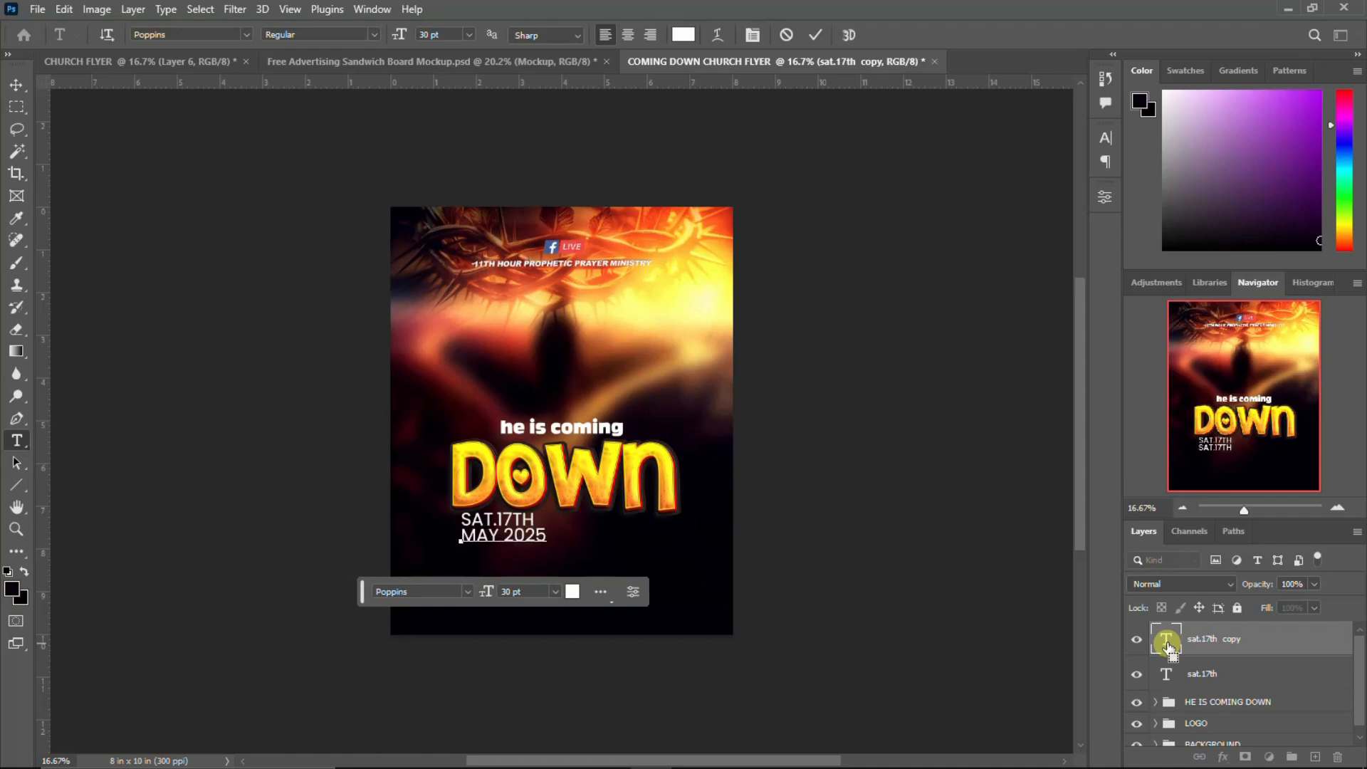
{"action": "key", "text": "ctrl+Return"}
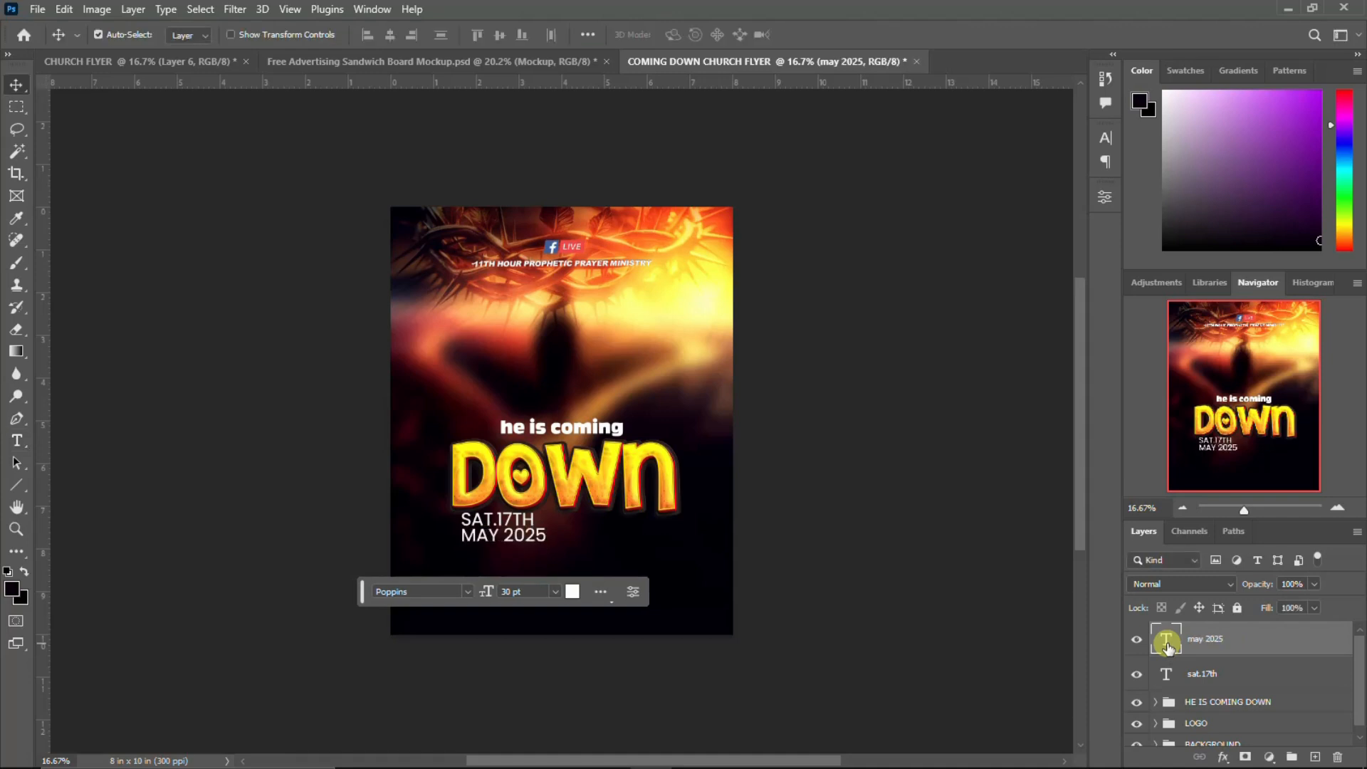
Step: Set the MAY 2025 text to Poppins Bold with a tracking of -20
{"action": "left_click", "coordinate": [1109, 138]}
{"action": "left_click", "coordinate": [1074, 163]}
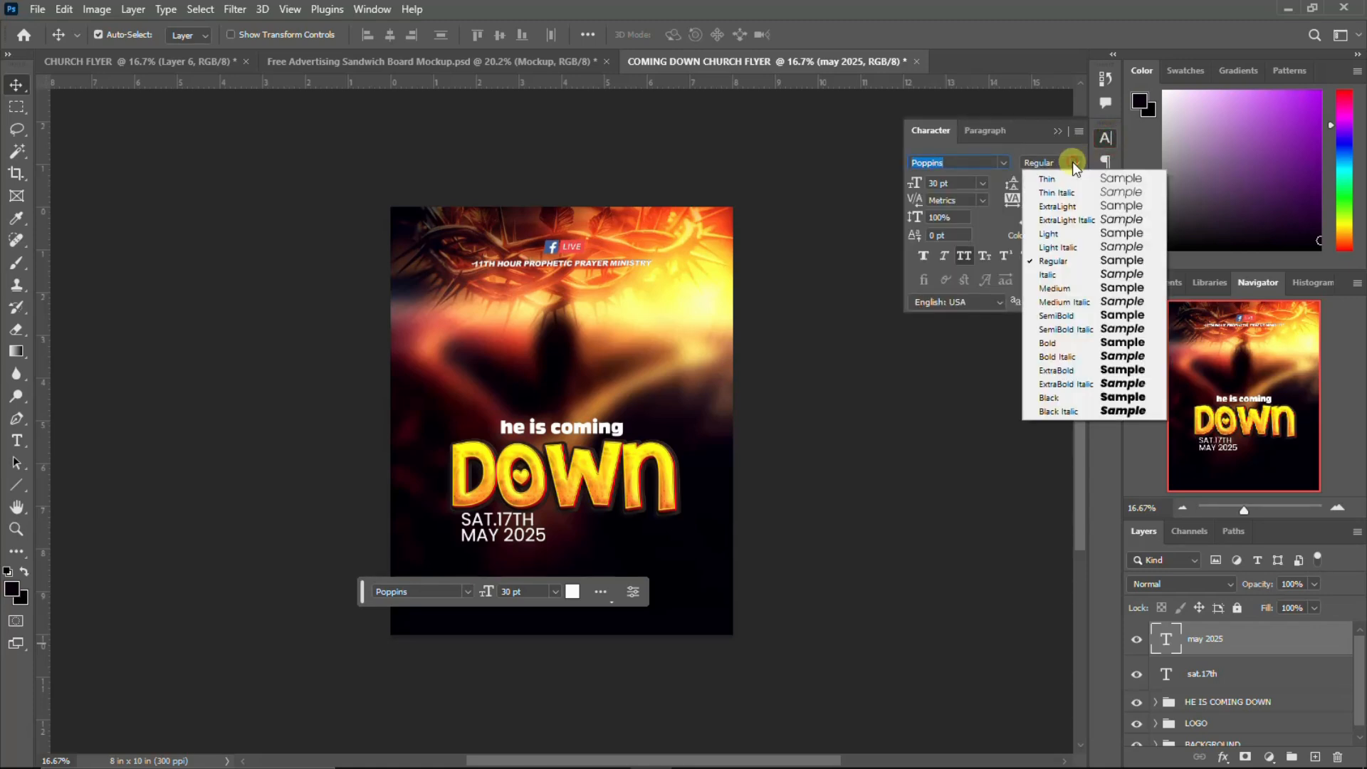
{"action": "left_click", "coordinate": [1062, 348]}
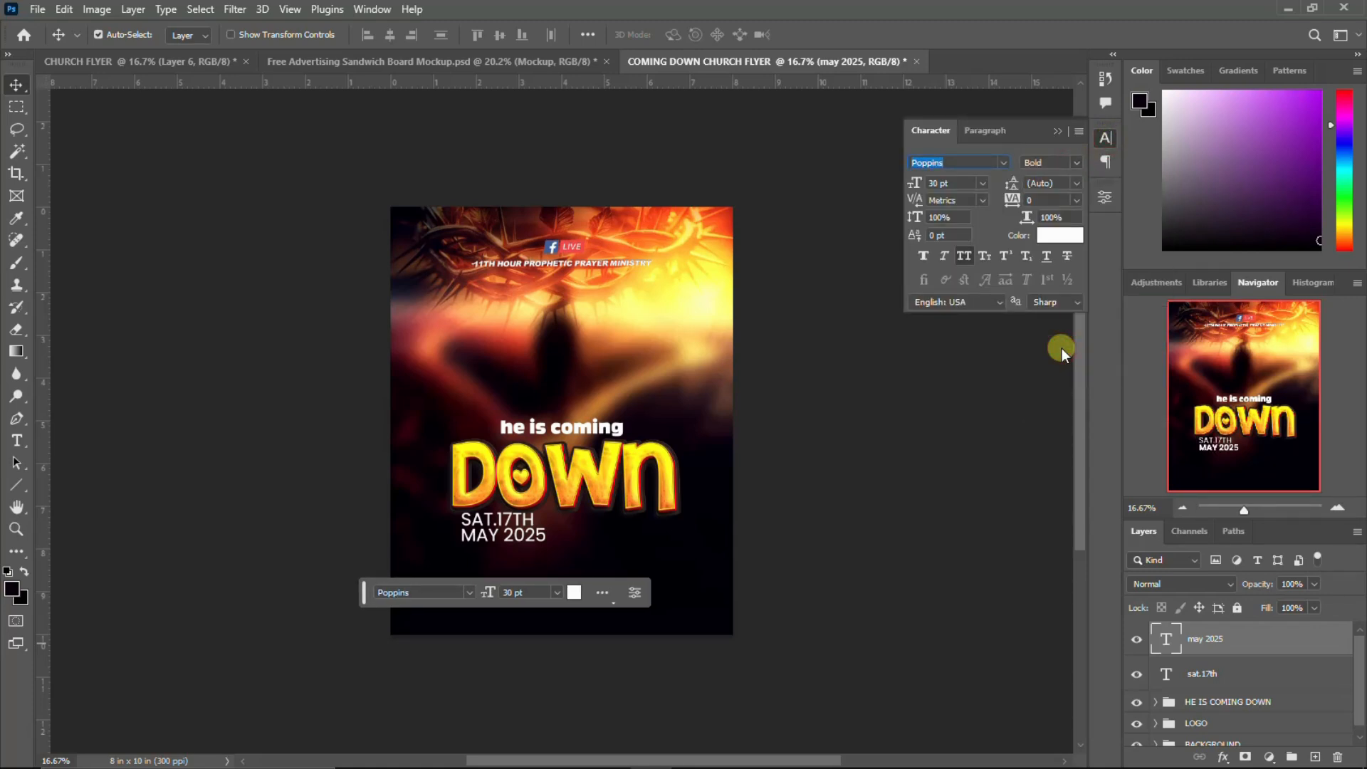
{"action": "left_click", "coordinate": [1010, 199]}
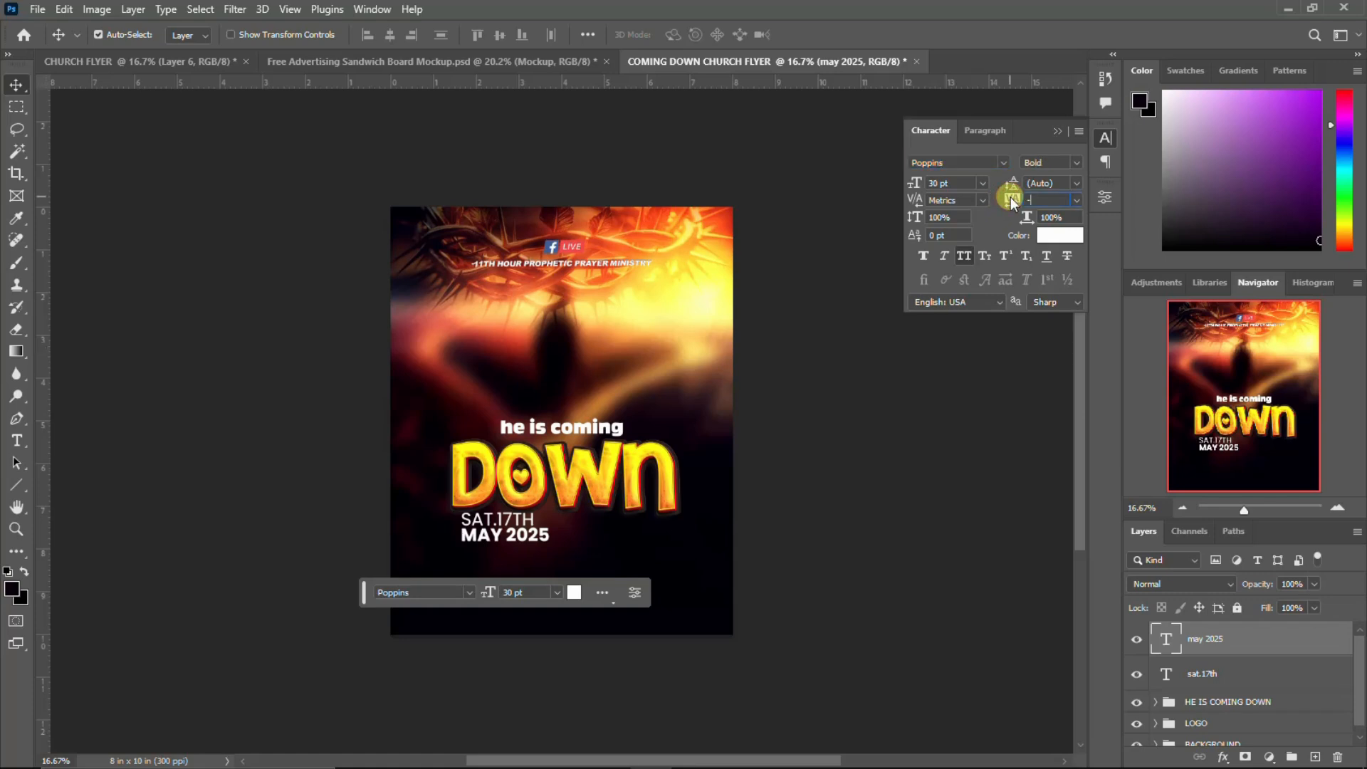
{"action": "type", "text": "-20"}
{"action": "key", "text": "Return"}
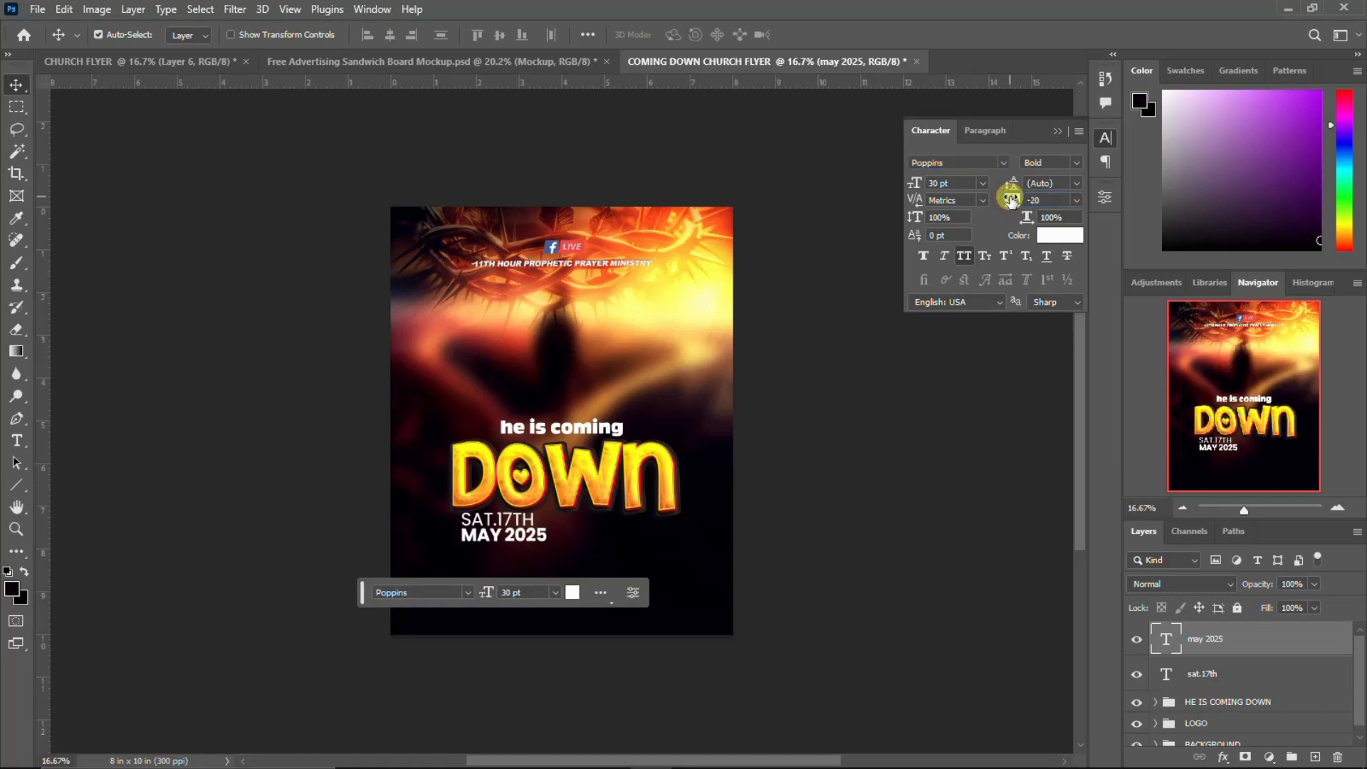
Step: Set the MAY 2025 text's tracking to -50 and recolour it a saturated orange based on the DOWN lettering
{"action": "type", "text": "-50"}
{"action": "key", "text": "Return"}
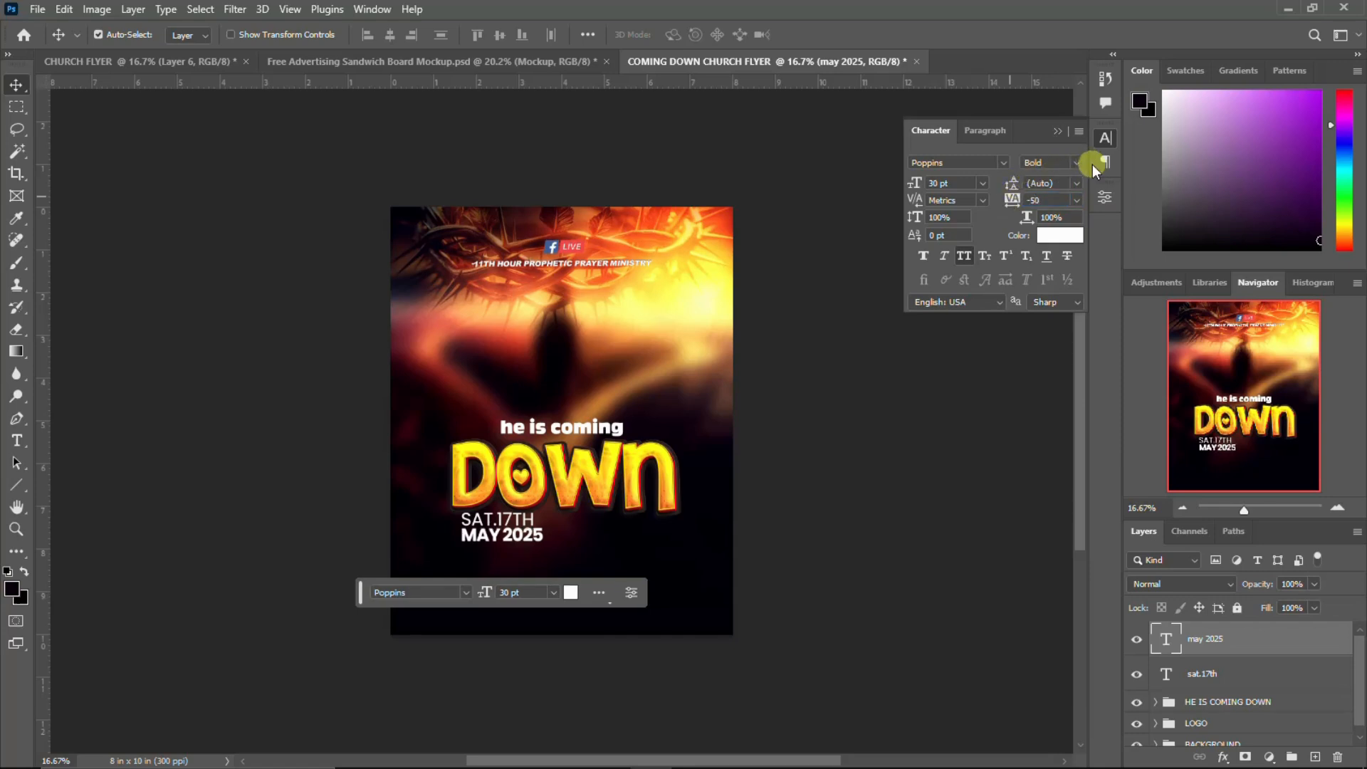
{"action": "left_click", "coordinate": [1059, 236]}
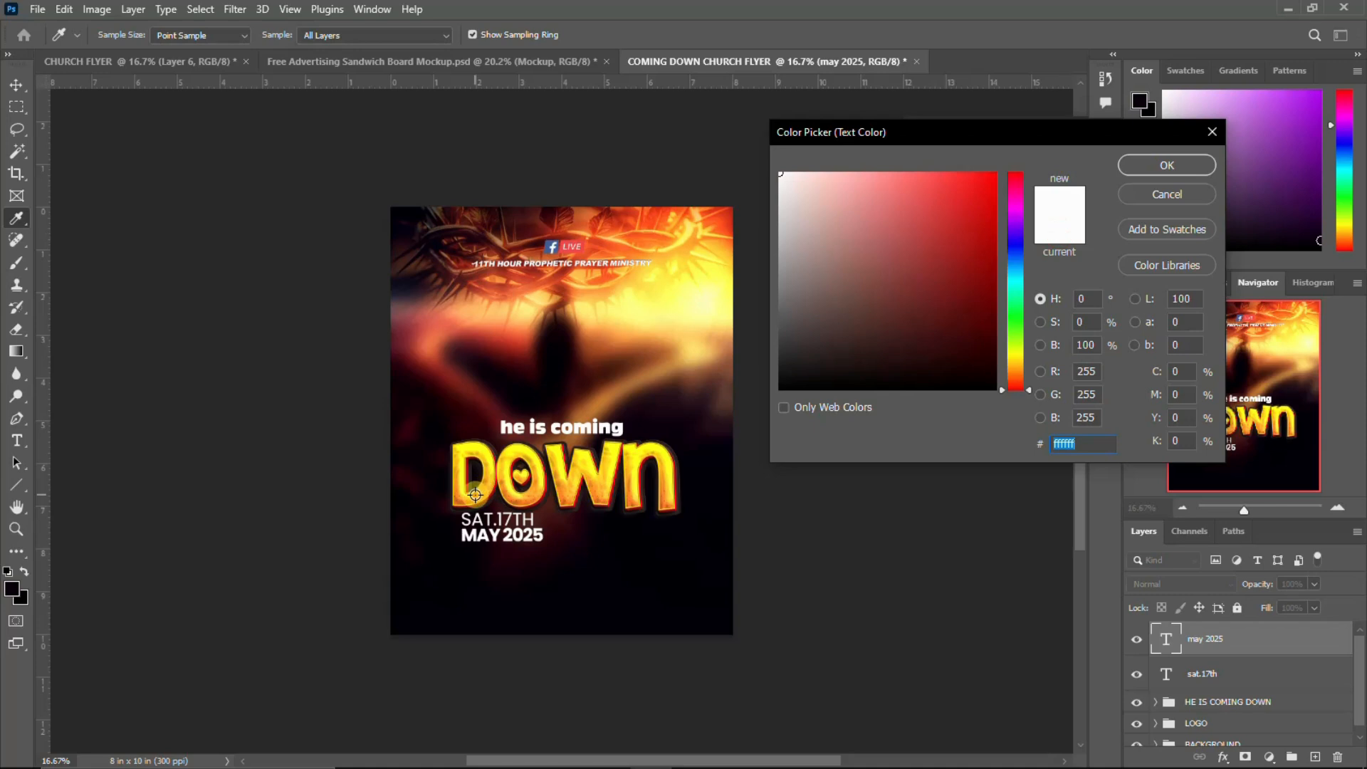
{"action": "left_click", "coordinate": [479, 493]}
{"action": "left_click_drag", "start_coordinate": [1003, 189], "coordinate": [997, 172]}
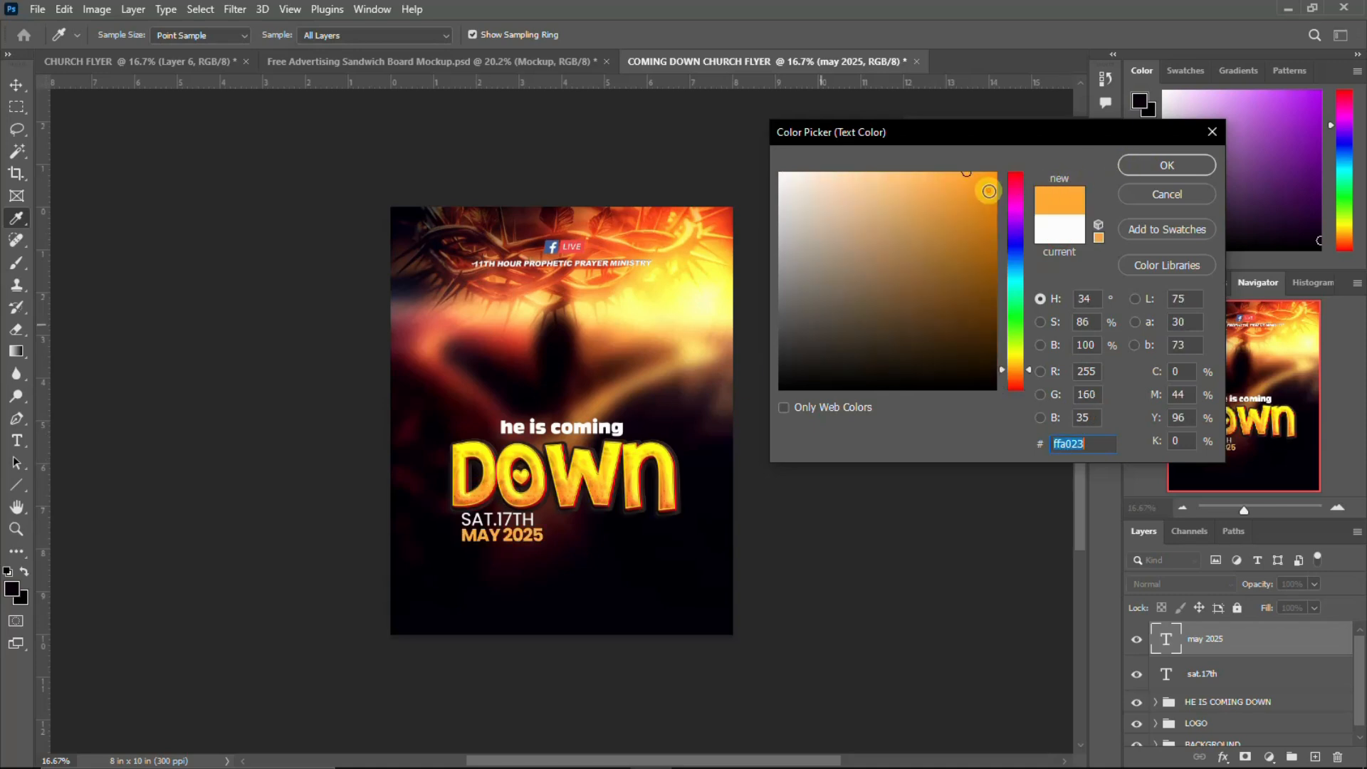
{"action": "left_click", "coordinate": [1202, 161]}
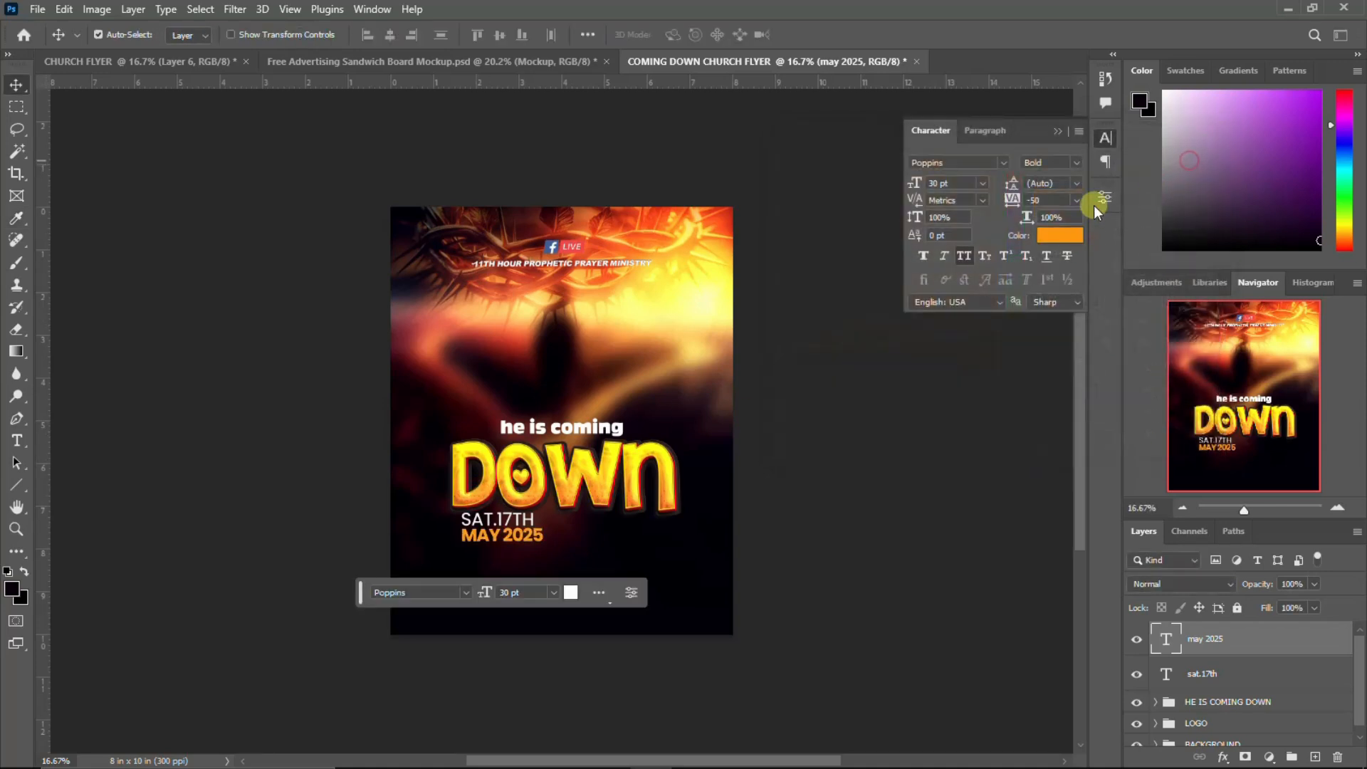
{"action": "left_click", "coordinate": [1107, 138]}
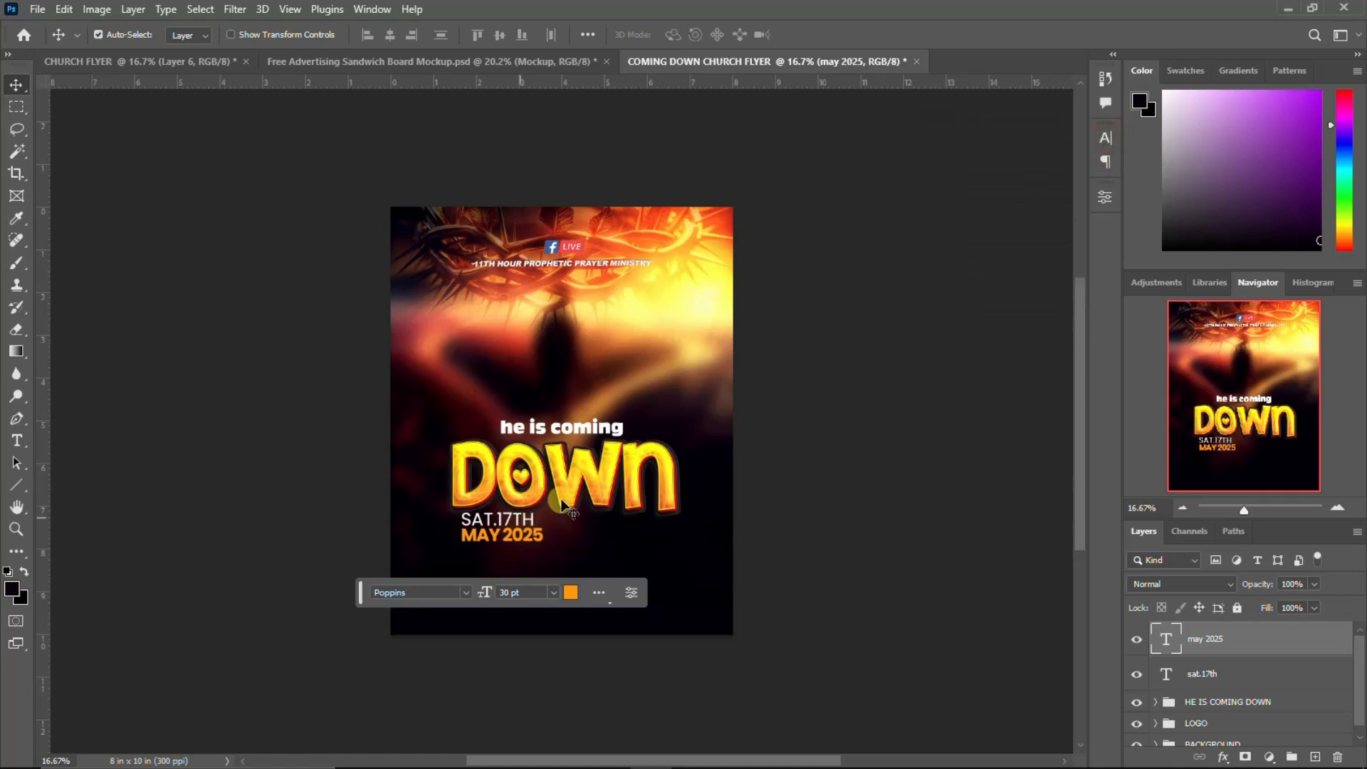
Step: Enlarge the SAT.17TH text to 33 pt
{"action": "left_click", "coordinate": [1211, 673]}
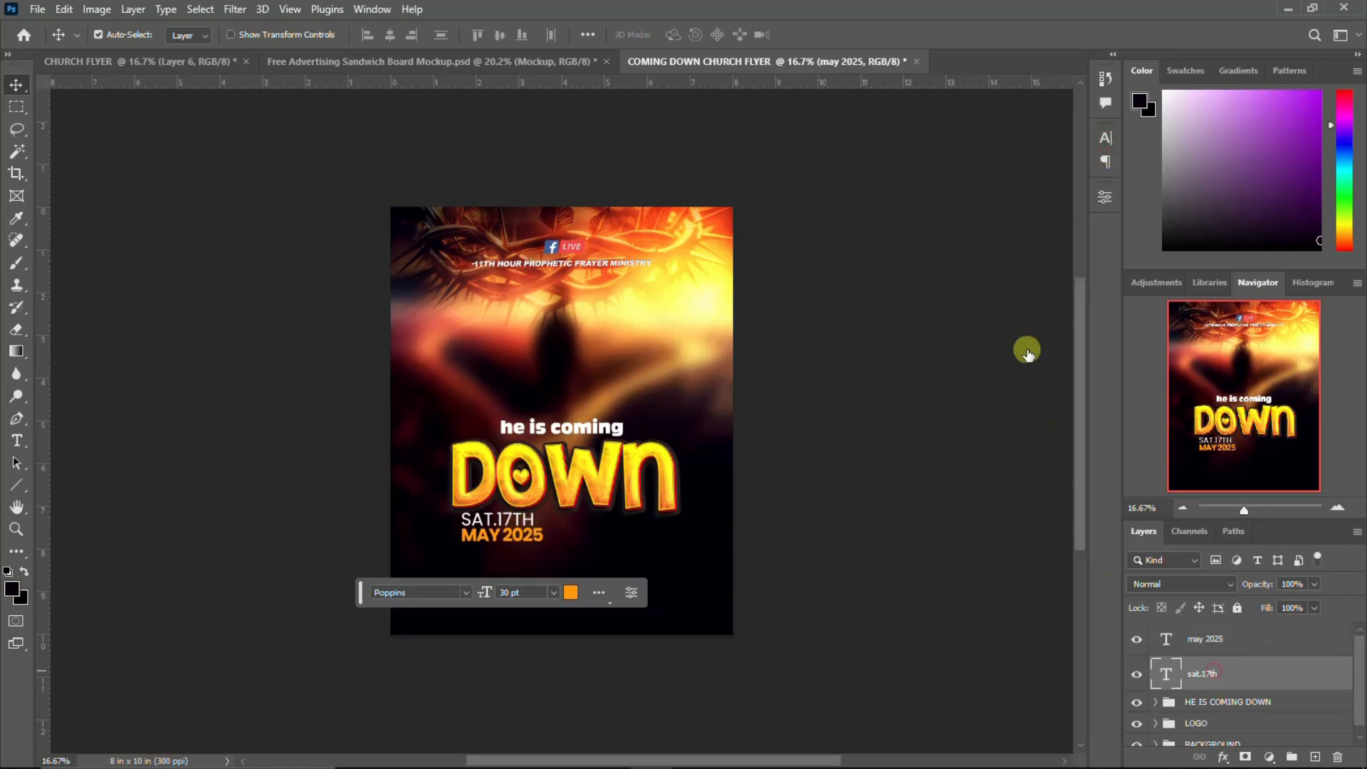
{"action": "left_click", "coordinate": [1104, 140]}
{"action": "left_click", "coordinate": [936, 183]}
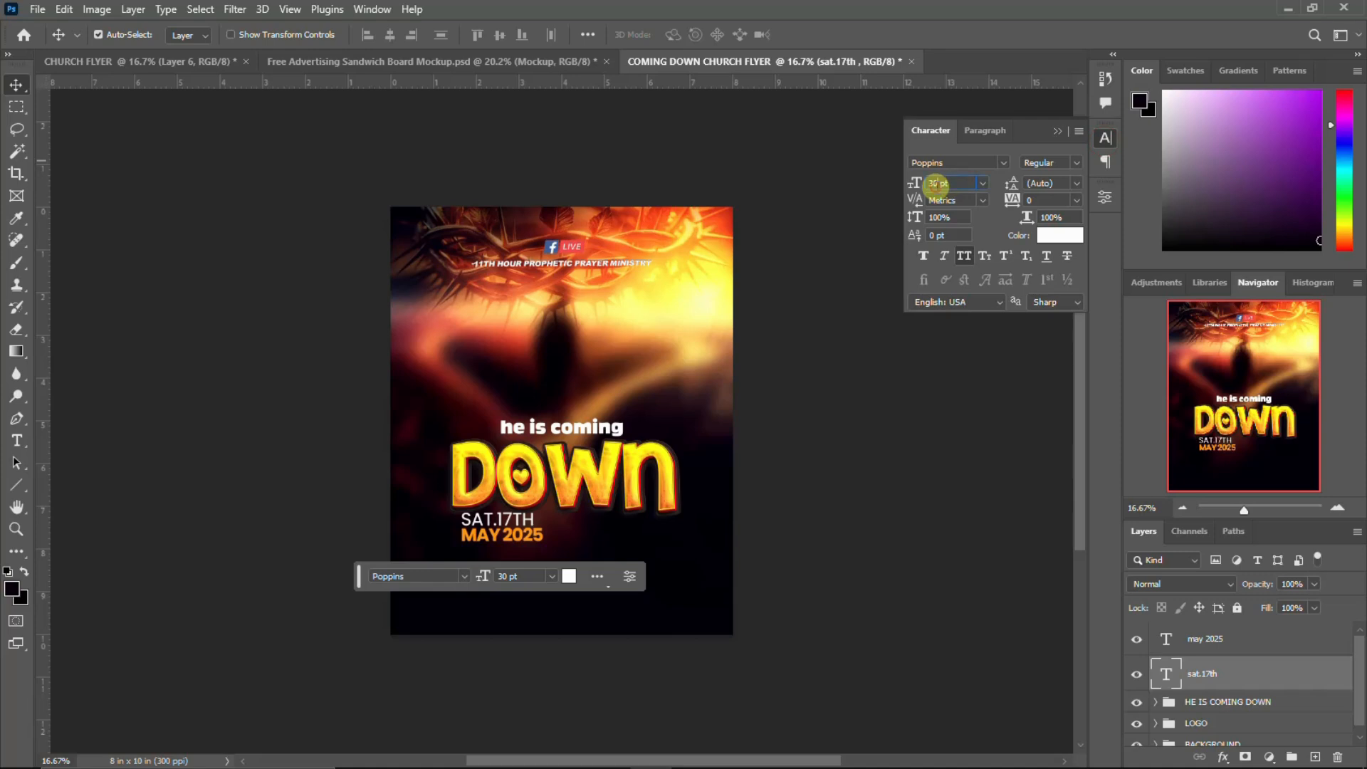
{"action": "type", "text": "35pt"}
{"action": "key", "text": "Return"}
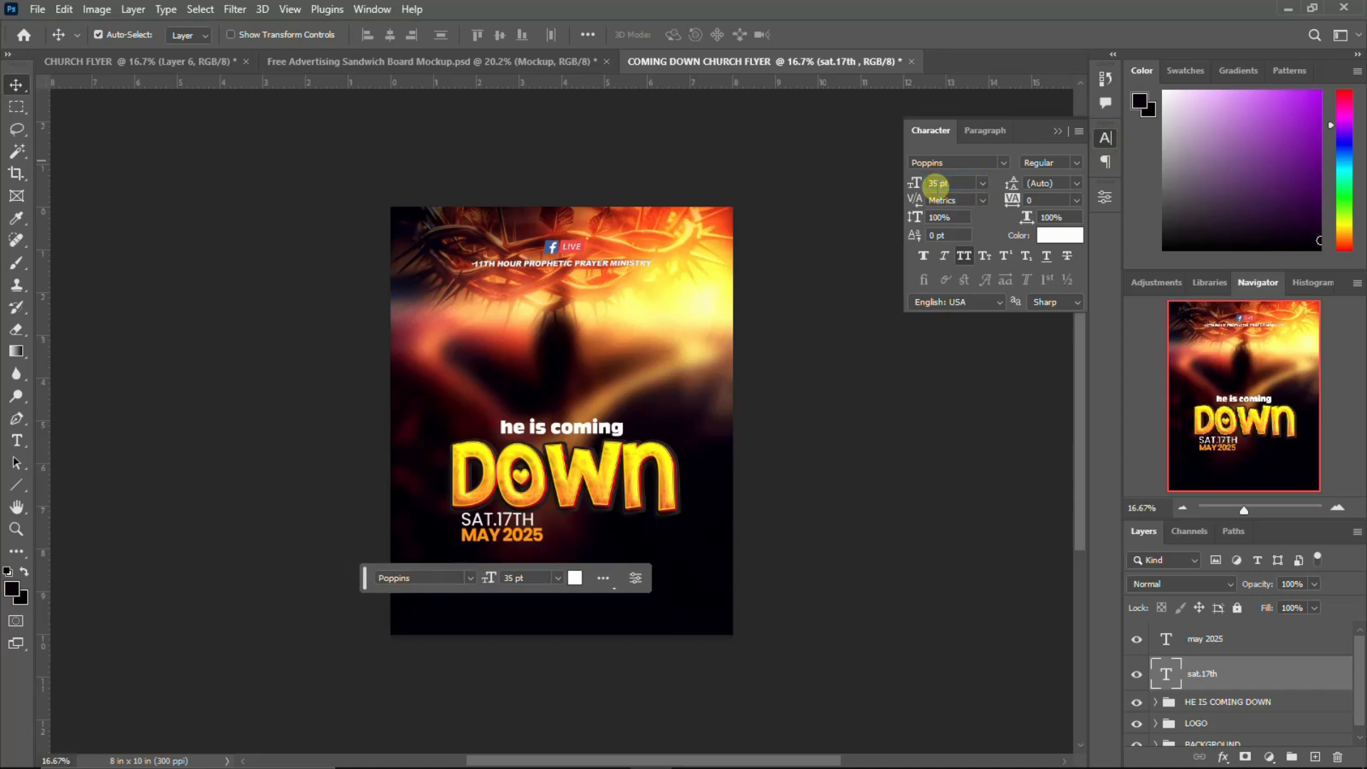
{"action": "double_click", "coordinate": [938, 184]}
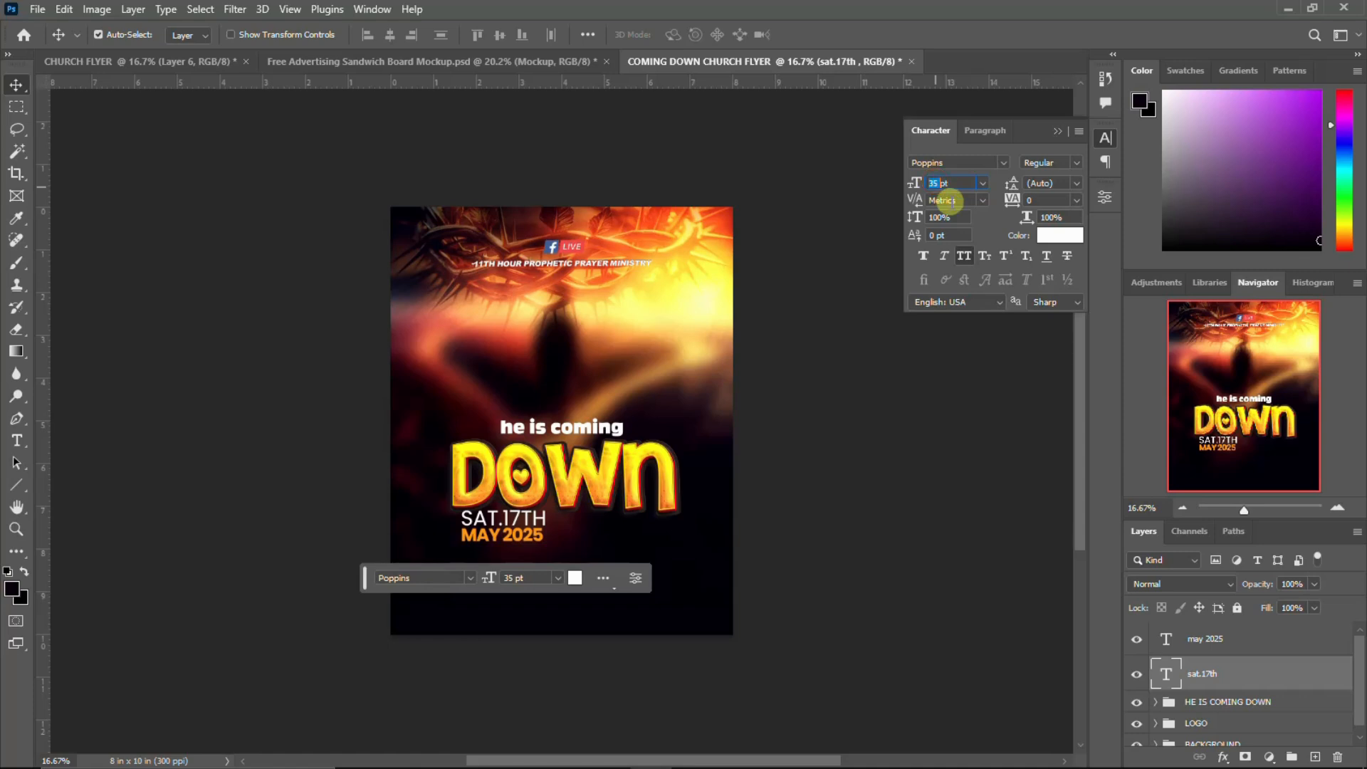
{"action": "type", "text": "33pt"}
{"action": "key", "text": "Return"}
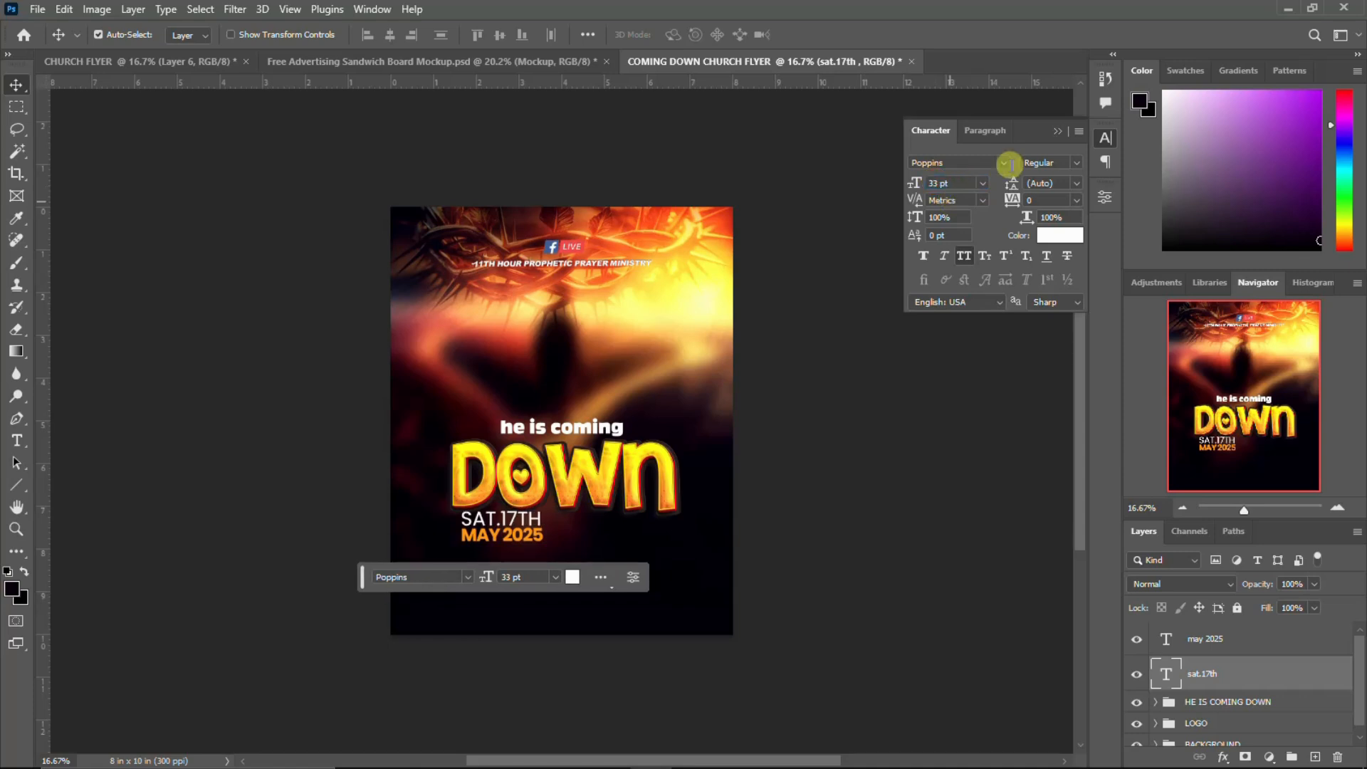
{"action": "left_click", "coordinate": [1108, 138]}
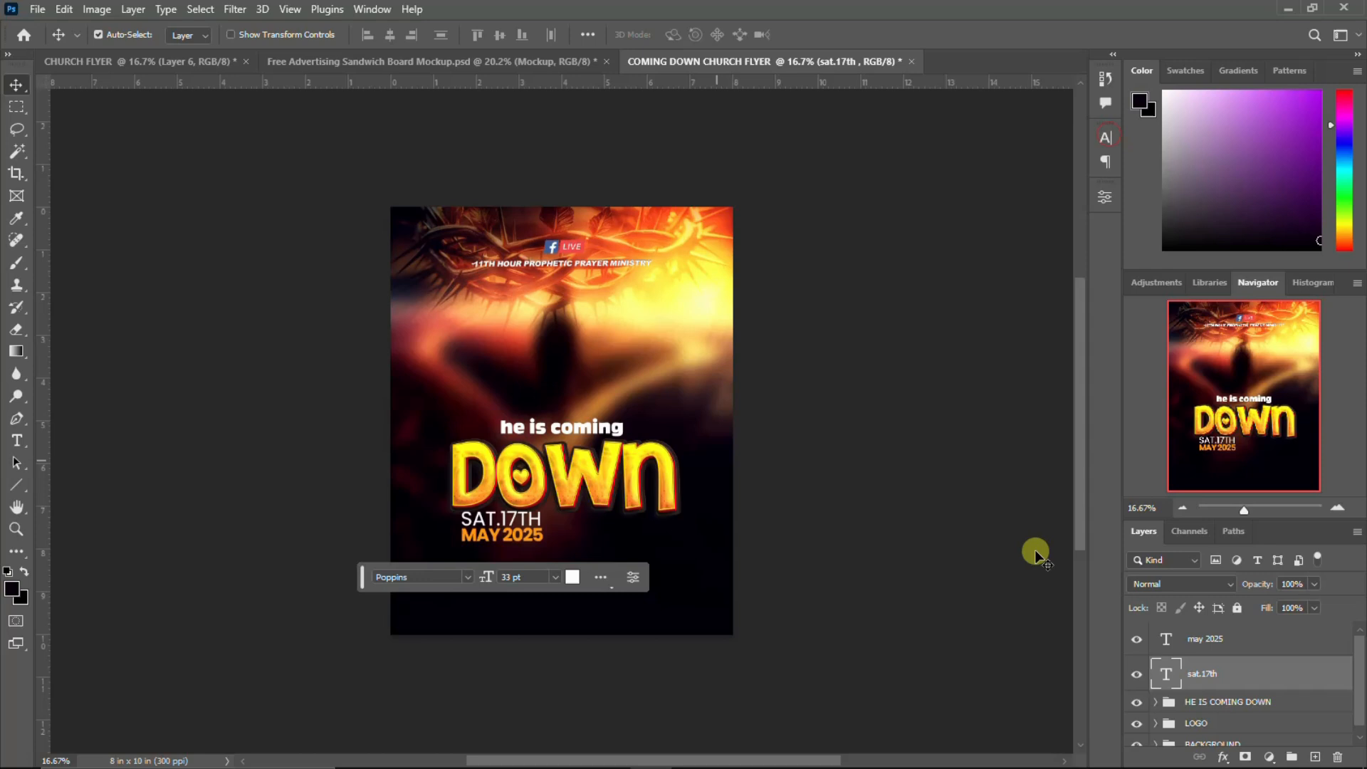
Step: Nudge the SAT.17TH and MAY 2025 lines together leftward to line up with the left edge of DOWN
{"action": "left_click", "coordinate": [1196, 651], "text": "shift"}
{"action": "key", "text": "shift+Left"}
{"action": "key", "text": "shift+Left"}
{"action": "key", "text": "shift+Left"}
{"action": "key", "text": "shift+Left"}
{"action": "key", "text": "shift+Left"}
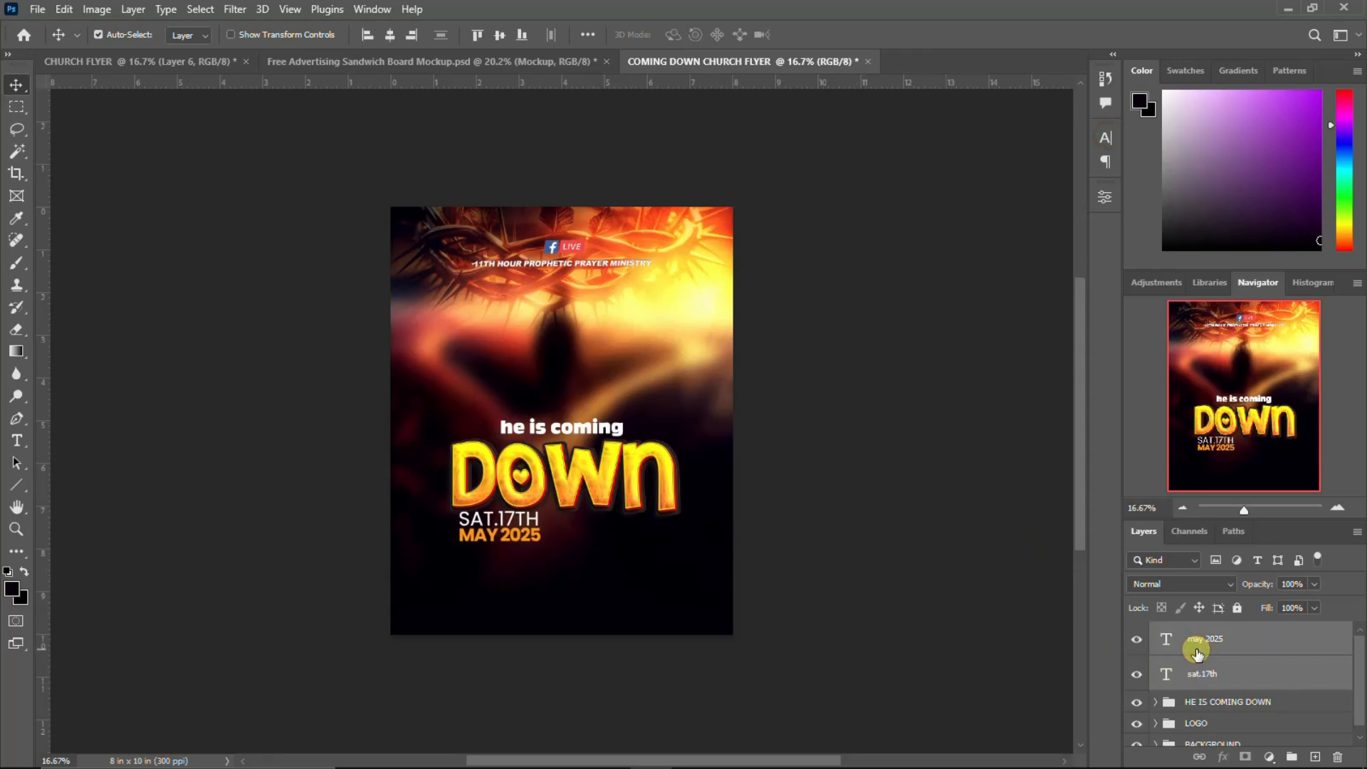
{"action": "key", "text": "shift+Left"}
{"action": "key", "text": "shift+Left"}
{"action": "key", "text": "shift+Left"}
{"action": "key", "text": "shift+Left"}
{"action": "key", "text": "shift+Left"}
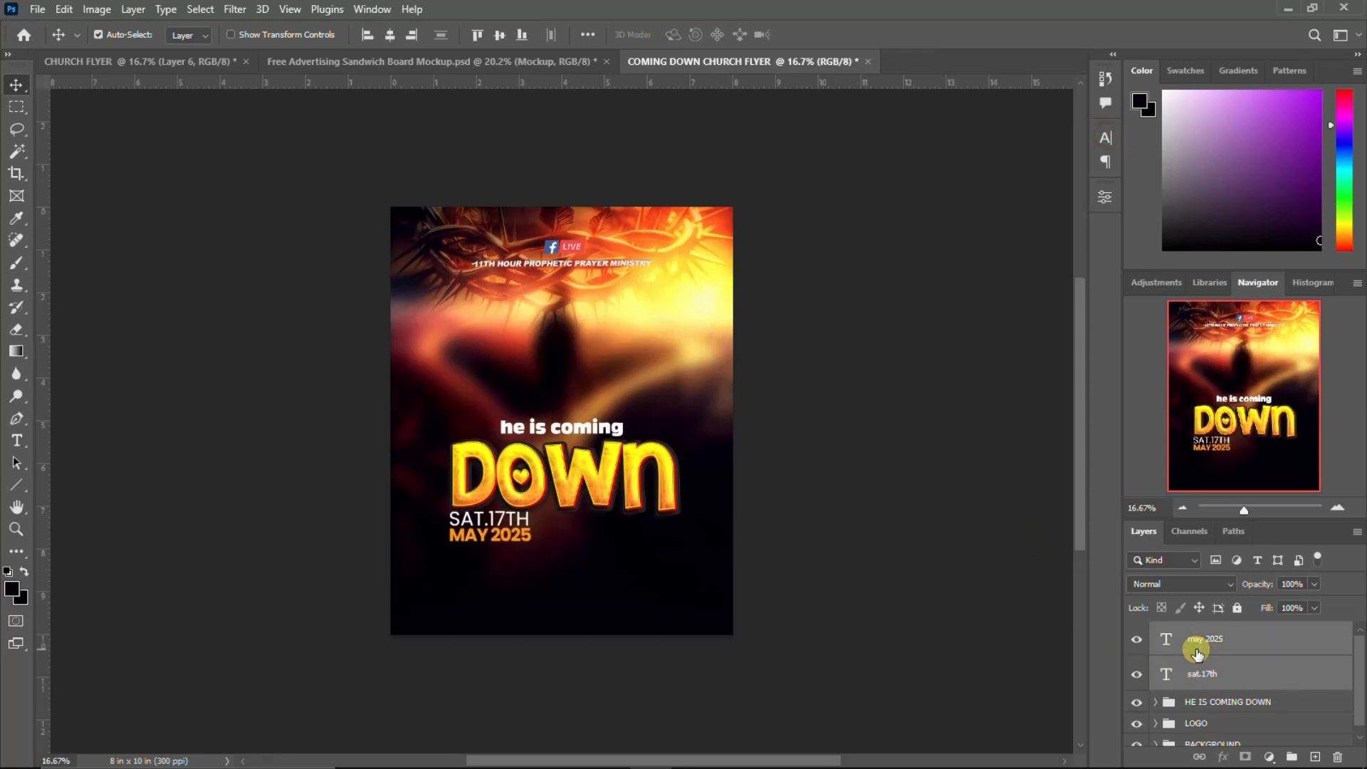
Step: Draw a white rectangle about 438 by 196 px directly to the right of the two date lines
{"action": "left_click", "coordinate": [1196, 651]}
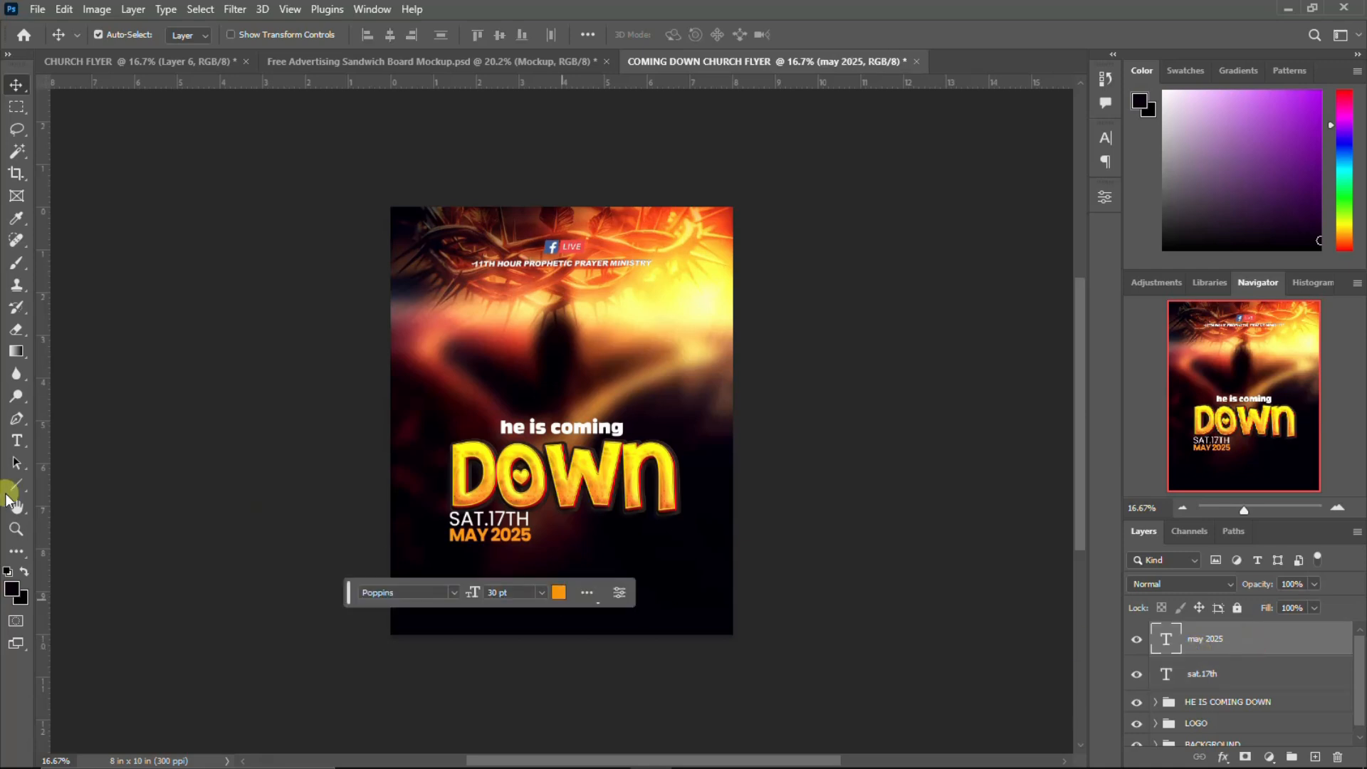
{"action": "left_click_drag", "start_coordinate": [16, 486], "coordinate": [84, 488]}
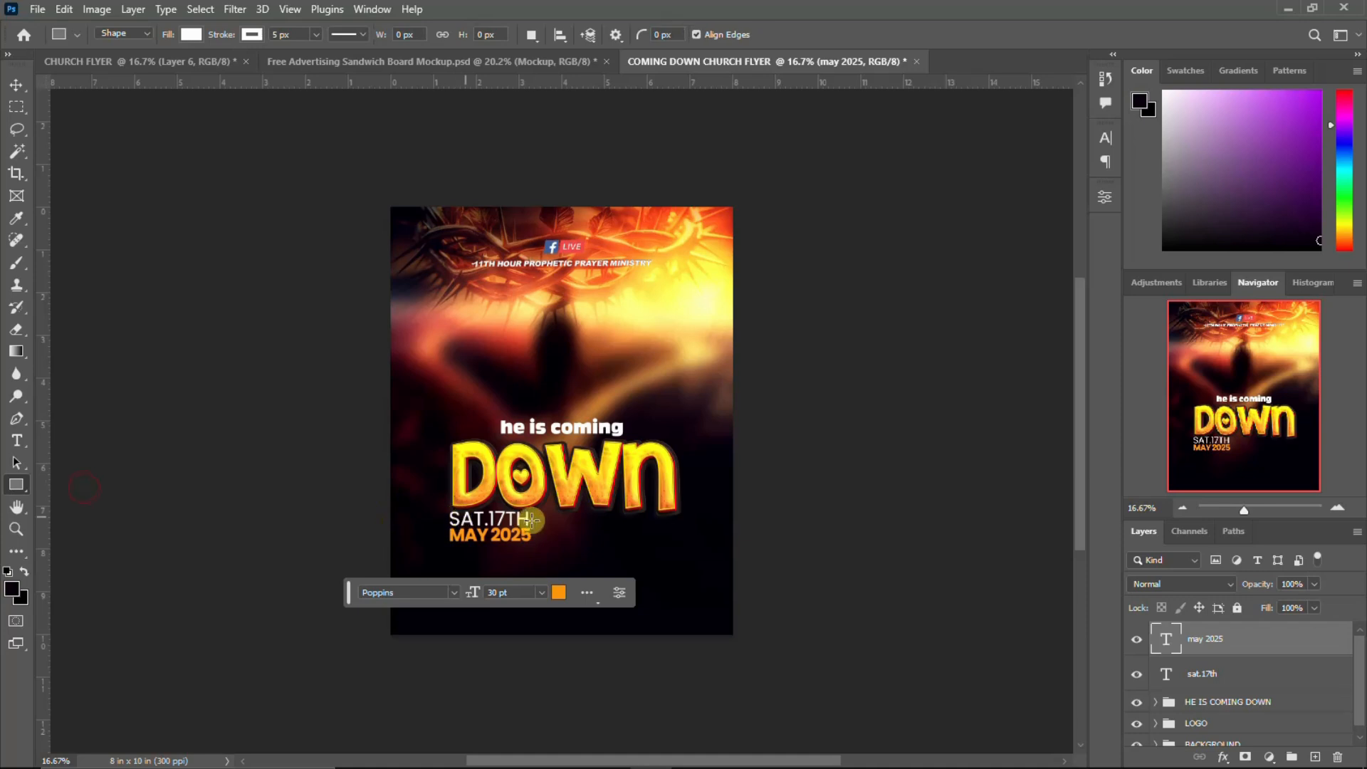
{"action": "left_click_drag", "start_coordinate": [536, 514], "coordinate": [596, 541]}
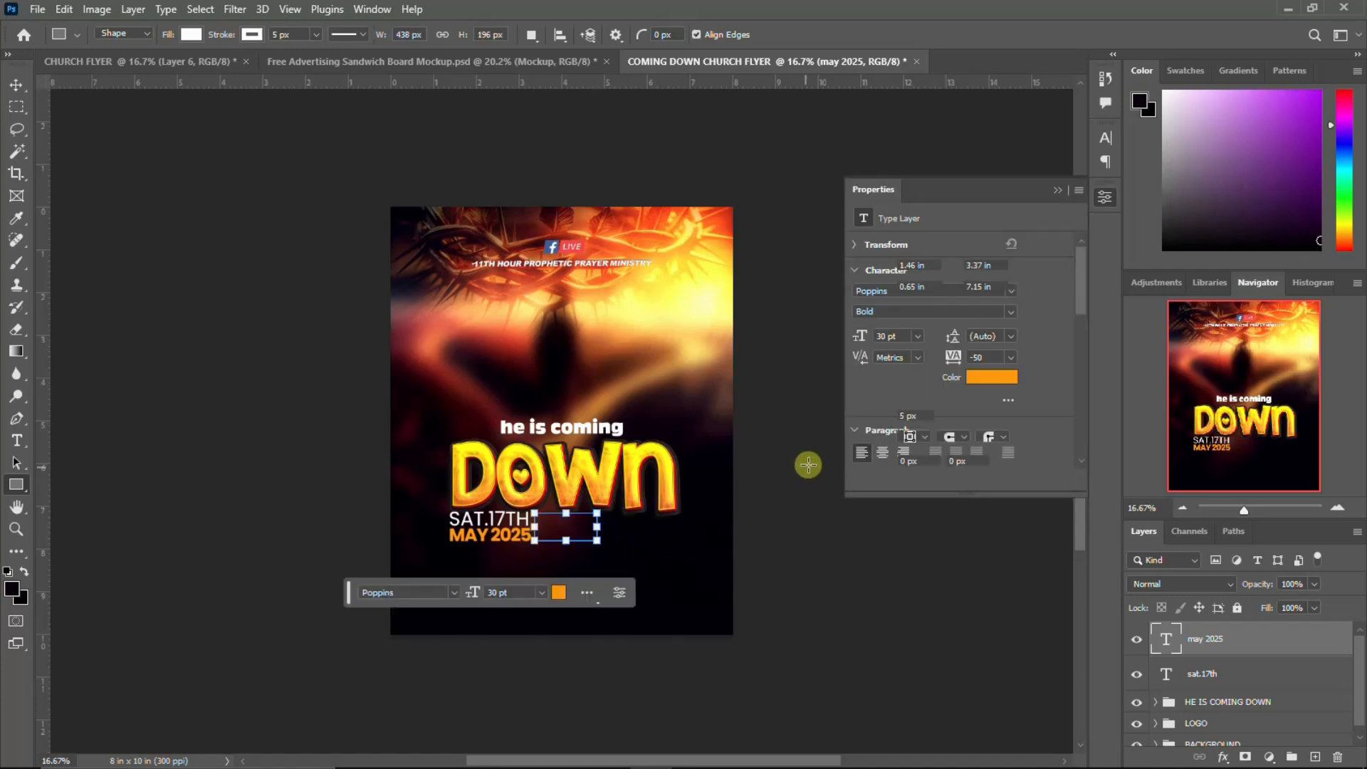
{"action": "left_click", "coordinate": [1107, 200]}
{"action": "left_click", "coordinate": [15, 85]}
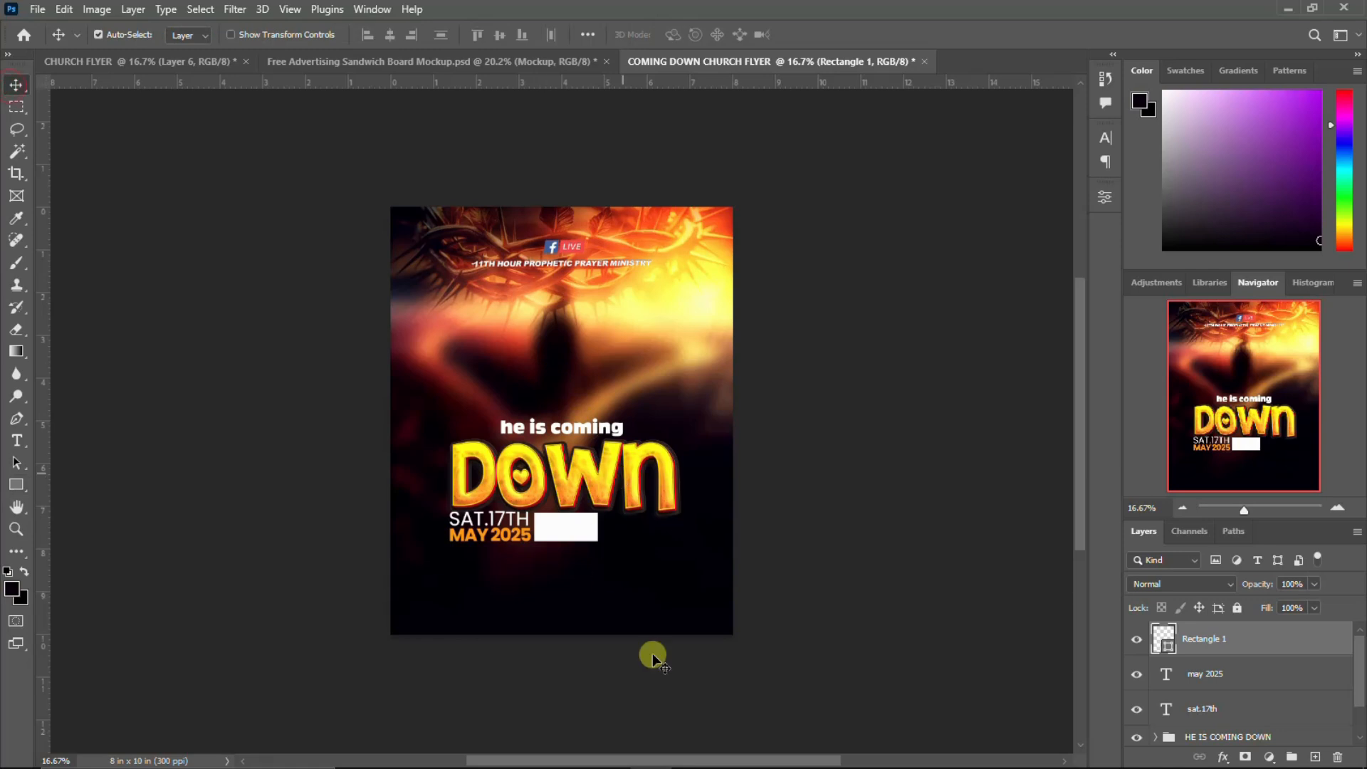
Step: Copy the "9:30pm" line from the Notepad document and return to the flyer in Photoshop
{"action": "left_click", "coordinate": [652, 753]}
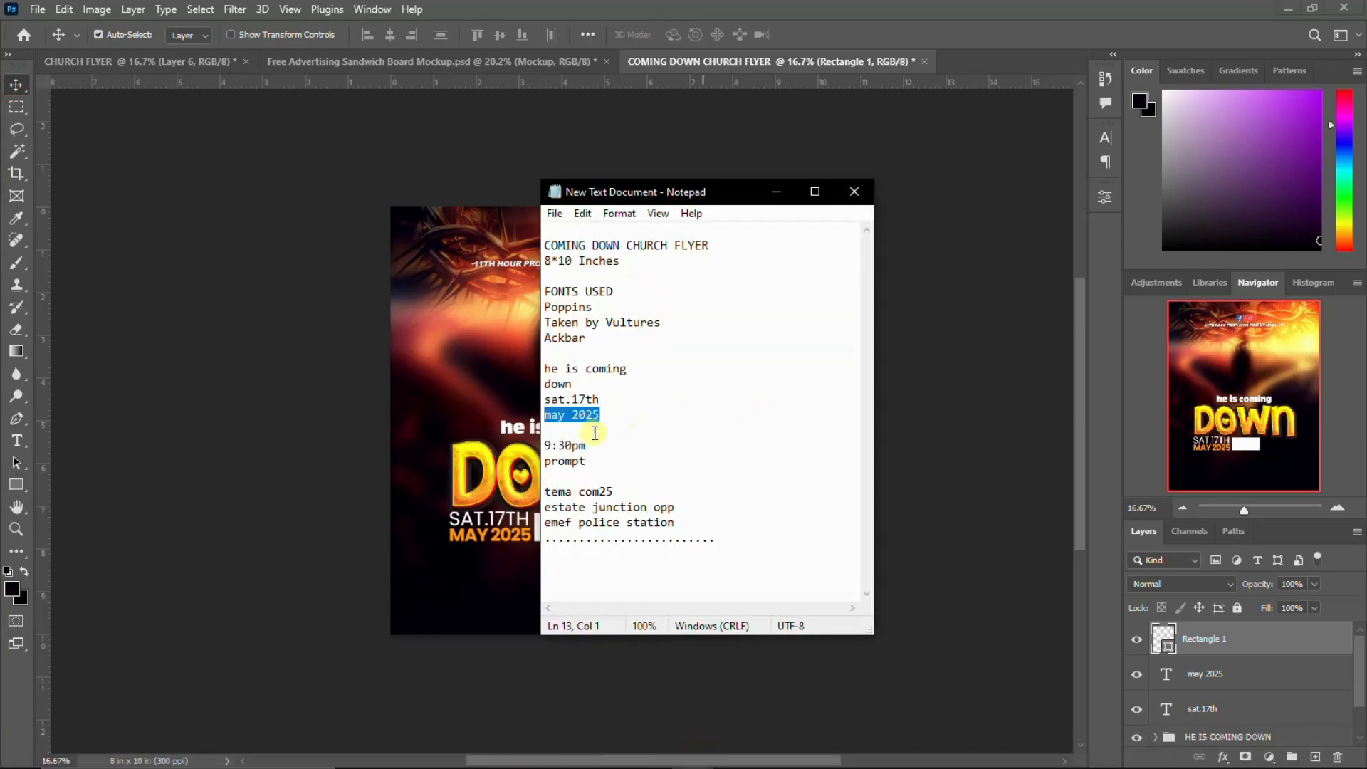
{"action": "left_click_drag", "start_coordinate": [594, 447], "coordinate": [545, 446]}
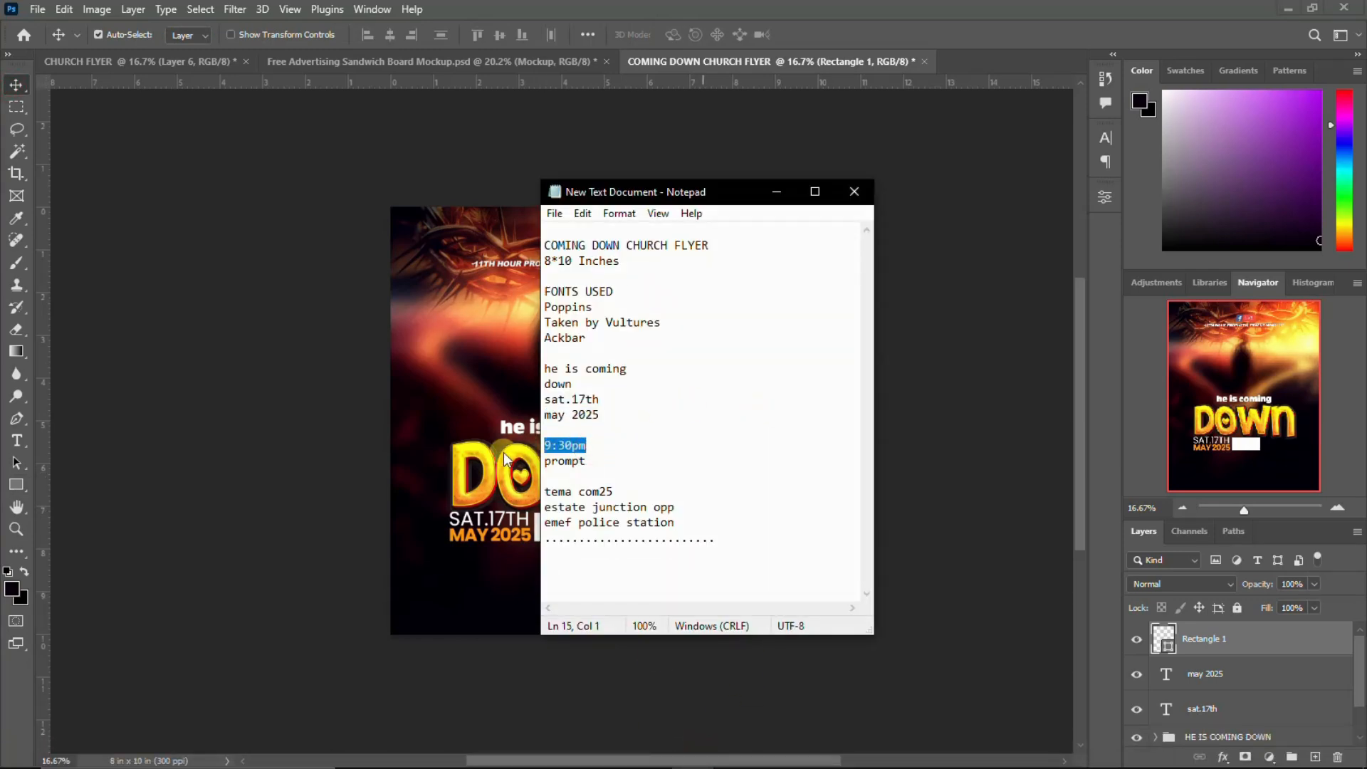
{"action": "left_click", "coordinate": [770, 7]}
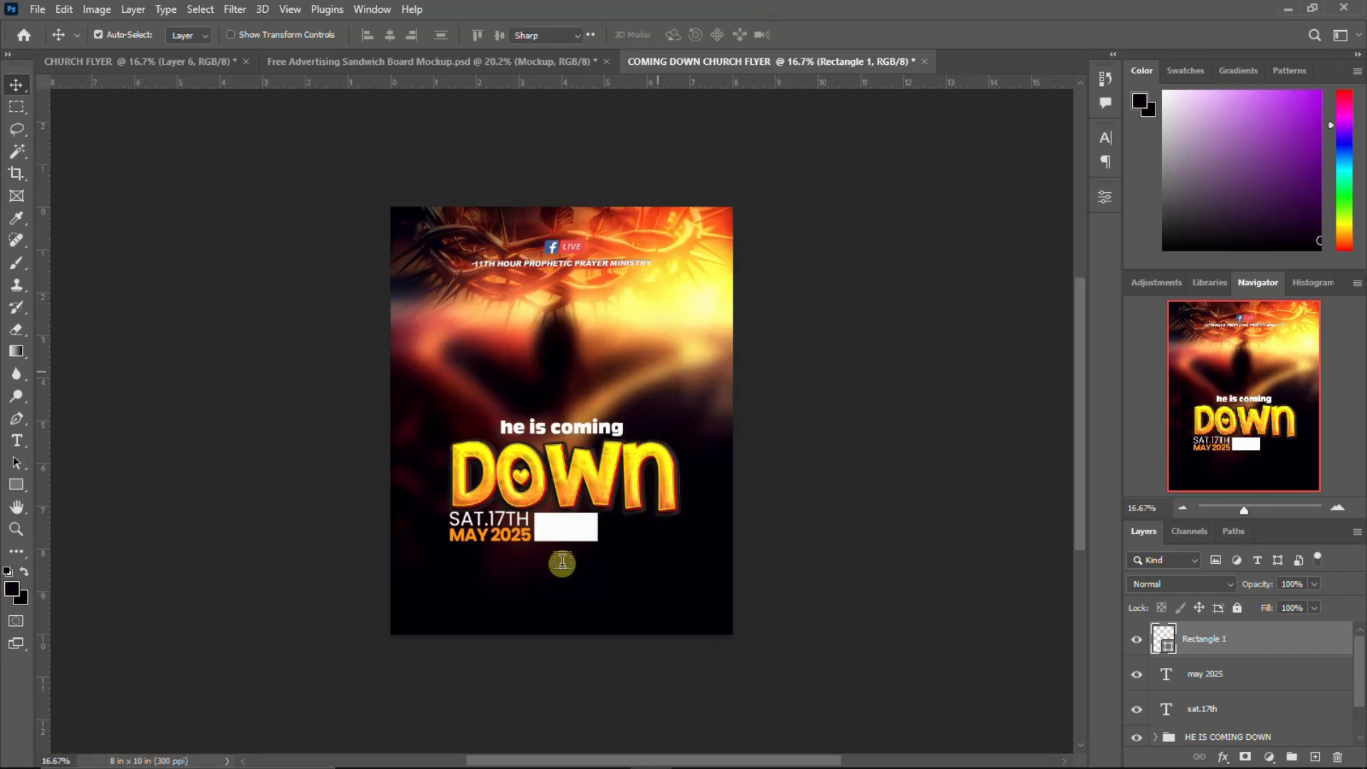
Step: Add a new "9:30pm" text layer in the empty area below the white rectangle
{"action": "left_click", "coordinate": [15, 444]}
{"action": "left_click", "coordinate": [612, 577]}
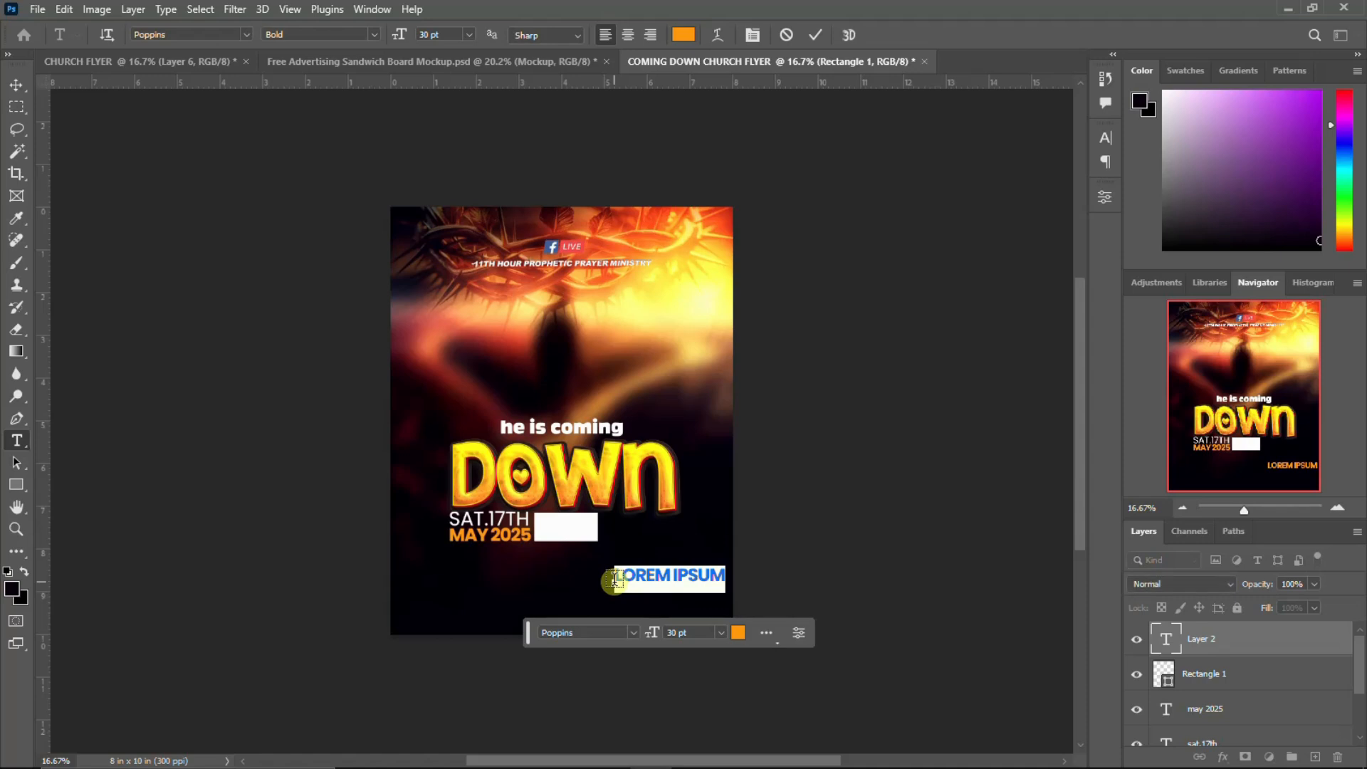
{"action": "type", "text": "9:30PM"}
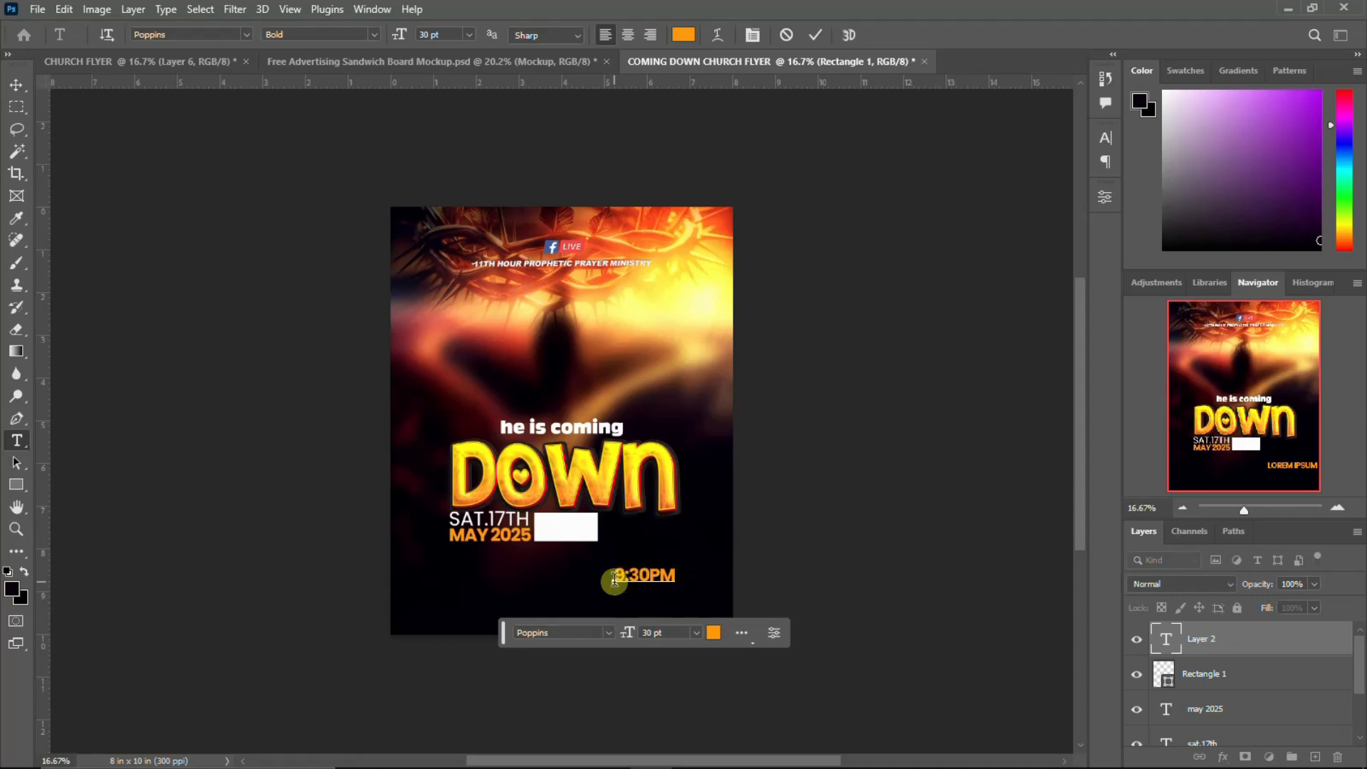
{"action": "key", "text": "ctrl+Return"}
{"action": "key", "text": "v"}
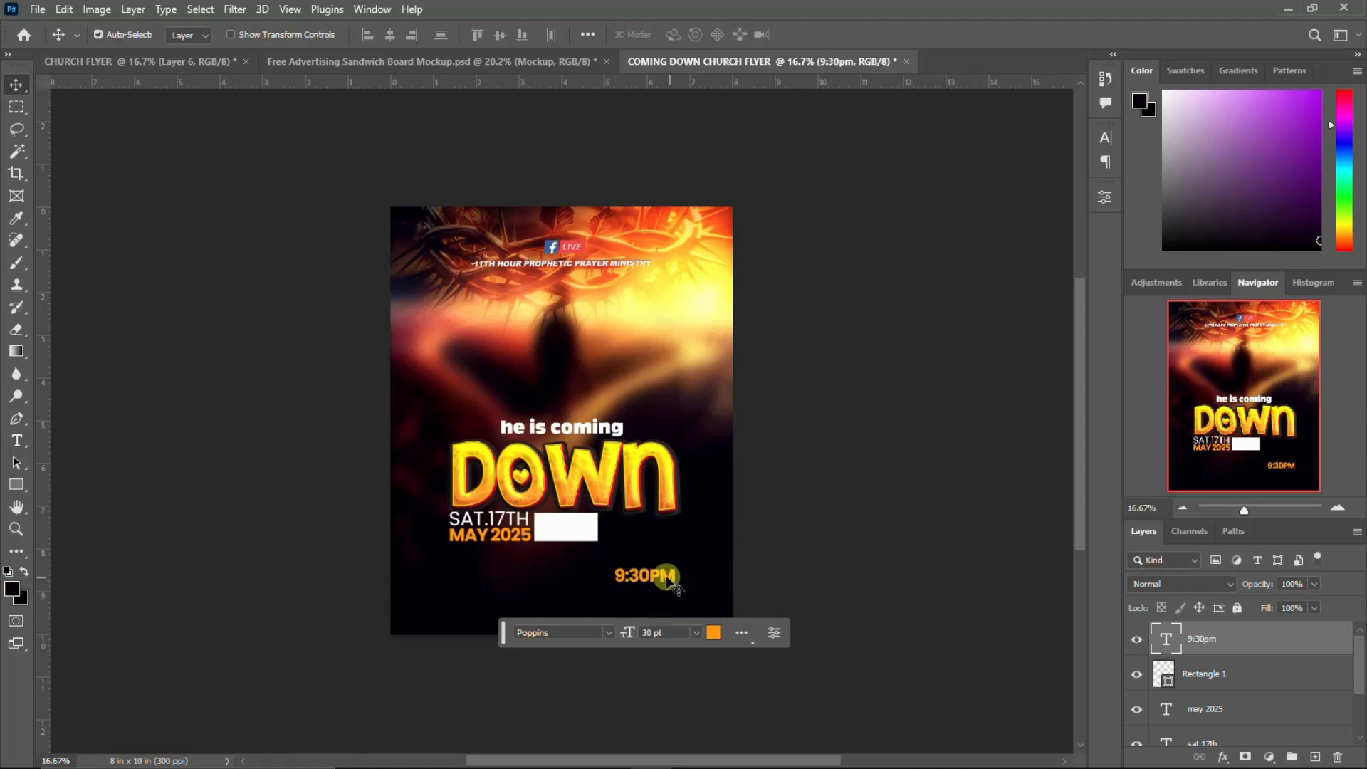
Step: Move the 9:30PM text onto the white rectangle and centre it there both vertically and horizontally
{"action": "left_click_drag", "start_coordinate": [634, 566], "coordinate": [556, 510]}
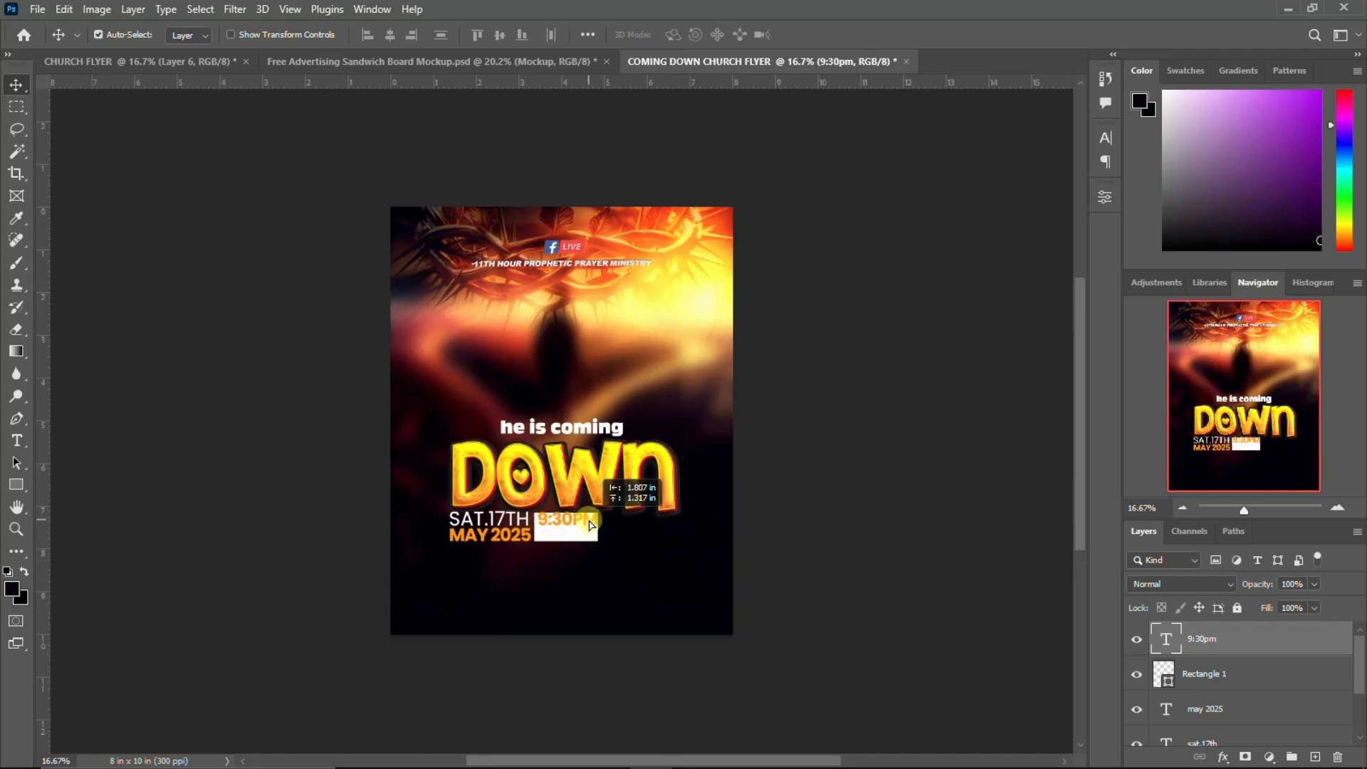
{"action": "left_click", "coordinate": [1166, 673], "text": "ctrl"}
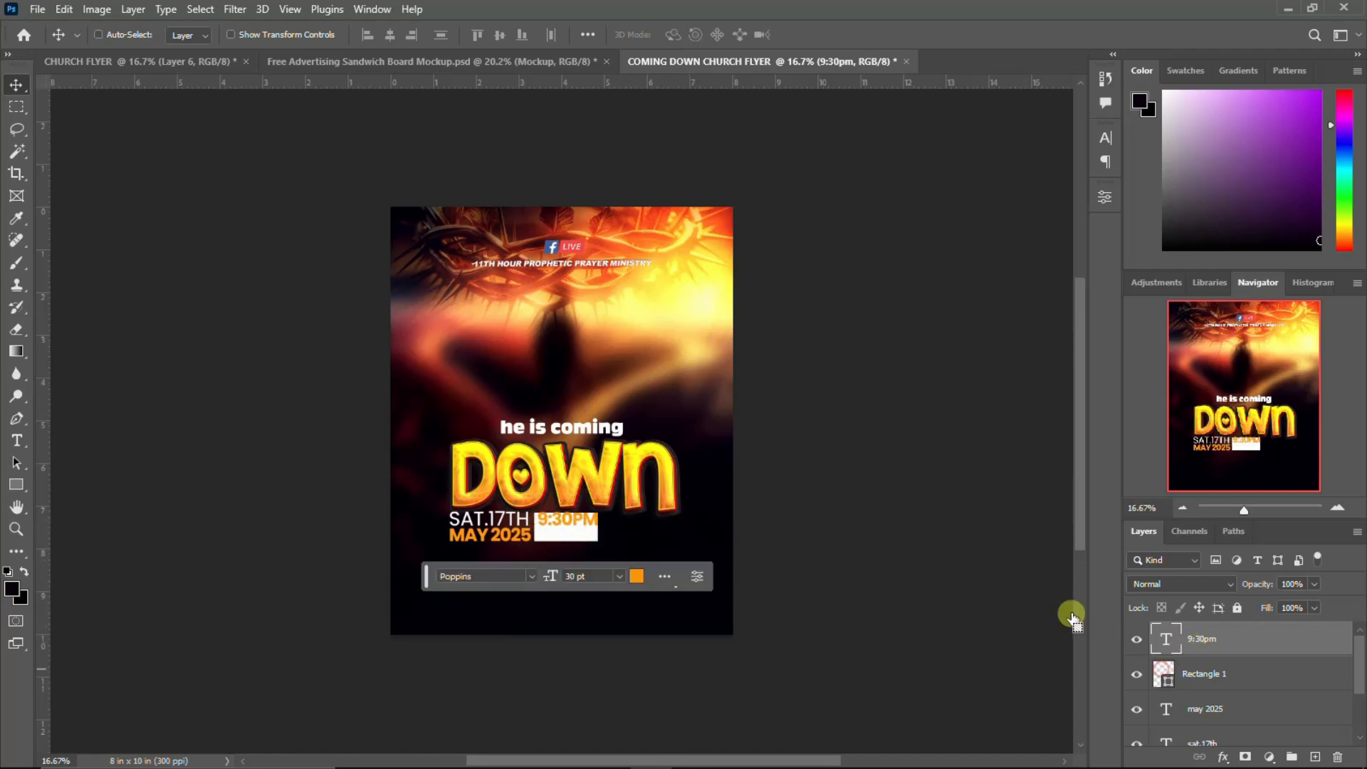
{"action": "left_click", "coordinate": [500, 33]}
{"action": "left_click", "coordinate": [391, 35]}
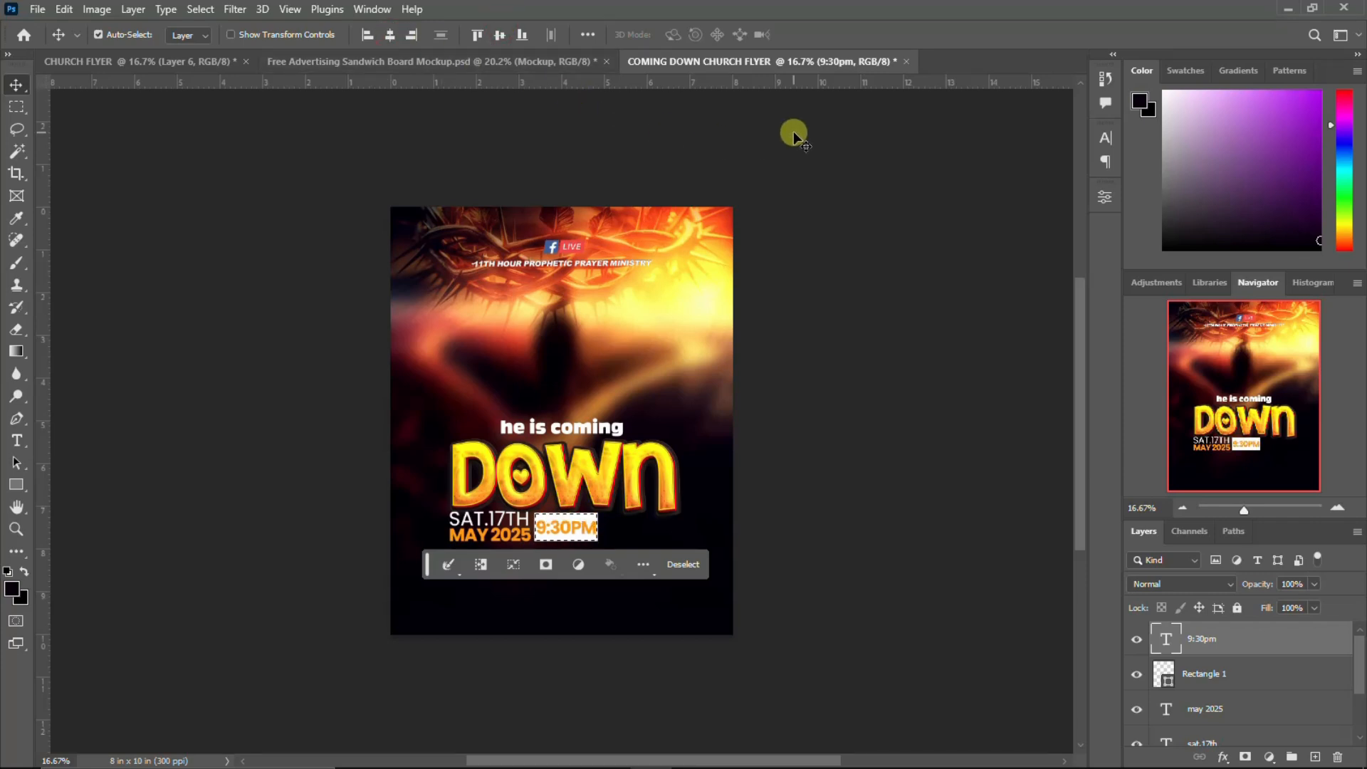
{"action": "key", "text": "ctrl+d"}
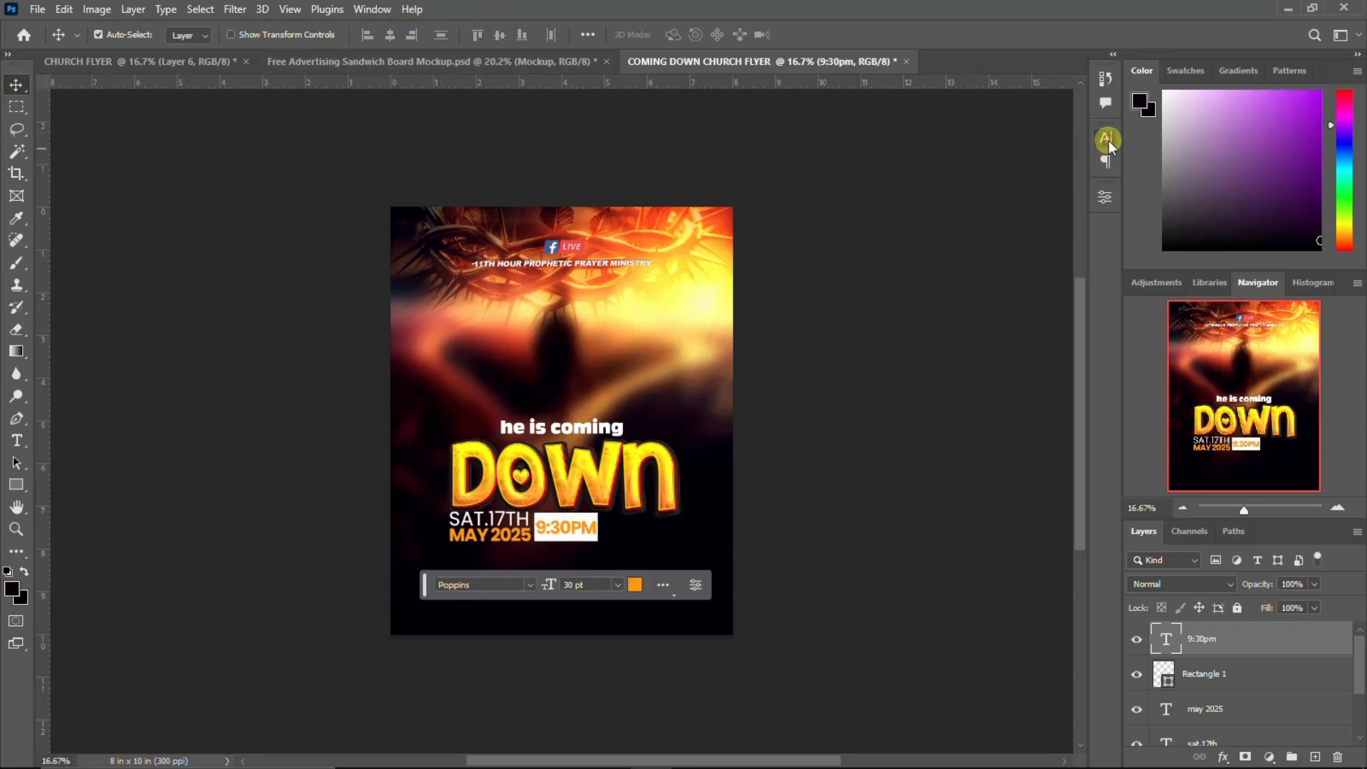
Step: Recolour the 9:30PM text a dark red based on the red tones in the flyer's background
{"action": "left_click", "coordinate": [1106, 143]}
{"action": "left_click", "coordinate": [1058, 228]}
{"action": "left_click", "coordinate": [553, 554]}
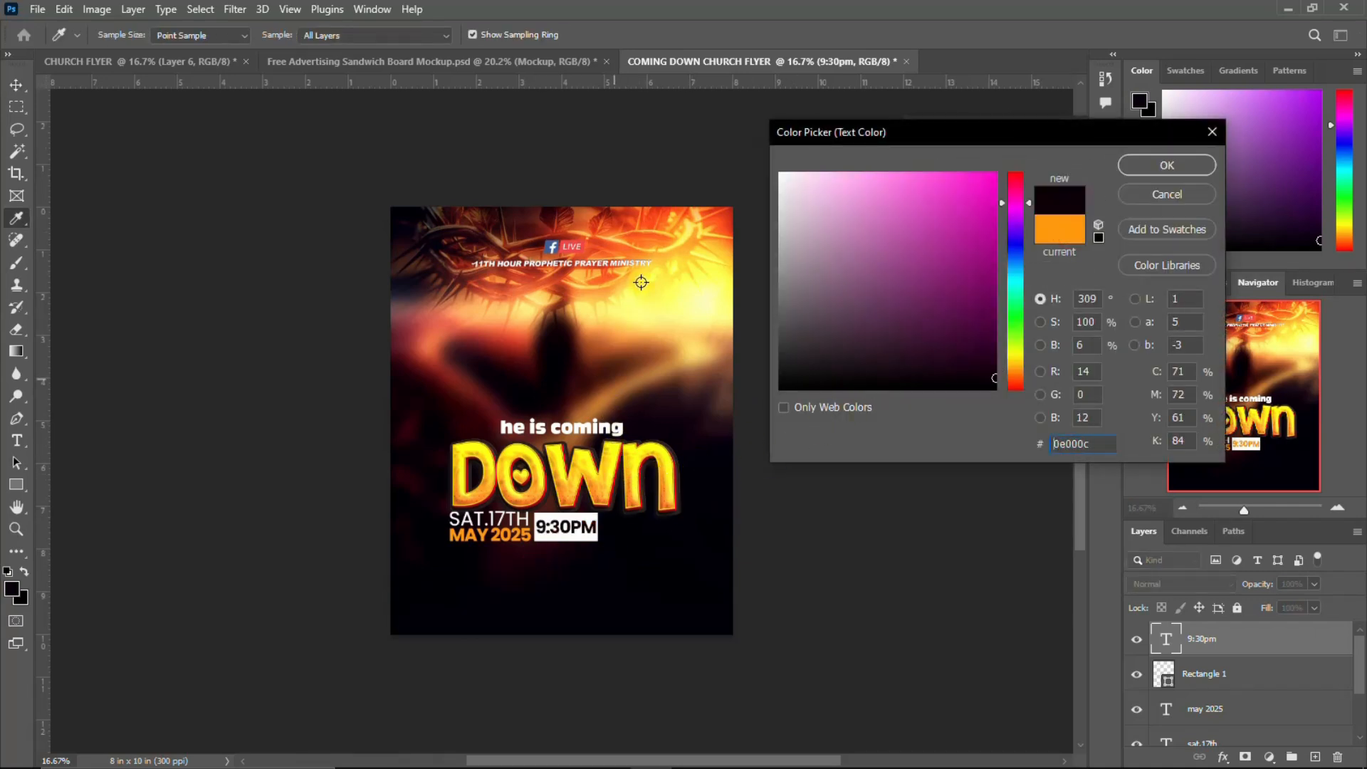
{"action": "left_click", "coordinate": [656, 221]}
{"action": "left_click_drag", "start_coordinate": [986, 252], "coordinate": [1007, 250]}
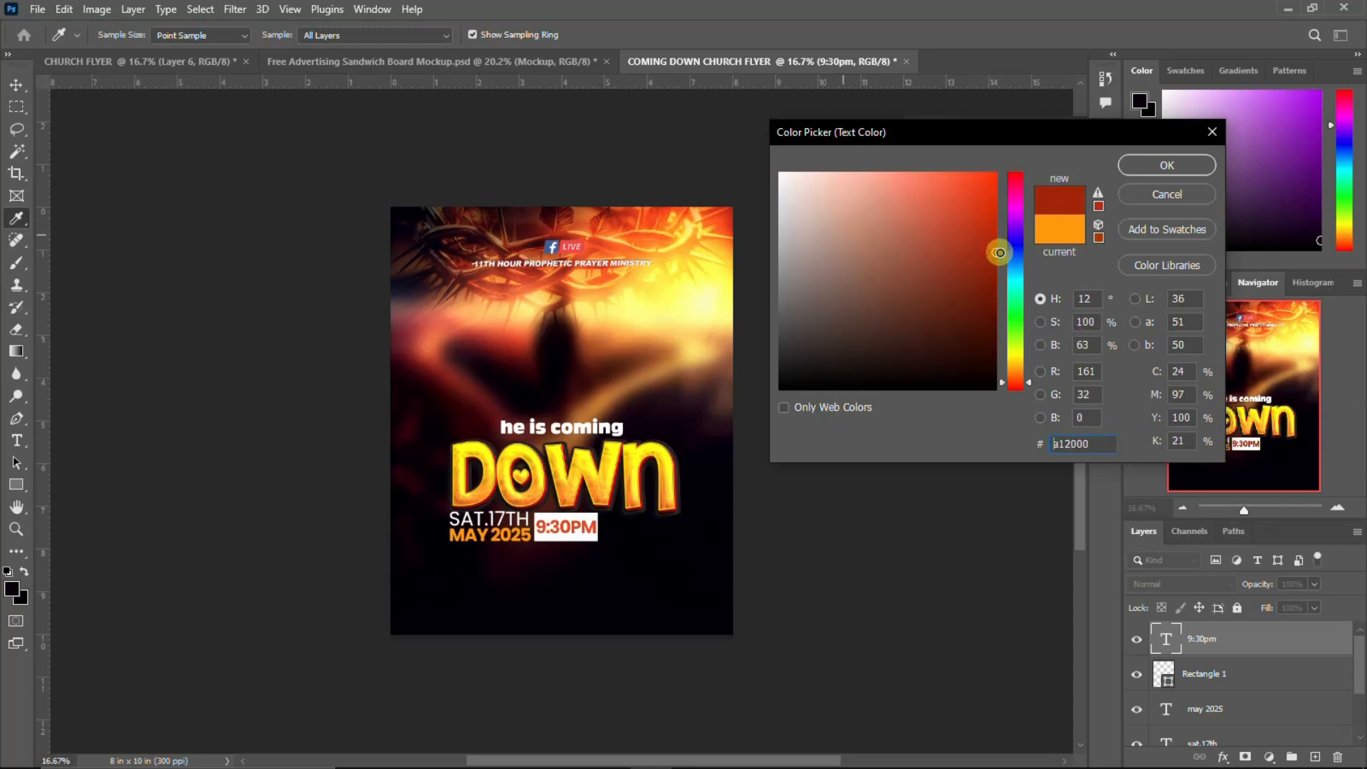
{"action": "left_click_drag", "start_coordinate": [983, 296], "coordinate": [995, 285]}
{"action": "left_click", "coordinate": [1168, 166]}
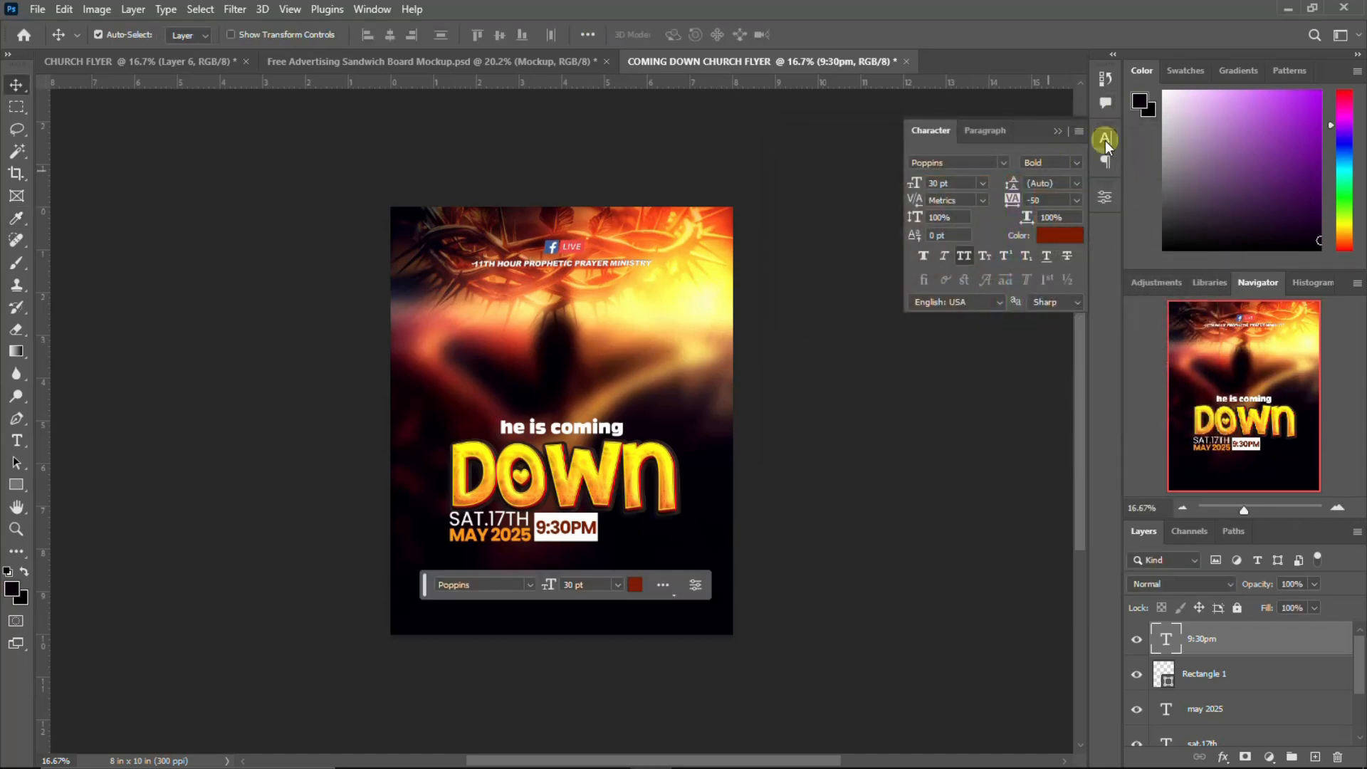
{"action": "left_click", "coordinate": [1106, 138]}
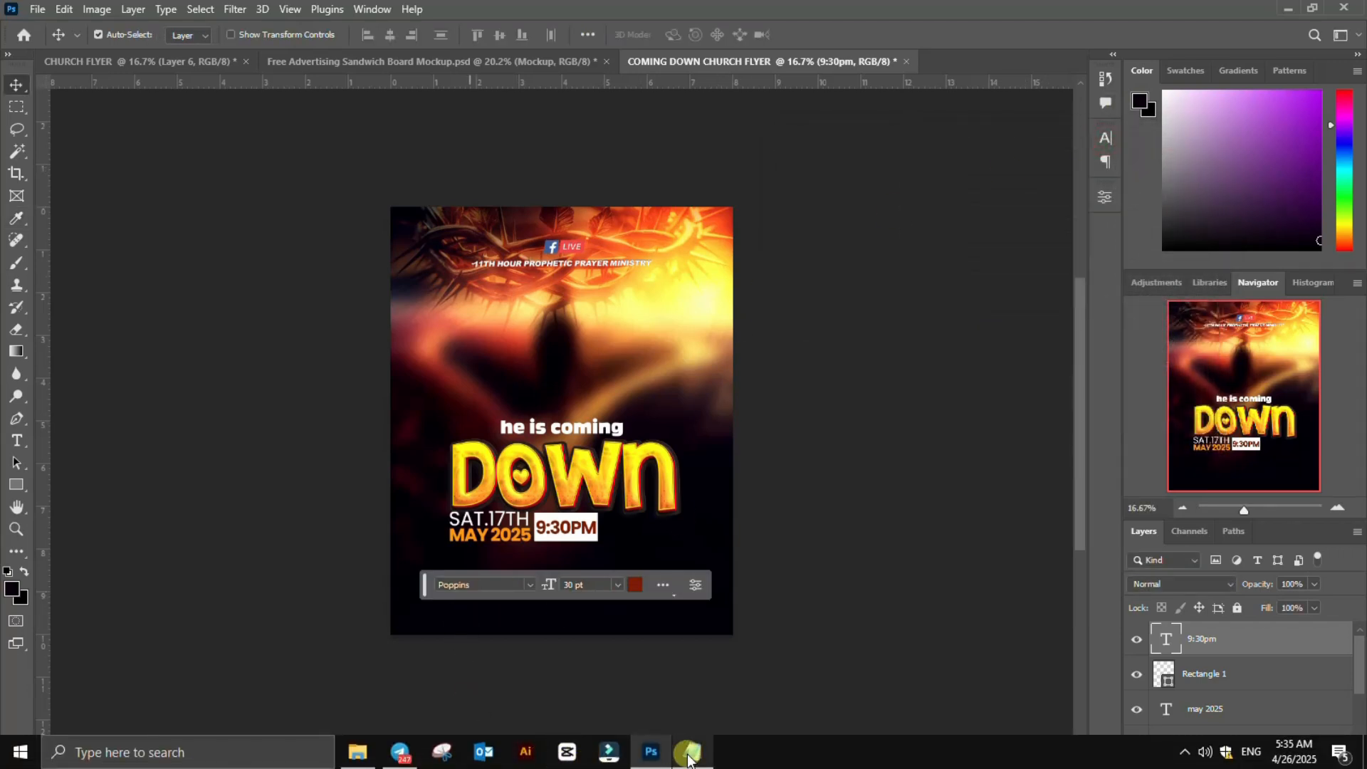
Step: Add the Notepad line "tema com25" as new text to the right of the 9:30PM box, sized at 20 pt
{"action": "left_click", "coordinate": [685, 753]}
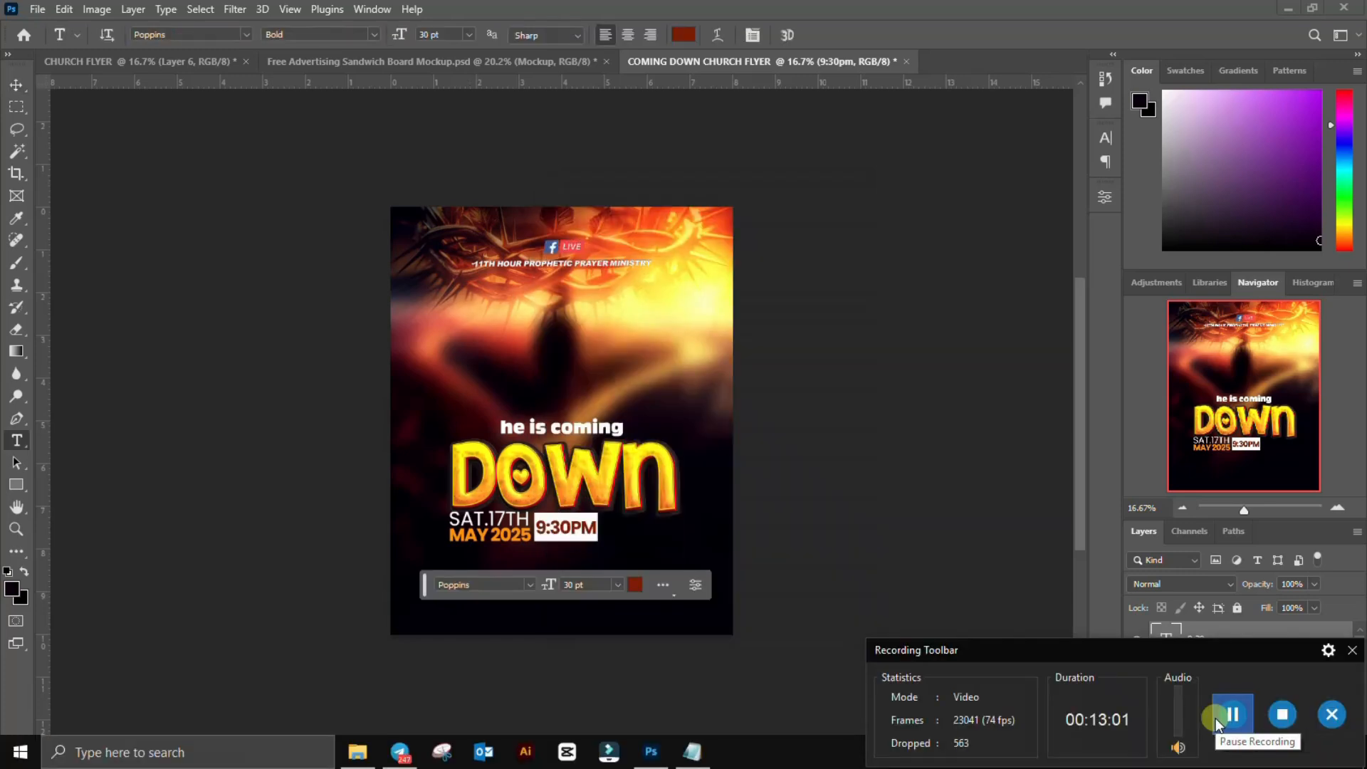
{"action": "key", "text": "v"}
{"action": "left_click", "coordinate": [16, 438]}
{"action": "left_click", "coordinate": [623, 526]}
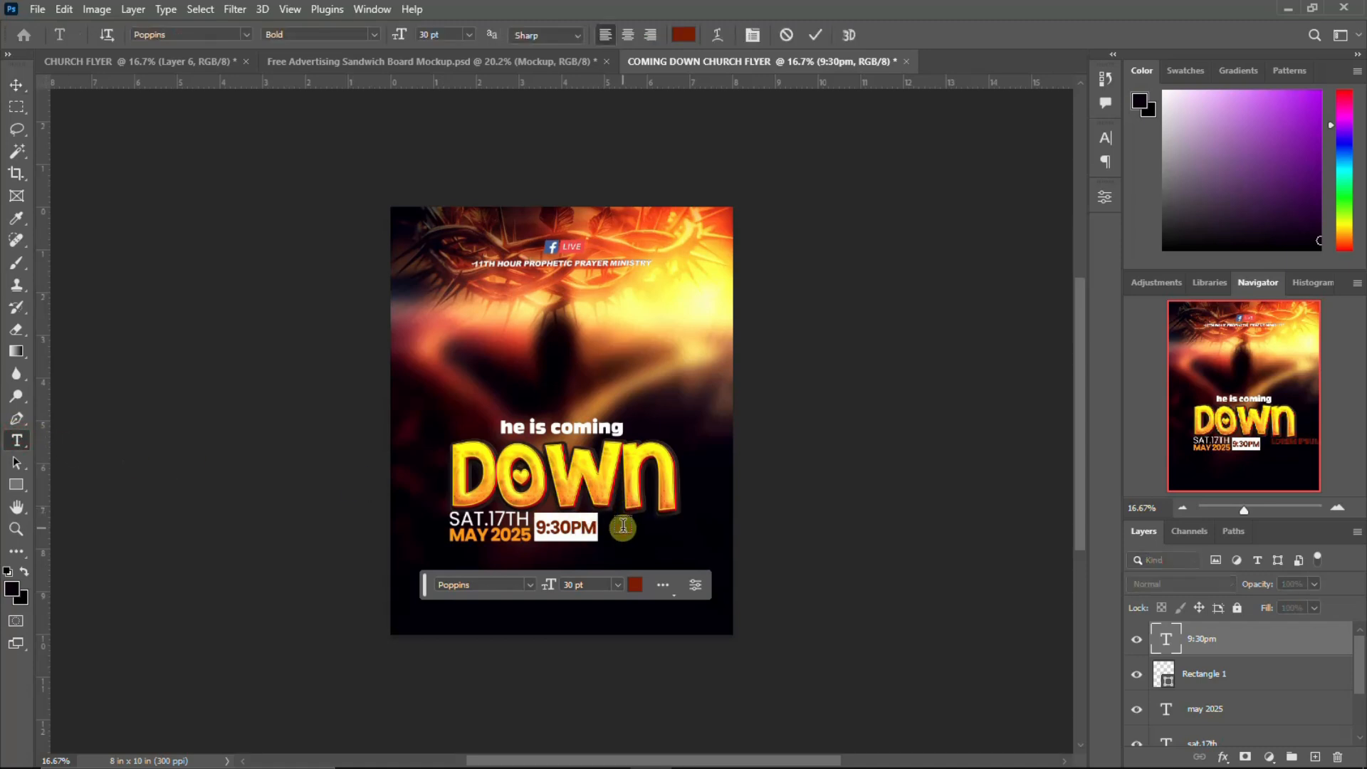
{"action": "left_click", "coordinate": [625, 530]}
{"action": "type", "text": "tema com25"}
{"action": "key", "text": "ctrl+Return"}
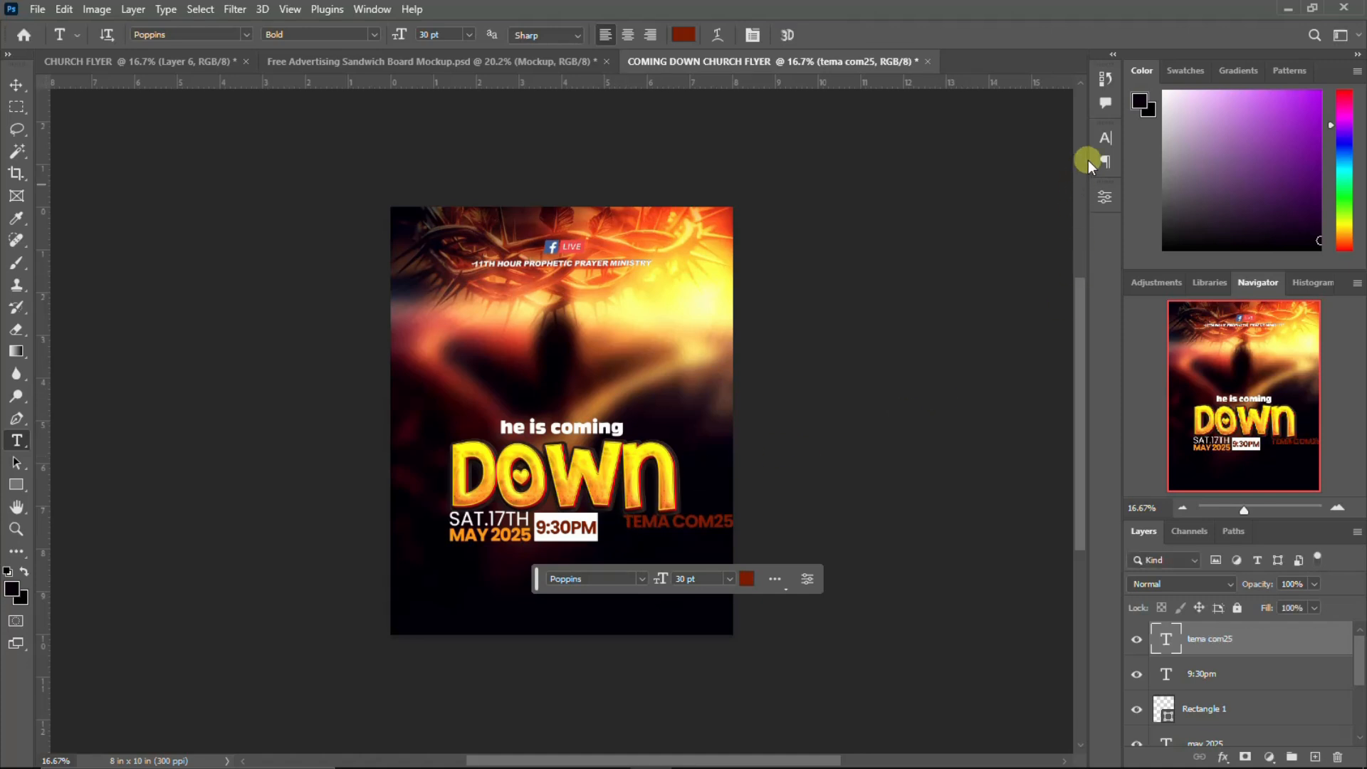
{"action": "left_click", "coordinate": [1107, 134]}
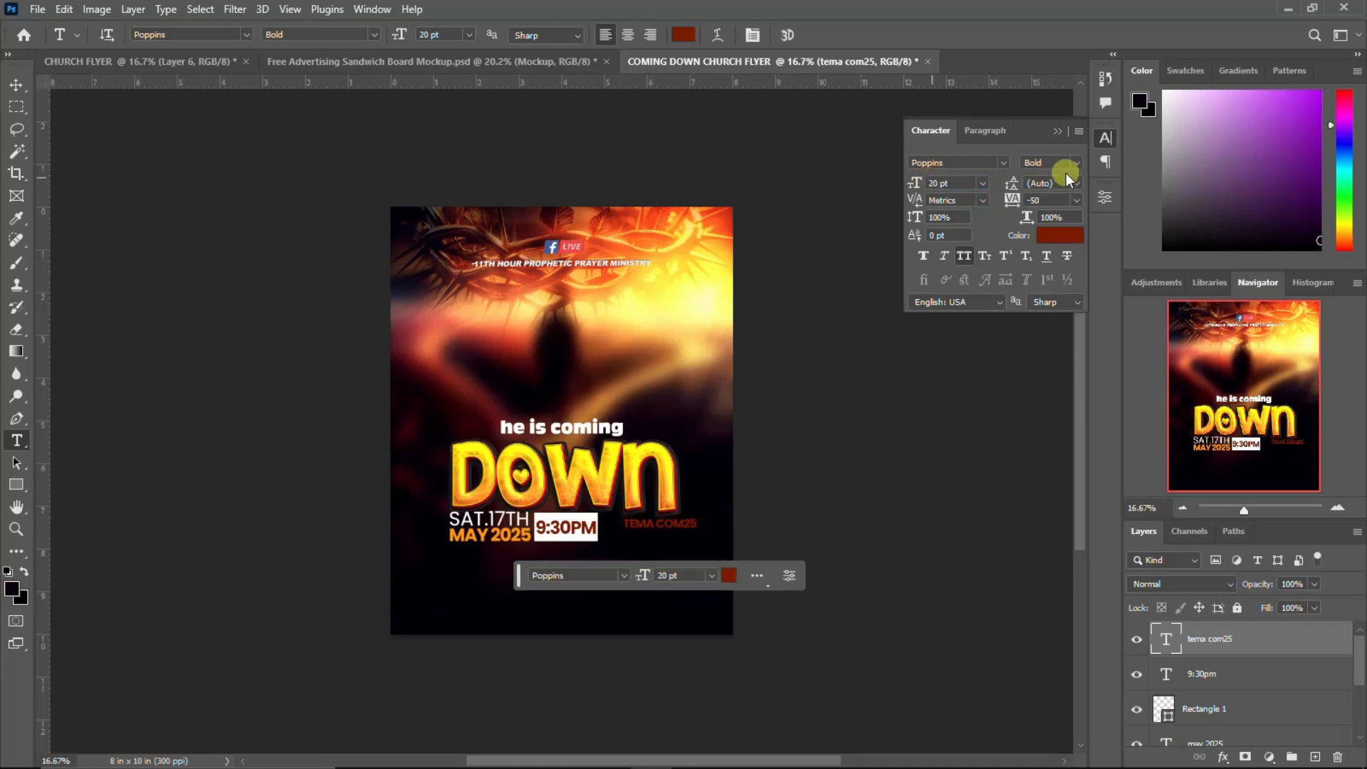
Step: Recolour the TEMA COM25 text white by sampling the white of the 9:30PM box
{"action": "left_click", "coordinate": [1060, 235]}
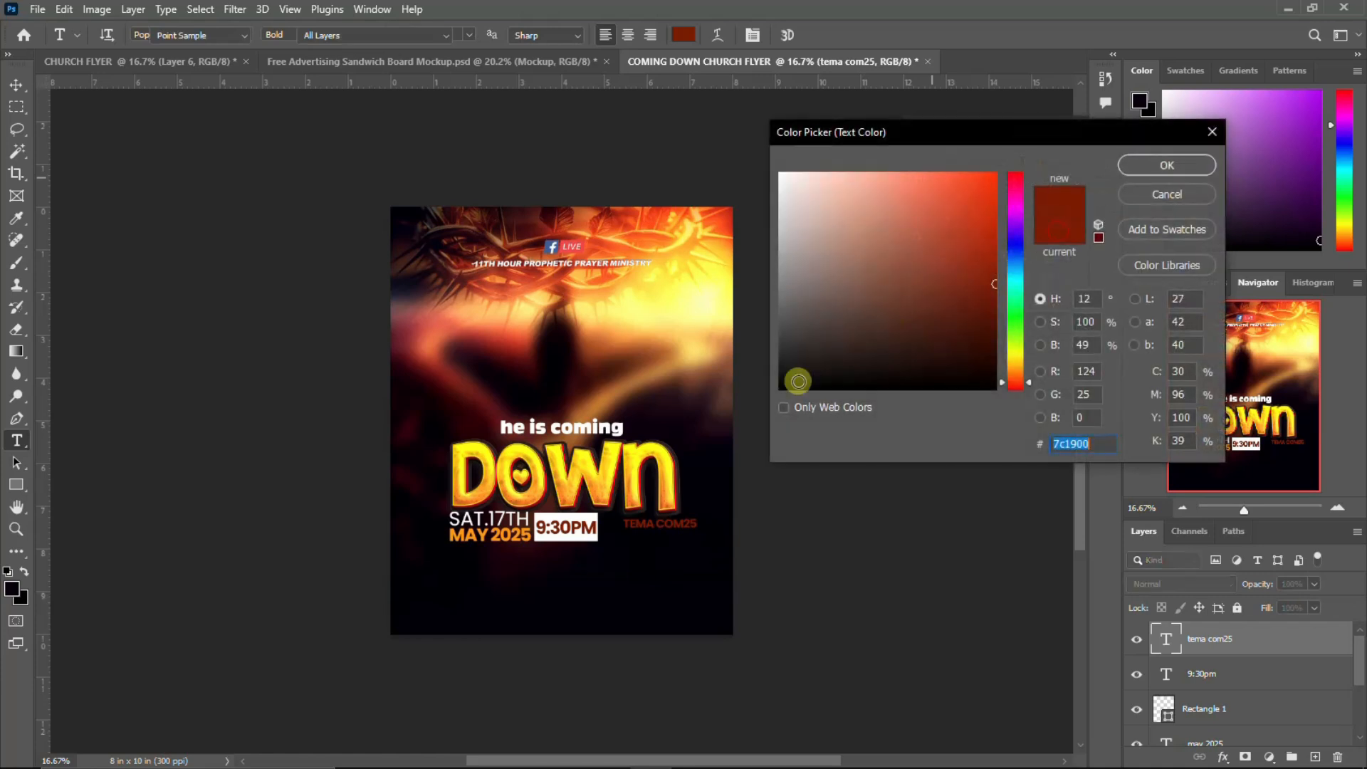
{"action": "left_click", "coordinate": [570, 520]}
{"action": "left_click", "coordinate": [1190, 161]}
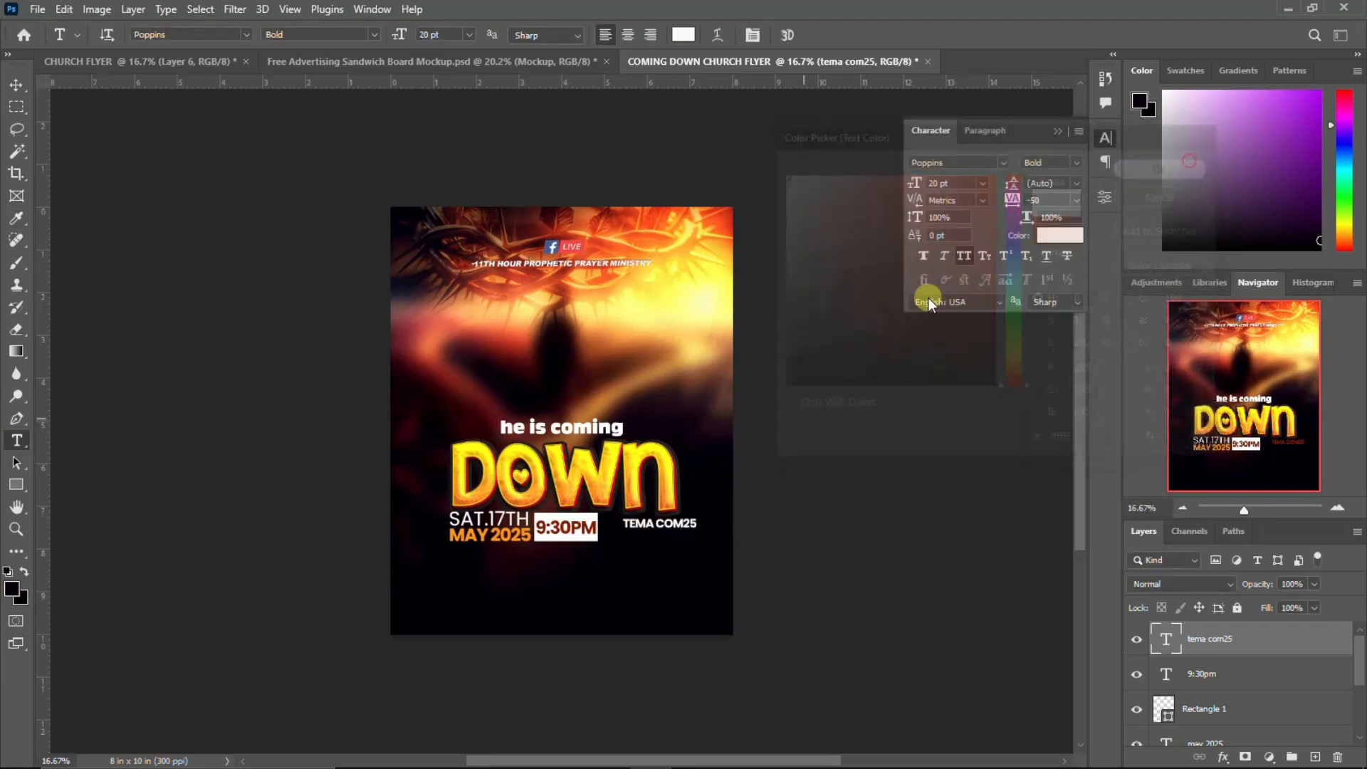
Step: Move the TEMA COM25 text leftward and slightly up so it sits right beside the upper part of the 9:30PM box
{"action": "left_click", "coordinate": [16, 85]}
{"action": "key", "text": "shift+Left"}
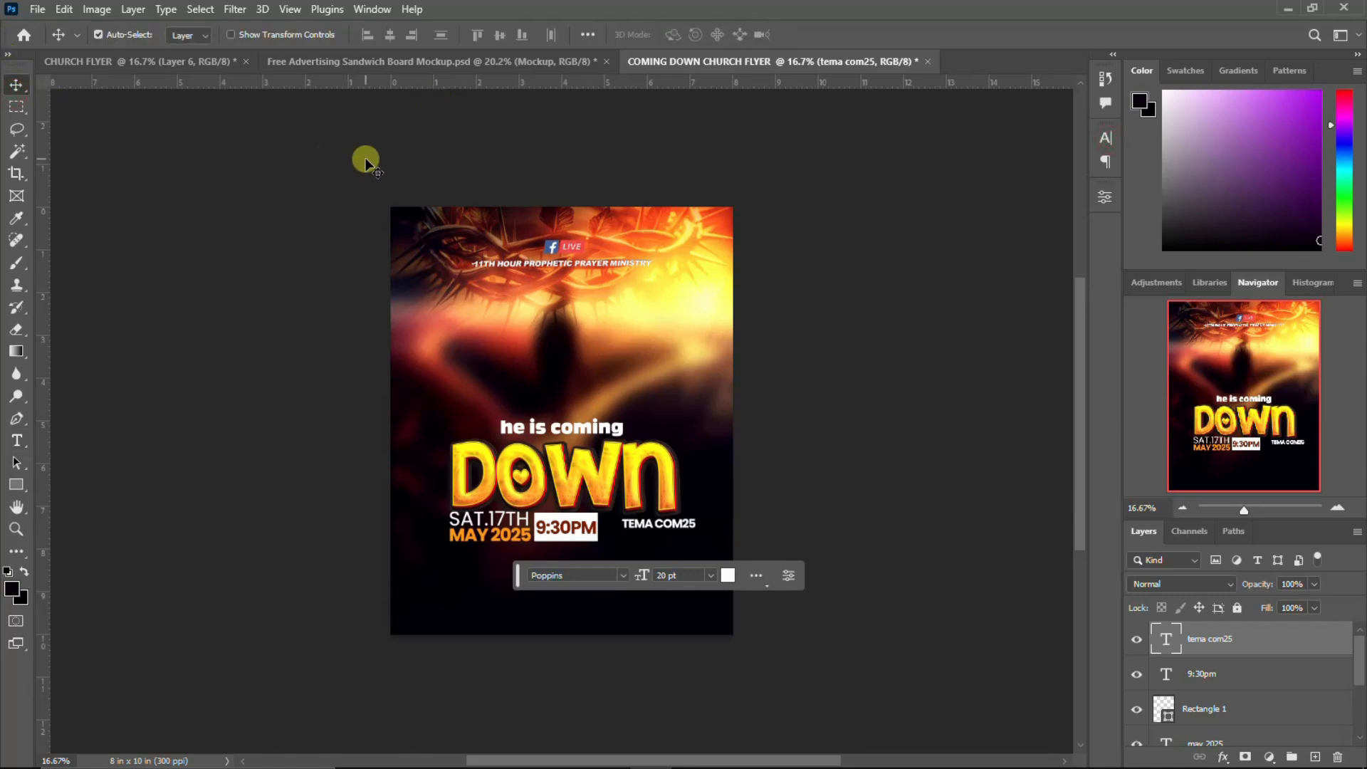
{"action": "key", "text": "shift+Left"}
{"action": "key", "text": "shift+Left"}
{"action": "key", "text": "shift+Left"}
{"action": "key", "text": "shift+Left"}
{"action": "key", "text": "shift+Left"}
{"action": "key", "text": "shift+Left"}
{"action": "key", "text": "shift+Left"}
{"action": "key", "text": "shift+Left"}
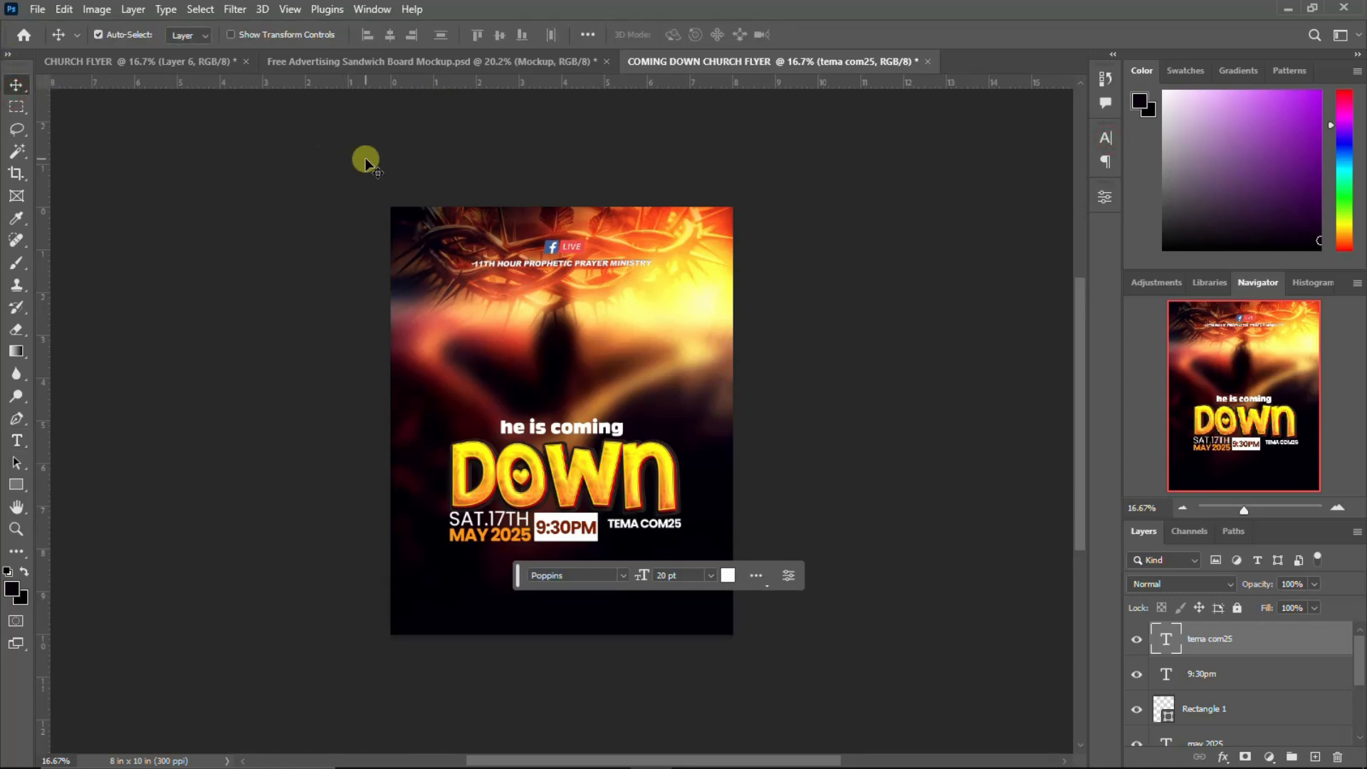
{"action": "key", "text": "shift+Up"}
{"action": "key", "text": "shift+Up"}
{"action": "key", "text": "shift+Up"}
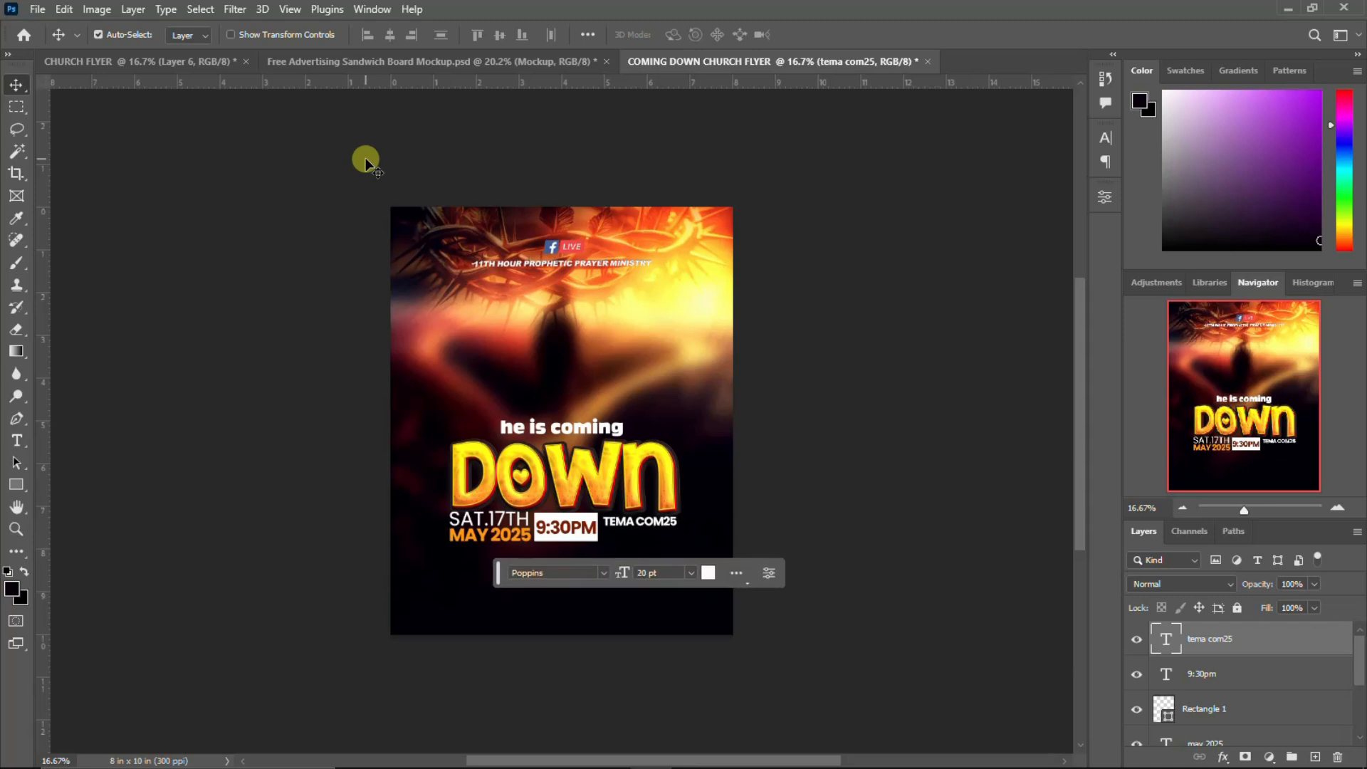
{"action": "key", "text": "shift+Left"}
{"action": "key", "text": "shift+Left"}
{"action": "key", "text": "shift+Left"}
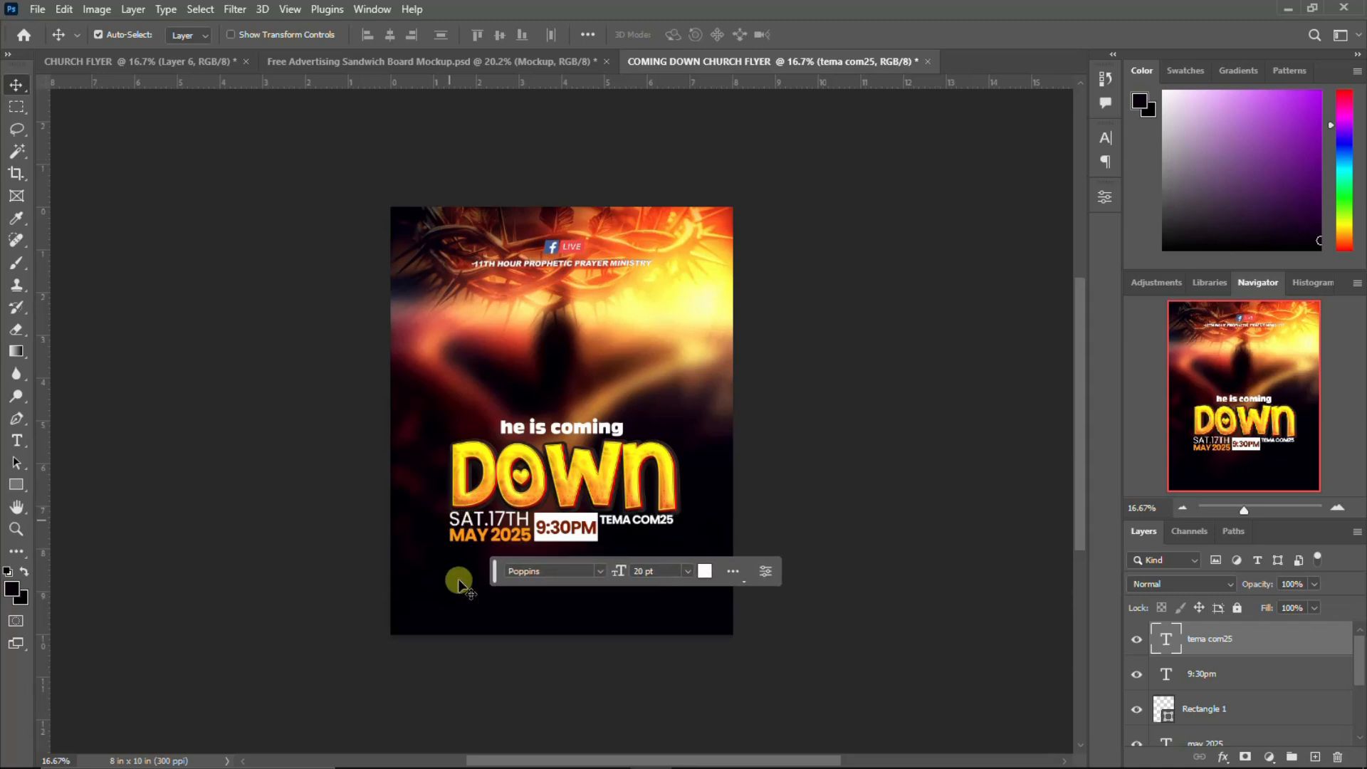
Step: Copy the two venue lines below "tema com25" from Notepad and add them as a new text layer under the TEMA COM25 text
{"action": "left_click", "coordinate": [676, 753]}
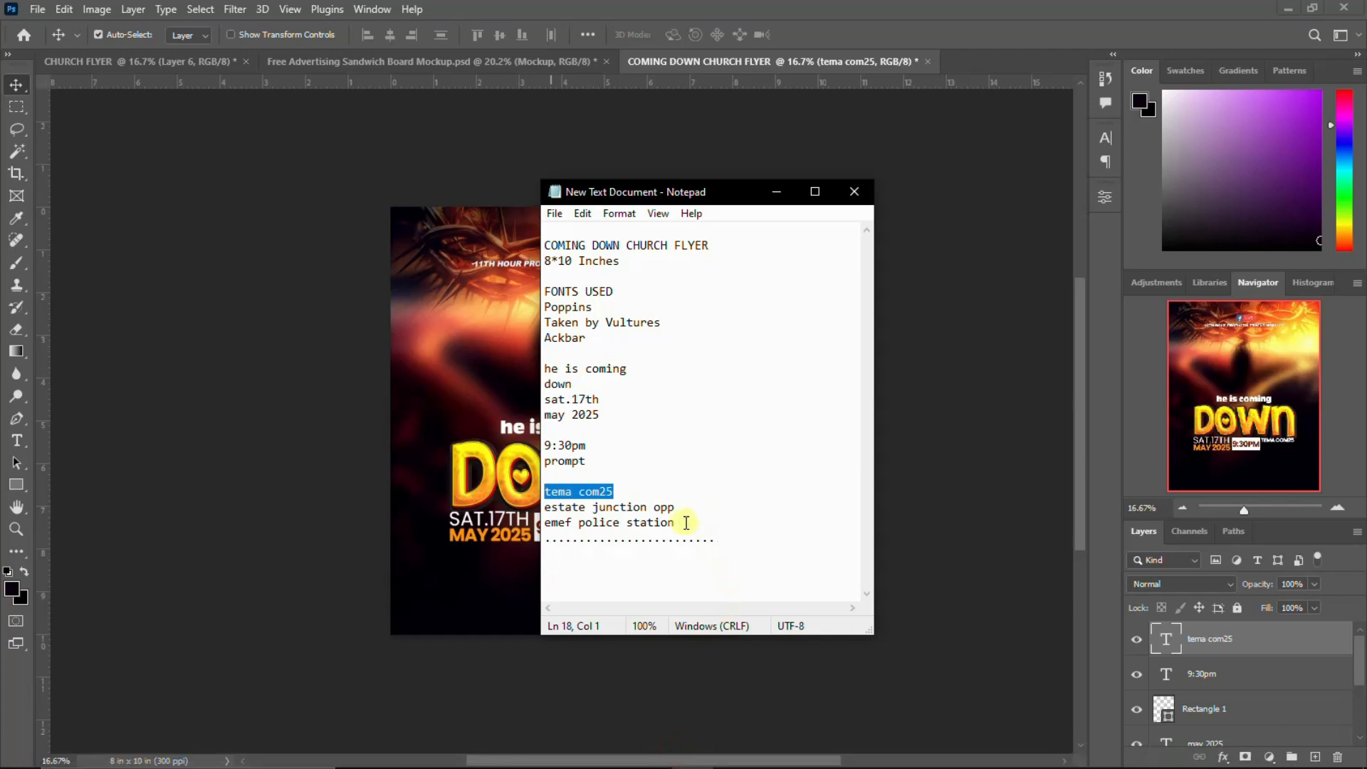
{"action": "left_click_drag", "start_coordinate": [683, 523], "coordinate": [507, 505]}
{"action": "left_click", "coordinate": [915, 4]}
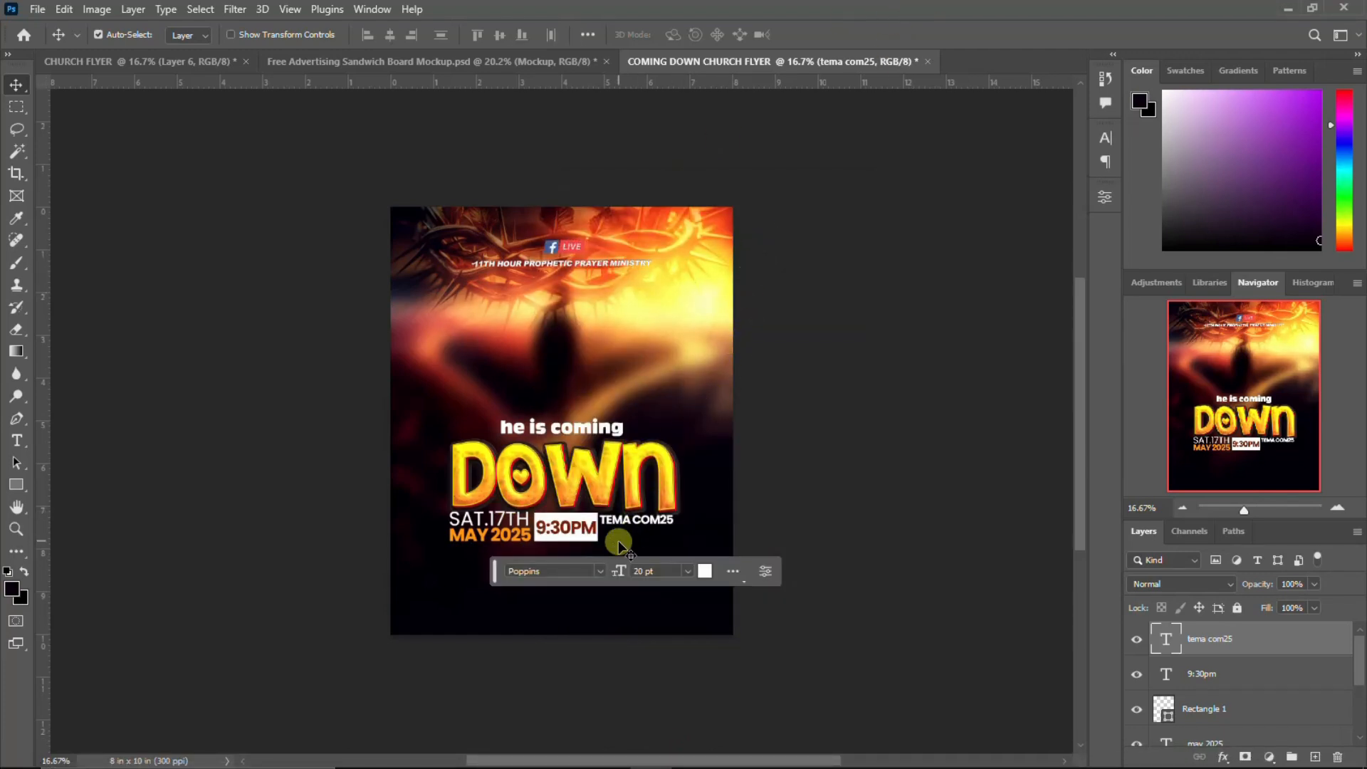
{"action": "left_click_drag", "start_coordinate": [494, 568], "coordinate": [494, 681]}
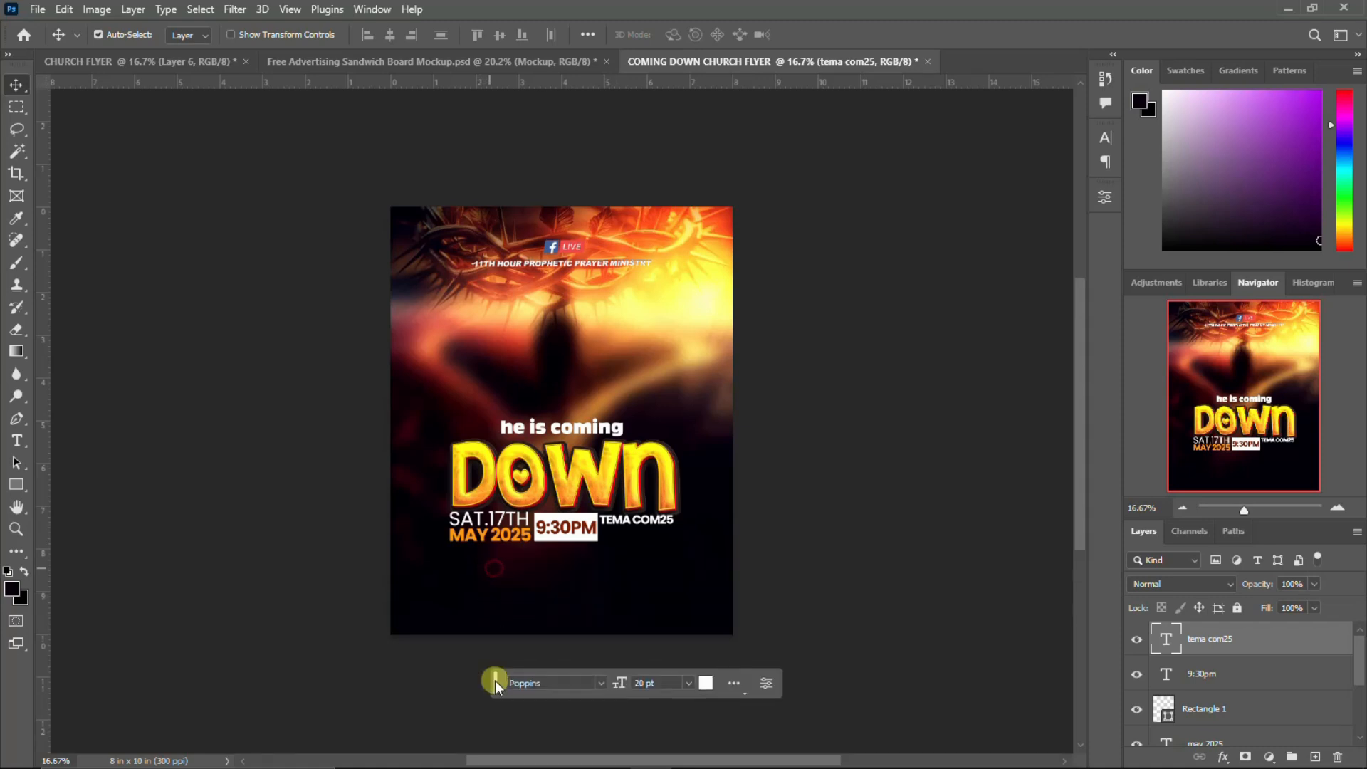
{"action": "left_click", "coordinate": [14, 442]}
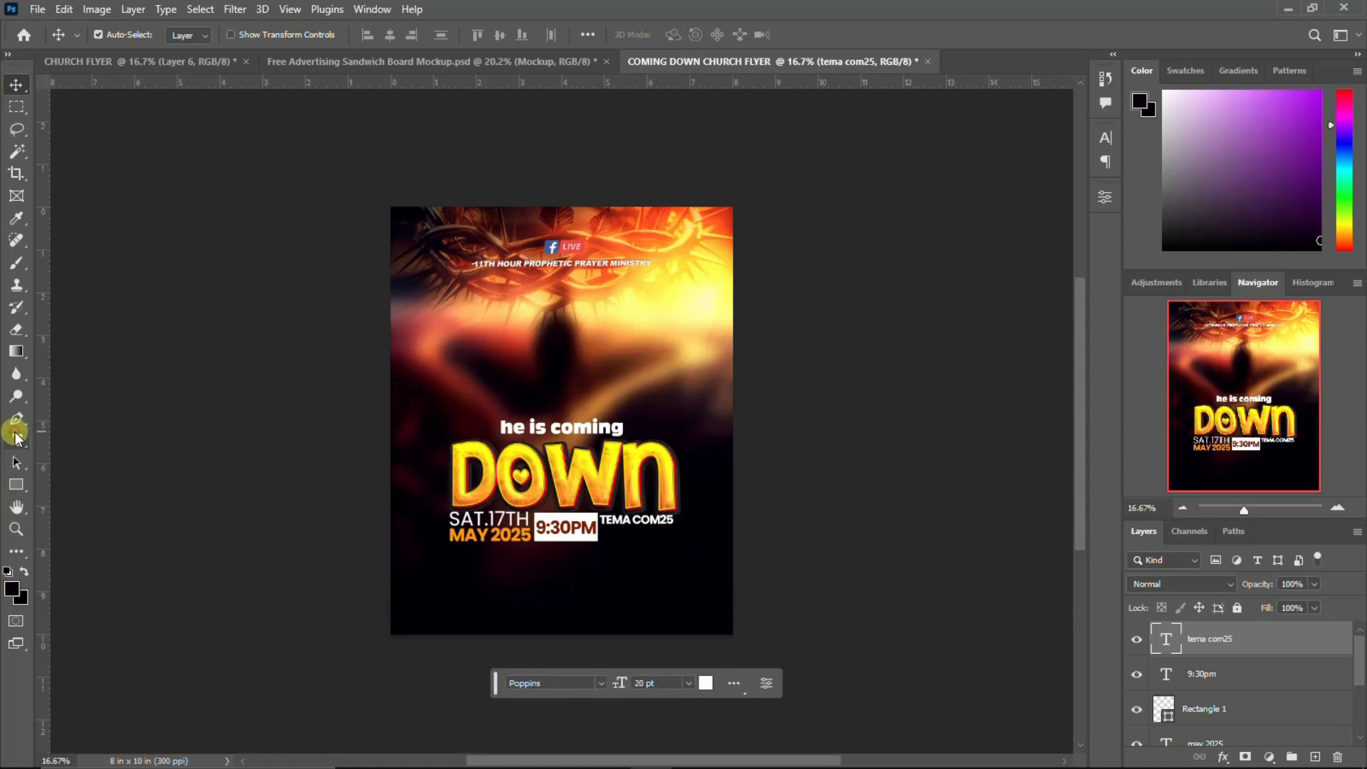
{"action": "left_click", "coordinate": [626, 535]}
{"action": "key", "text": "BackSpace"}
{"action": "key", "text": "ctrl+v"}
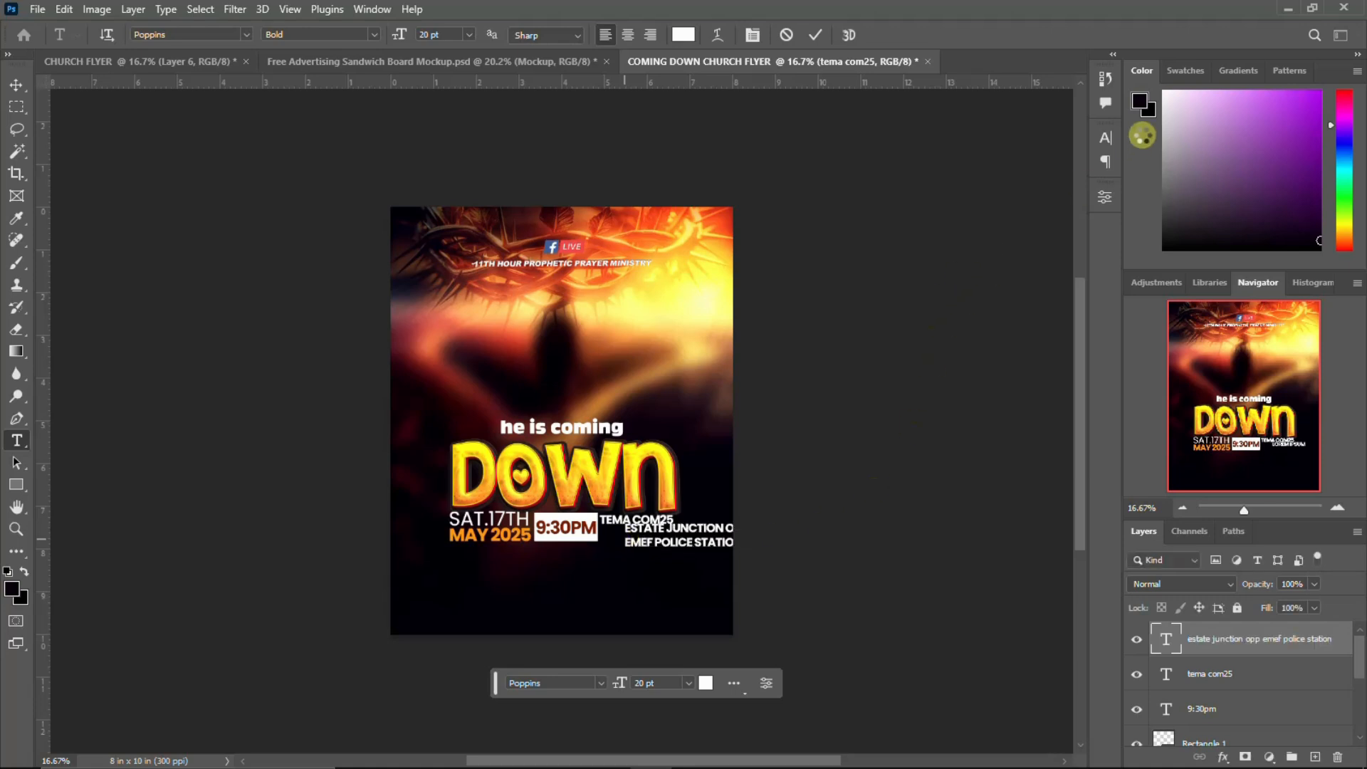
{"action": "key", "text": "ctrl+Return"}
Step: Format the two-line venue text in orange ffa81d sampled from the DOWN headline, Poppins Regular, 15 pt size and 15 pt leading
{"action": "left_click", "coordinate": [1105, 139]}
{"action": "left_click", "coordinate": [1068, 242]}
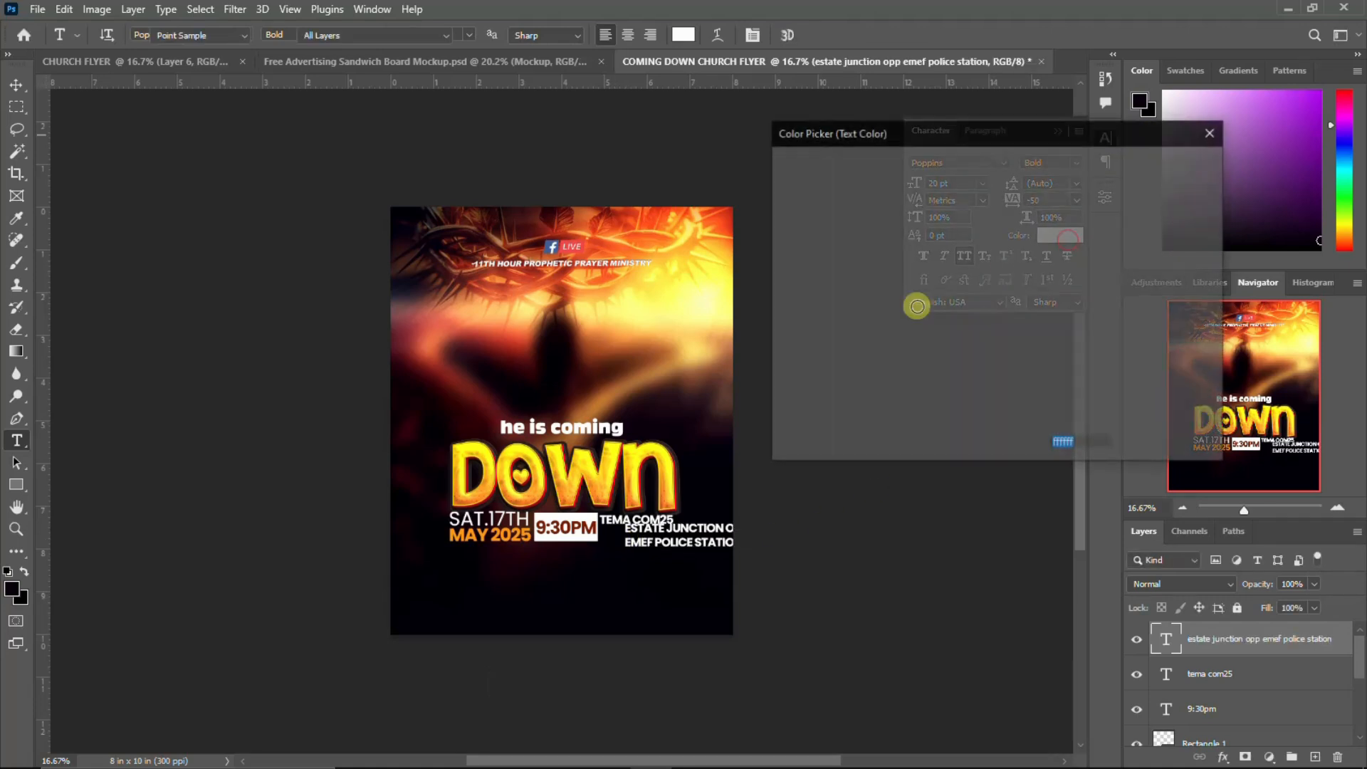
{"action": "left_click", "coordinate": [605, 488]}
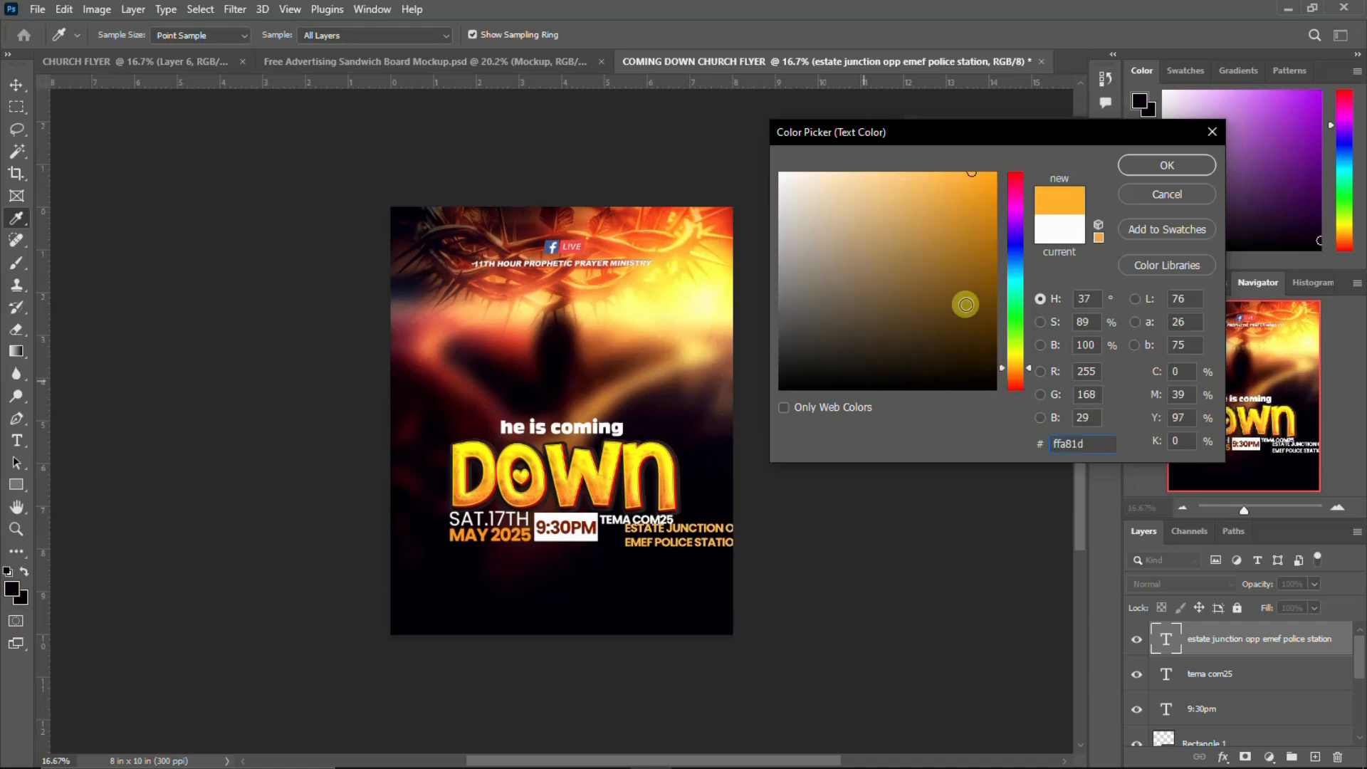
{"action": "left_click", "coordinate": [1165, 165]}
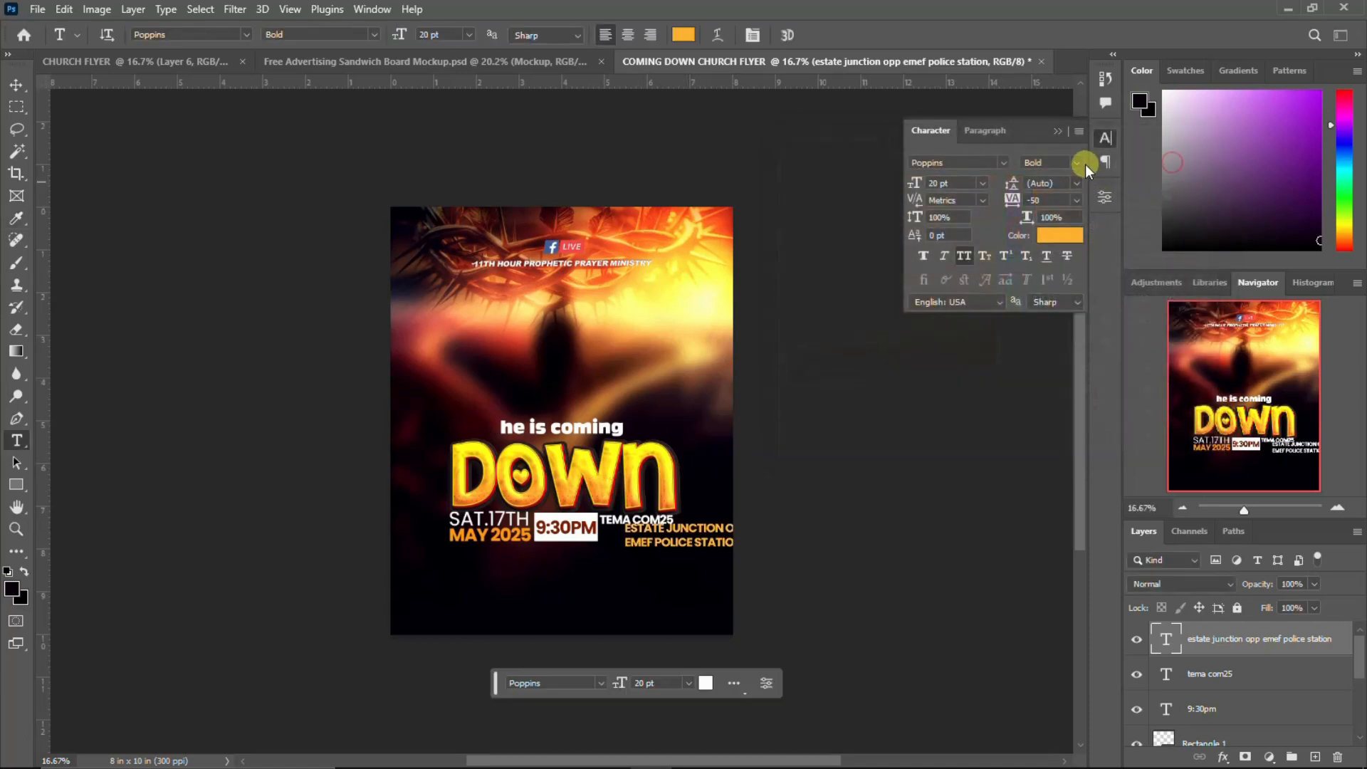
{"action": "left_click", "coordinate": [1075, 164]}
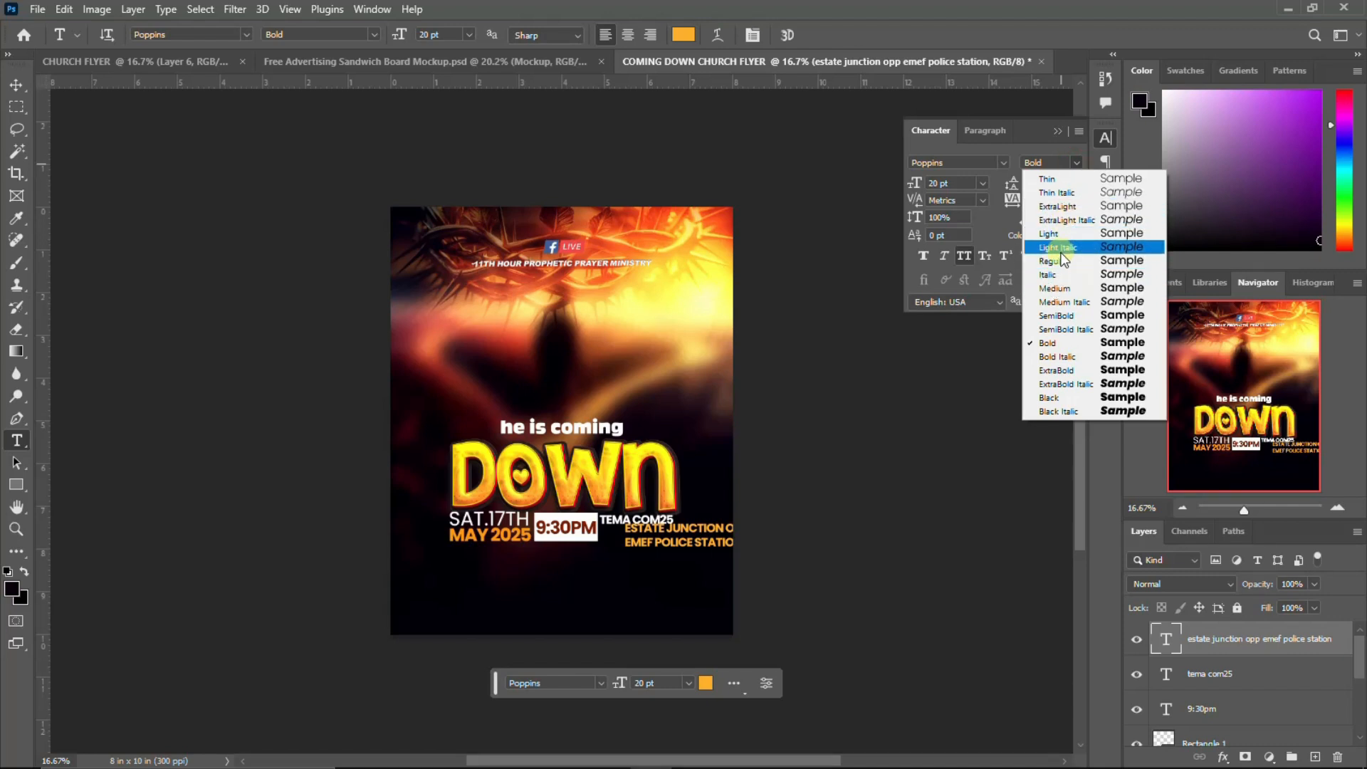
{"action": "left_click", "coordinate": [1061, 261]}
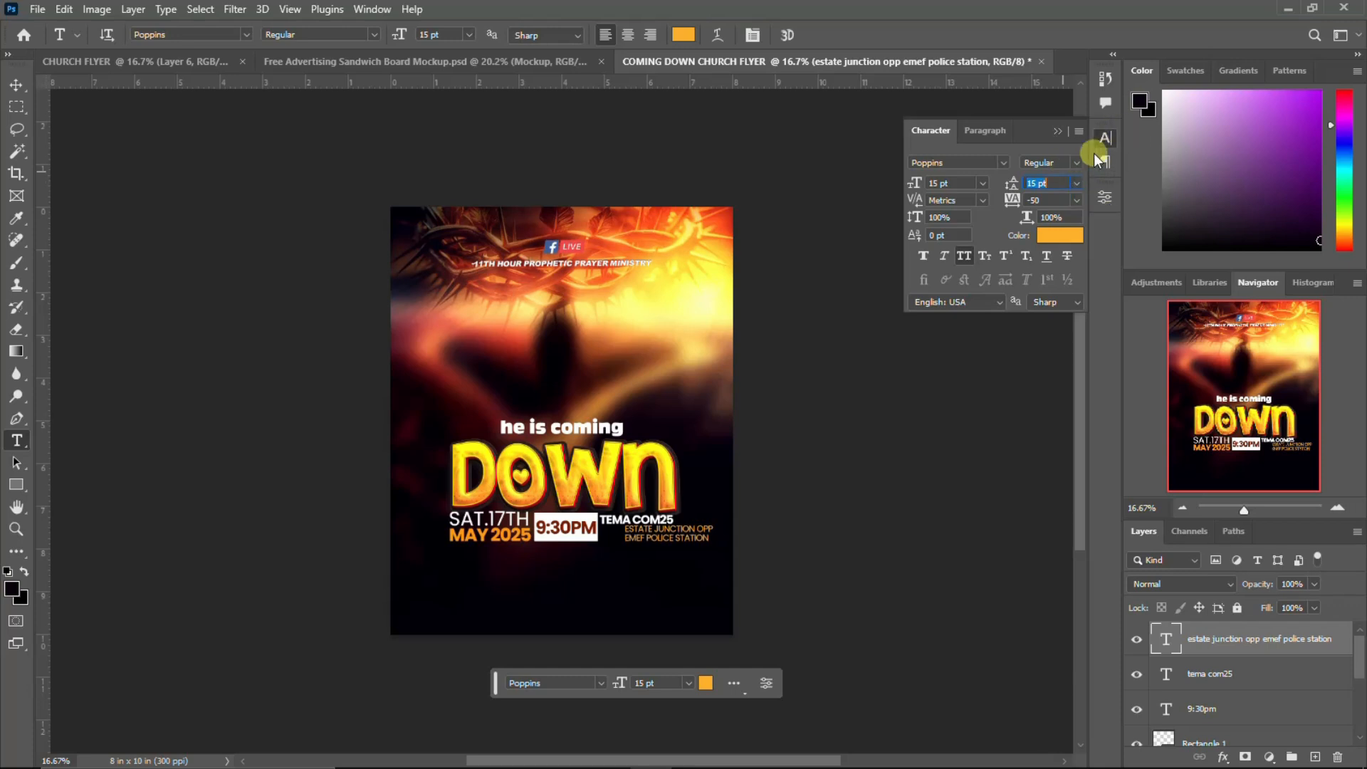
{"action": "left_click", "coordinate": [1110, 137]}
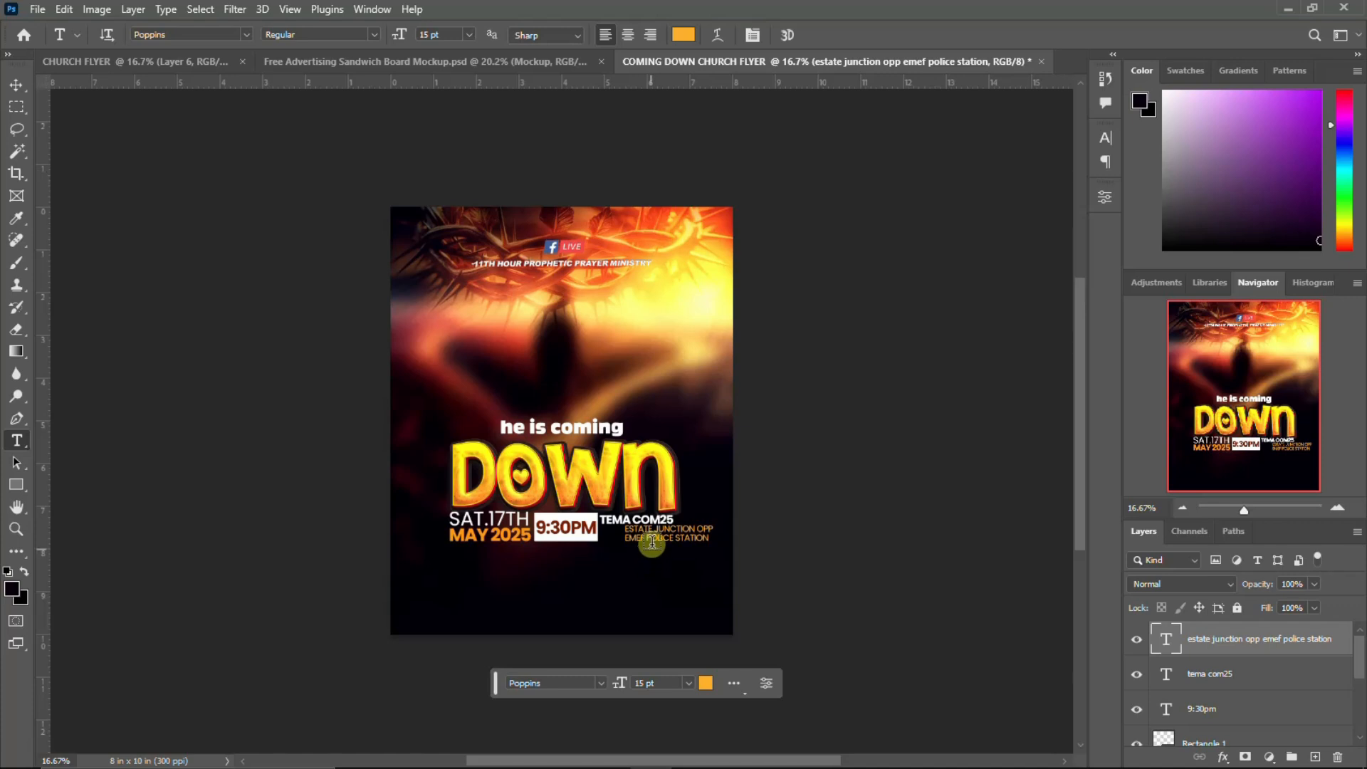
Step: Move the orange venue text directly beneath TEMA COM25, aligned with its left edge beside the 9:30PM box
{"action": "key", "text": "v"}
{"action": "left_click_drag", "start_coordinate": [665, 540], "coordinate": [641, 542]}
{"action": "key", "text": "Up"}
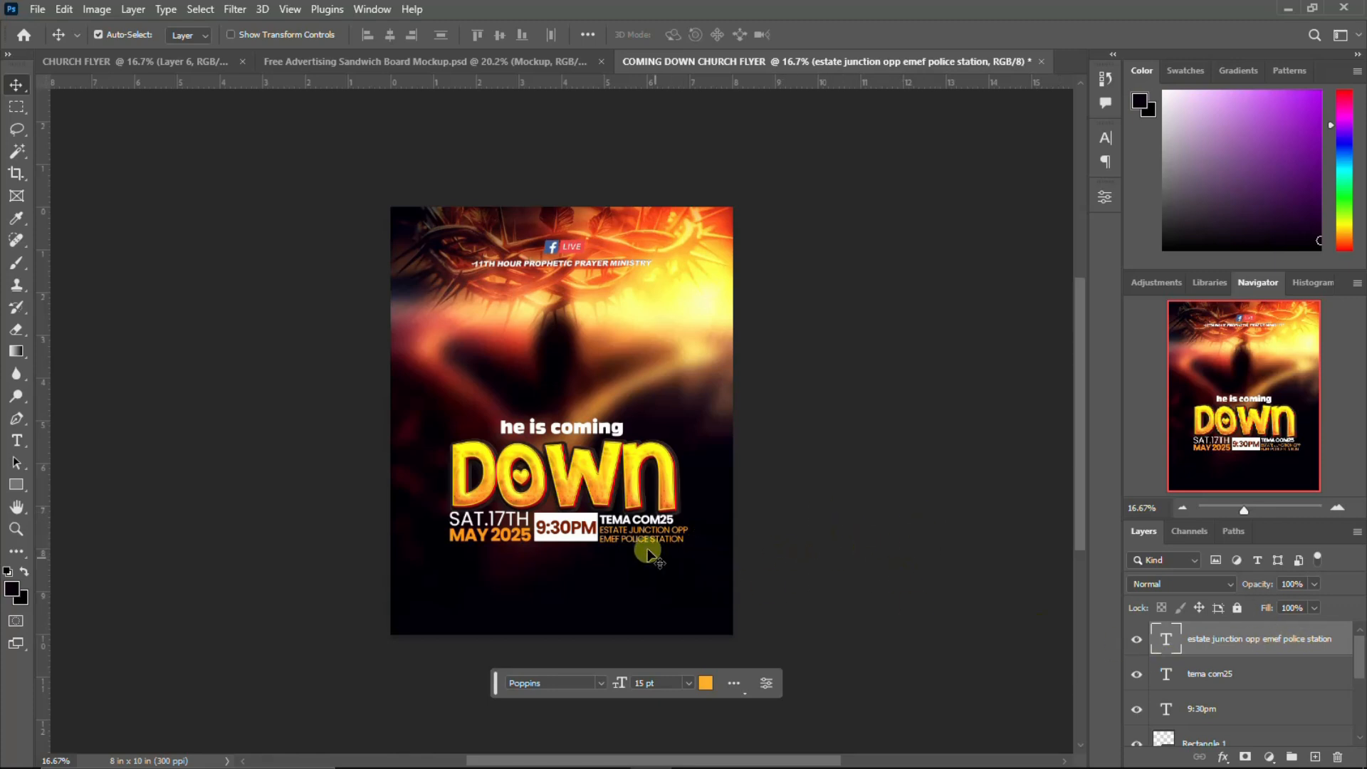
Step: Group all the date, time and venue layers and name the group "DATE, TIME & LOCATION"
{"action": "scroll", "coordinate": [1215, 670], "scroll_direction": "down", "scroll_amount": 3}
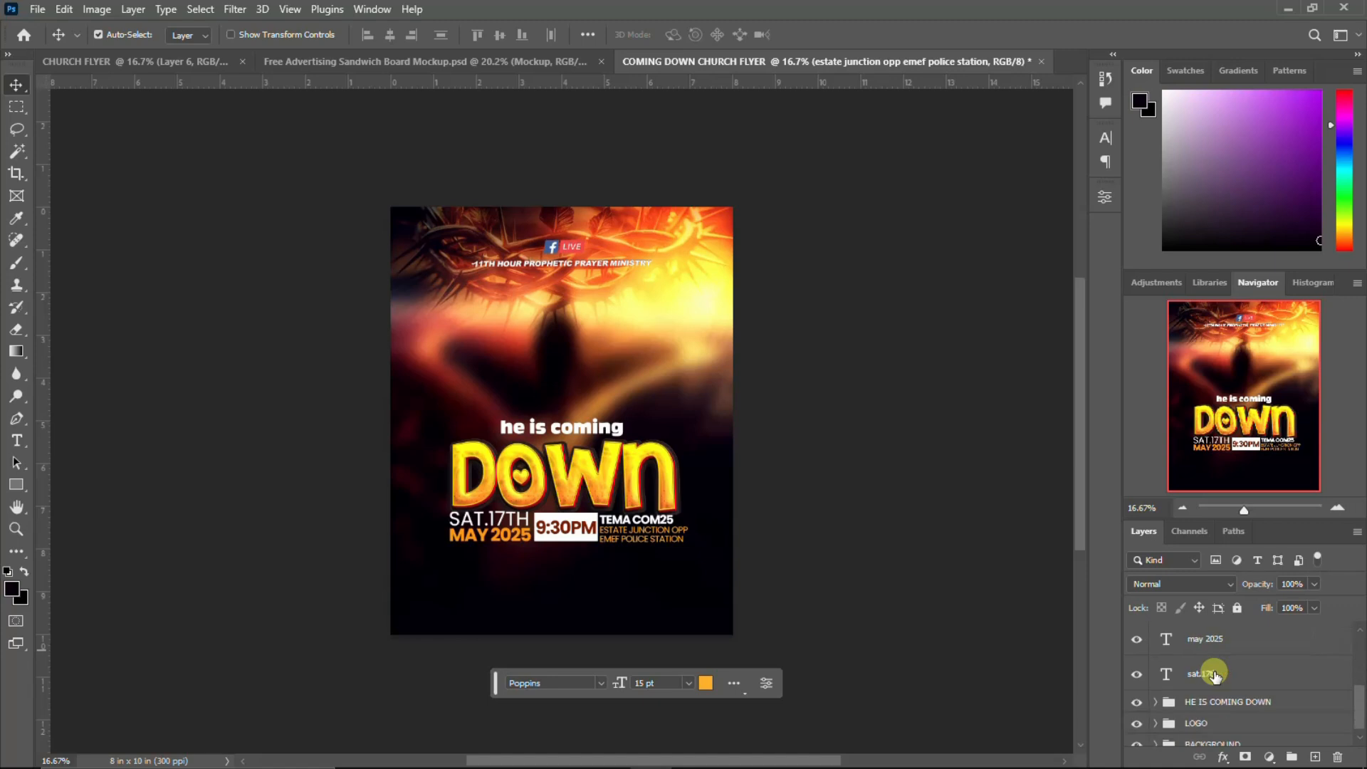
{"action": "left_click", "coordinate": [1215, 675], "text": "shift"}
{"action": "scroll", "coordinate": [1215, 675], "scroll_direction": "up", "scroll_amount": 3}
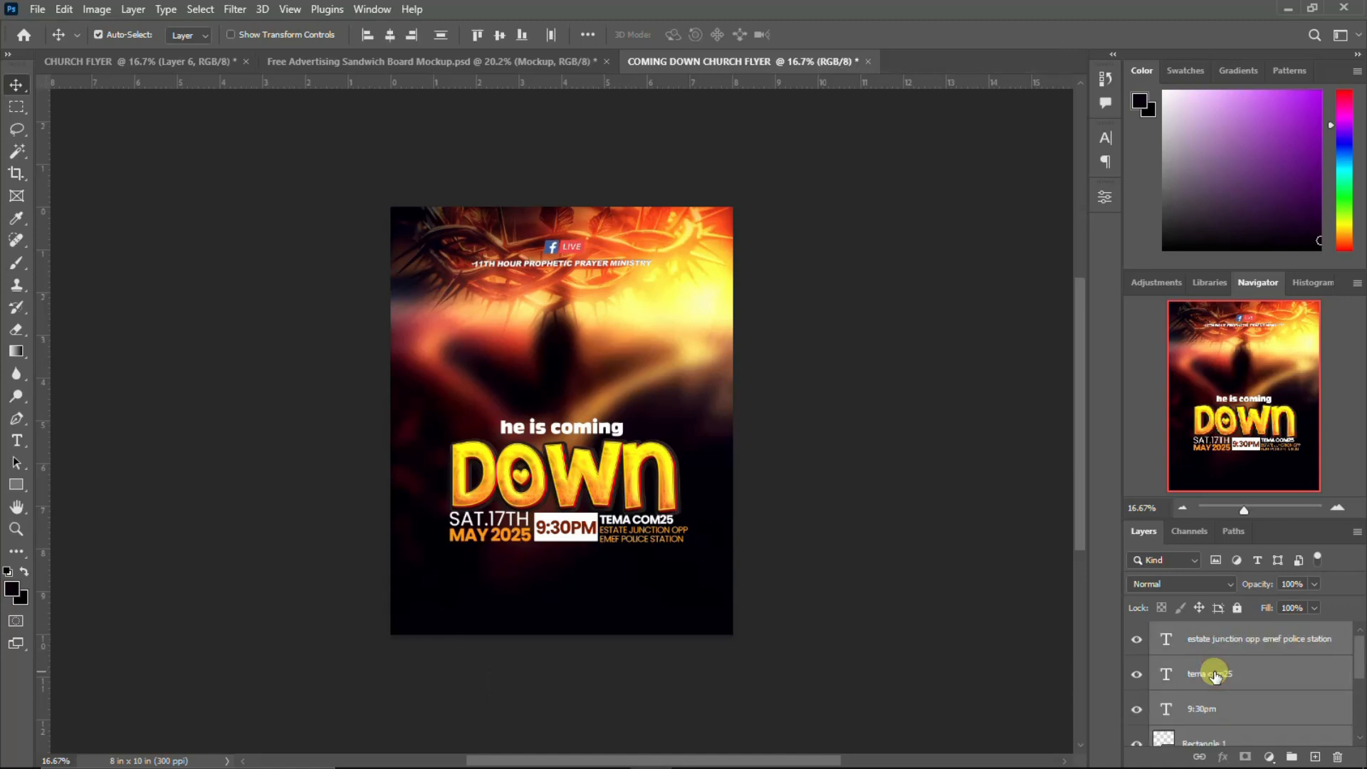
{"action": "key", "text": "ctrl+g"}
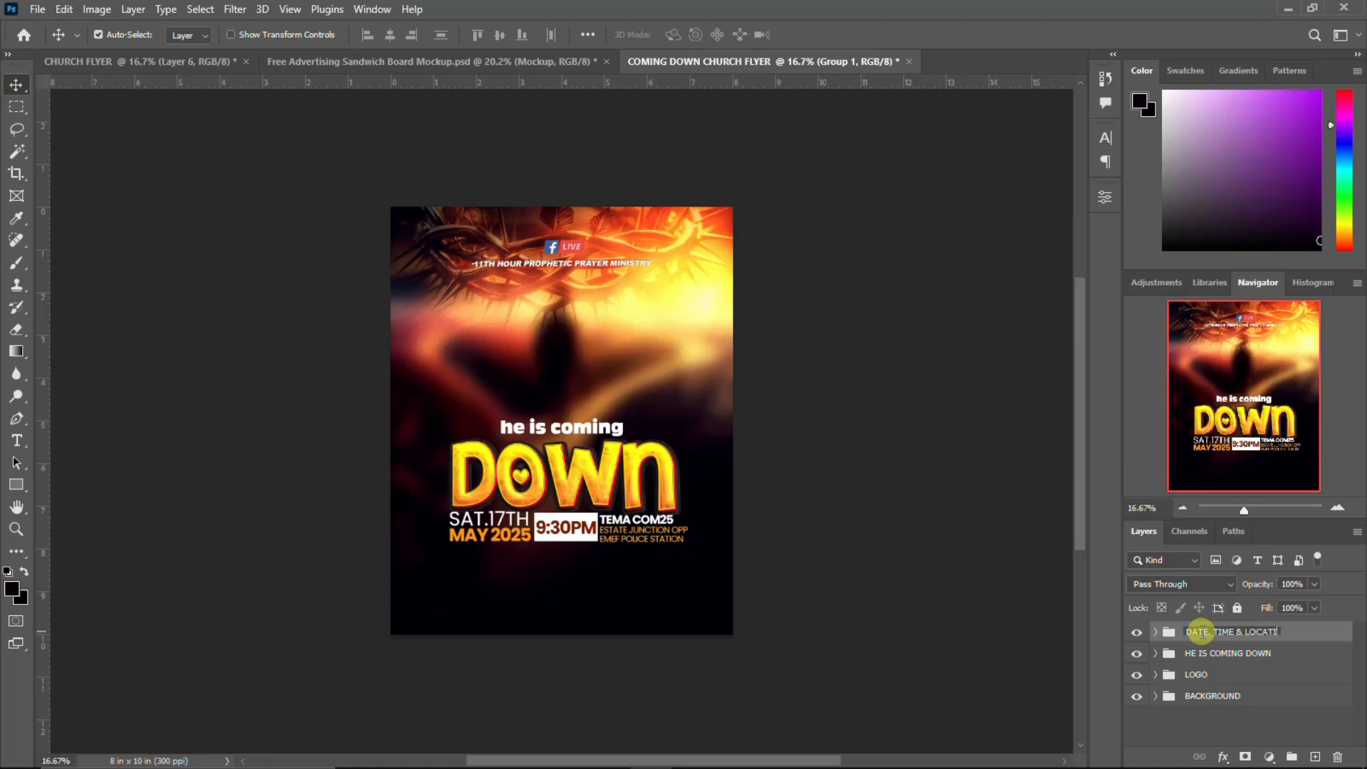
{"action": "key", "text": "Return"}
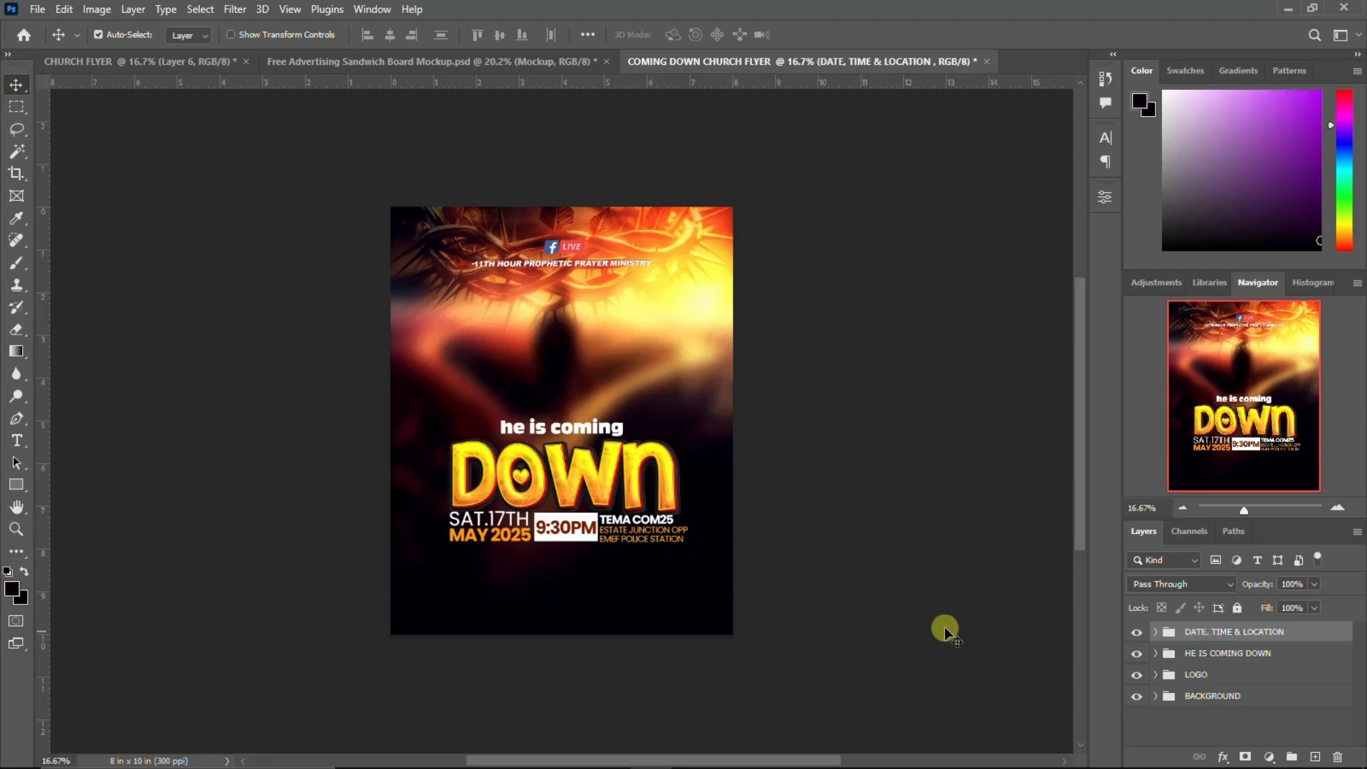
Step: Show the guides and scale the DATE, TIME & LOCATION and HE IS COMING DOWN groups up slightly together around their centre
{"action": "key", "text": "ctrl+semicolon"}
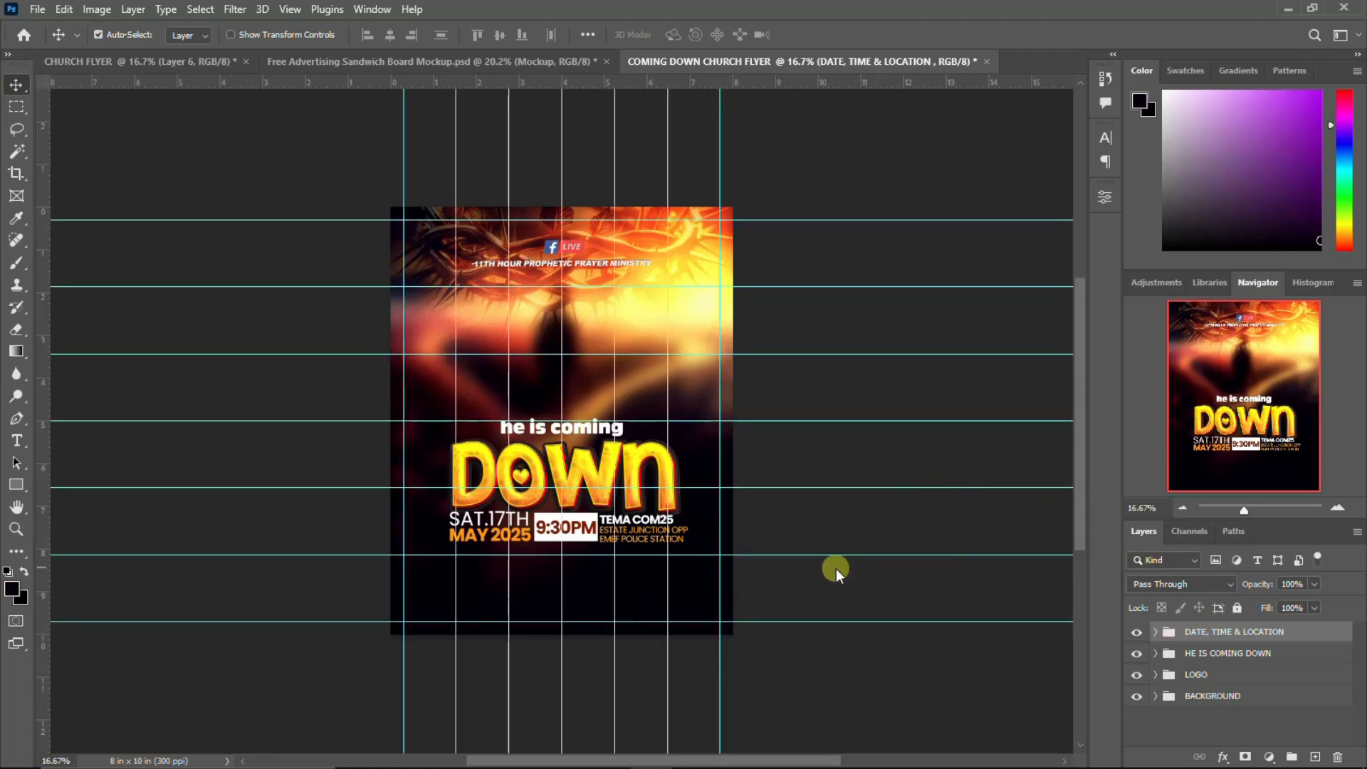
{"action": "left_click", "coordinate": [1196, 652], "text": "ctrl"}
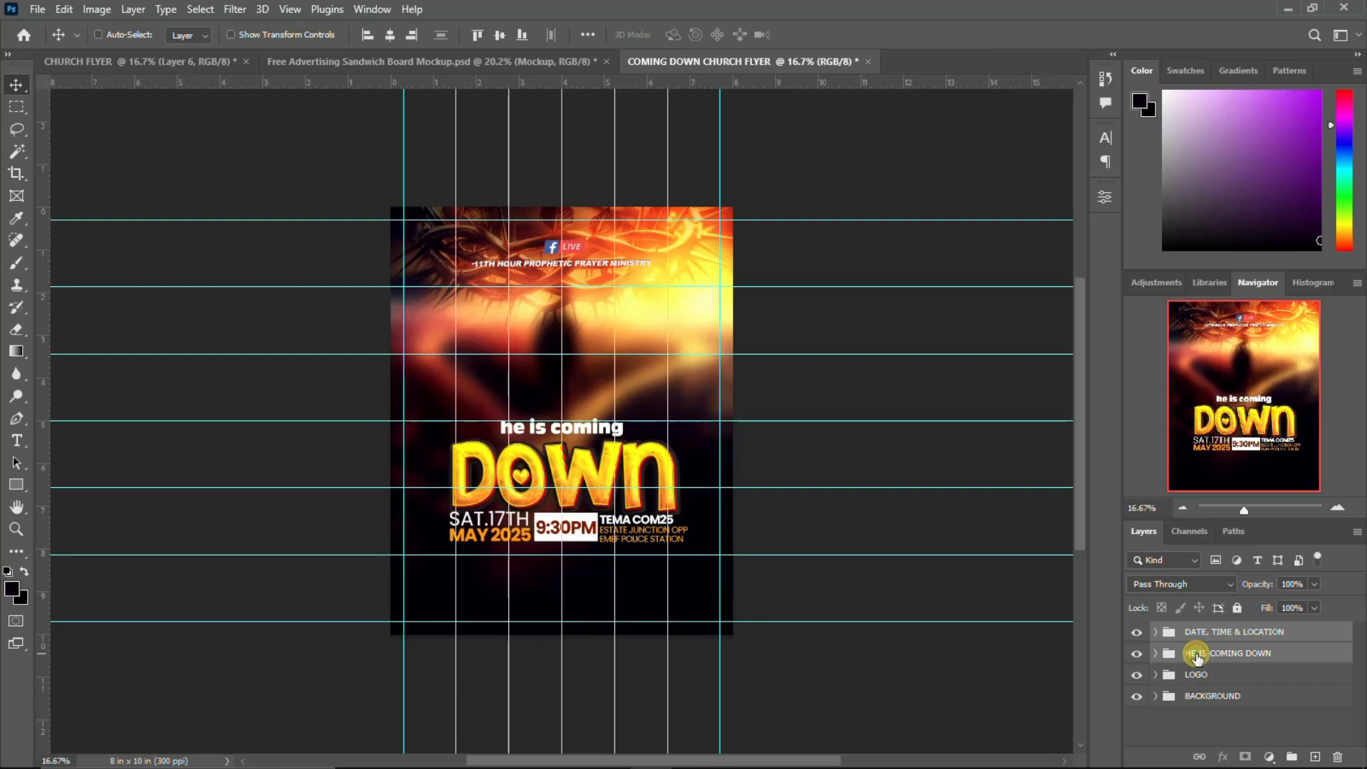
{"action": "key", "text": "ctrl+t"}
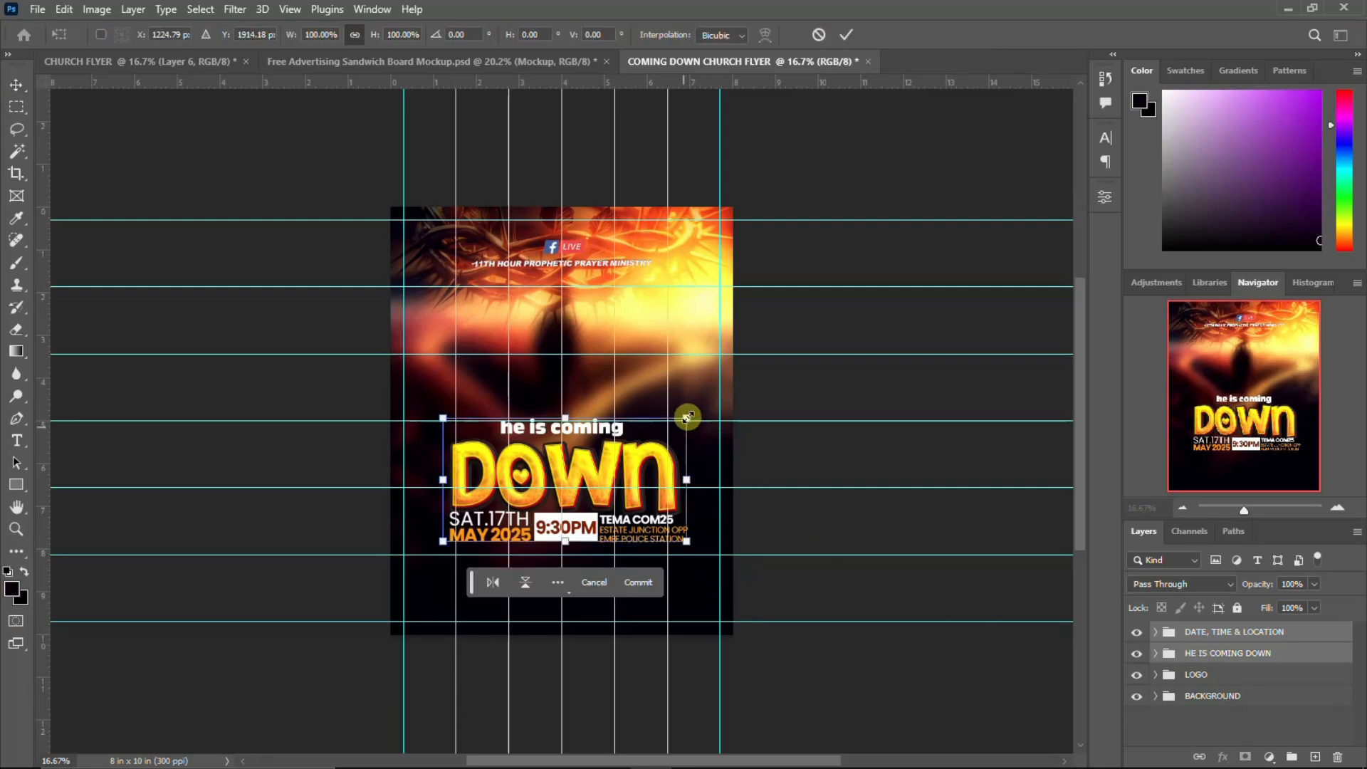
{"action": "left_click_drag", "start_coordinate": [687, 417], "coordinate": [700, 412]}
{"action": "key", "text": "Return"}
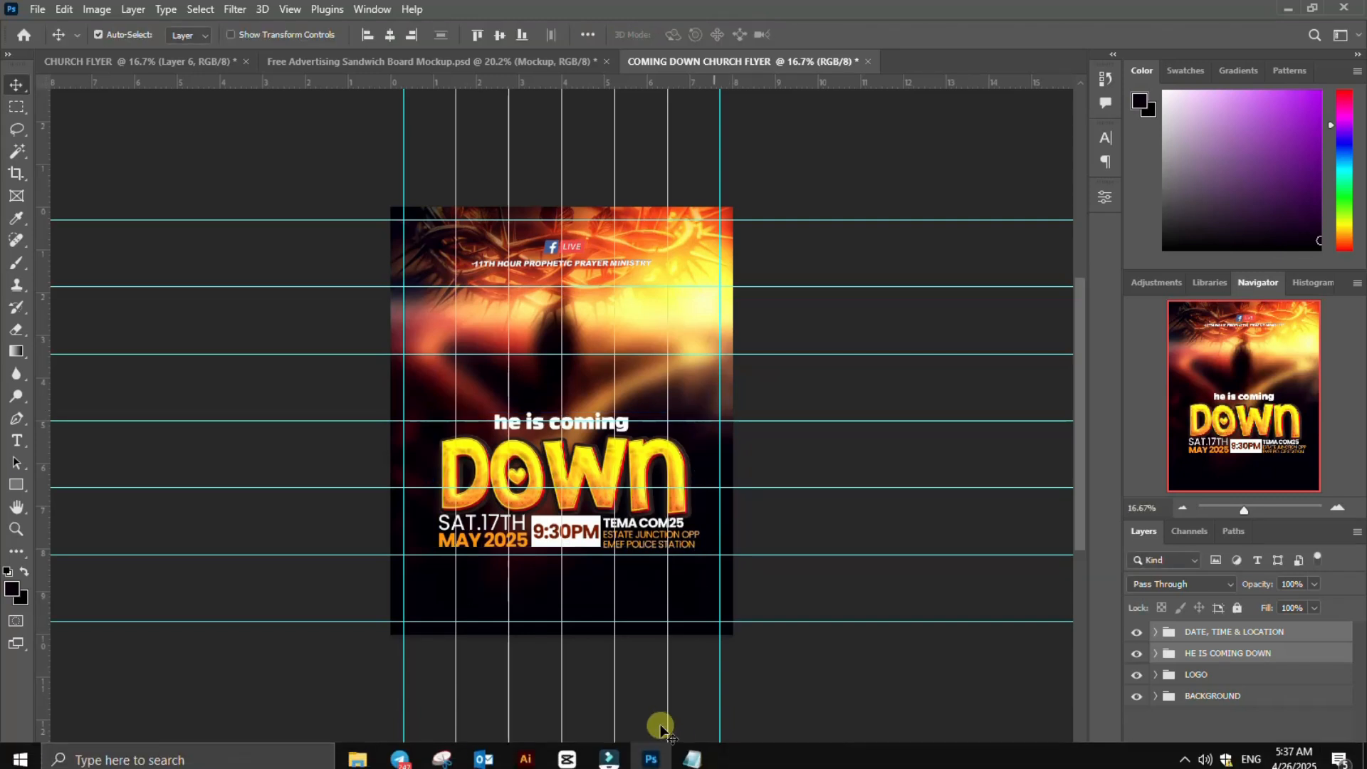
{"action": "left_click", "coordinate": [682, 753]}
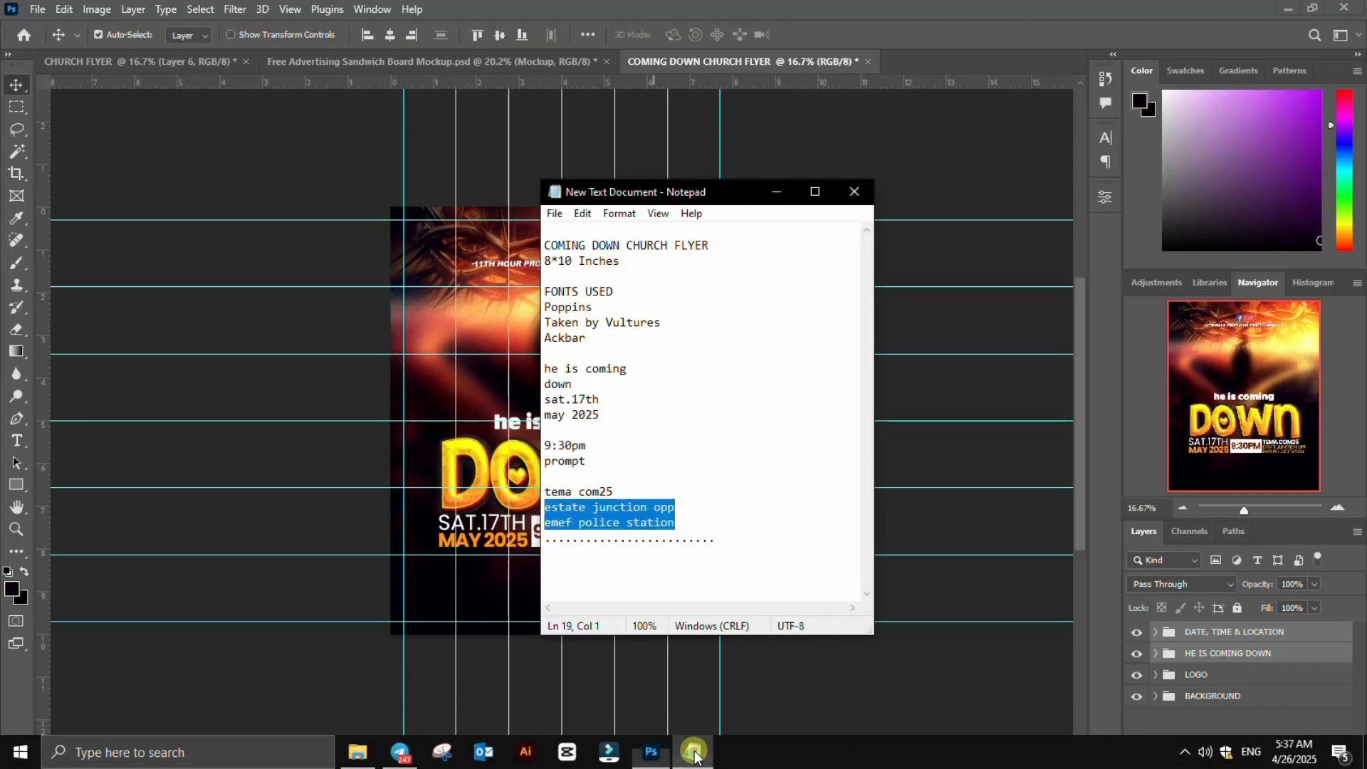
{"action": "left_click", "coordinate": [770, 6]}
Step: Move the headline and details groups down together until the date and venue lines sit just above the lowest horizontal guide
{"action": "key", "text": "shift+Down"}
{"action": "key", "text": "shift+Down"}
{"action": "key", "text": "shift+Down"}
{"action": "key", "text": "shift+Down"}
{"action": "key", "text": "shift+Down"}
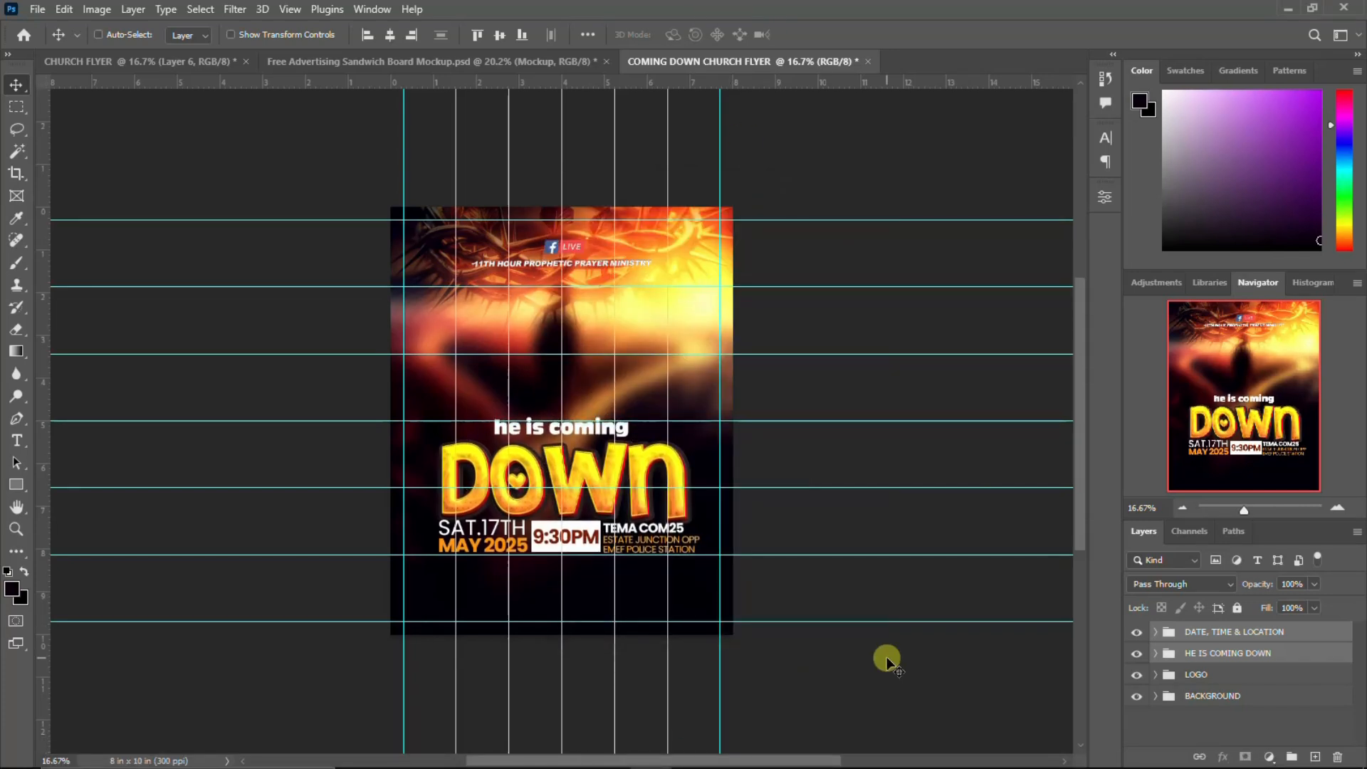
{"action": "key", "text": "ctrl+minus"}
{"action": "key", "text": "ctrl+minus"}
{"action": "key", "text": "shift+Down"}
{"action": "key", "text": "shift+Down"}
{"action": "key", "text": "shift+Down"}
{"action": "key", "text": "shift+Down"}
{"action": "key", "text": "shift+Down"}
{"action": "key", "text": "shift+Down"}
{"action": "key", "text": "shift+Down"}
{"action": "key", "text": "shift+Down"}
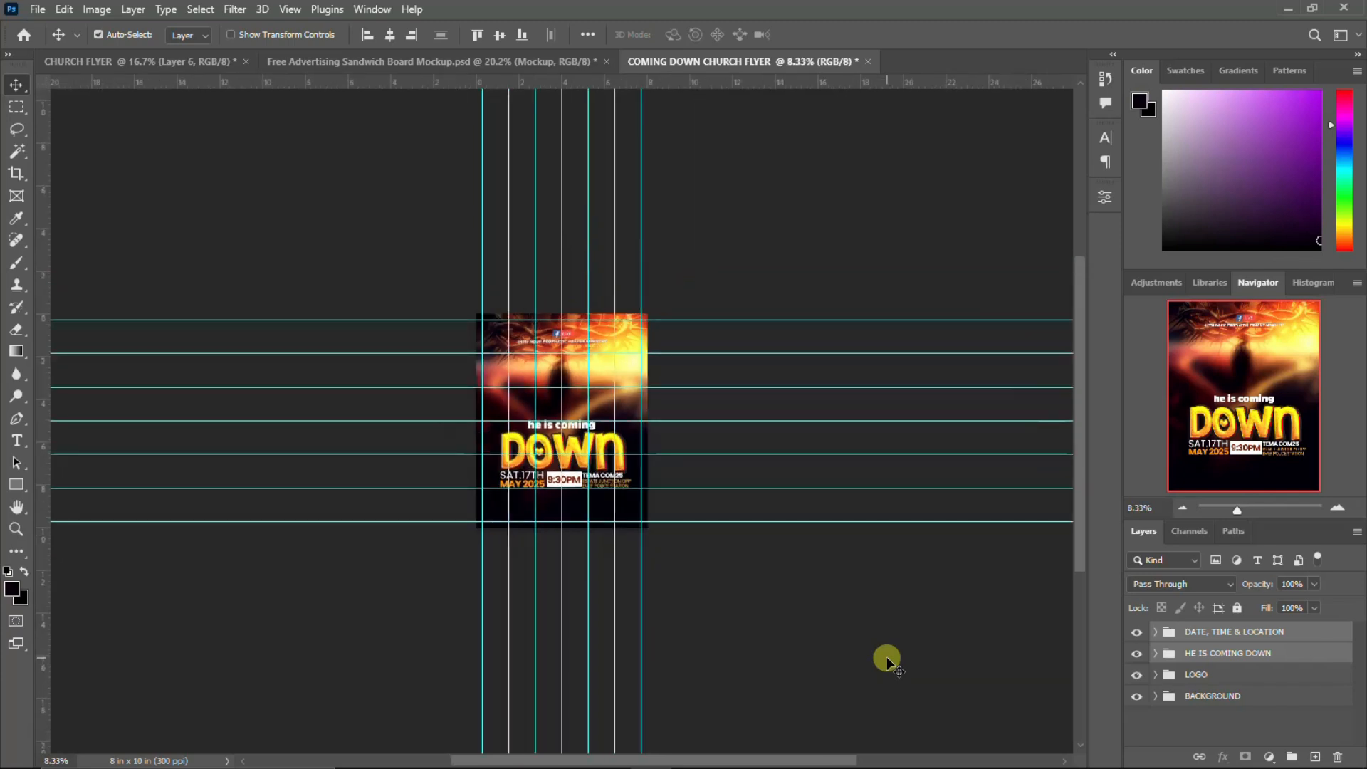
{"action": "key", "text": "shift+Down"}
{"action": "key", "text": "shift+Down"}
{"action": "key", "text": "shift+Down"}
{"action": "key", "text": "shift+Down"}
{"action": "key", "text": "shift+Down"}
{"action": "key", "text": "shift+Down"}
{"action": "key", "text": "shift+Down"}
{"action": "key", "text": "shift+Down"}
{"action": "key", "text": "shift+Down"}
{"action": "key", "text": "shift+Down"}
{"action": "key", "text": "shift+Down"}
{"action": "key", "text": "shift+Down"}
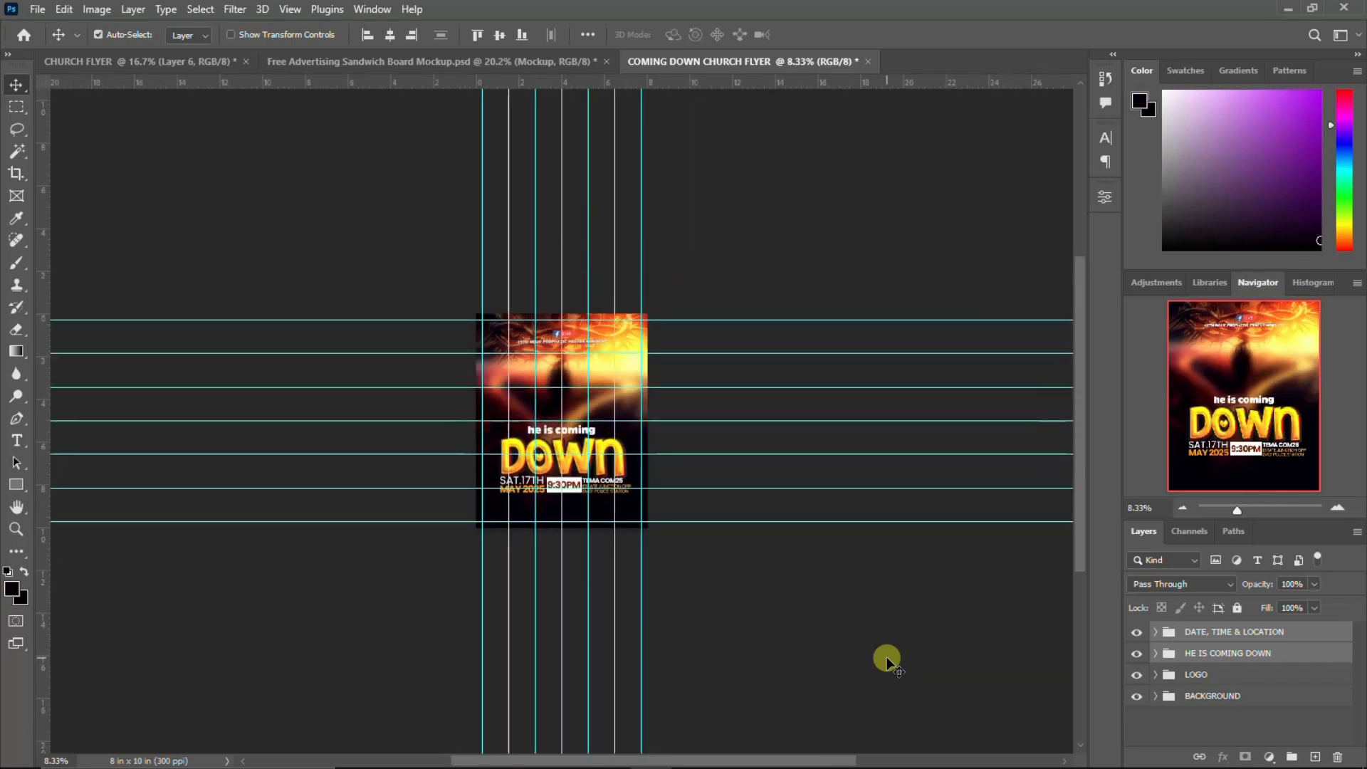
{"action": "key", "text": "shift+Down"}
{"action": "key", "text": "shift+Down"}
{"action": "key", "text": "shift+Down"}
{"action": "key", "text": "shift+Down"}
{"action": "key", "text": "shift+Down"}
{"action": "key", "text": "shift+Down"}
{"action": "key", "text": "shift+Down"}
{"action": "key", "text": "shift+Down"}
{"action": "key", "text": "shift+Down"}
{"action": "key", "text": "shift+Down"}
{"action": "key", "text": "shift+Down"}
{"action": "key", "text": "shift+Down"}
{"action": "key", "text": "shift+Down"}
{"action": "key", "text": "shift+Down"}
{"action": "key", "text": "shift+Down"}
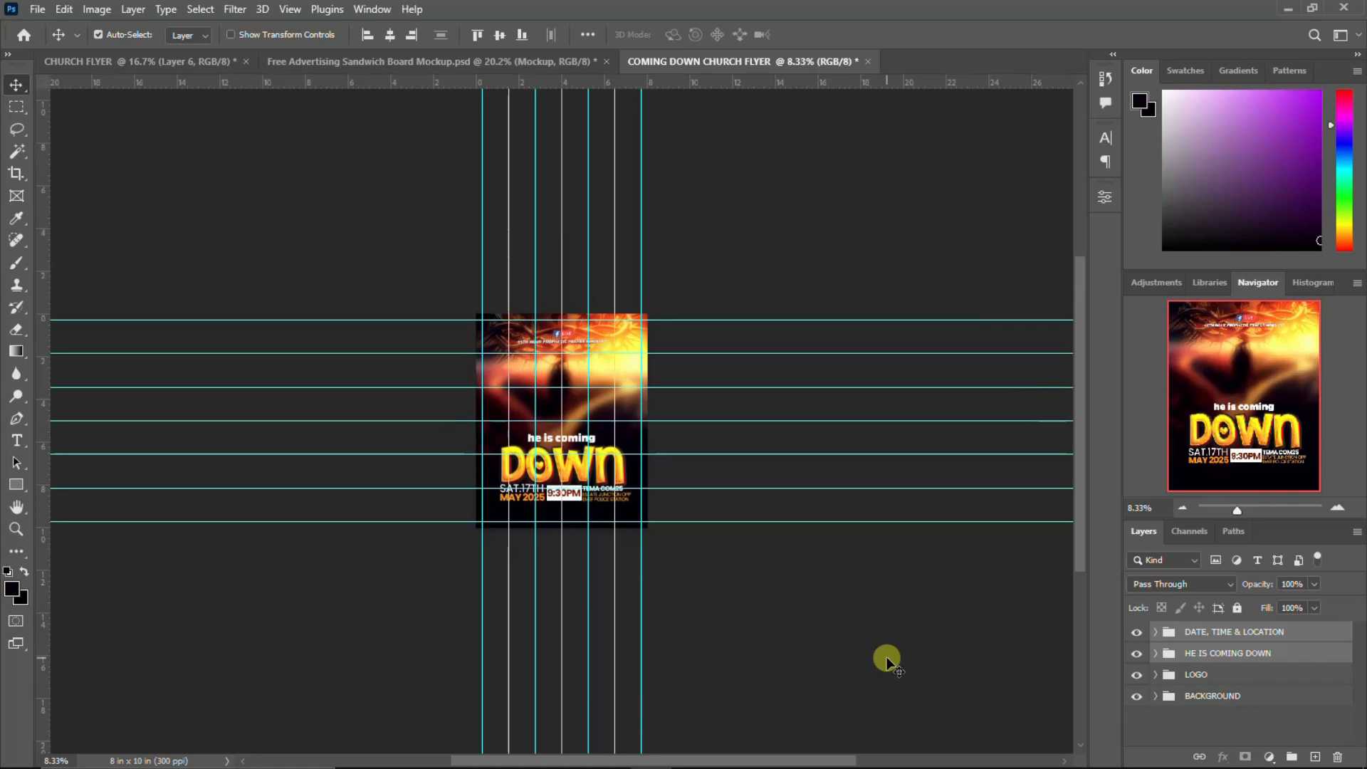
{"action": "key", "text": "shift+Down"}
{"action": "key", "text": "shift+Down"}
{"action": "key", "text": "shift+Down"}
{"action": "key", "text": "shift+Down"}
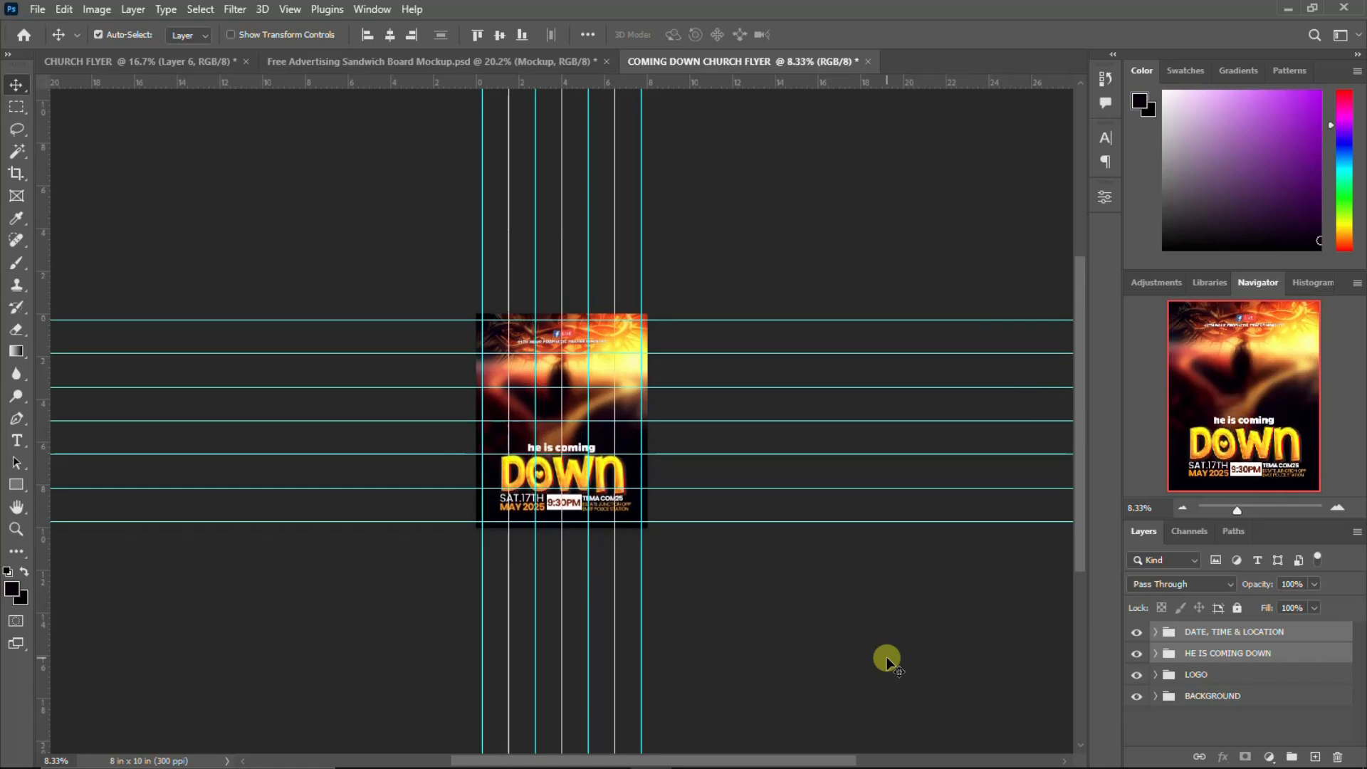
{"action": "key", "text": "ctrl"}
{"action": "key", "text": "ctrl+plus"}
{"action": "key", "text": "ctrl+plus"}
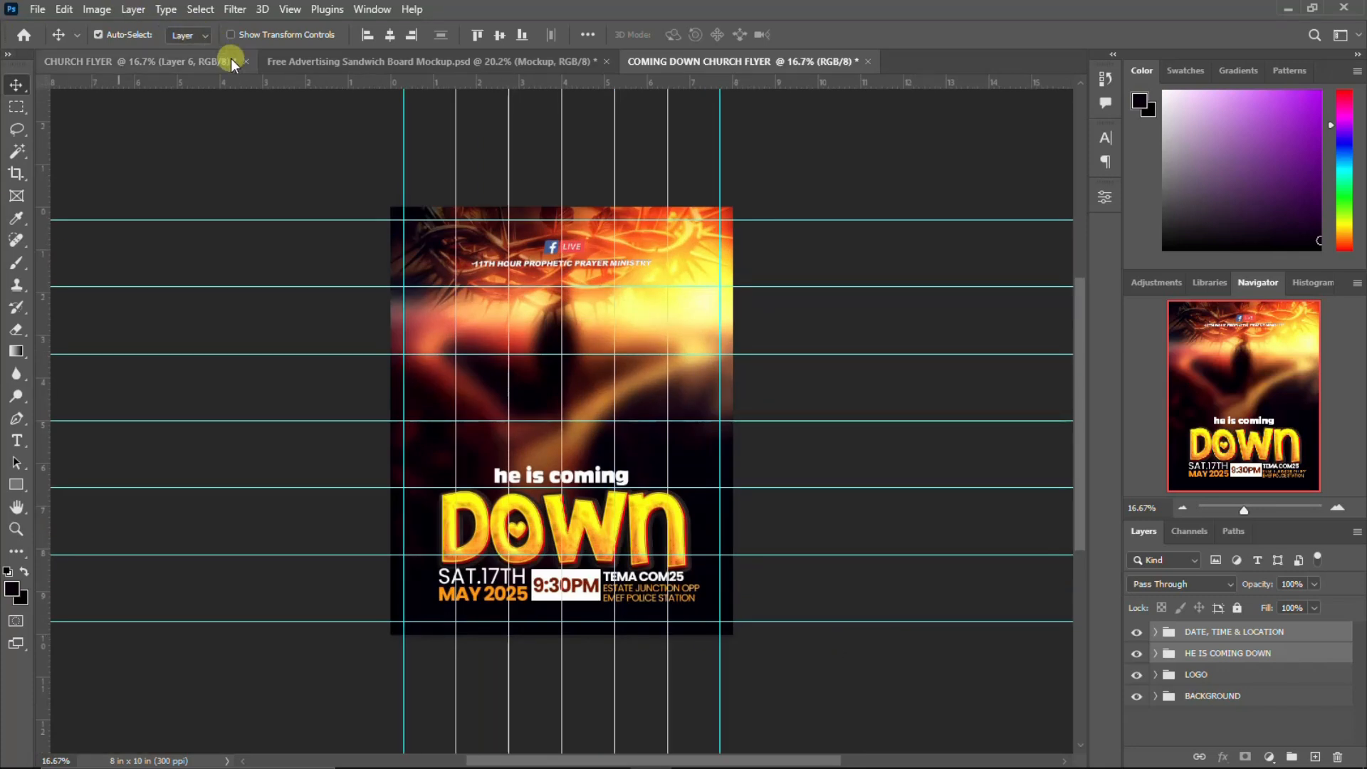
Step: Look over the woman's and man's portrait photos in the COMING DOWN CHURCH FLYER folder, and return to Photoshop
{"action": "mouse_move", "coordinate": [677, 741]}
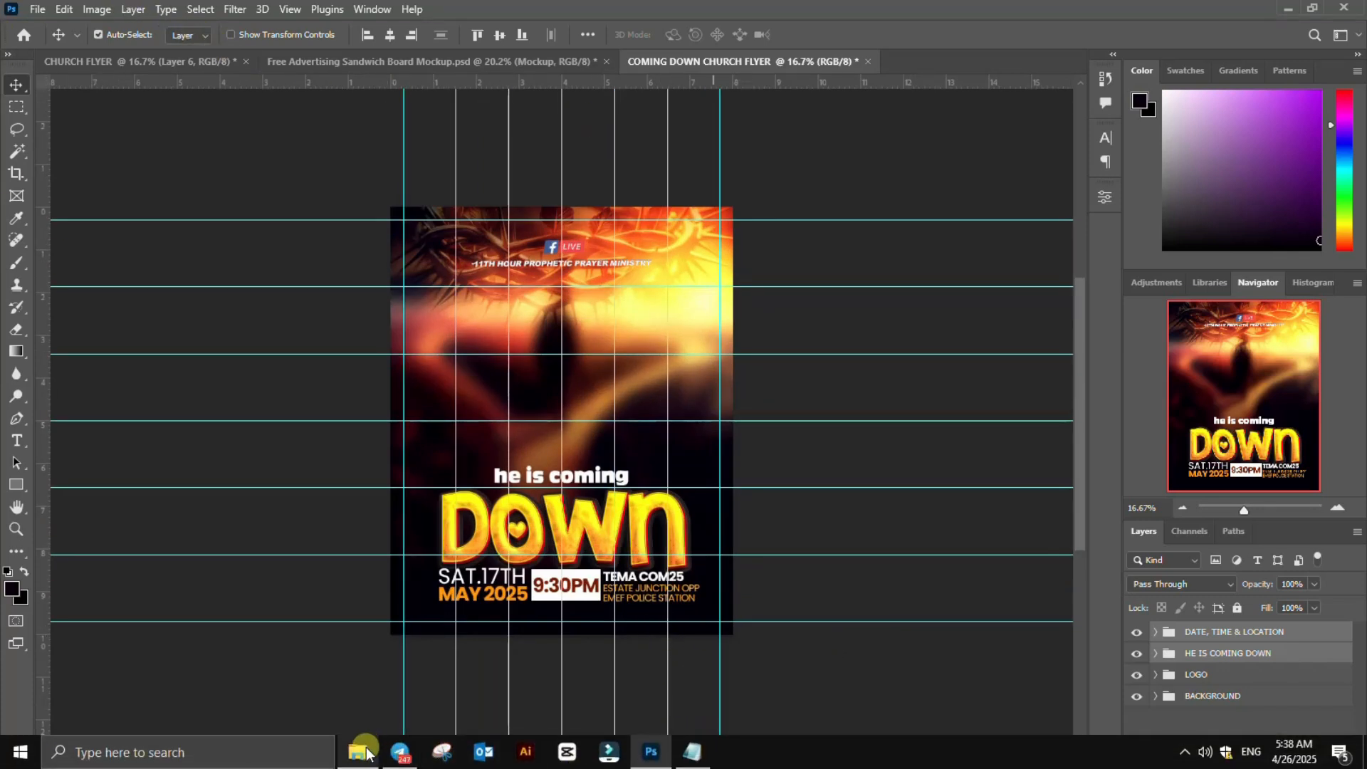
{"action": "left_click", "coordinate": [359, 749]}
{"action": "left_click", "coordinate": [589, 131]}
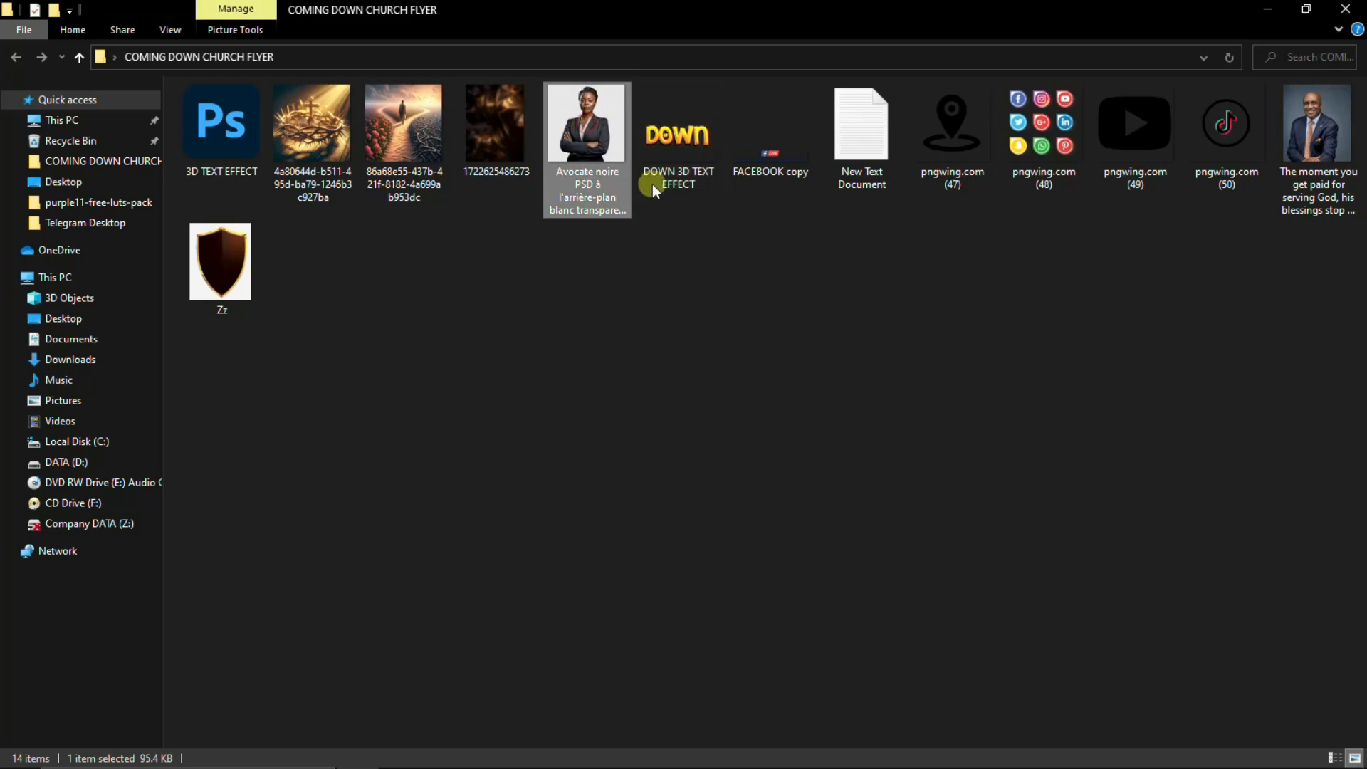
{"action": "left_click", "coordinate": [1315, 181]}
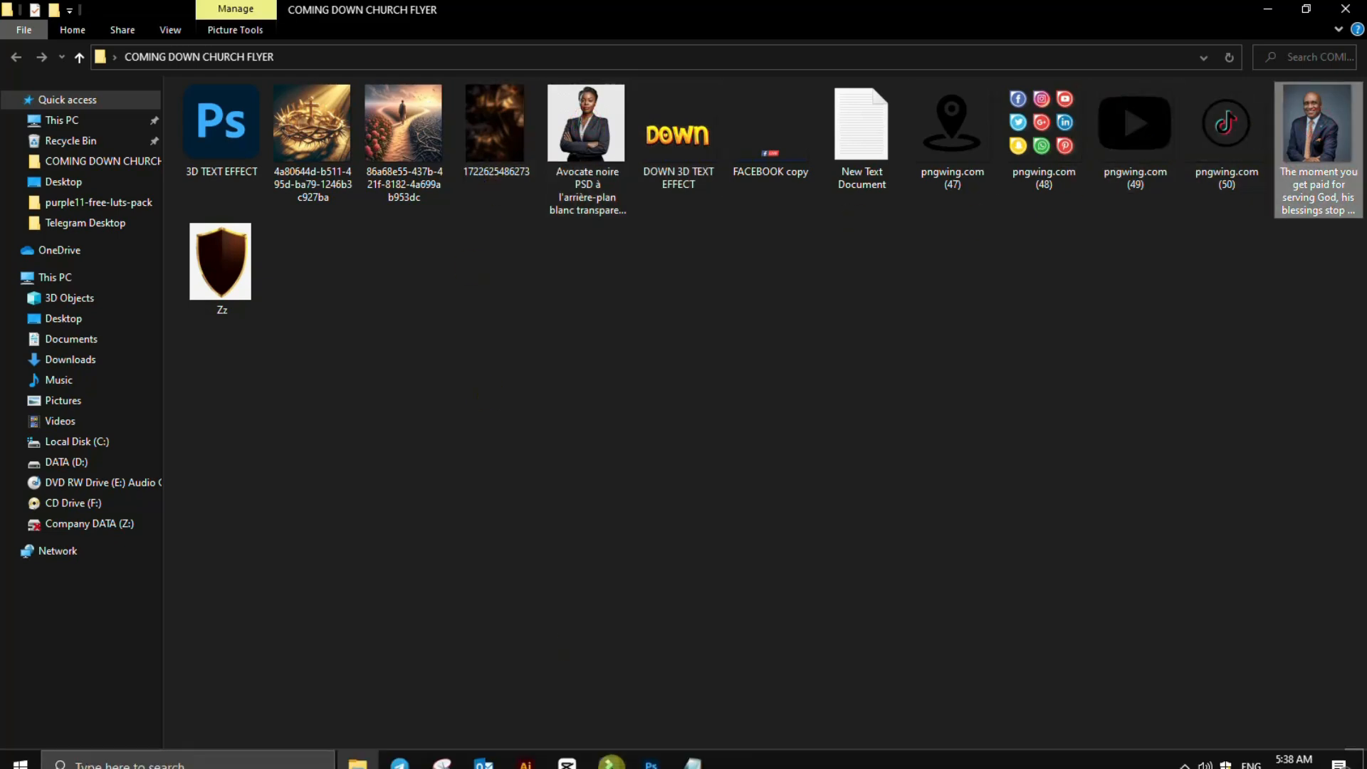
{"action": "left_click", "coordinate": [657, 748]}
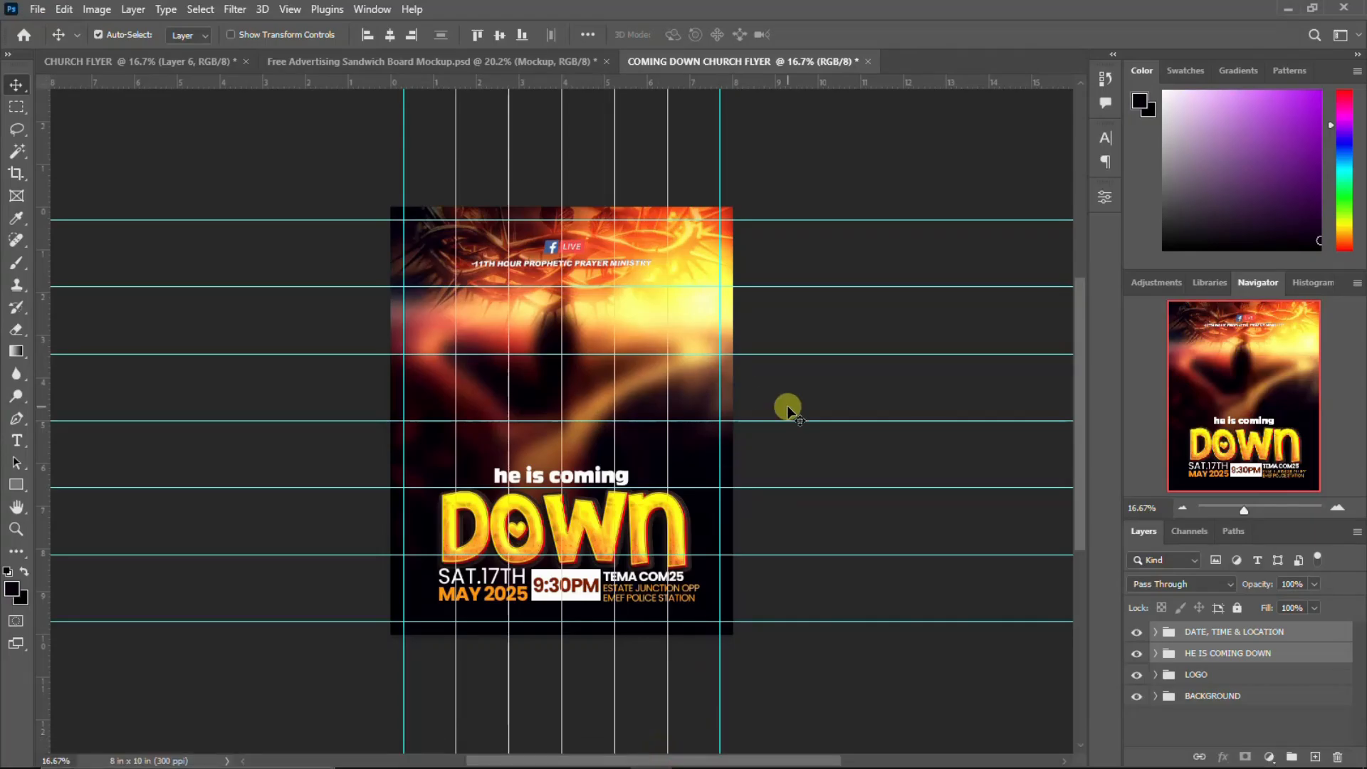
Step: In the CHURCH FLYER document, hide the Color Lookup 4 layer, the downloaded texture layer and the MY TAGS group
{"action": "left_click", "coordinate": [171, 60]}
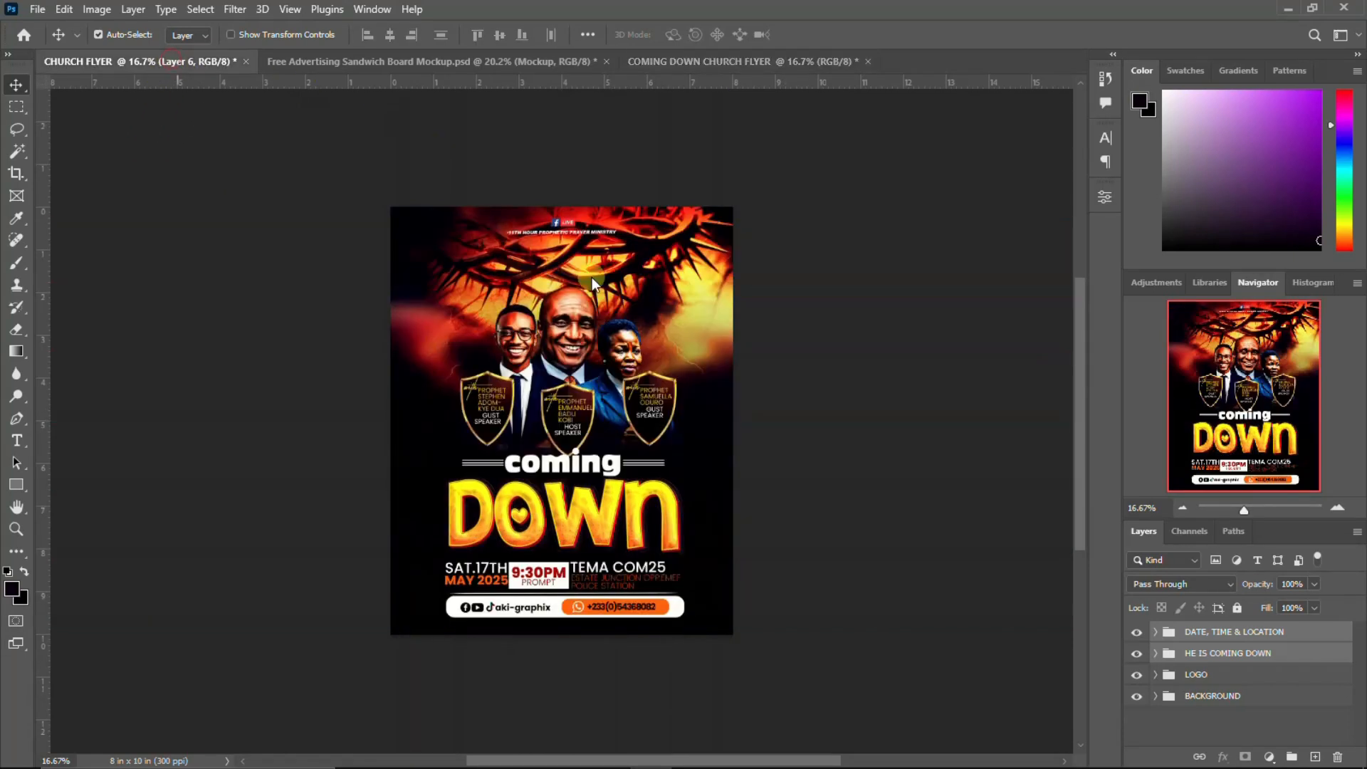
{"action": "scroll", "coordinate": [1193, 688], "scroll_direction": "down", "scroll_amount": 5}
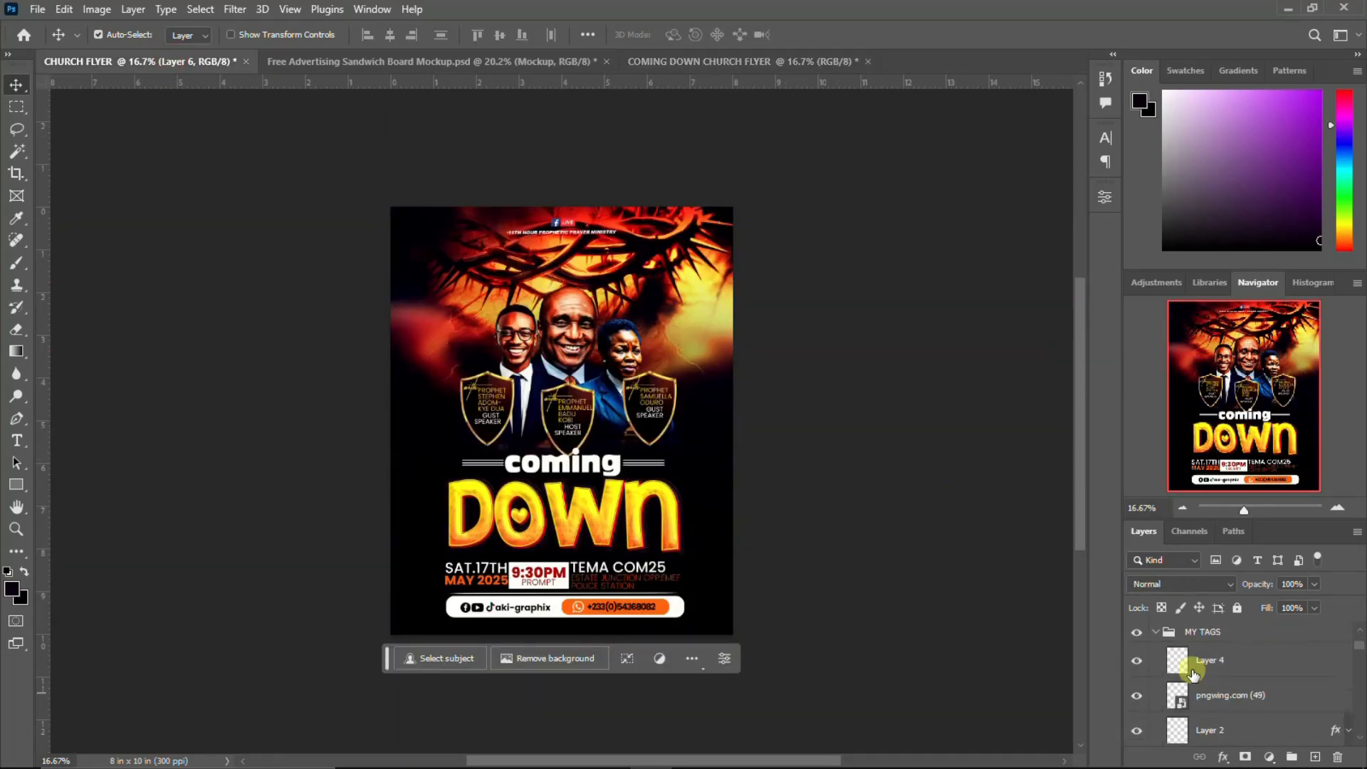
{"action": "scroll", "coordinate": [1194, 680], "scroll_direction": "up", "scroll_amount": 5}
{"action": "left_click", "coordinate": [1137, 638]}
{"action": "left_click", "coordinate": [1140, 674]}
{"action": "scroll", "coordinate": [1144, 672], "scroll_direction": "down", "scroll_amount": 4}
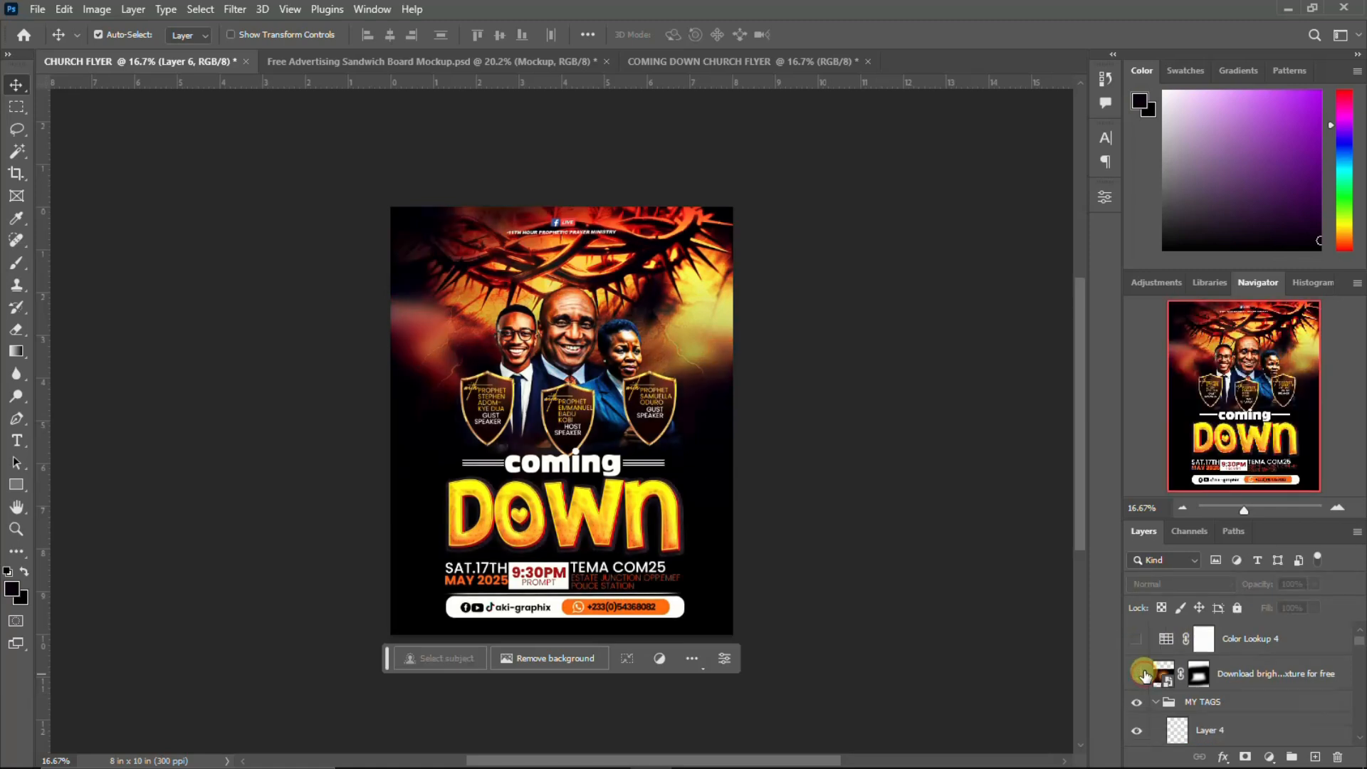
{"action": "scroll", "coordinate": [1150, 653], "scroll_direction": "up", "scroll_amount": 2}
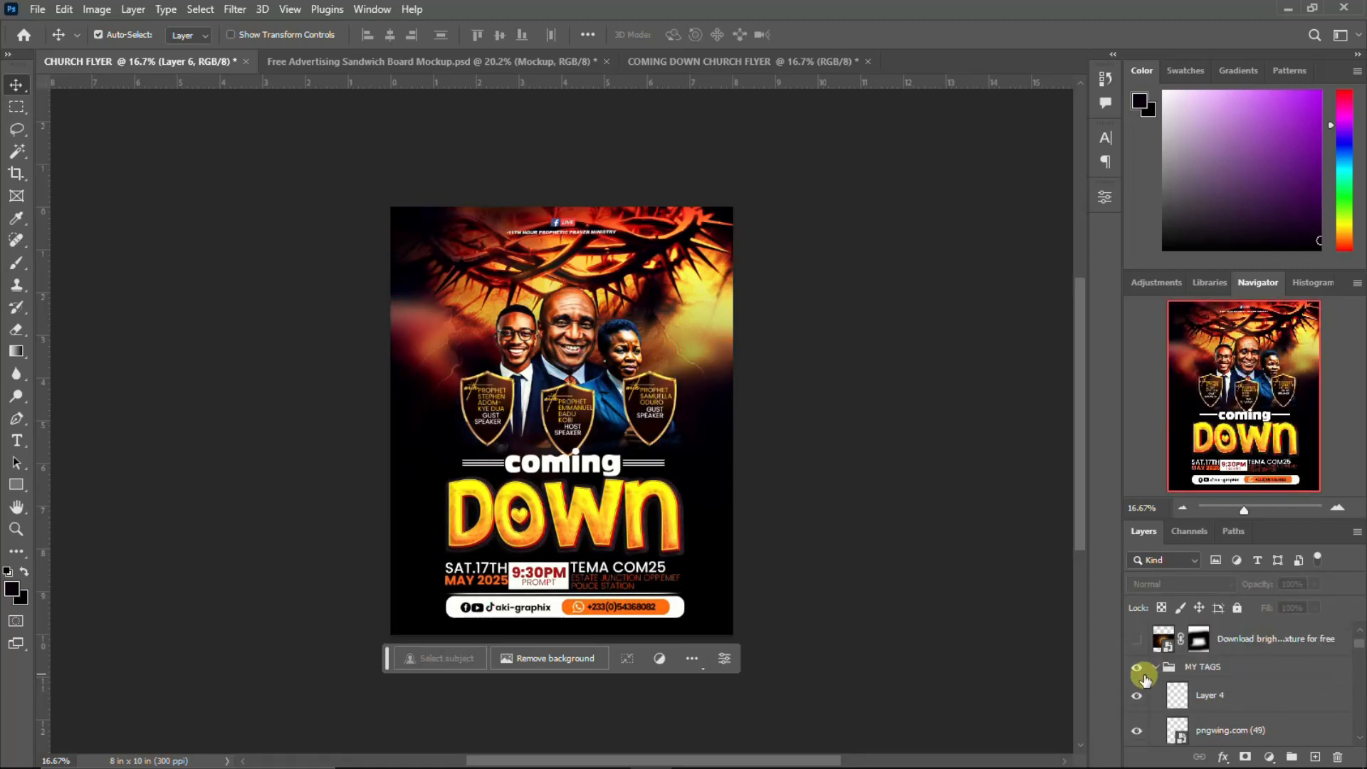
{"action": "left_click", "coordinate": [1141, 668]}
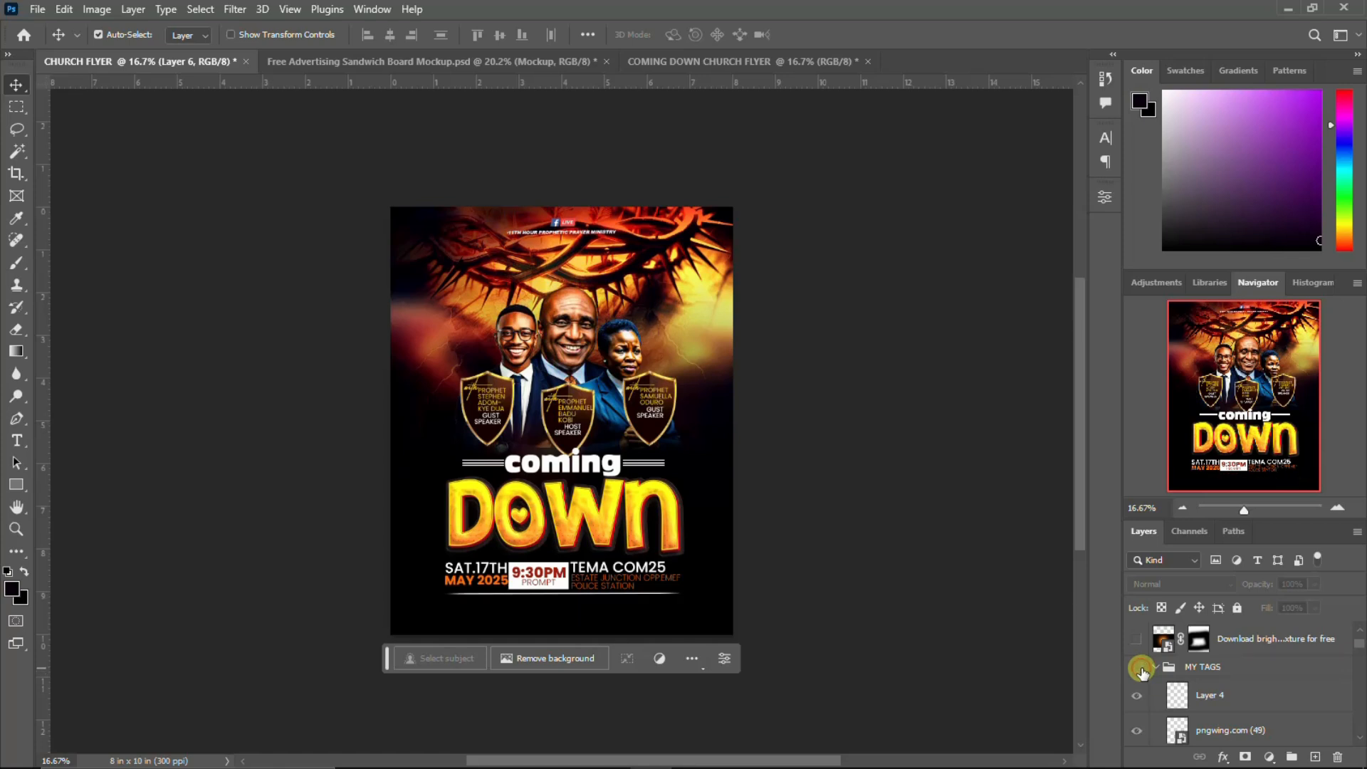
Step: Collapse the MY TAGS group, and hide and collapse the THEME group
{"action": "scroll", "coordinate": [1147, 673], "scroll_direction": "down", "scroll_amount": 3}
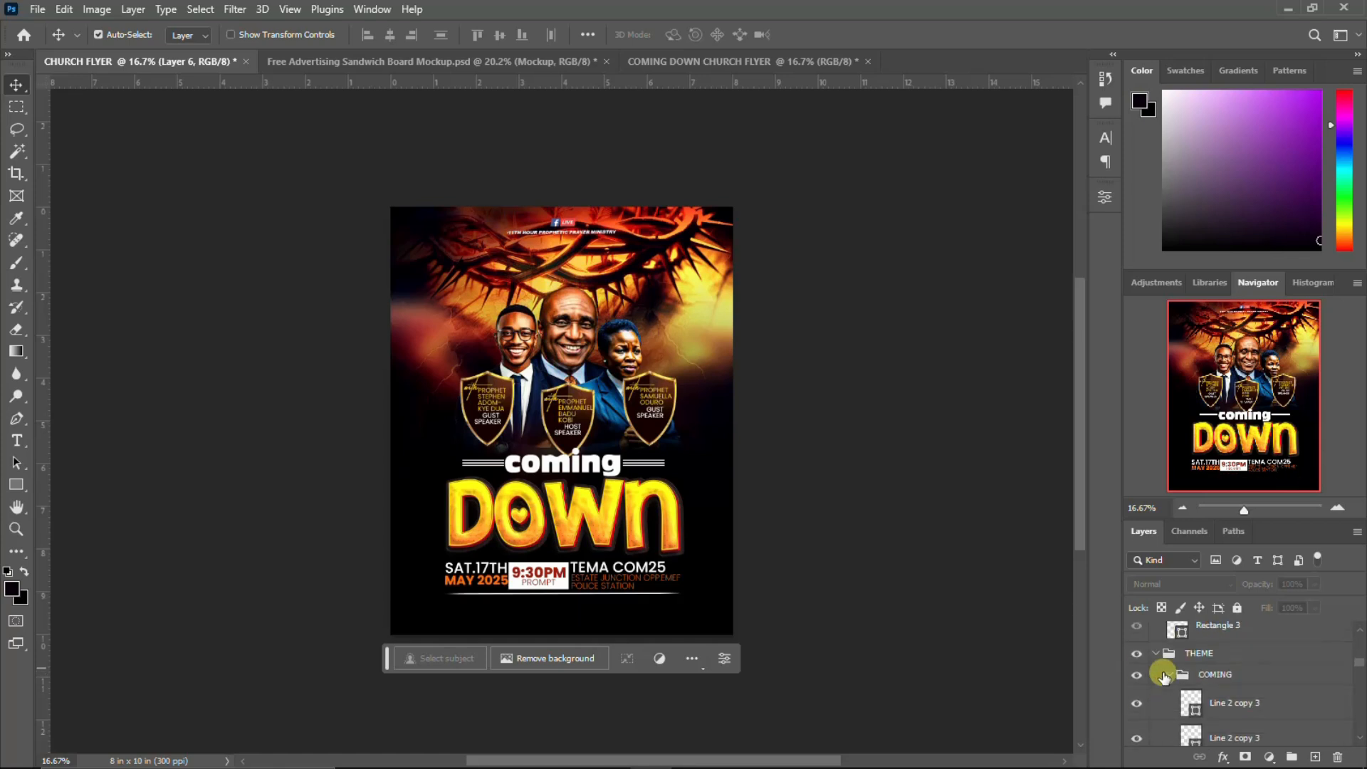
{"action": "scroll", "coordinate": [1137, 659], "scroll_direction": "up", "scroll_amount": 5}
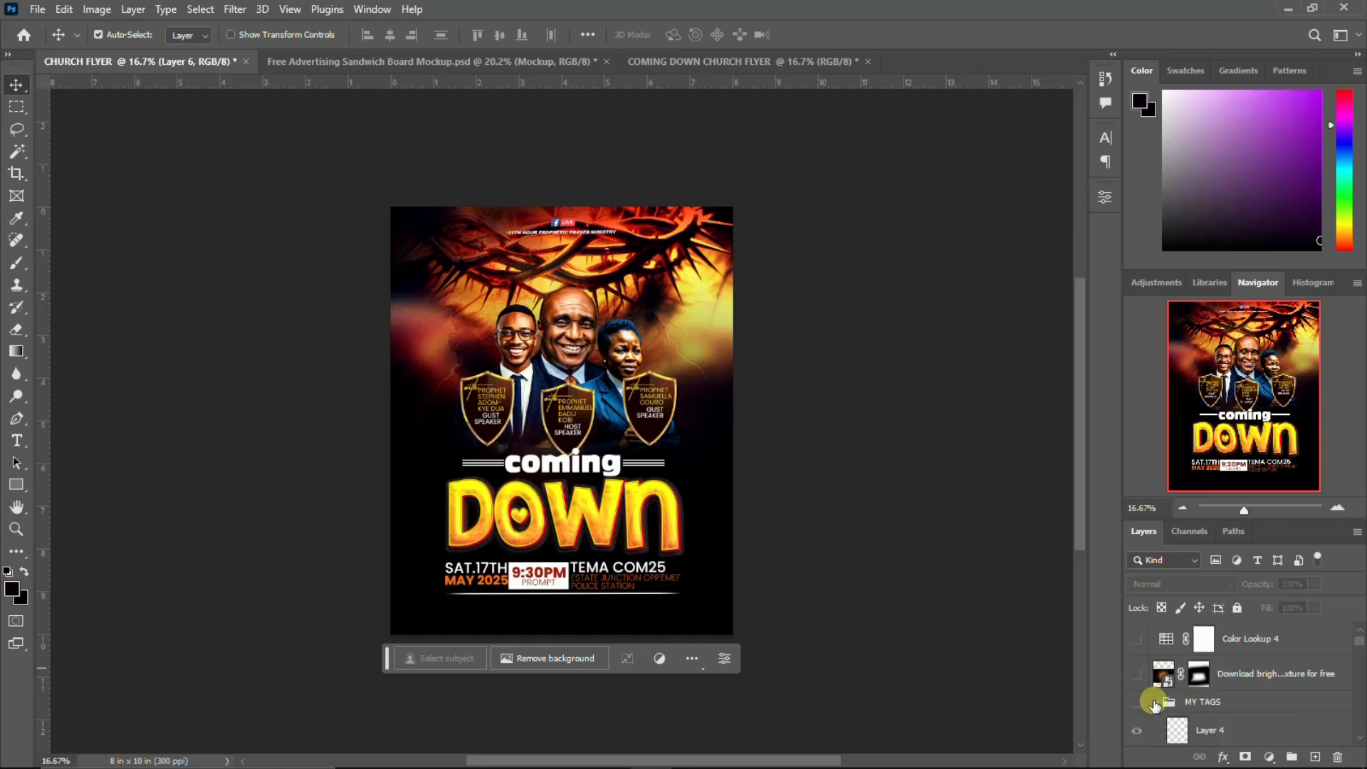
{"action": "left_click", "coordinate": [1155, 703]}
{"action": "left_click", "coordinate": [1137, 725]}
{"action": "left_click", "coordinate": [1155, 725]}
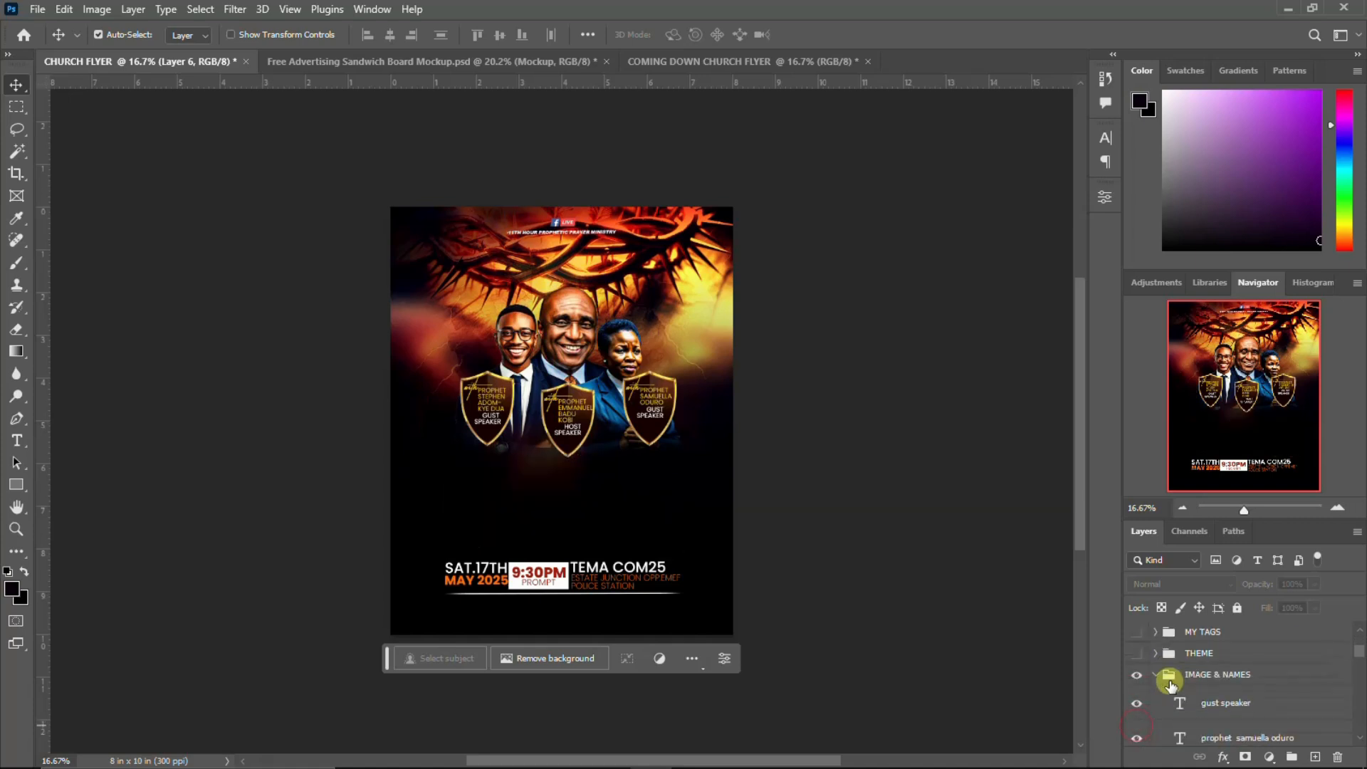
Step: Copy all layers inside the IMAGE & NAMES group, from "gust speaker" to the lowest portrait, into the COMING DOWN CHURCH FLYER document
{"action": "left_click", "coordinate": [1168, 677]}
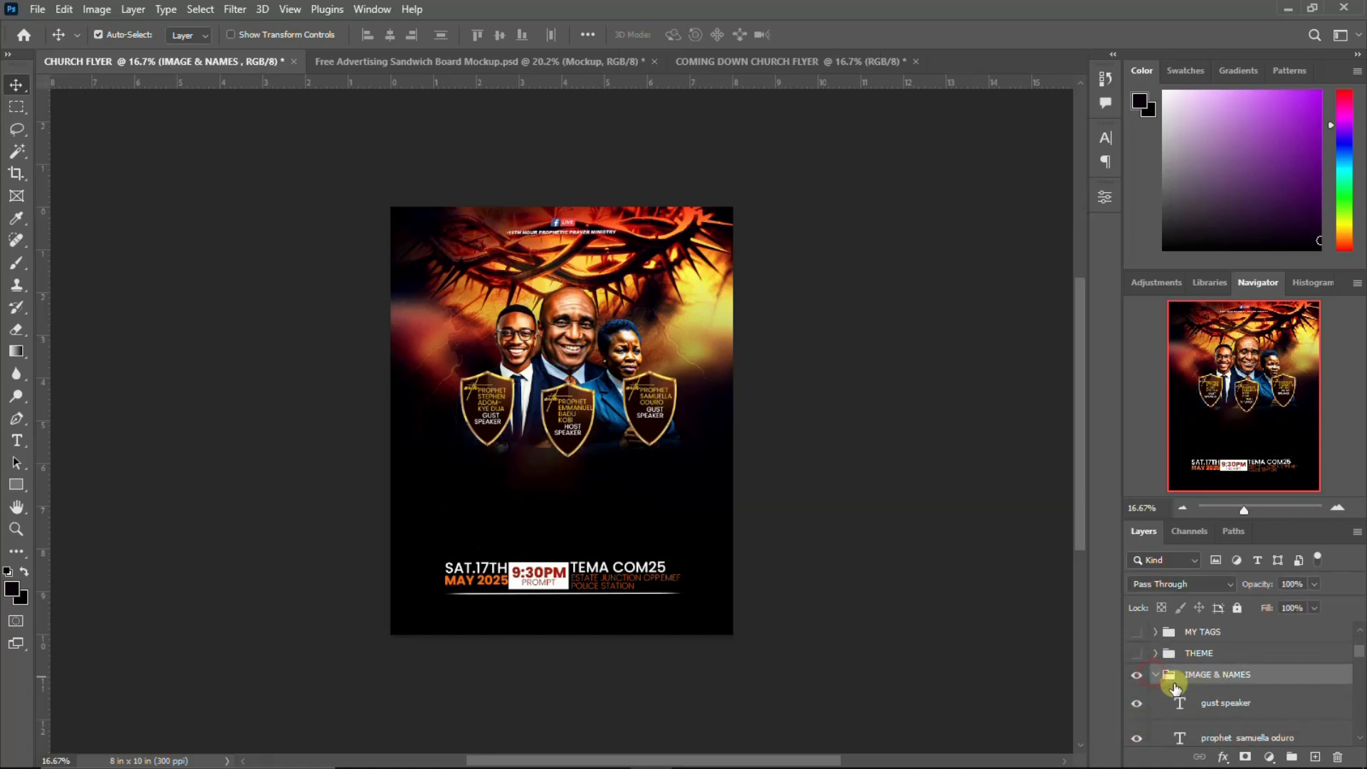
{"action": "left_click", "coordinate": [1211, 705]}
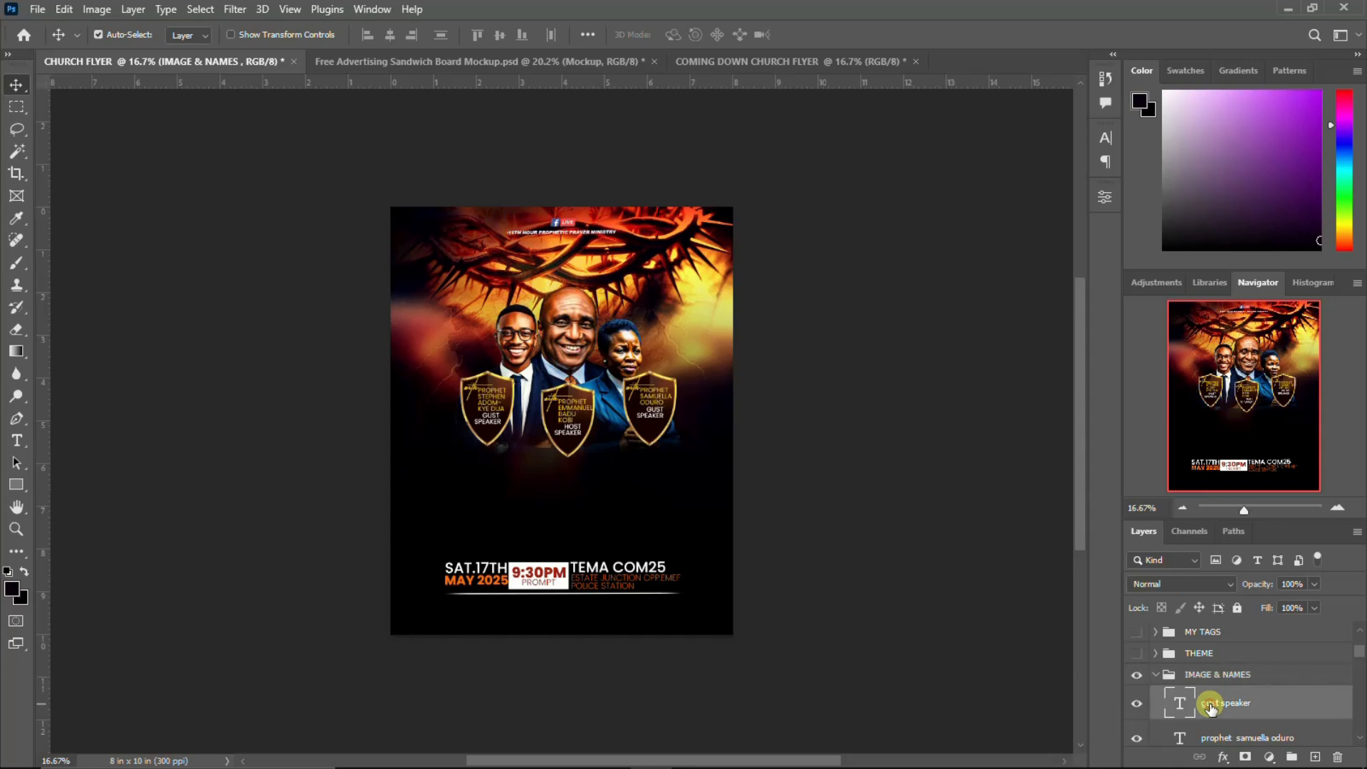
{"action": "scroll", "coordinate": [1218, 695], "scroll_direction": "down", "scroll_amount": 5}
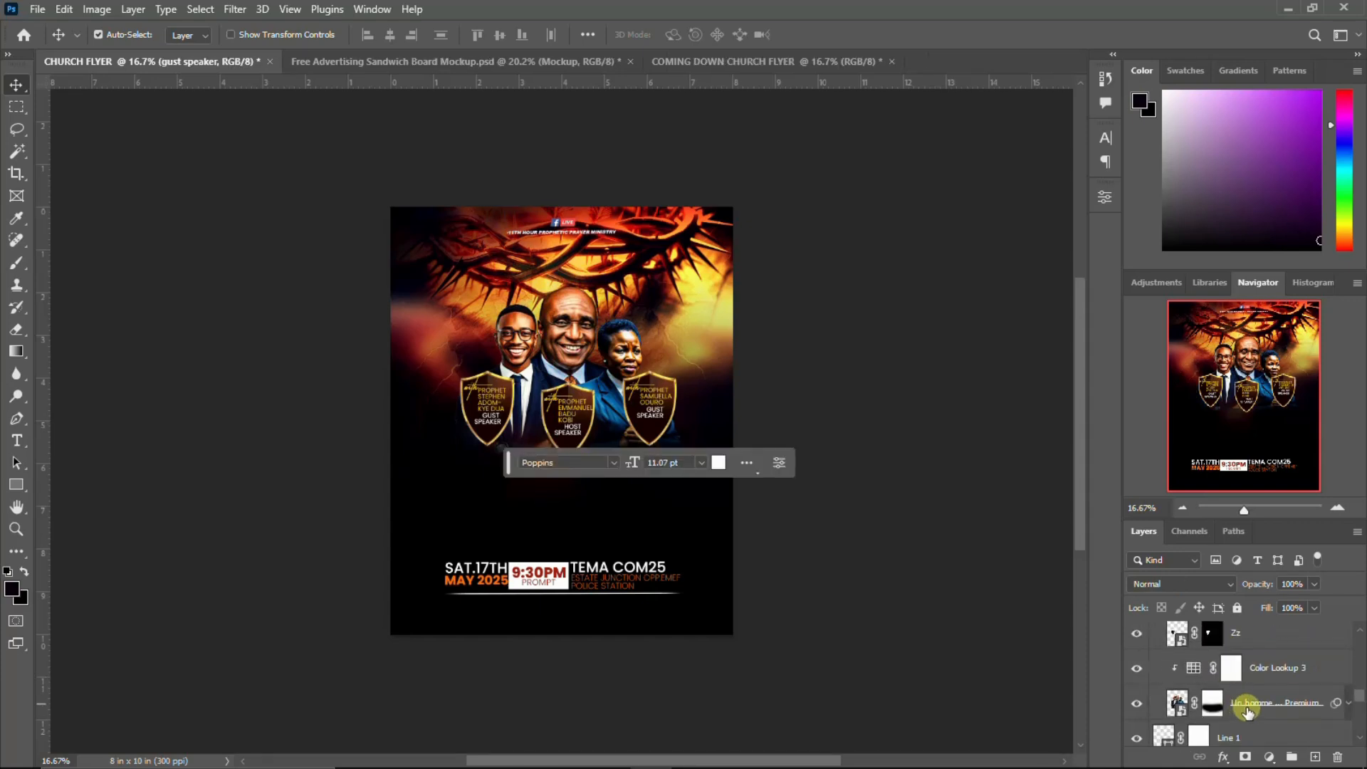
{"action": "scroll", "coordinate": [1249, 712], "scroll_direction": "down", "scroll_amount": 1}
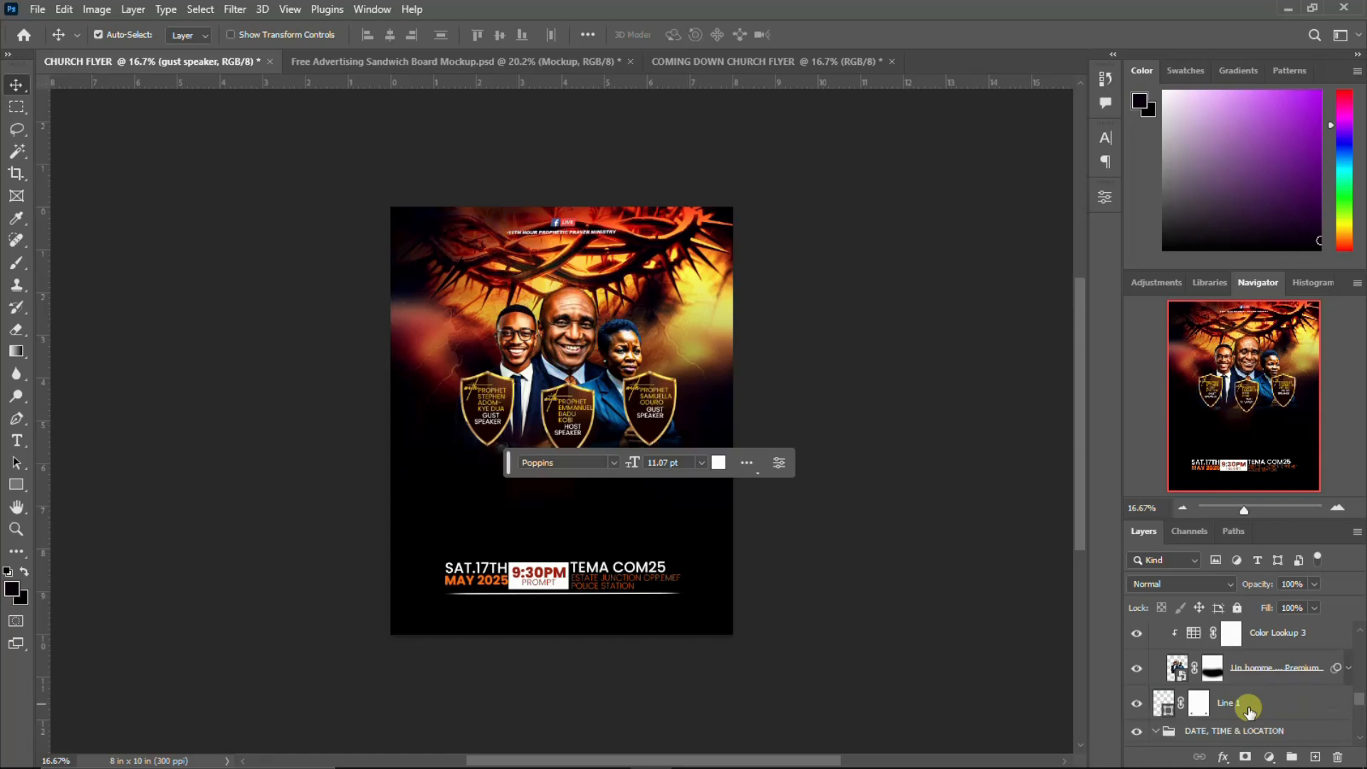
{"action": "left_click", "coordinate": [1249, 673], "text": "shift"}
{"action": "left_click_drag", "start_coordinate": [486, 402], "coordinate": [567, 371]}
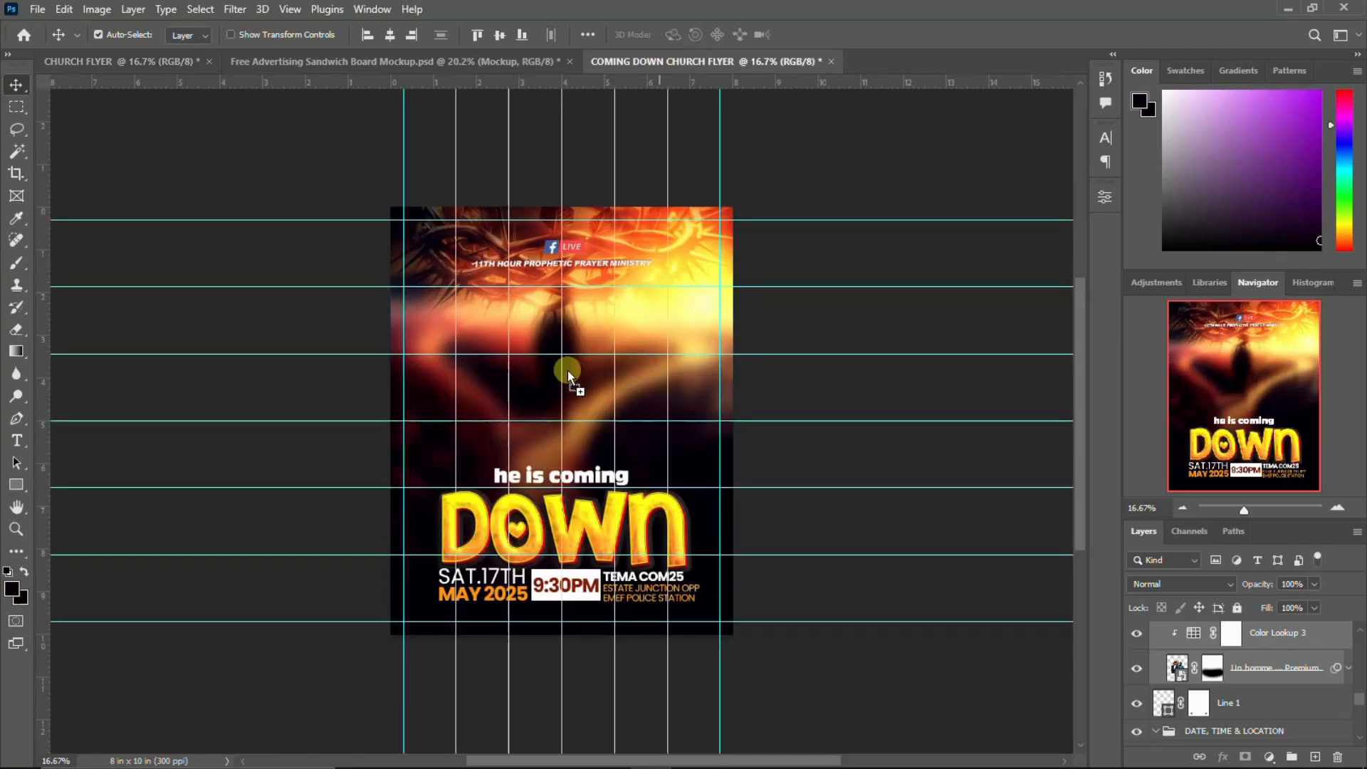
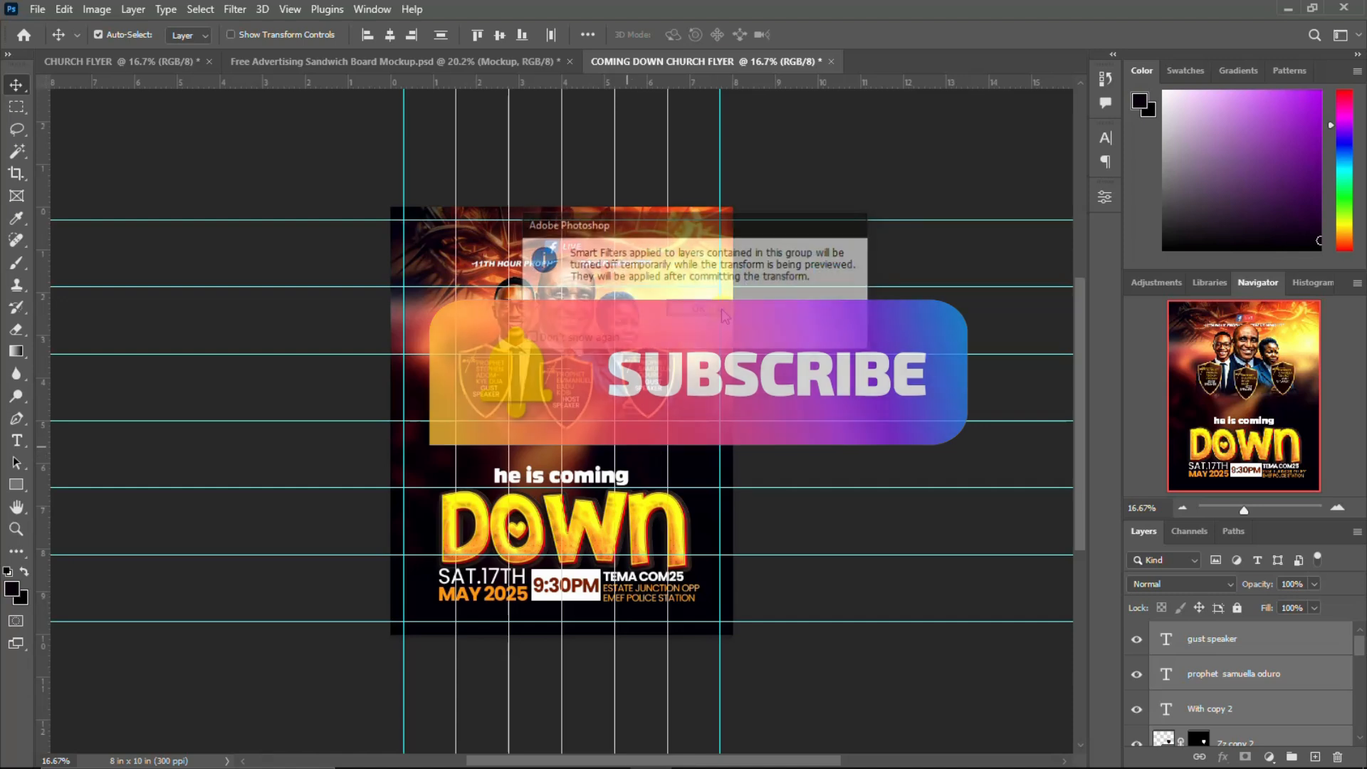
Step: Move the copied speaker layers down towards the headline and scale them proportionally to 105.72%
{"action": "left_click_drag", "start_coordinate": [586, 381], "coordinate": [583, 431]}
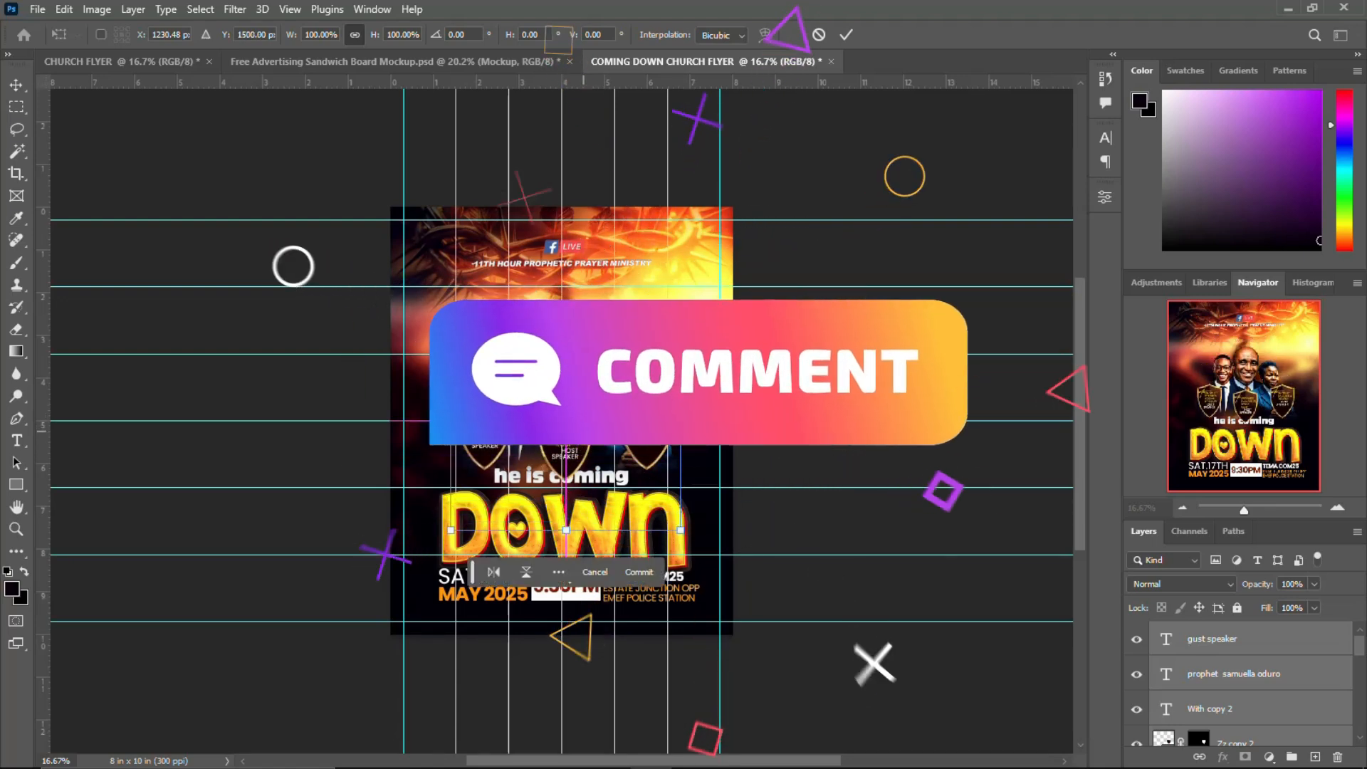
{"action": "left_click_drag", "start_coordinate": [681, 315], "coordinate": [689, 307]}
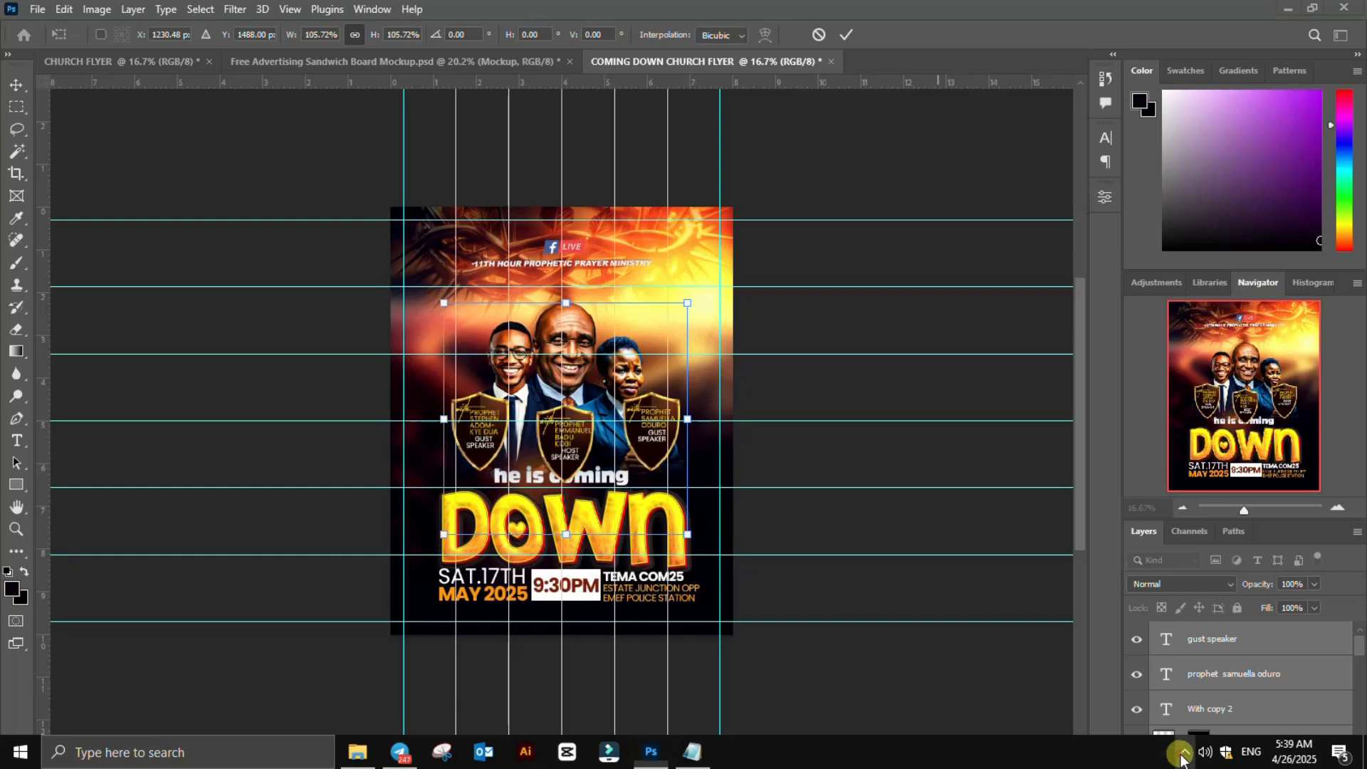
{"action": "left_click", "coordinate": [1185, 753]}
{"action": "left_click", "coordinate": [1220, 711]}
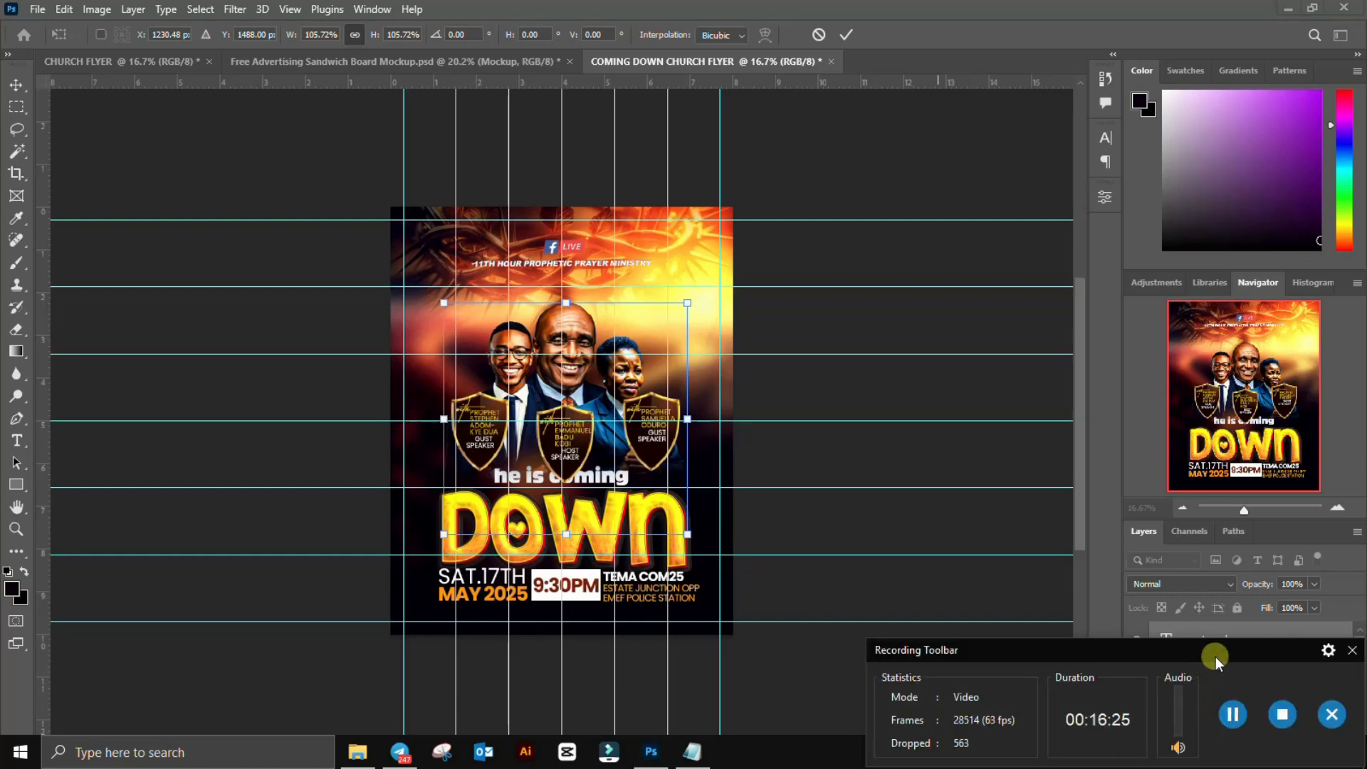
{"action": "left_click", "coordinate": [971, 764]}
{"action": "left_click", "coordinate": [1184, 752]}
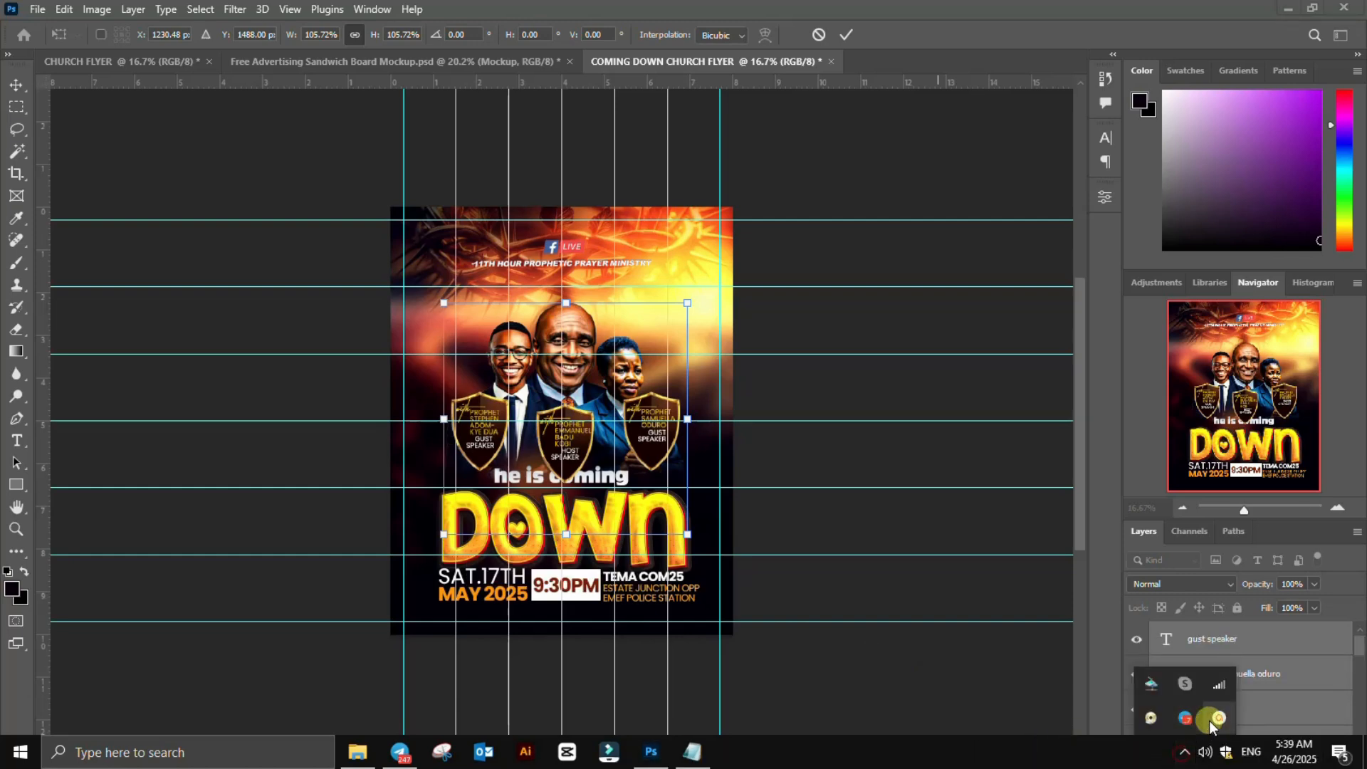
{"action": "left_click", "coordinate": [1185, 753]}
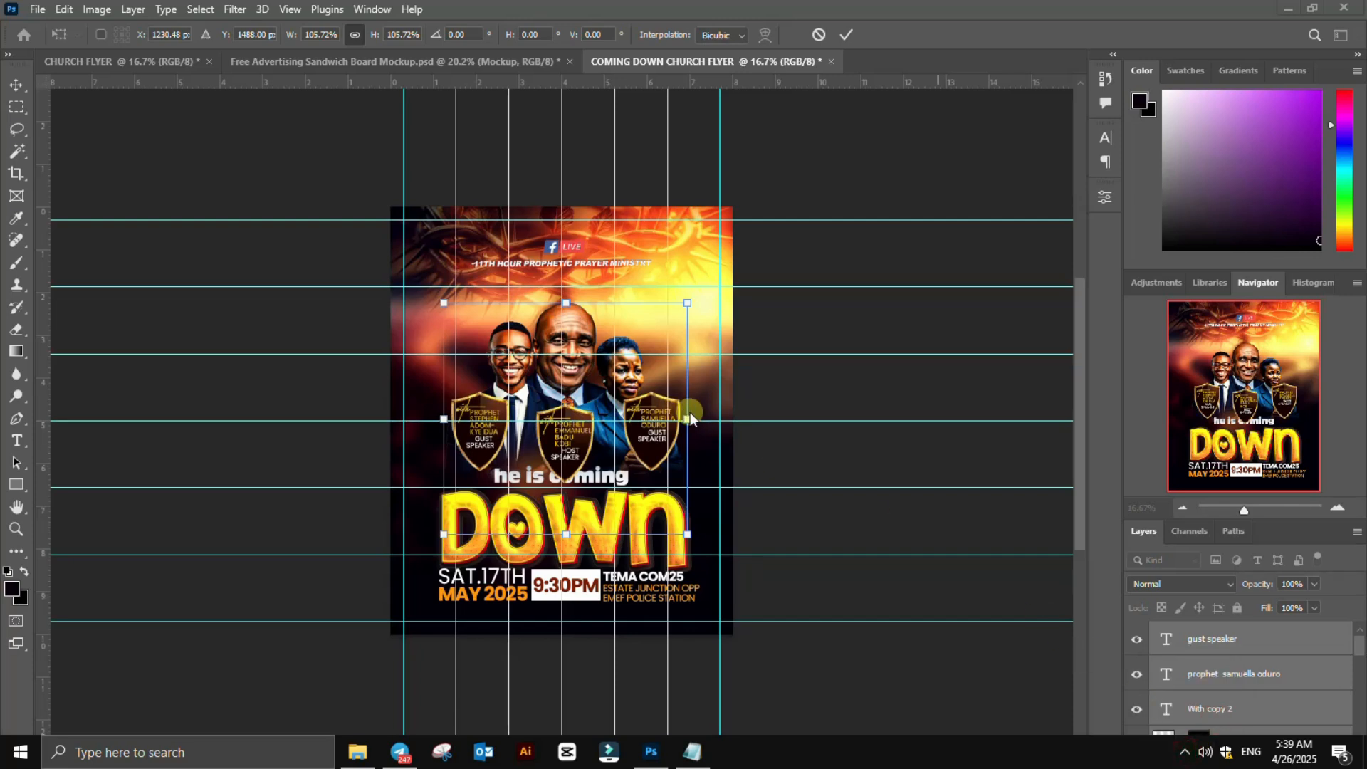
Step: Commit the scaling of the speaker layers and group them under the name "NAMES AND IMAGES"
{"action": "left_click", "coordinate": [848, 36]}
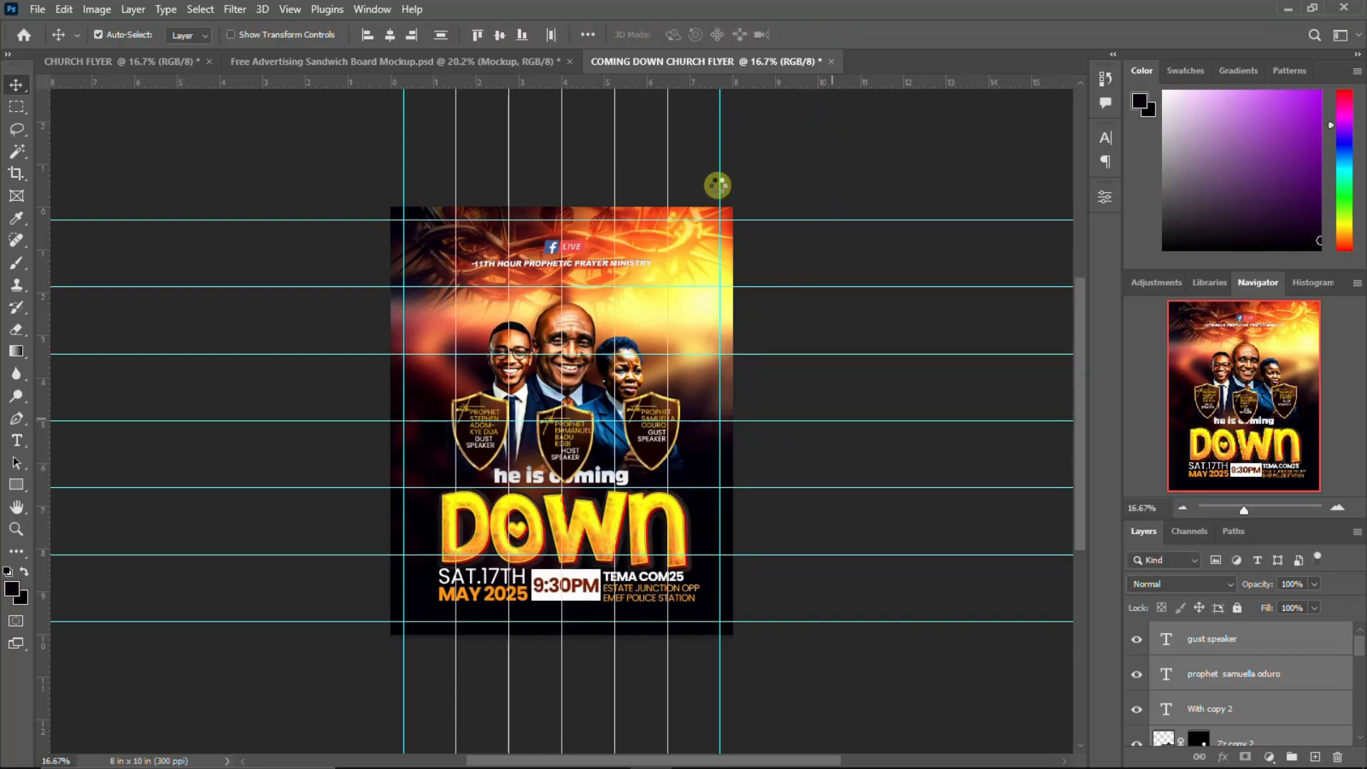
{"action": "scroll", "coordinate": [1193, 659], "scroll_direction": "down", "scroll_amount": 2}
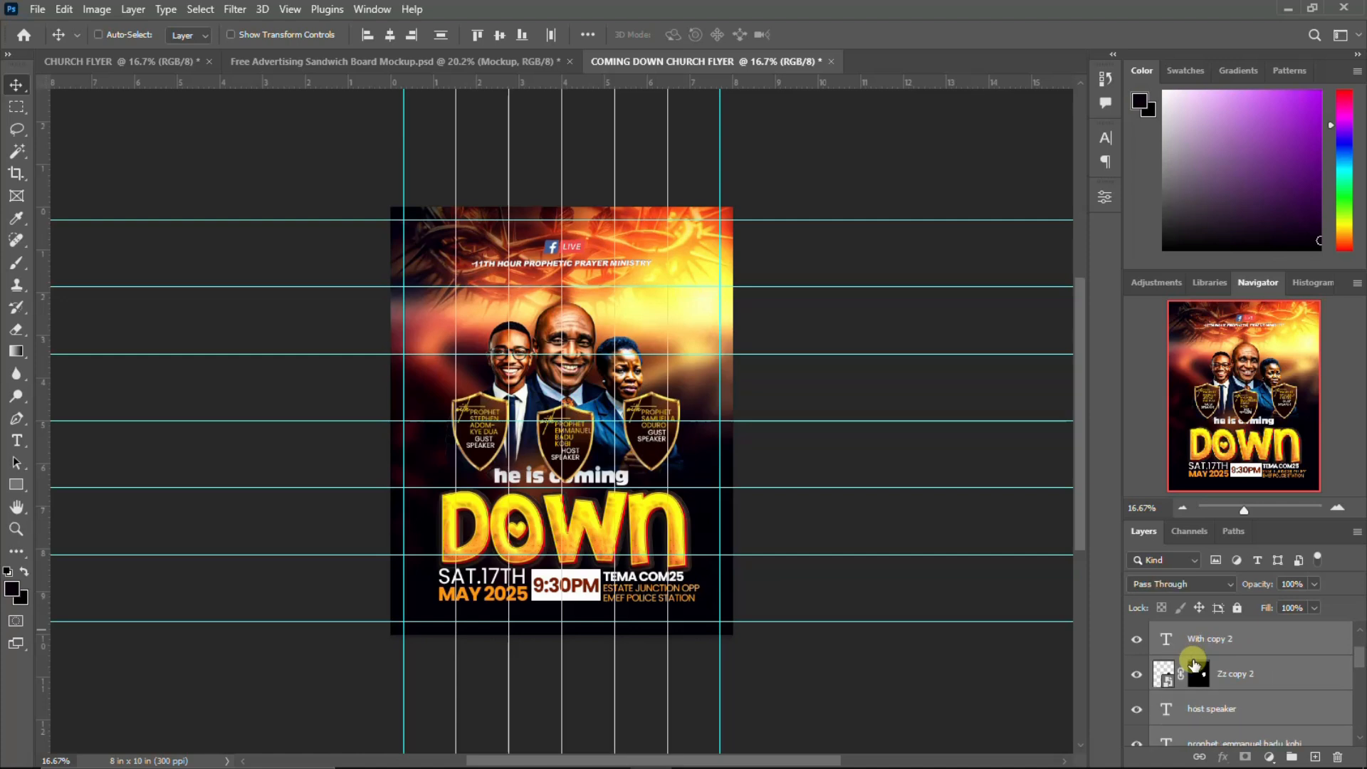
{"action": "key", "text": "ctrl+g"}
{"action": "left_click", "coordinate": [1136, 632]}
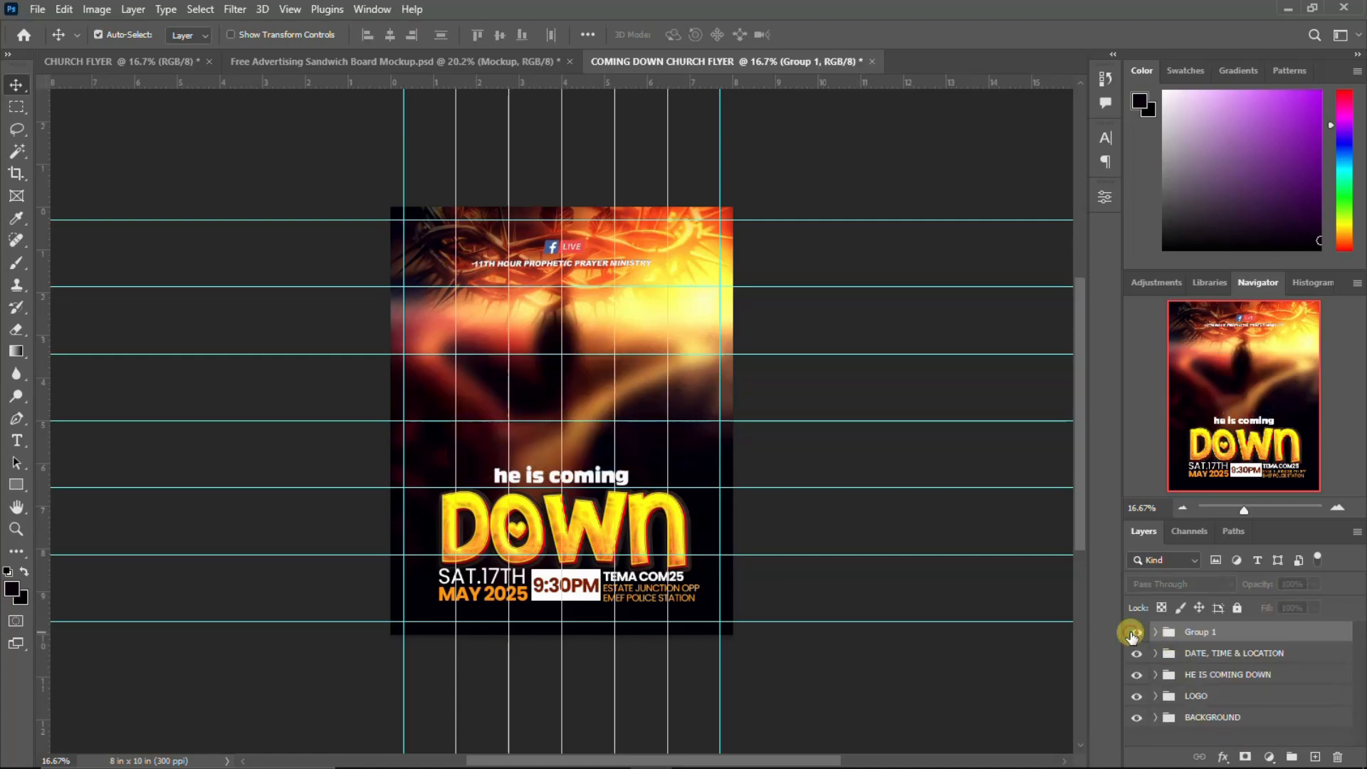
{"action": "left_click", "coordinate": [1135, 633]}
{"action": "left_click", "coordinate": [1201, 635]}
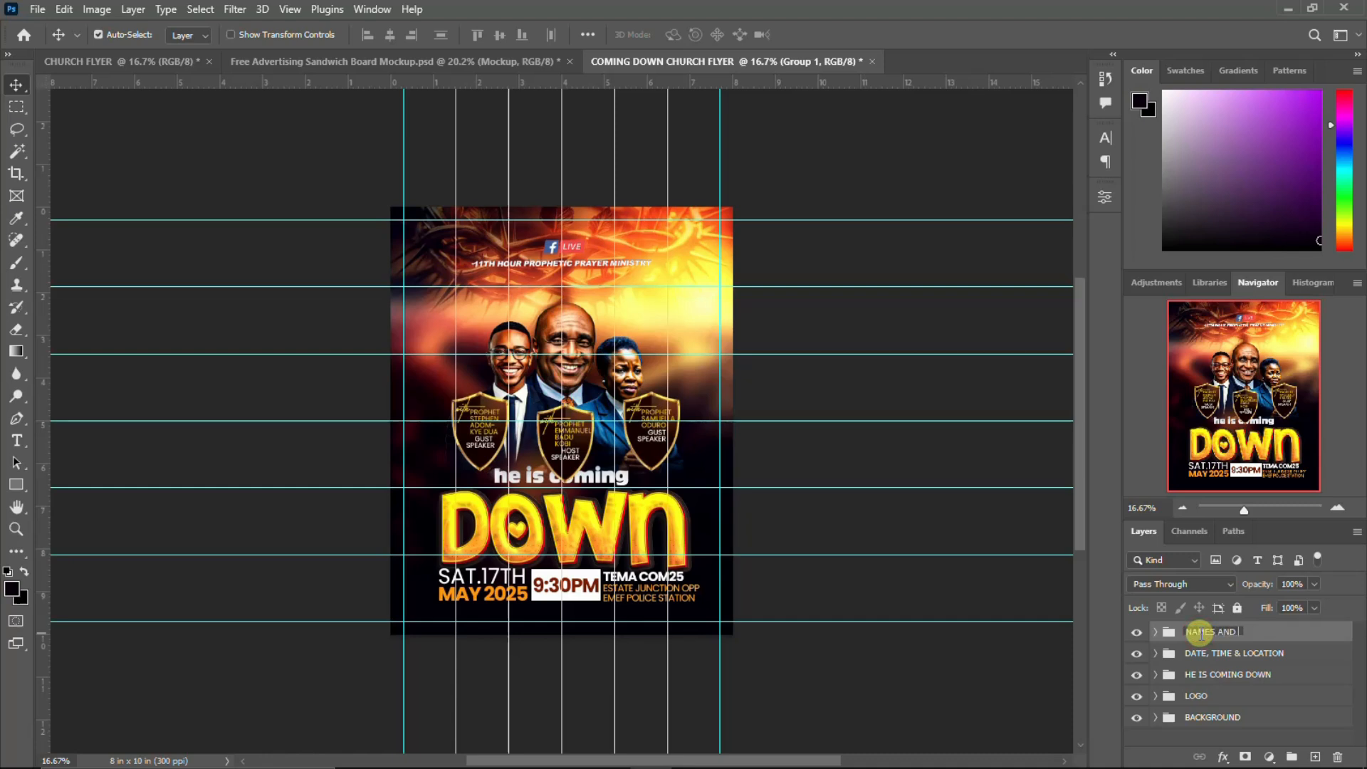
{"action": "left_click", "coordinate": [1200, 634]}
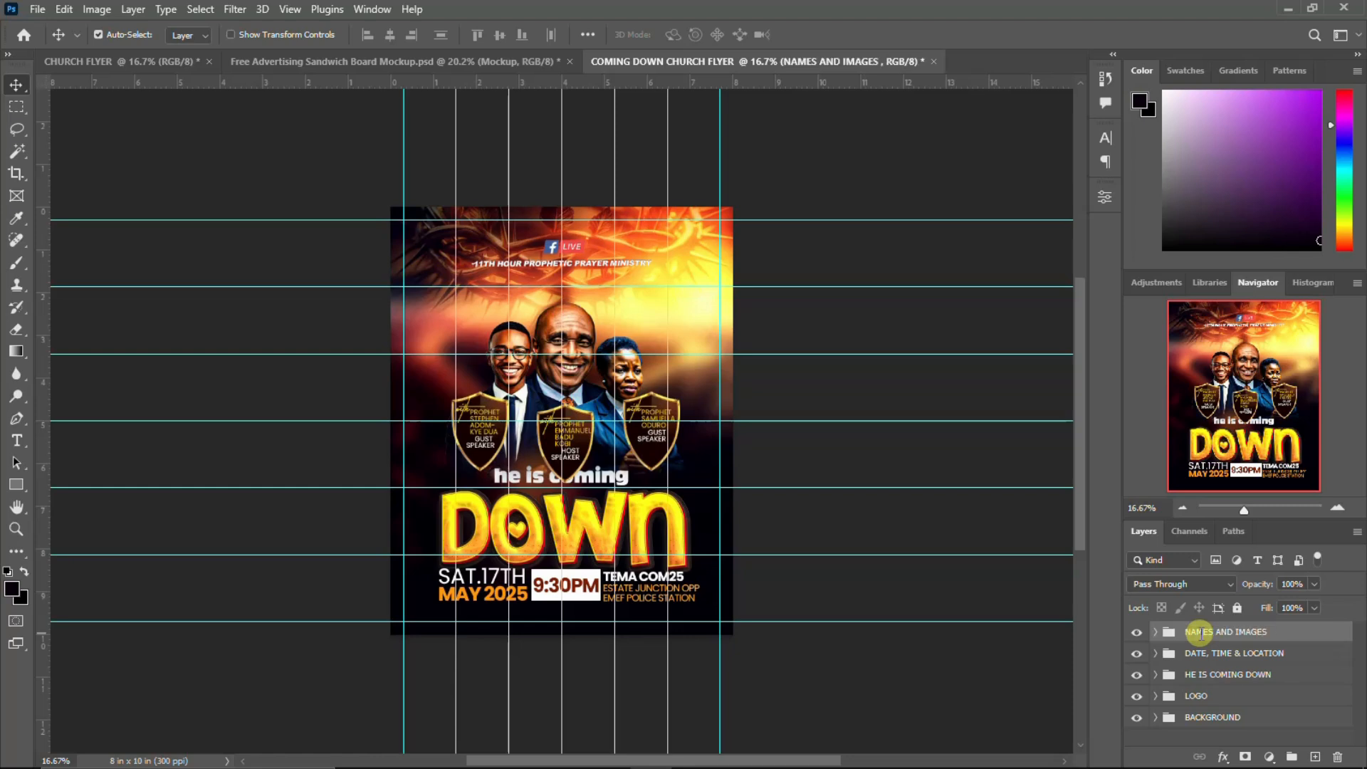
Step: Nudge the NAMES AND IMAGES group up in large increments until the shields sit clear above the "he is coming" text
{"action": "key", "text": "shift+Up"}
{"action": "key", "text": "shift+Up"}
{"action": "key", "text": "shift+Up"}
{"action": "key", "text": "shift+Up"}
{"action": "key", "text": "shift+Up"}
{"action": "key", "text": "shift+Up"}
{"action": "key", "text": "shift+Up"}
{"action": "key", "text": "shift+Up"}
{"action": "key", "text": "shift+Up"}
{"action": "key", "text": "shift+Up"}
{"action": "key", "text": "shift+Up"}
{"action": "key", "text": "shift+Up"}
{"action": "key", "text": "shift+Up"}
{"action": "key", "text": "shift+Up"}
{"action": "key", "text": "shift+Up"}
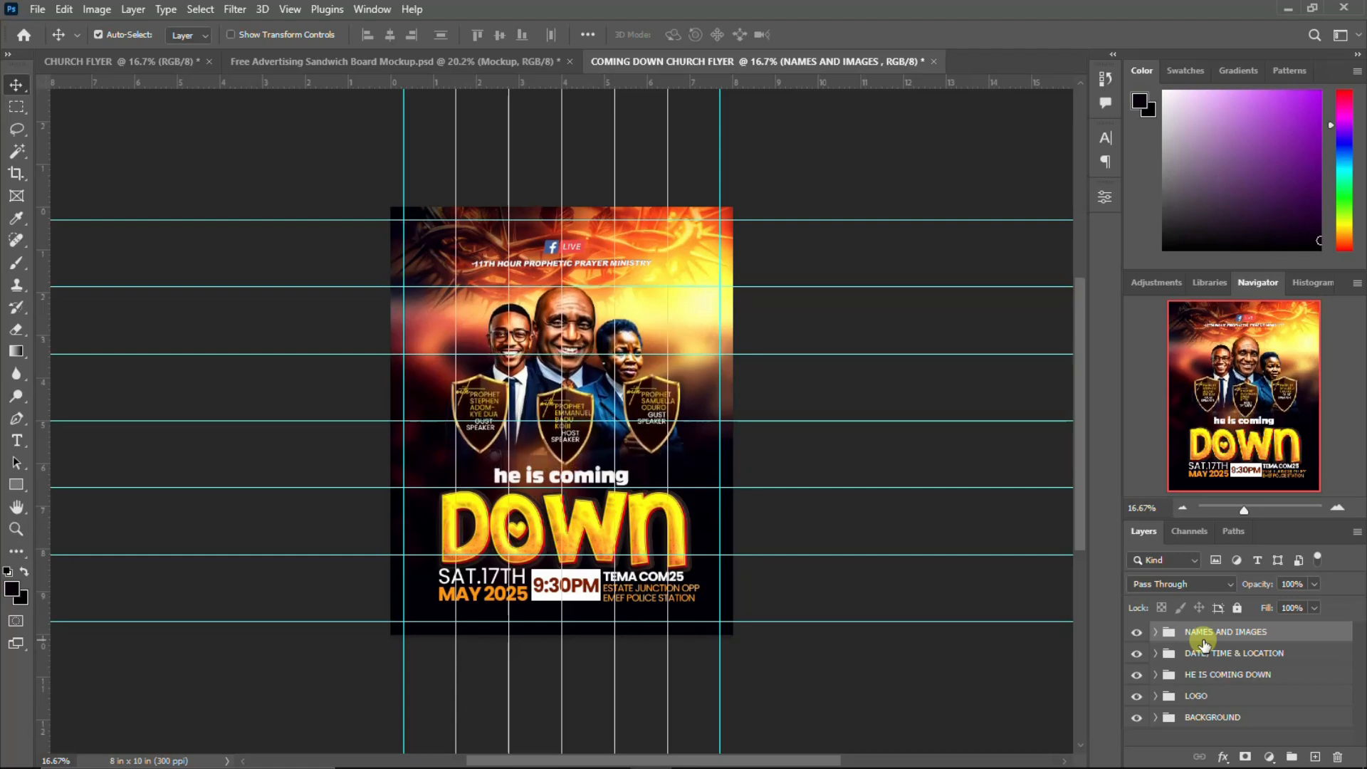
Step: In the CHURCH FLYER document, collapse and hide the IMAGE & NAMES group and show the MY TAGS group
{"action": "left_click", "coordinate": [136, 50]}
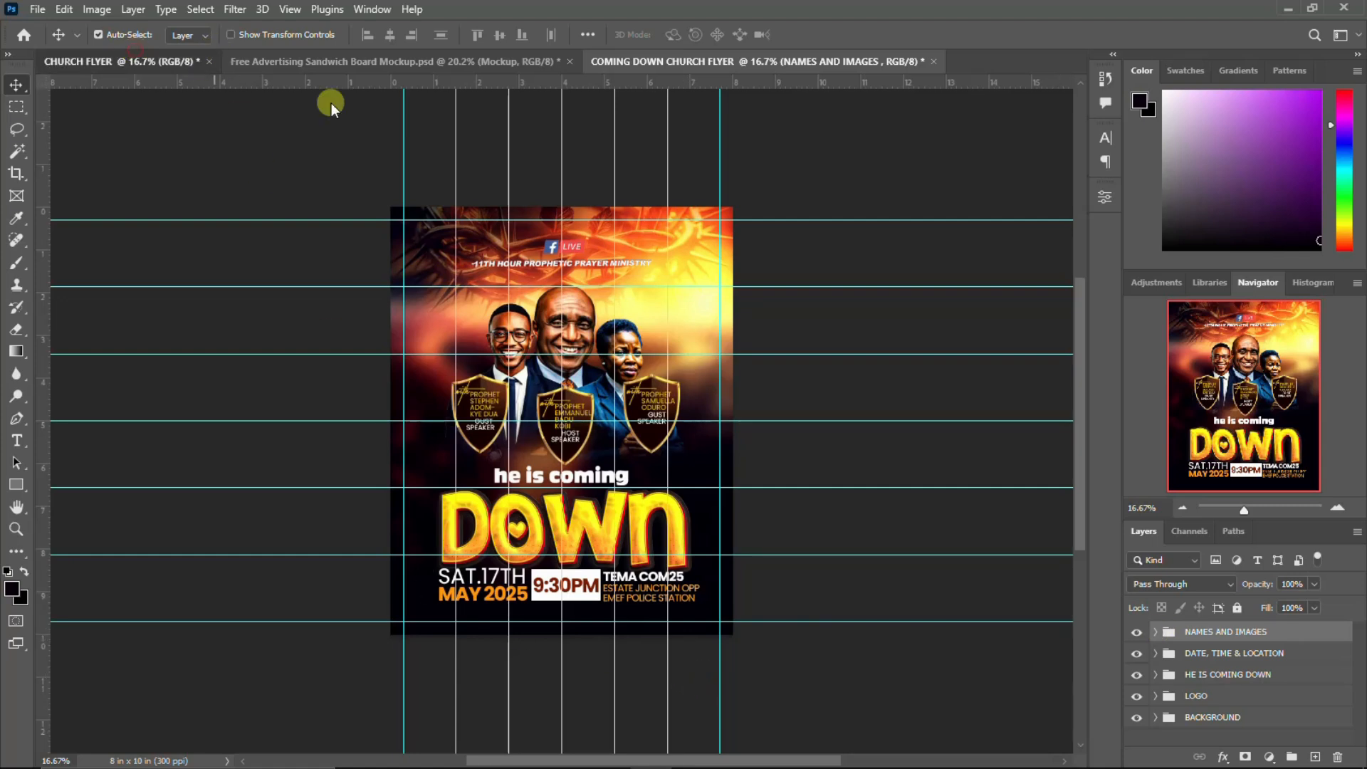
{"action": "scroll", "coordinate": [1161, 669], "scroll_direction": "down", "scroll_amount": 3}
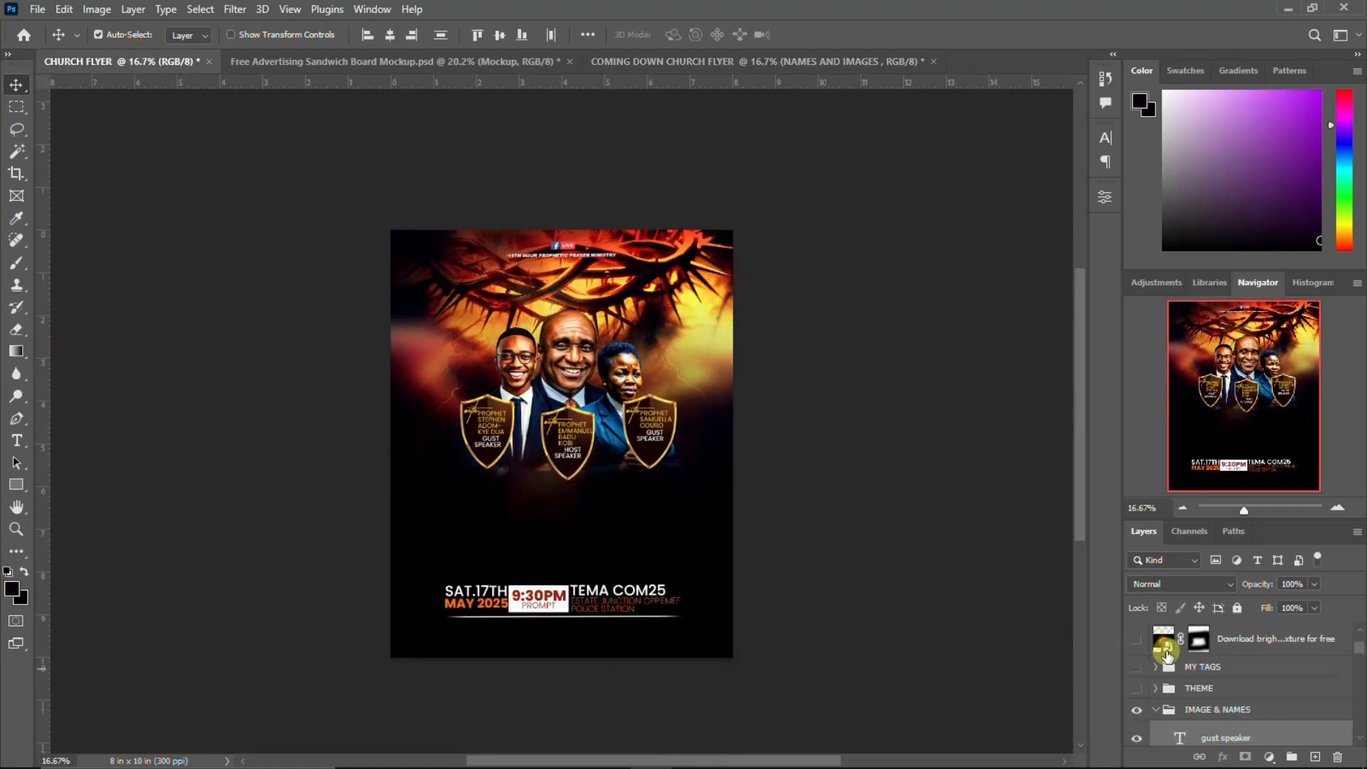
{"action": "left_click", "coordinate": [1155, 676]}
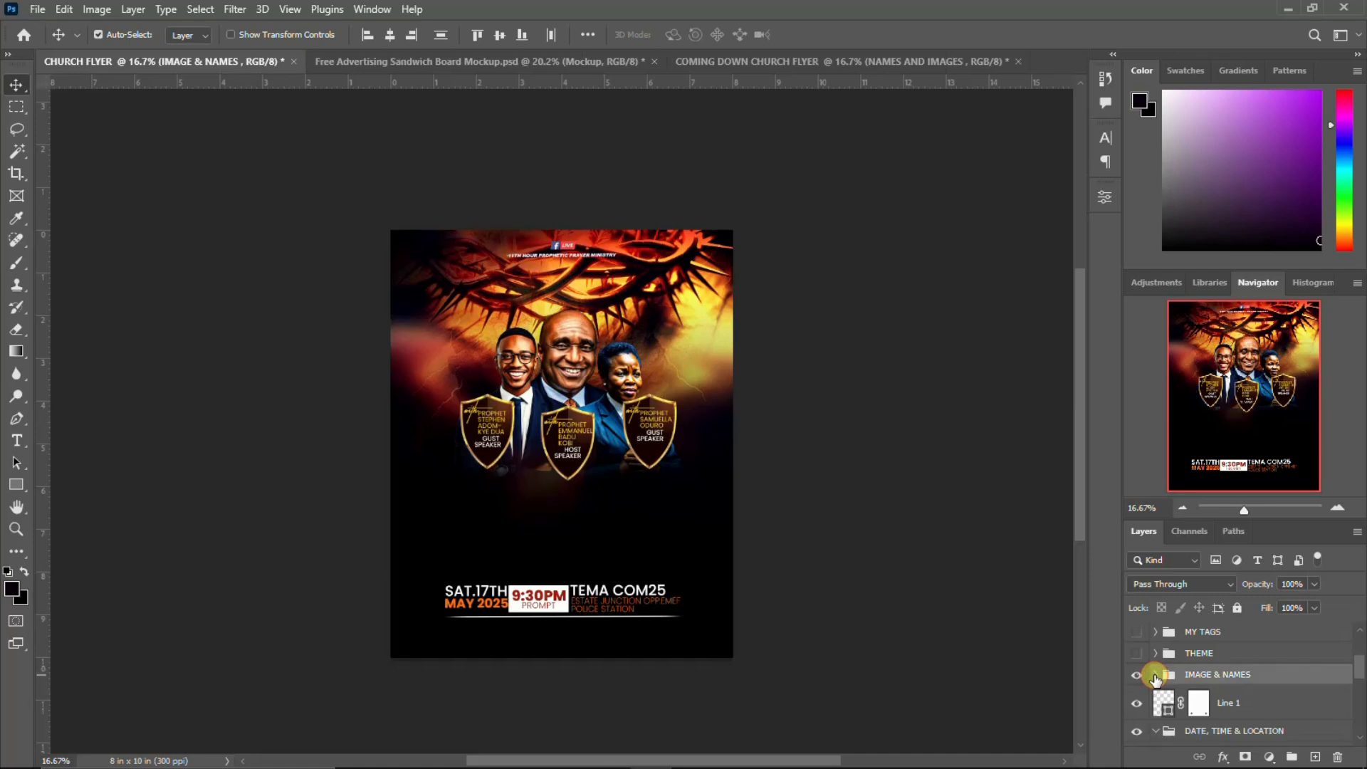
{"action": "left_click", "coordinate": [1137, 677]}
{"action": "left_click", "coordinate": [1135, 632]}
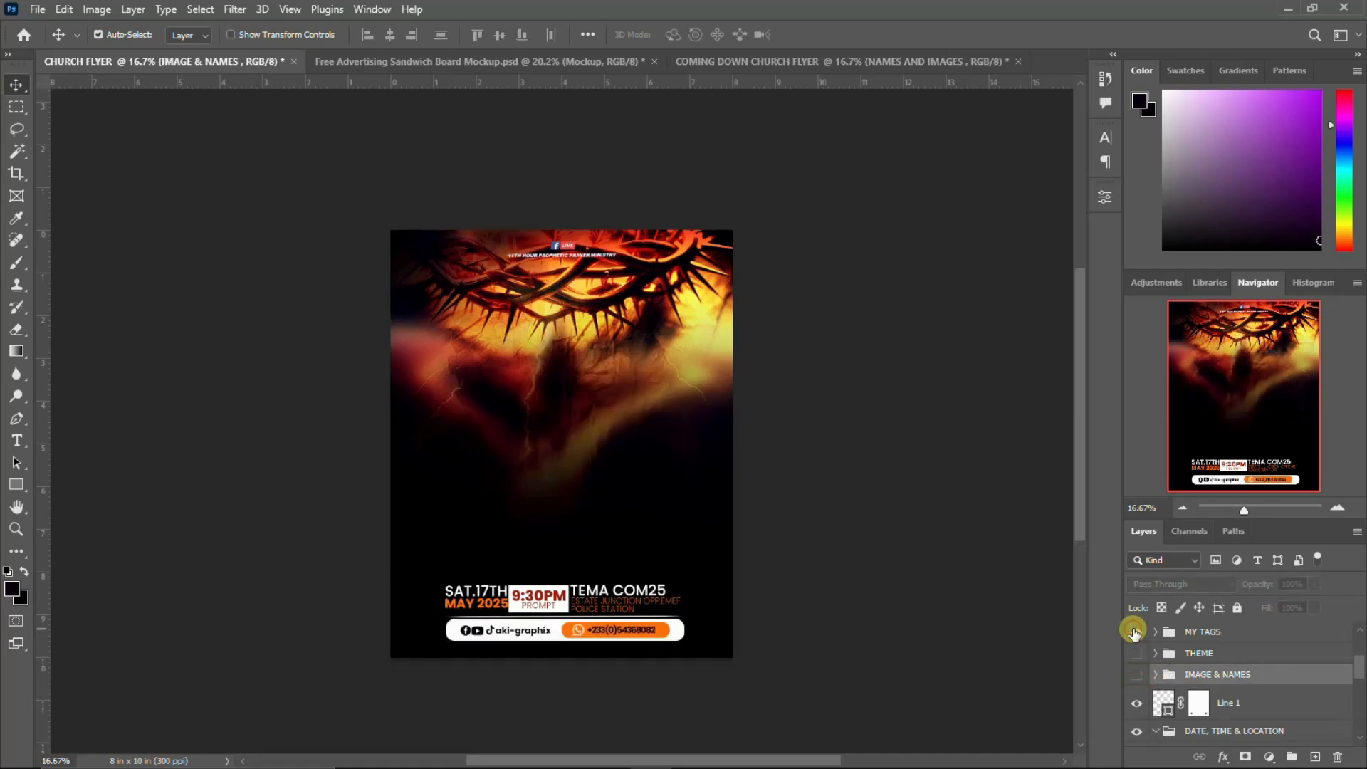
Step: Copy all layers of the MY TAGS group into the COMING DOWN CHURCH FLYER document and place them beneath the date row
{"action": "left_click", "coordinate": [1156, 633]}
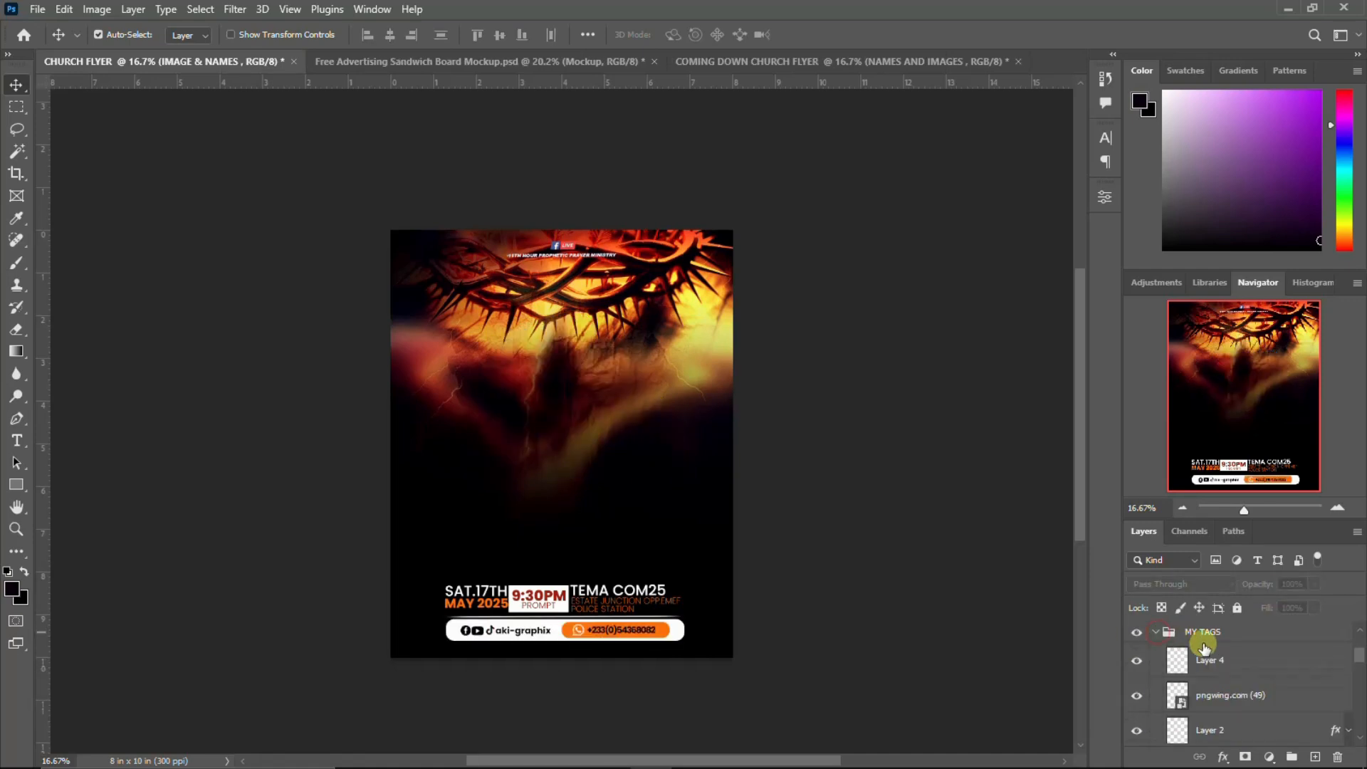
{"action": "left_click", "coordinate": [1219, 661]}
{"action": "scroll", "coordinate": [1218, 664], "scroll_direction": "down", "scroll_amount": 5}
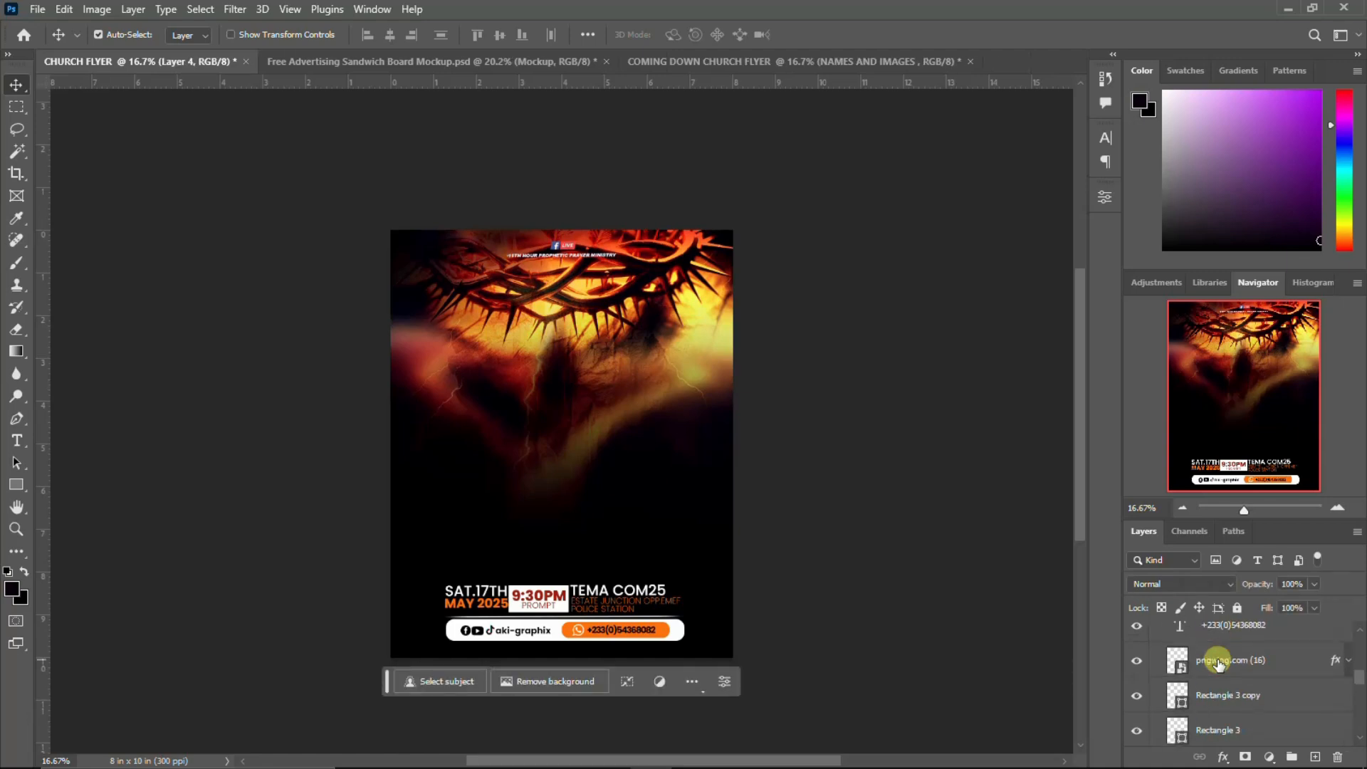
{"action": "left_click", "coordinate": [1213, 693], "text": "shift"}
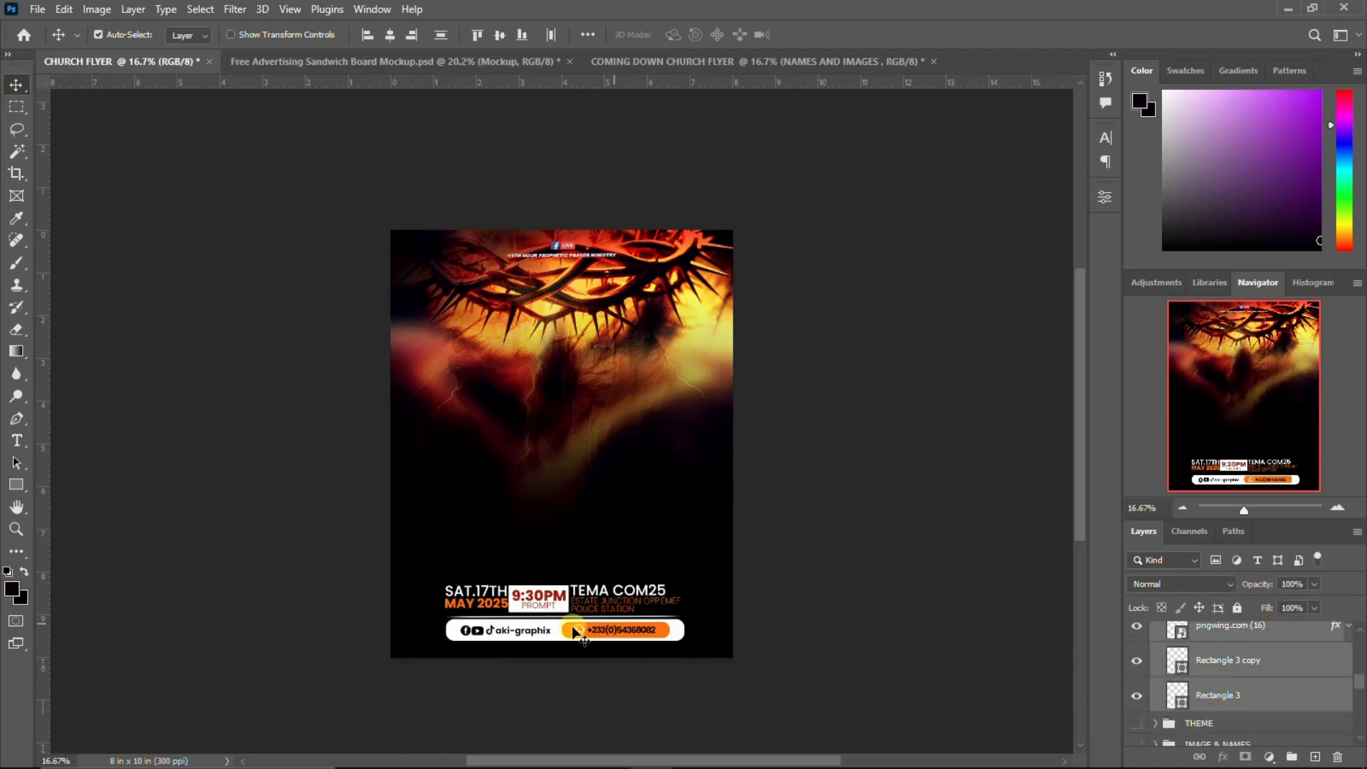
{"action": "left_click_drag", "start_coordinate": [536, 625], "coordinate": [831, 62]}
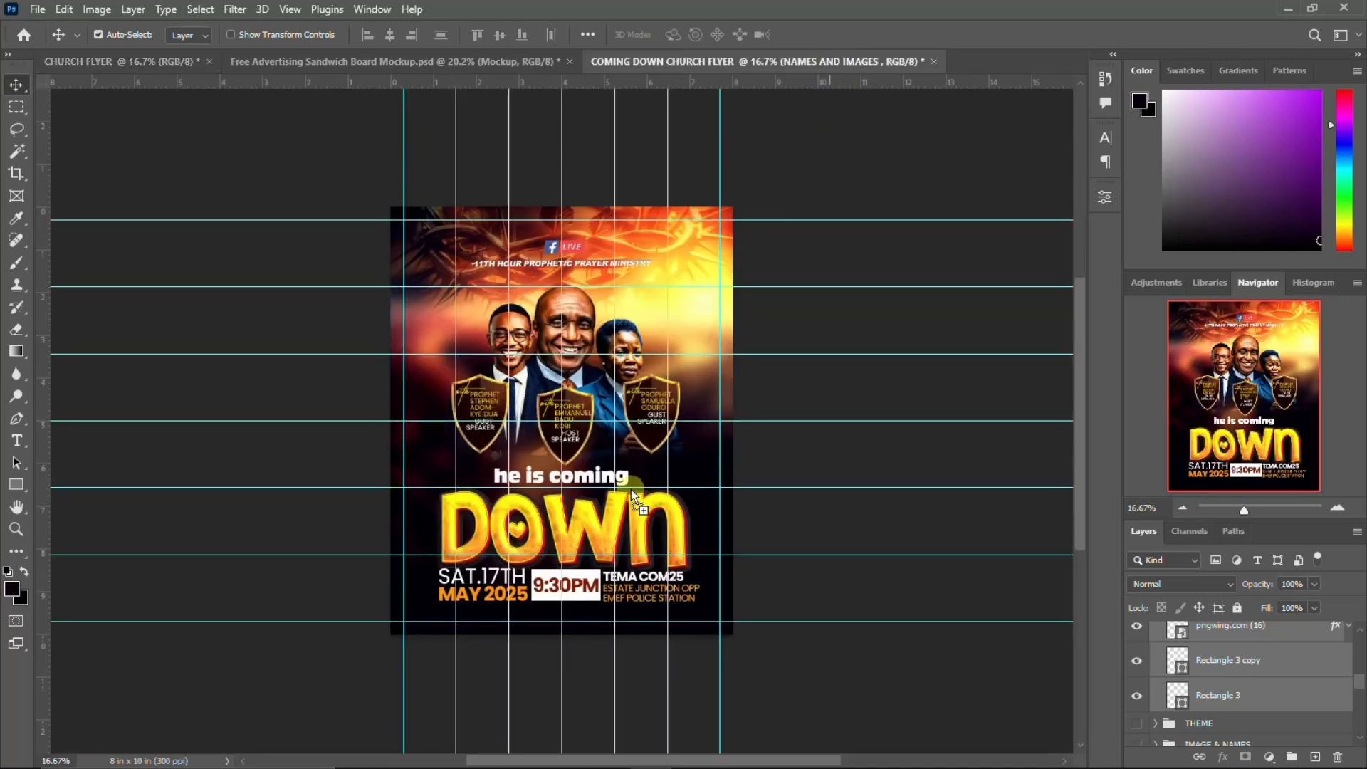
{"action": "left_click_drag", "start_coordinate": [559, 604], "coordinate": [541, 619]}
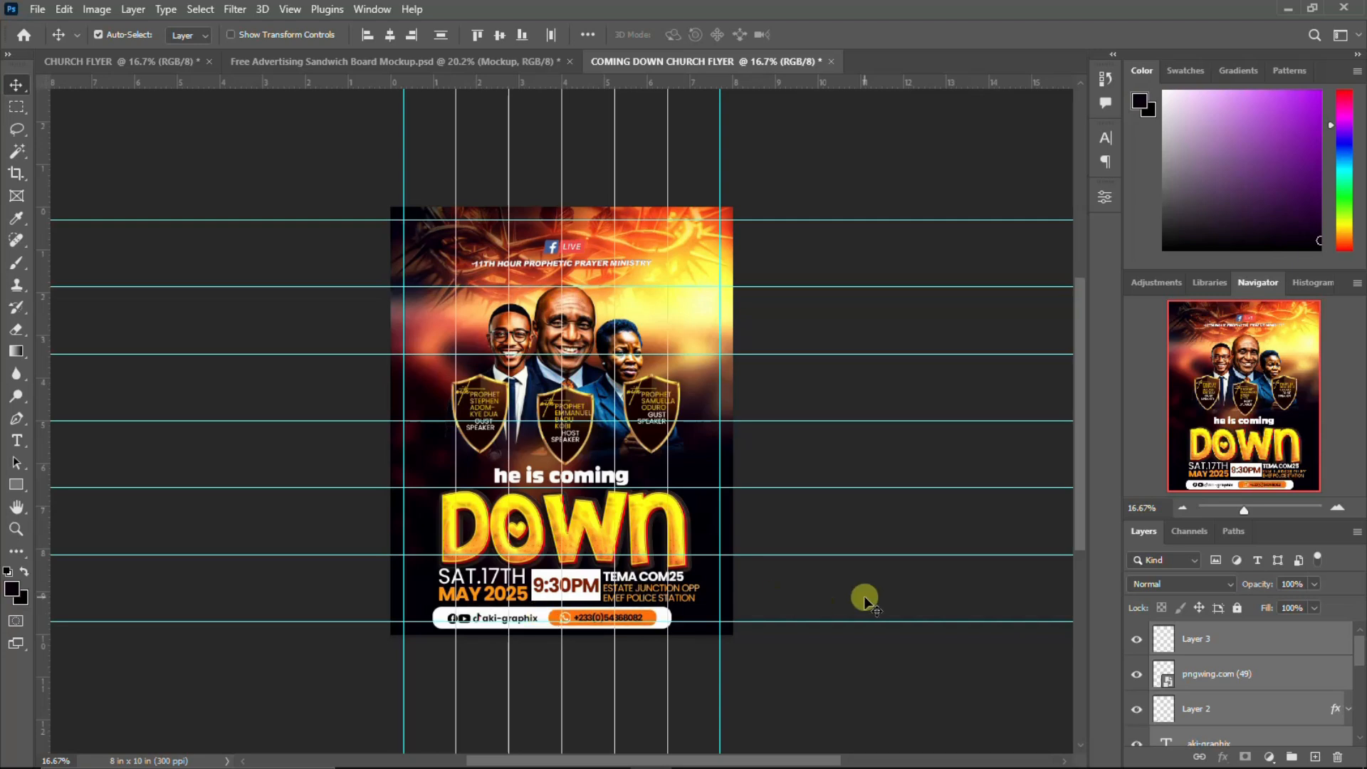
Step: Group the copied contact tag layers and name the group "MY TAGS"
{"action": "key", "text": "ctrl+g"}
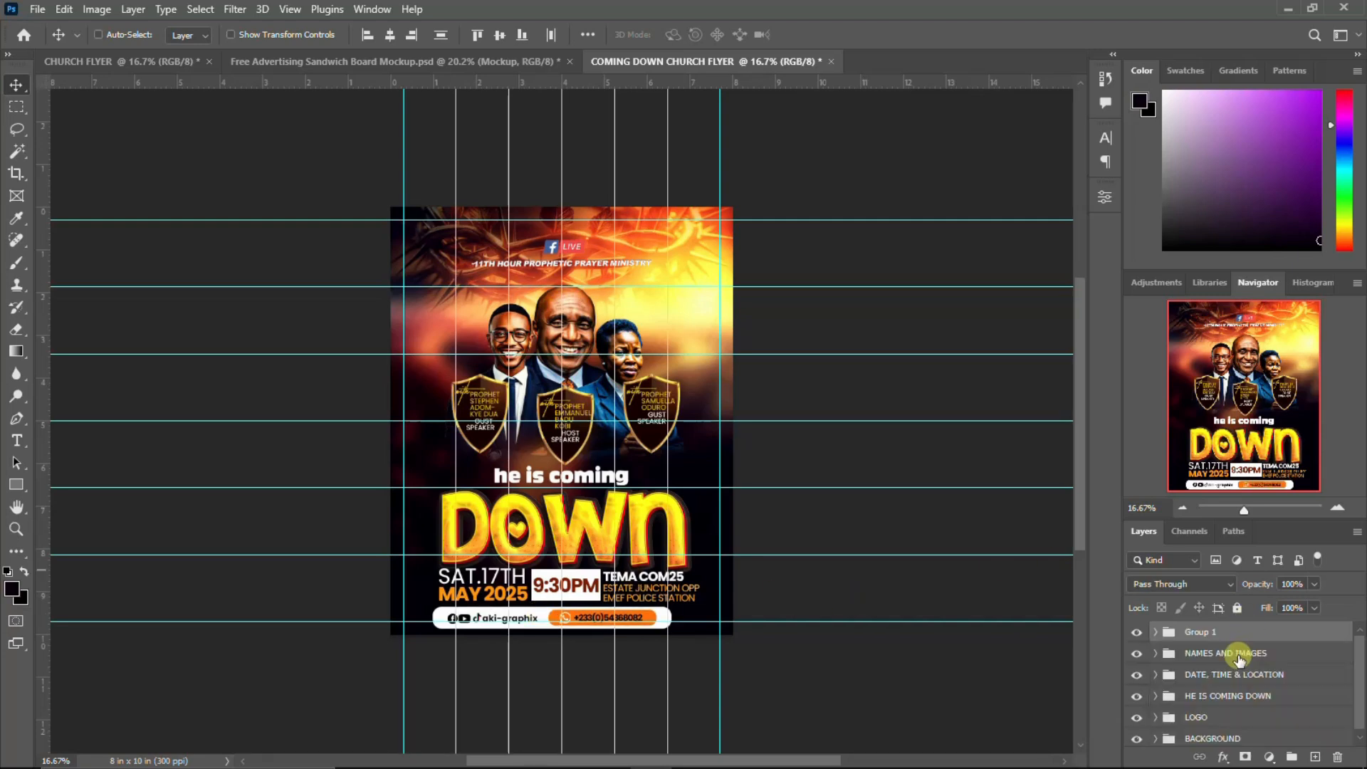
{"action": "type", "text": "MY"}
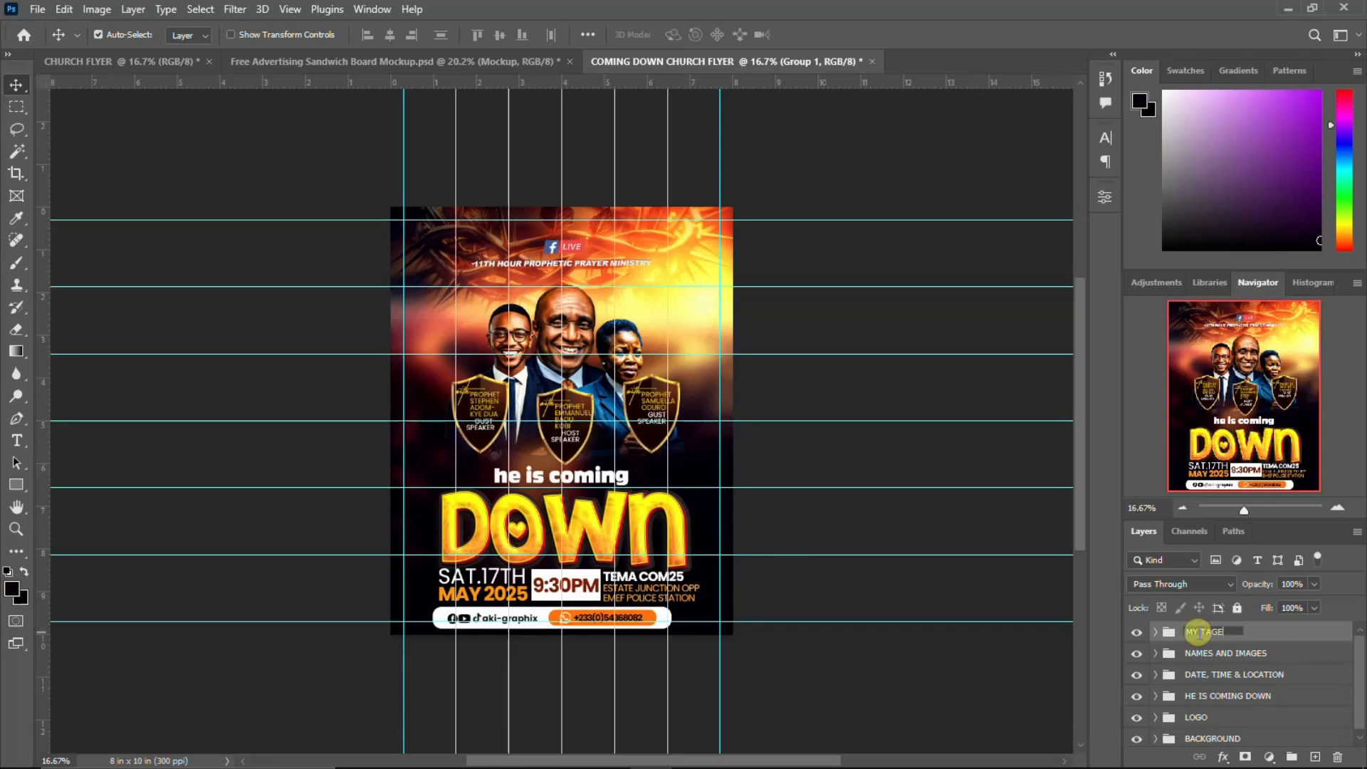
{"action": "type", "text": " TAGS"}
{"action": "key", "text": "Return"}
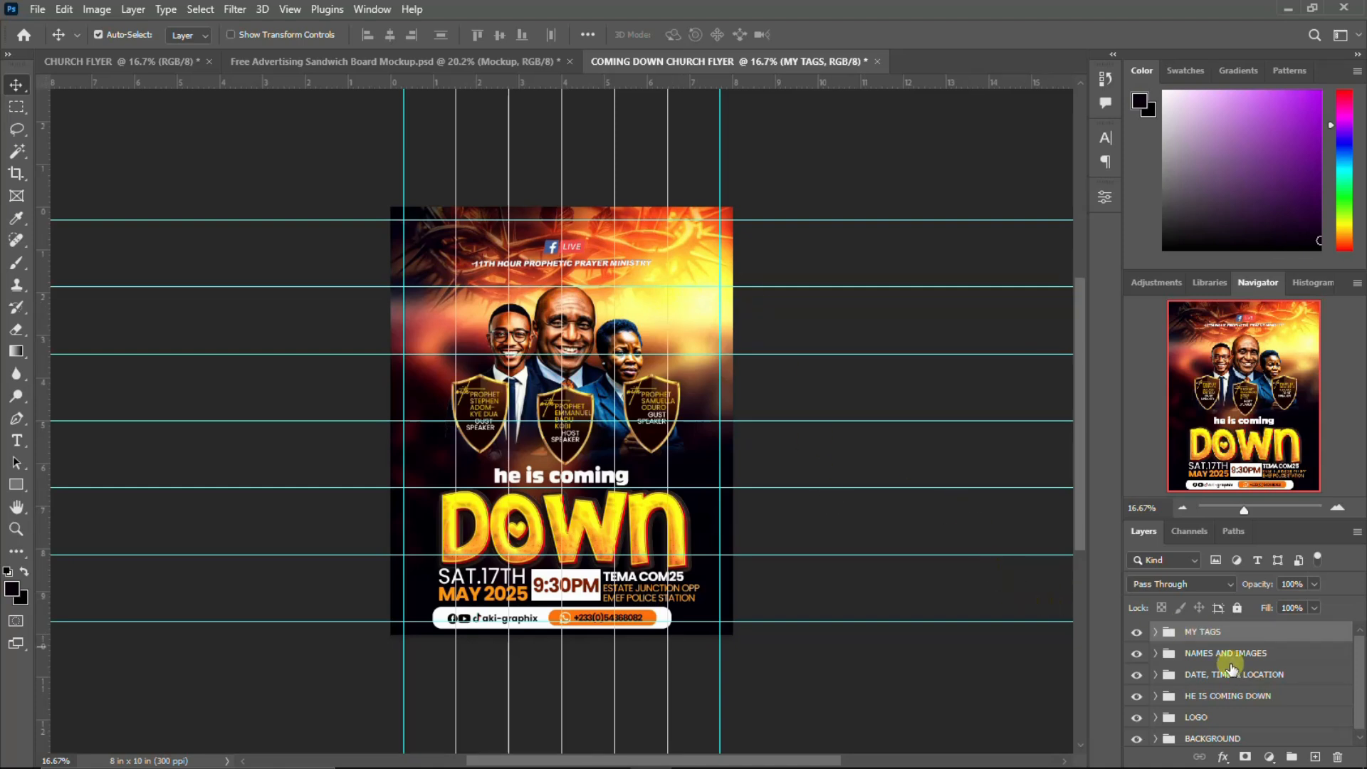
{"action": "left_click", "coordinate": [1201, 657]}
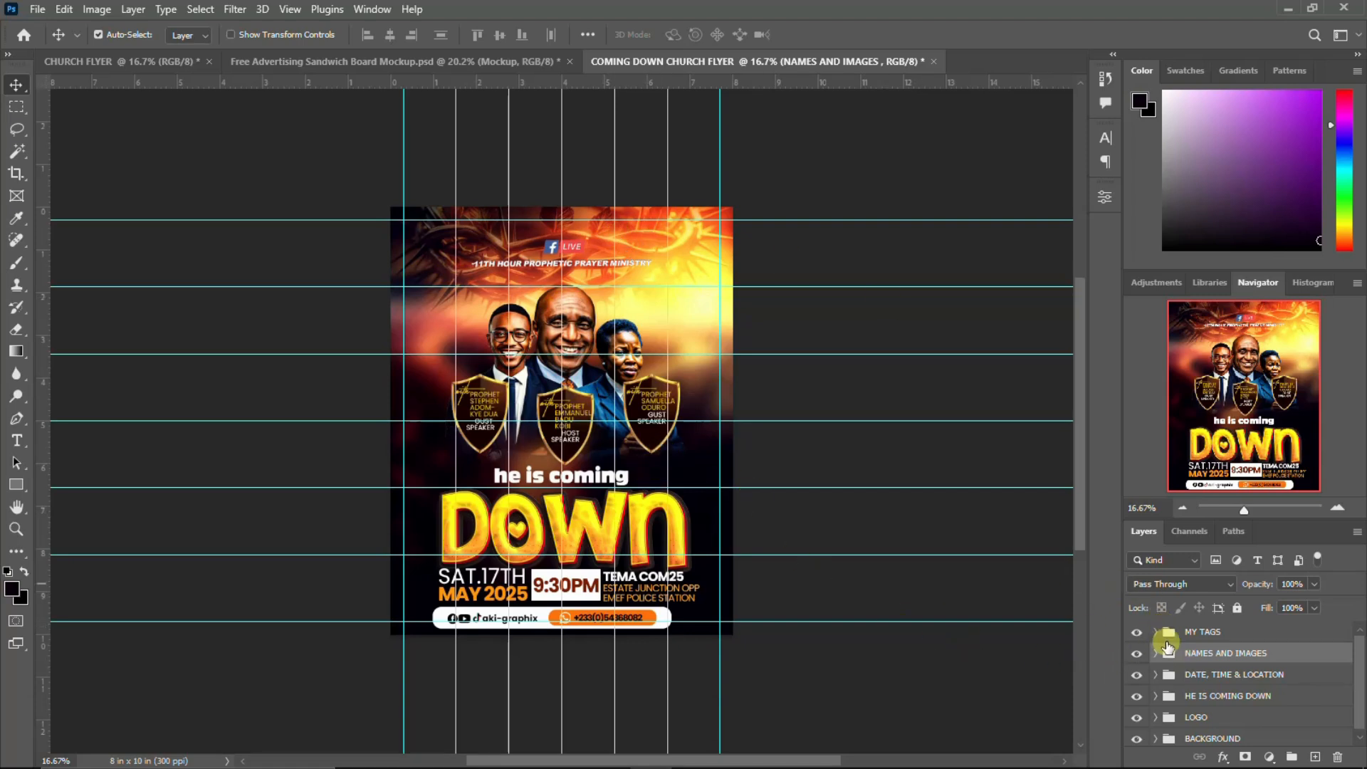
{"action": "left_click", "coordinate": [1201, 702]}
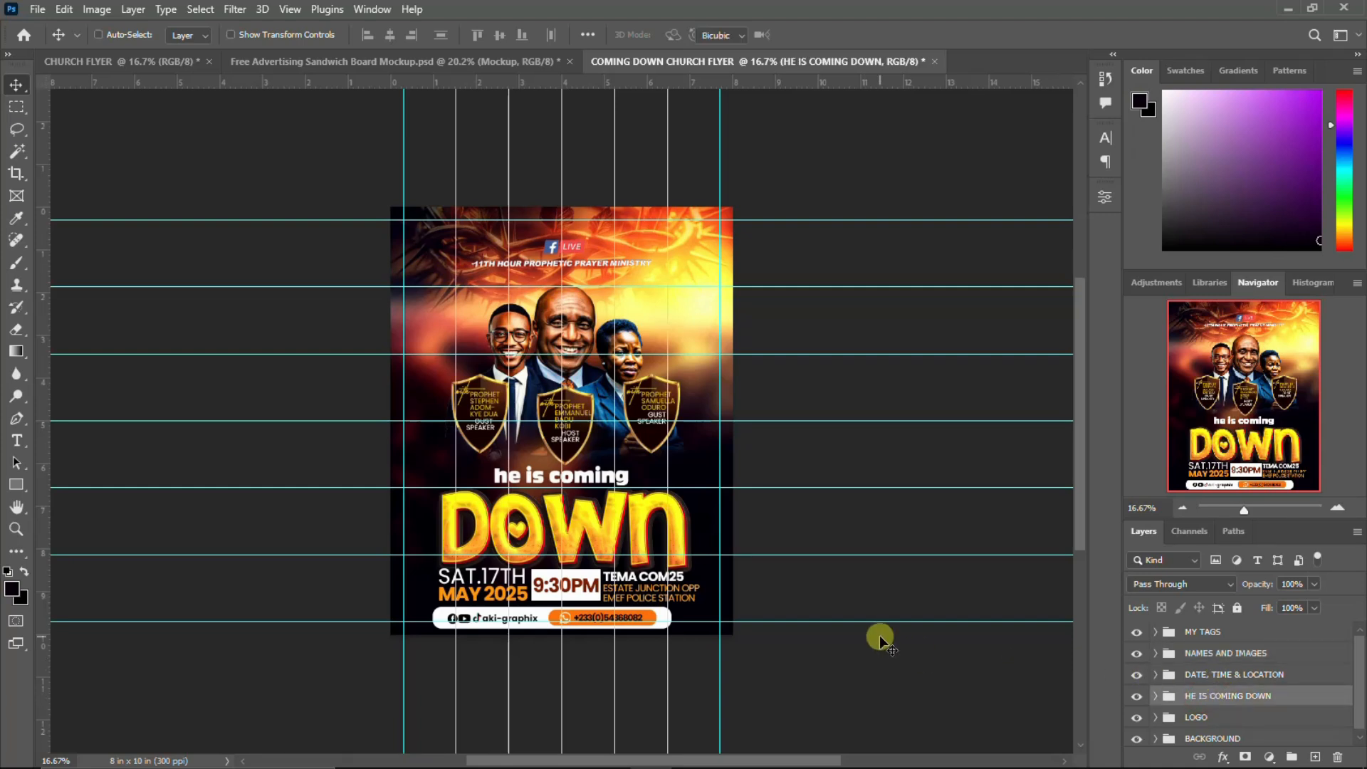
{"action": "key", "text": "ctrl+t"}
{"action": "left_click_drag", "start_coordinate": [694, 464], "coordinate": [694, 465]}
{"action": "key", "text": "Return"}
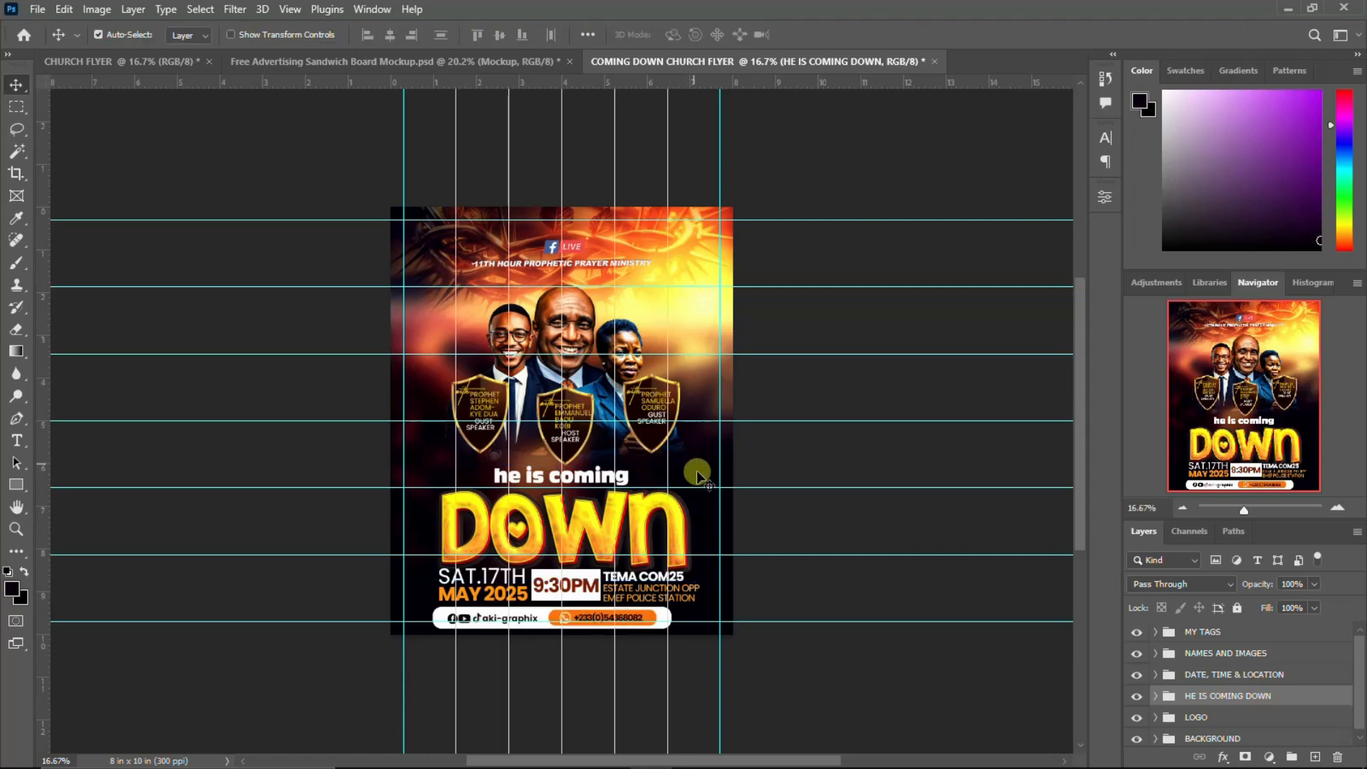
{"action": "left_click", "coordinate": [1211, 676], "text": "ctrl"}
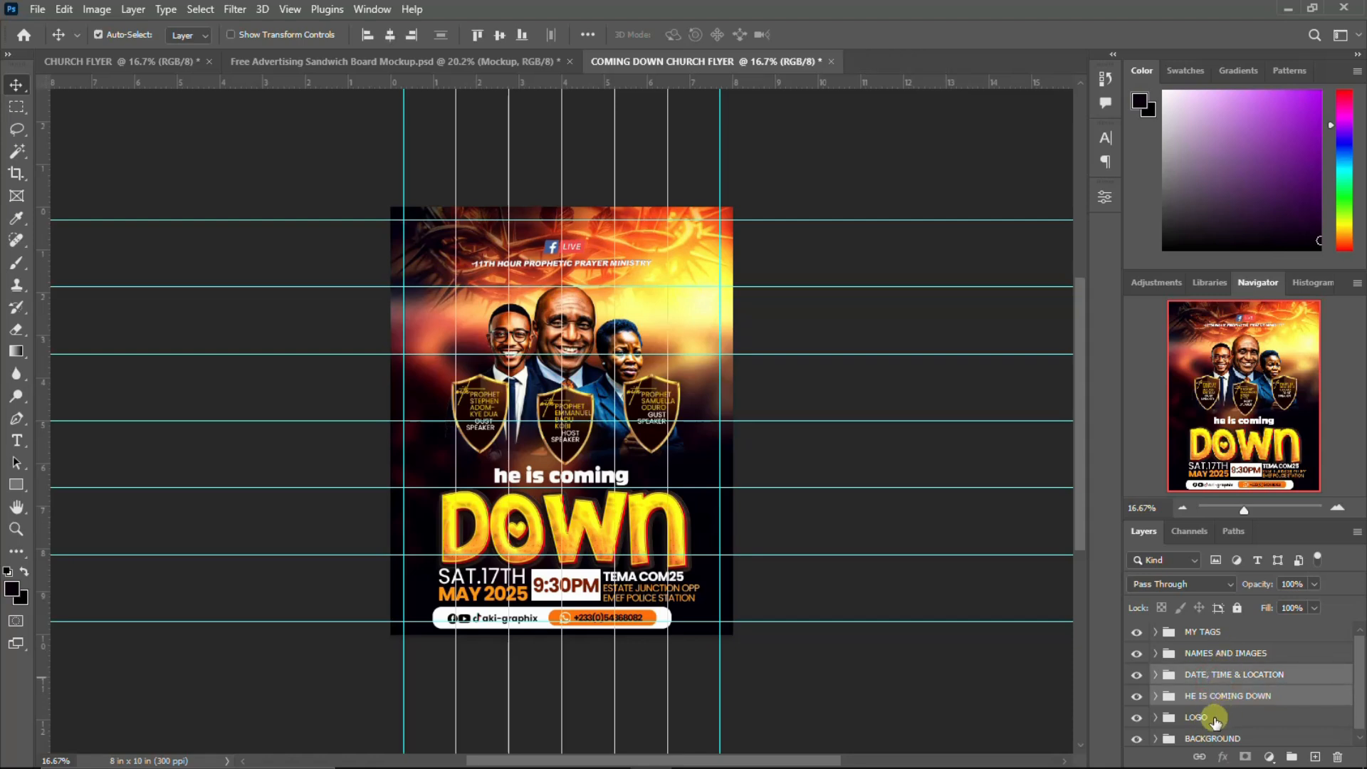
Step: Nudge the LOGO group up in large increments until the Facebook LIVE badge reaches the topmost horizontal guide
{"action": "left_click", "coordinate": [1215, 717]}
{"action": "key", "text": "shift+Up"}
{"action": "key", "text": "shift+Up"}
{"action": "key", "text": "shift+Up"}
{"action": "key", "text": "shift+Up"}
{"action": "key", "text": "shift+Up"}
{"action": "key", "text": "shift+Up"}
{"action": "key", "text": "shift+Up"}
{"action": "key", "text": "shift+Up"}
{"action": "key", "text": "shift+Up"}
{"action": "key", "text": "shift+Up"}
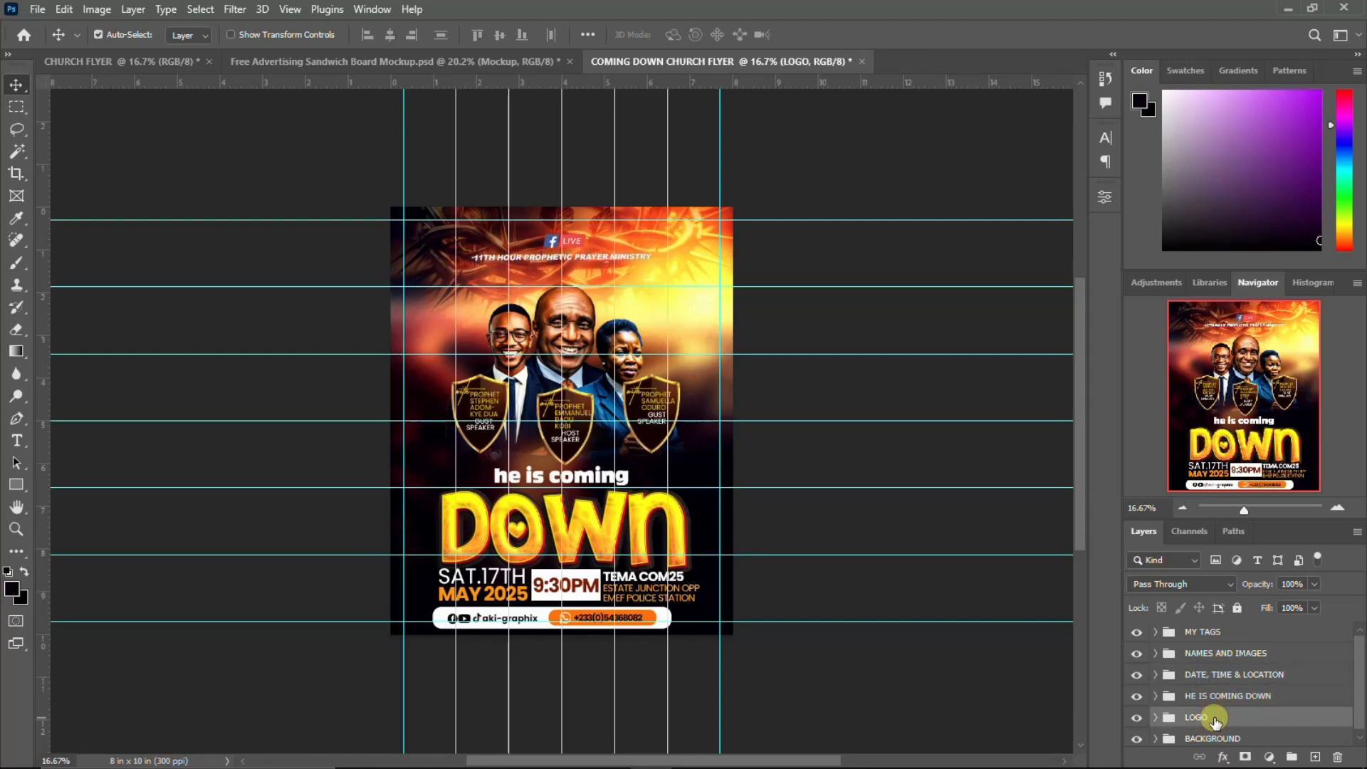
{"action": "key", "text": "shift+Up"}
{"action": "key", "text": "shift+Up"}
{"action": "key", "text": "shift+Up"}
{"action": "key", "text": "shift+Up"}
{"action": "key", "text": "shift+Up"}
{"action": "key", "text": "shift+Up"}
{"action": "key", "text": "shift+Up"}
{"action": "key", "text": "shift+Up"}
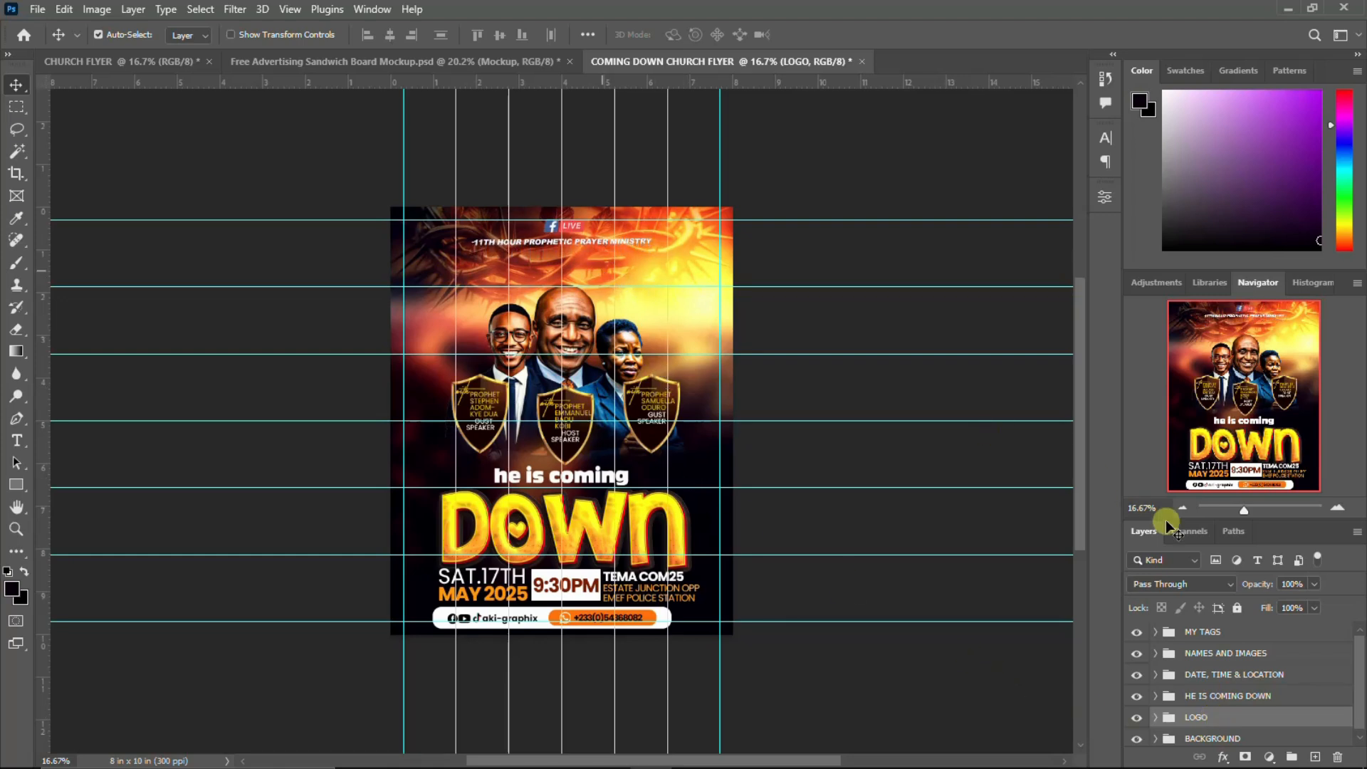
Step: Nudge the NAMES AND IMAGES group up in large increments, opening a gap between the shields and the headline
{"action": "left_click", "coordinate": [1206, 654]}
{"action": "key", "text": "shift+Up"}
{"action": "key", "text": "shift+Up"}
{"action": "key", "text": "shift+Up"}
{"action": "key", "text": "shift+Up"}
{"action": "key", "text": "shift+Up"}
{"action": "key", "text": "shift+Up"}
{"action": "key", "text": "shift+Up"}
{"action": "key", "text": "shift+Up"}
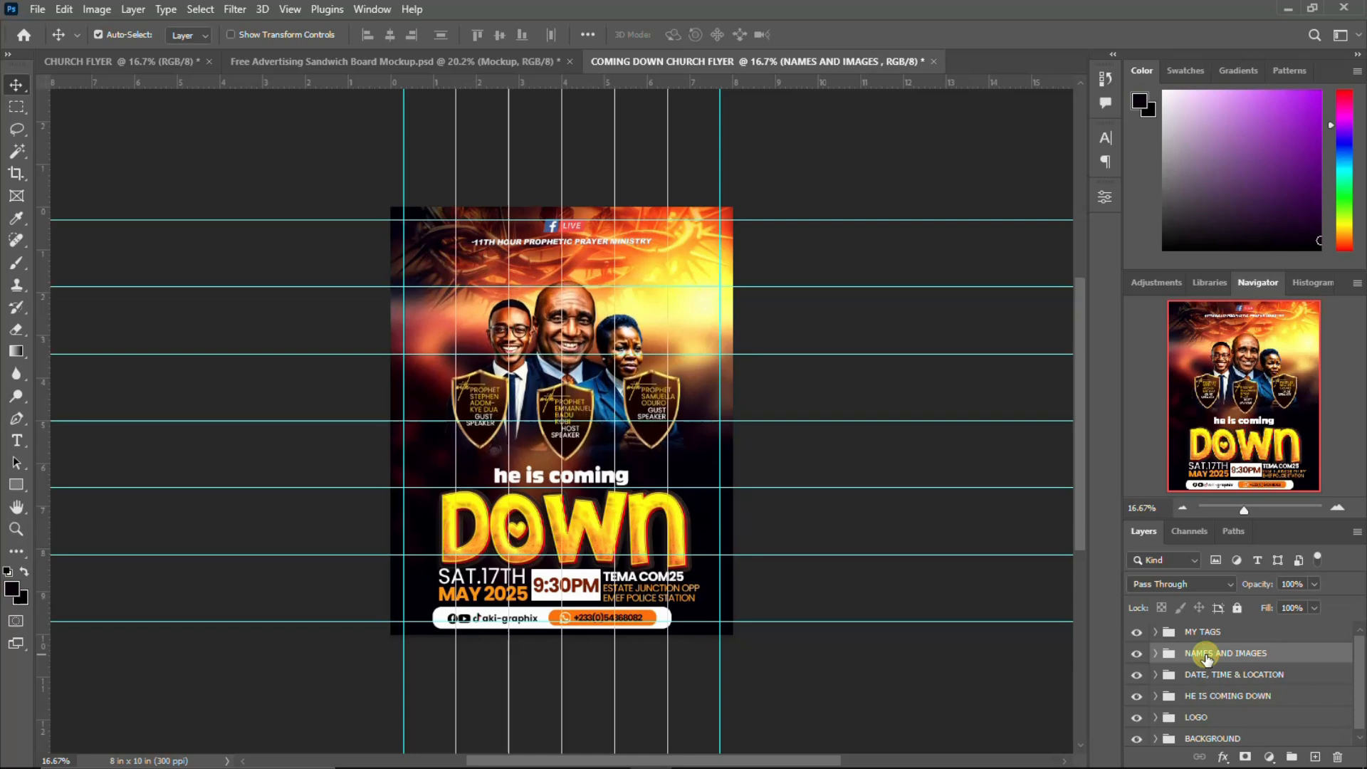
{"action": "key", "text": "ctrl+minus"}
{"action": "key", "text": "ctrl+minus"}
{"action": "key", "text": "ctrl+minus"}
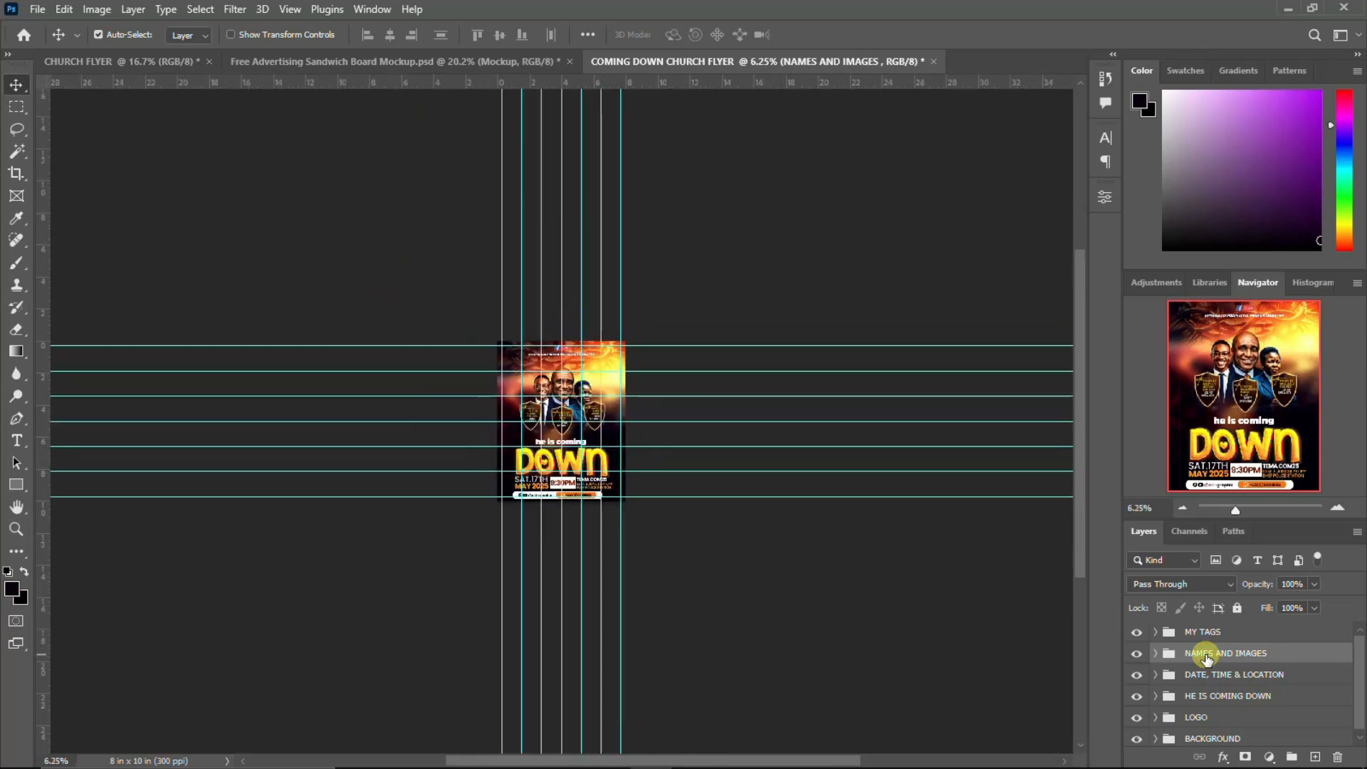
{"action": "key", "text": "shift+Up"}
{"action": "key", "text": "shift+Up"}
{"action": "key", "text": "shift+Up"}
{"action": "key", "text": "shift+Up"}
{"action": "key", "text": "shift+Up"}
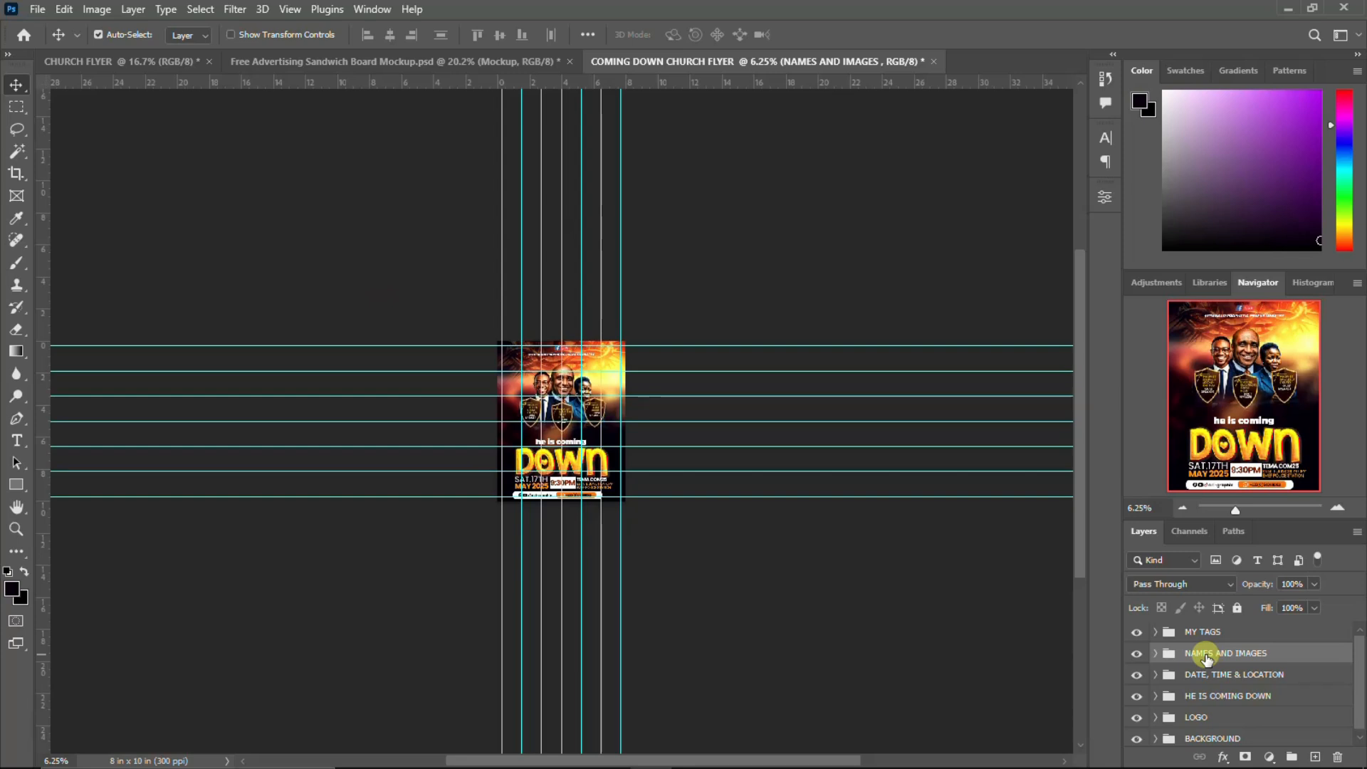
{"action": "key", "text": "shift+Up"}
{"action": "key", "text": "shift+Up"}
{"action": "key", "text": "shift+Up"}
{"action": "key", "text": "shift+Up"}
{"action": "key", "text": "shift+Up"}
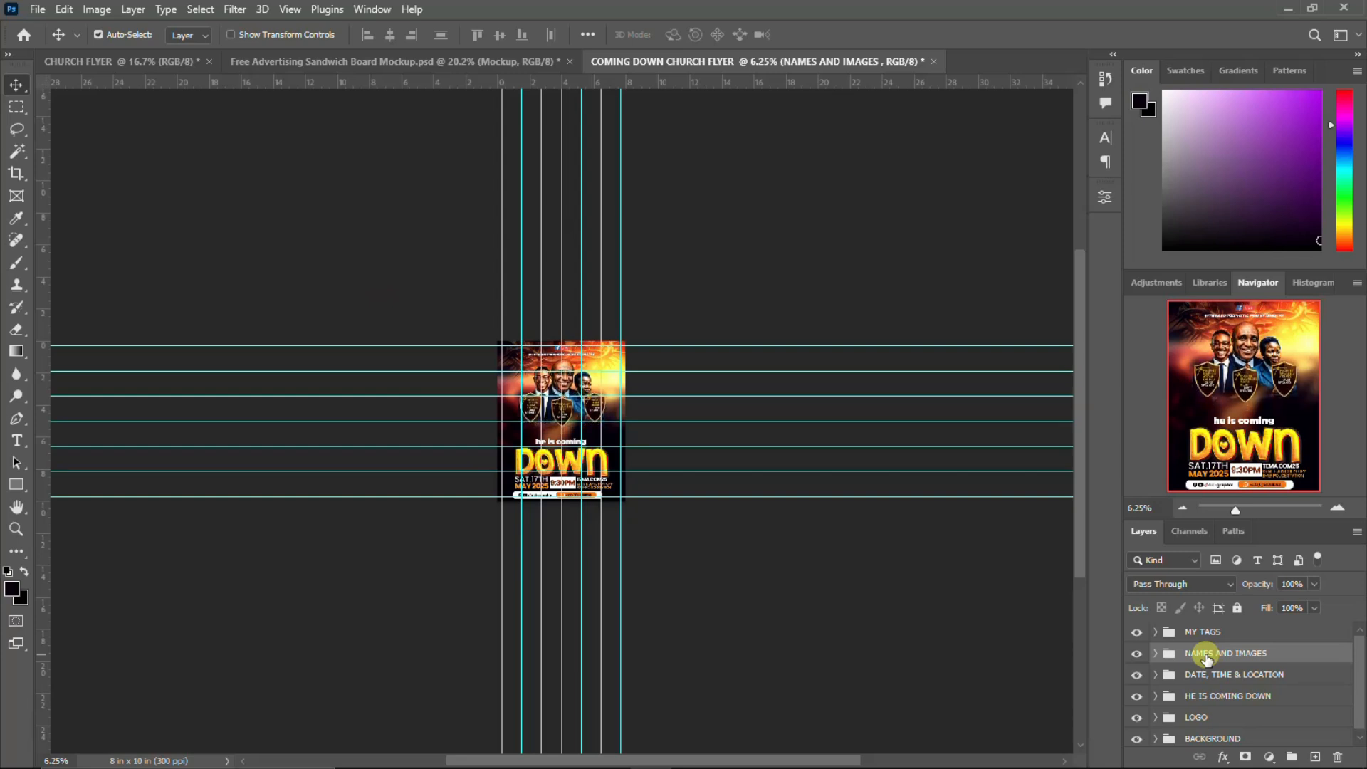
Step: Nudge the DATE, TIME & LOCATION and HE IS COMING DOWN groups up together, then partly back down, leaving space above the contact bar
{"action": "key", "text": "ctrl+plus"}
{"action": "key", "text": "ctrl+plus"}
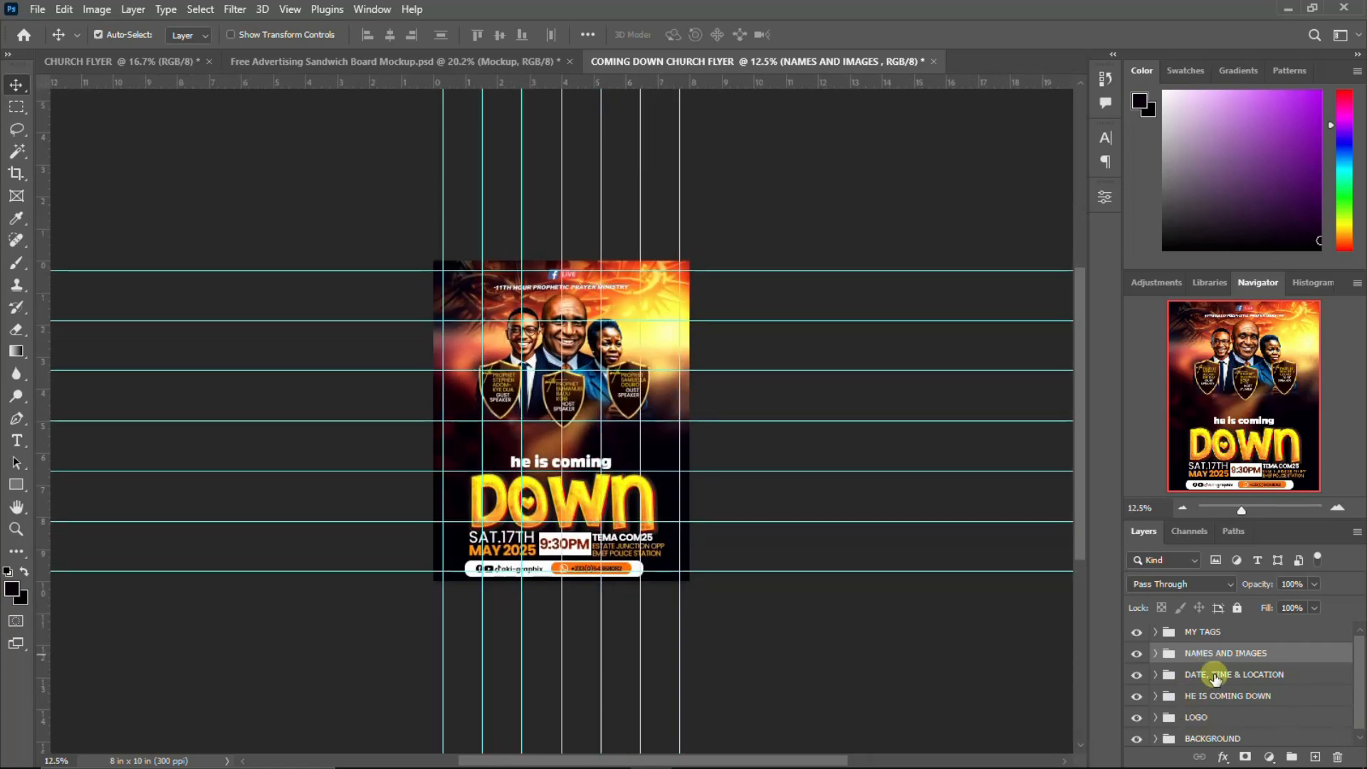
{"action": "left_click", "coordinate": [1218, 676]}
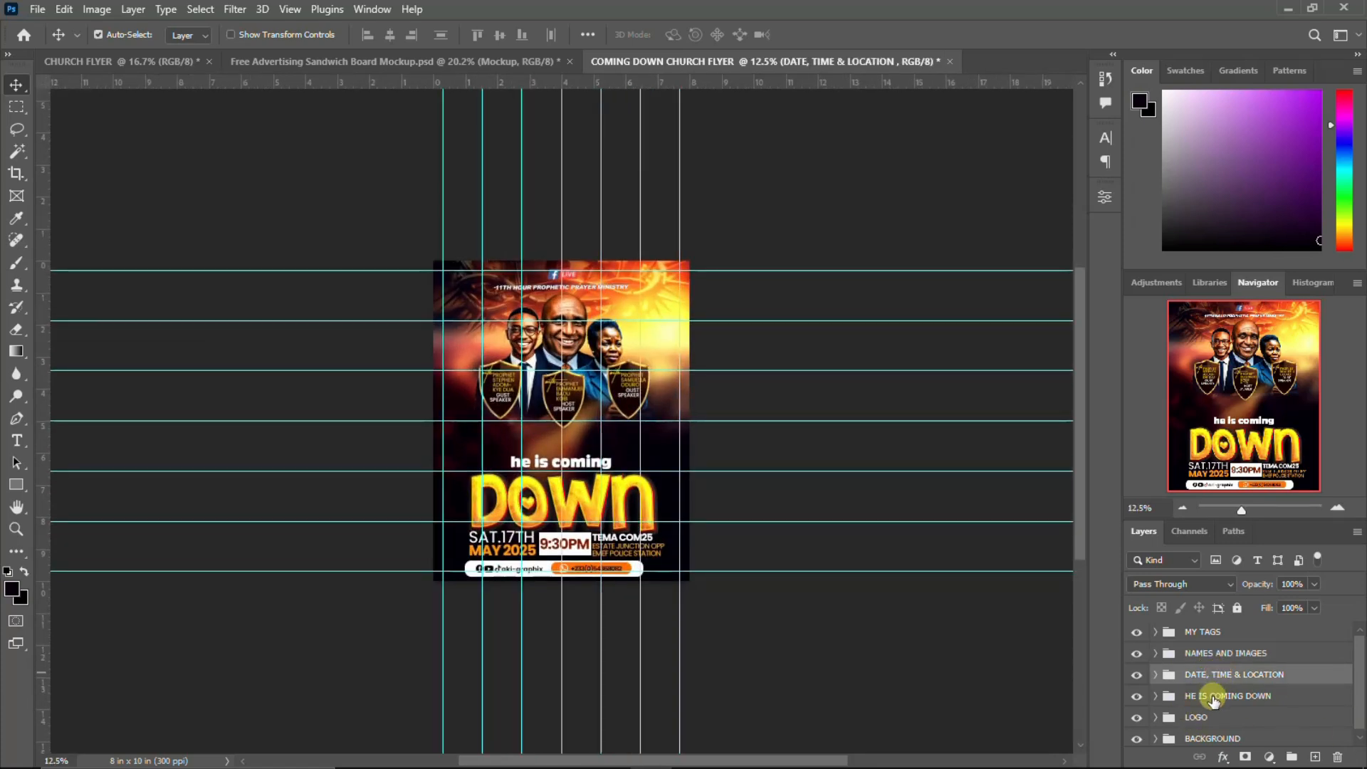
{"action": "left_click", "coordinate": [1214, 698], "text": "ctrl"}
{"action": "key", "text": "shift+Up"}
{"action": "key", "text": "shift+Up"}
{"action": "key", "text": "shift+Up"}
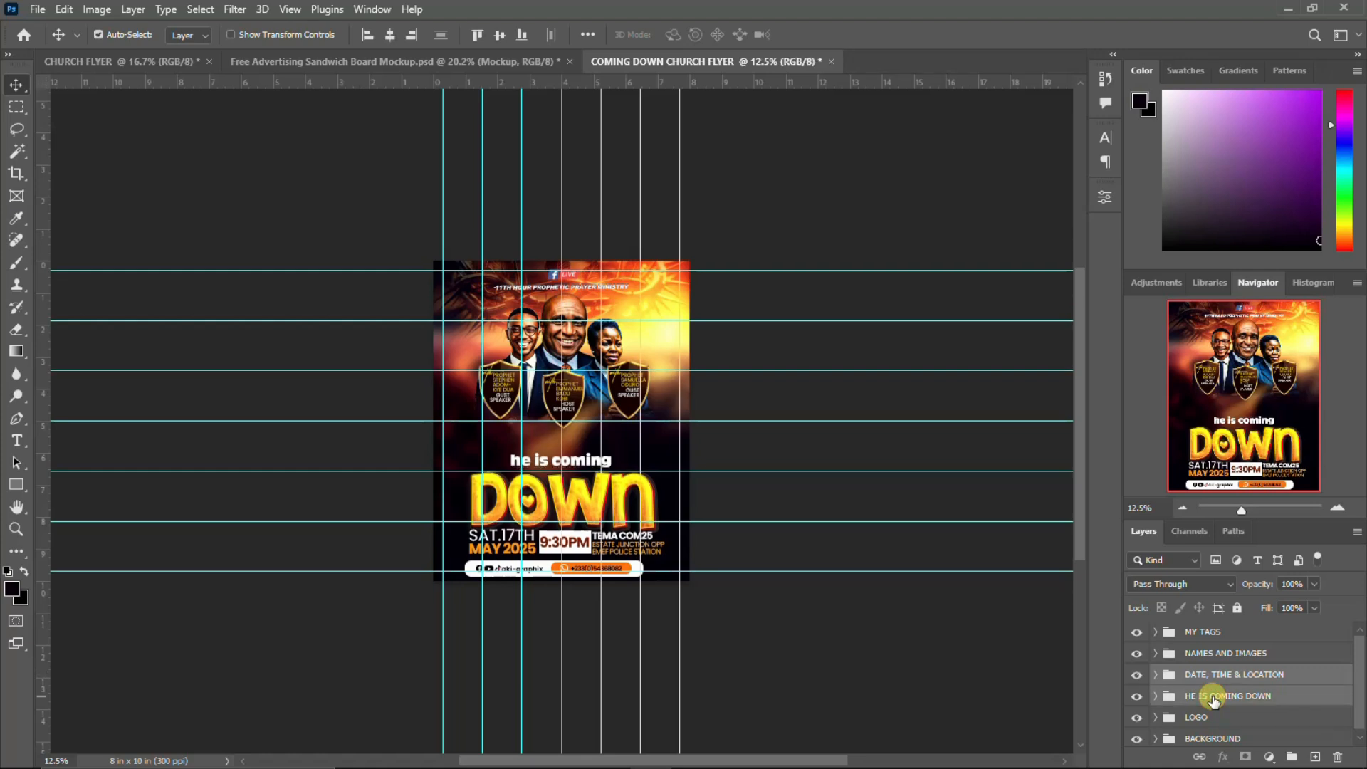
{"action": "key", "text": "shift+Up"}
{"action": "key", "text": "shift+Up"}
{"action": "key", "text": "shift+Up"}
{"action": "key", "text": "shift+Up"}
{"action": "key", "text": "shift+Up"}
{"action": "key", "text": "shift+Up"}
{"action": "key", "text": "shift+Up"}
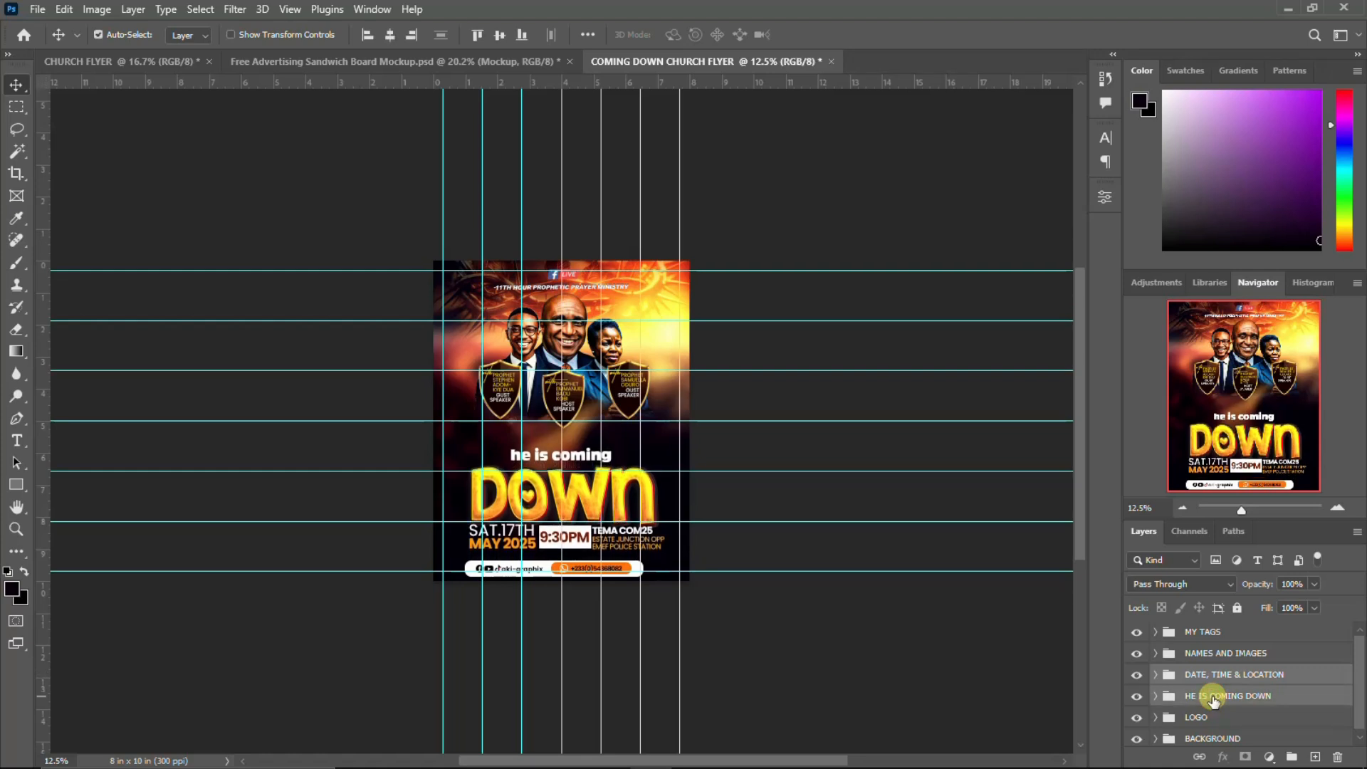
{"action": "key", "text": "shift+Up"}
{"action": "key", "text": "shift+Up"}
{"action": "key", "text": "shift+Up"}
{"action": "key", "text": "shift+Up"}
{"action": "key", "text": "shift+Up"}
{"action": "key", "text": "shift+Up"}
{"action": "key", "text": "shift+Up"}
{"action": "key", "text": "shift+Up"}
{"action": "key", "text": "shift+Up"}
{"action": "key", "text": "shift+Up"}
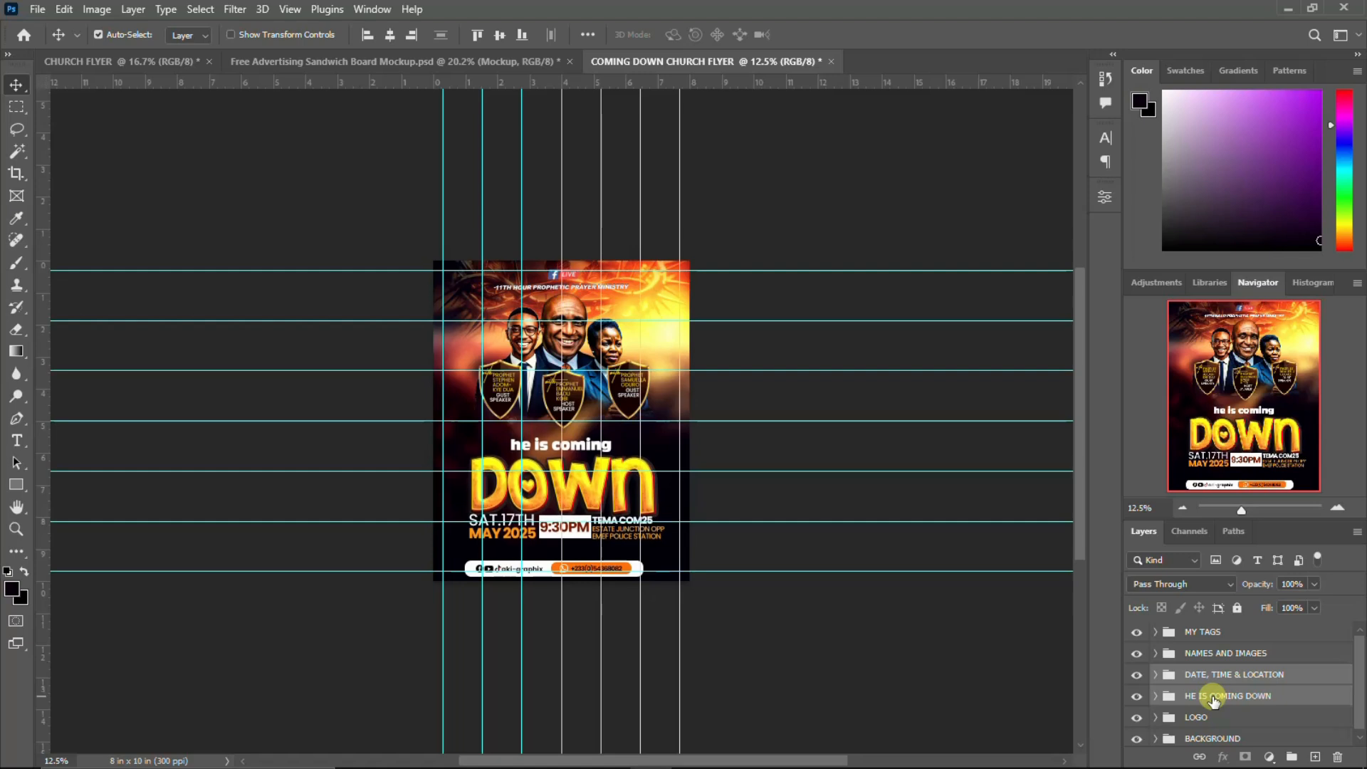
{"action": "key", "text": "shift+Up"}
{"action": "key", "text": "shift+Up"}
{"action": "key", "text": "shift+Down"}
{"action": "key", "text": "shift+Down"}
{"action": "key", "text": "shift+Down"}
{"action": "key", "text": "shift+Down"}
{"action": "key", "text": "shift+Down"}
{"action": "key", "text": "shift+Down"}
{"action": "key", "text": "shift+Down"}
{"action": "key", "text": "shift+Down"}
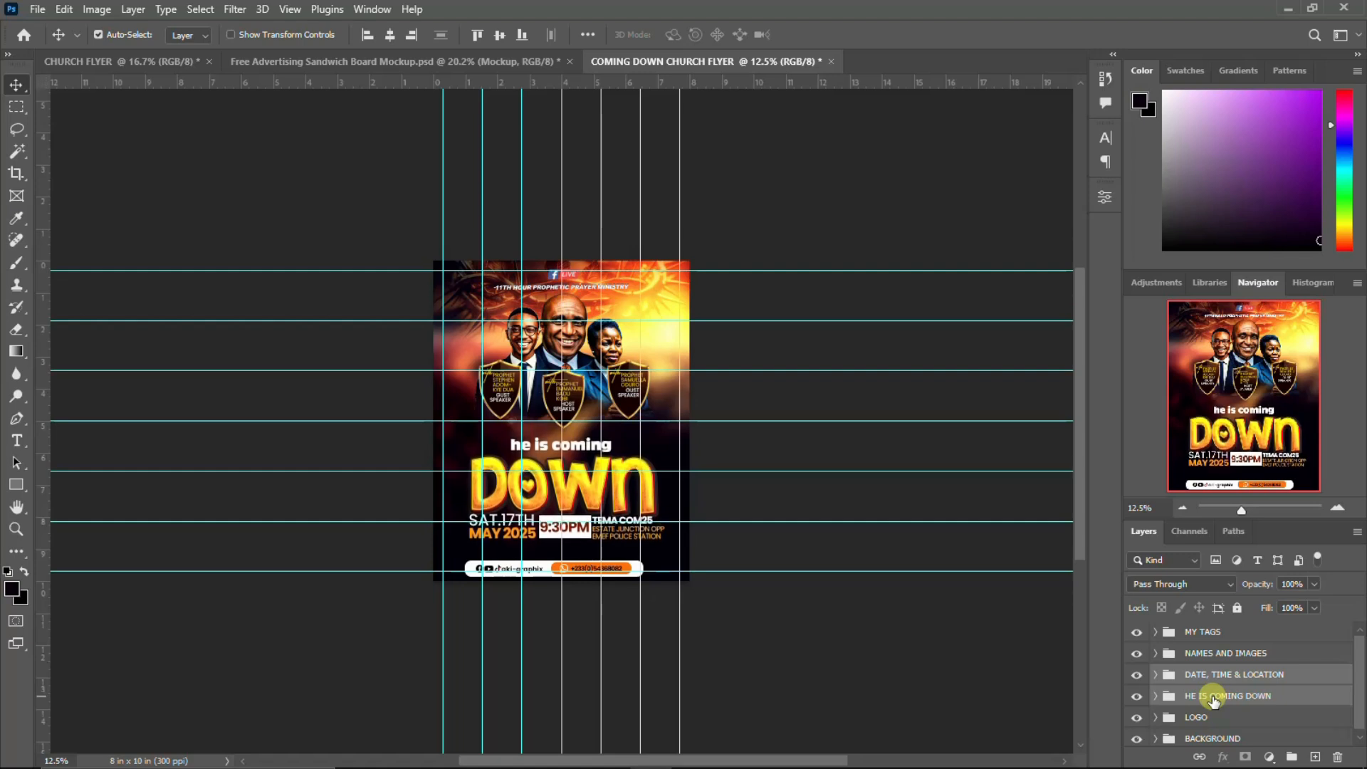
Step: Nudge the MY TAGS group up in large increments until the contact bar sits just above the lowest horizontal guide
{"action": "left_click", "coordinate": [1219, 634]}
{"action": "key", "text": "shift+Up"}
{"action": "key", "text": "shift+Up"}
{"action": "key", "text": "shift+Up"}
{"action": "key", "text": "shift+Up"}
{"action": "key", "text": "shift+Up"}
{"action": "key", "text": "shift+Up"}
{"action": "key", "text": "shift+Up"}
{"action": "key", "text": "shift+Up"}
{"action": "key", "text": "shift+Up"}
{"action": "key", "text": "shift+Up"}
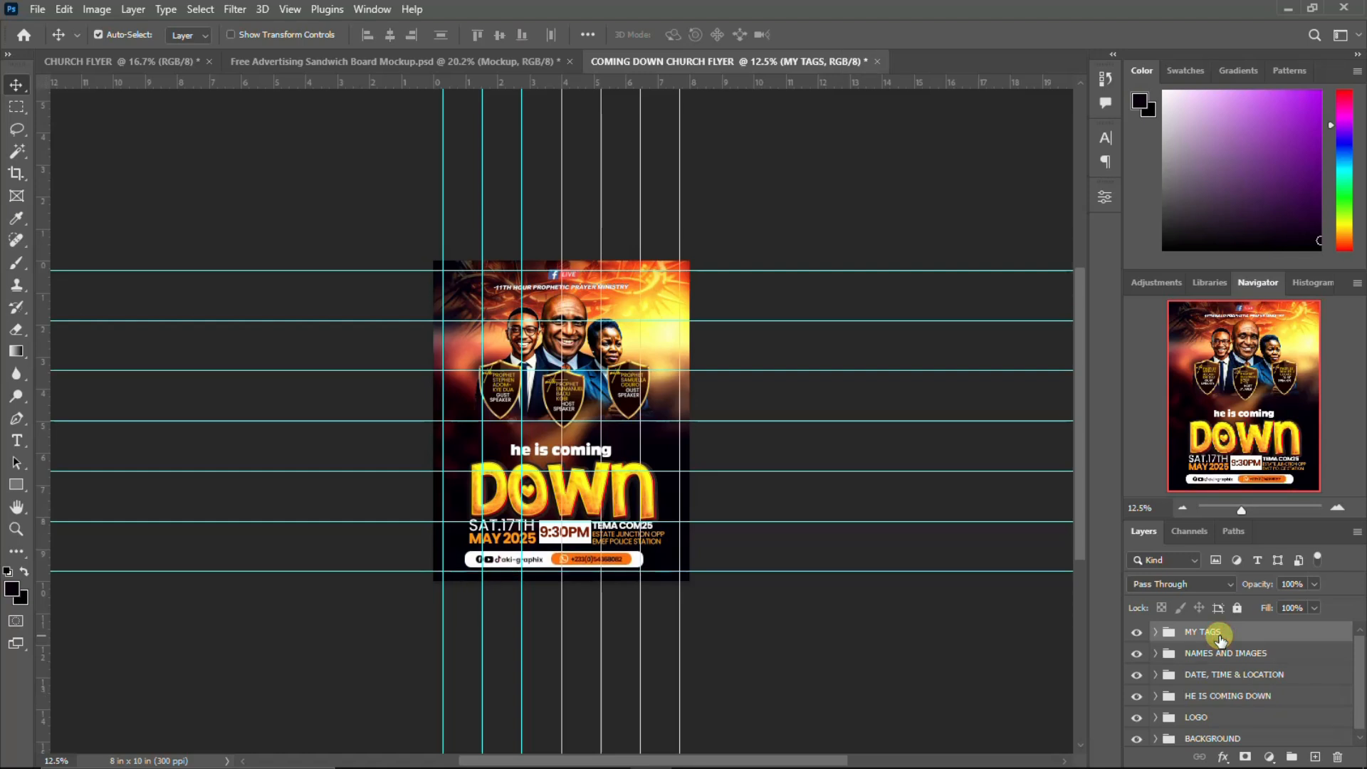
{"action": "key", "text": "shift+Up"}
{"action": "key", "text": "shift+Up"}
Step: Adjust the NAMES AND IMAGES group vertically in large increments, ending with the shields slightly closer to the "he is coming" text
{"action": "left_click", "coordinate": [1216, 653]}
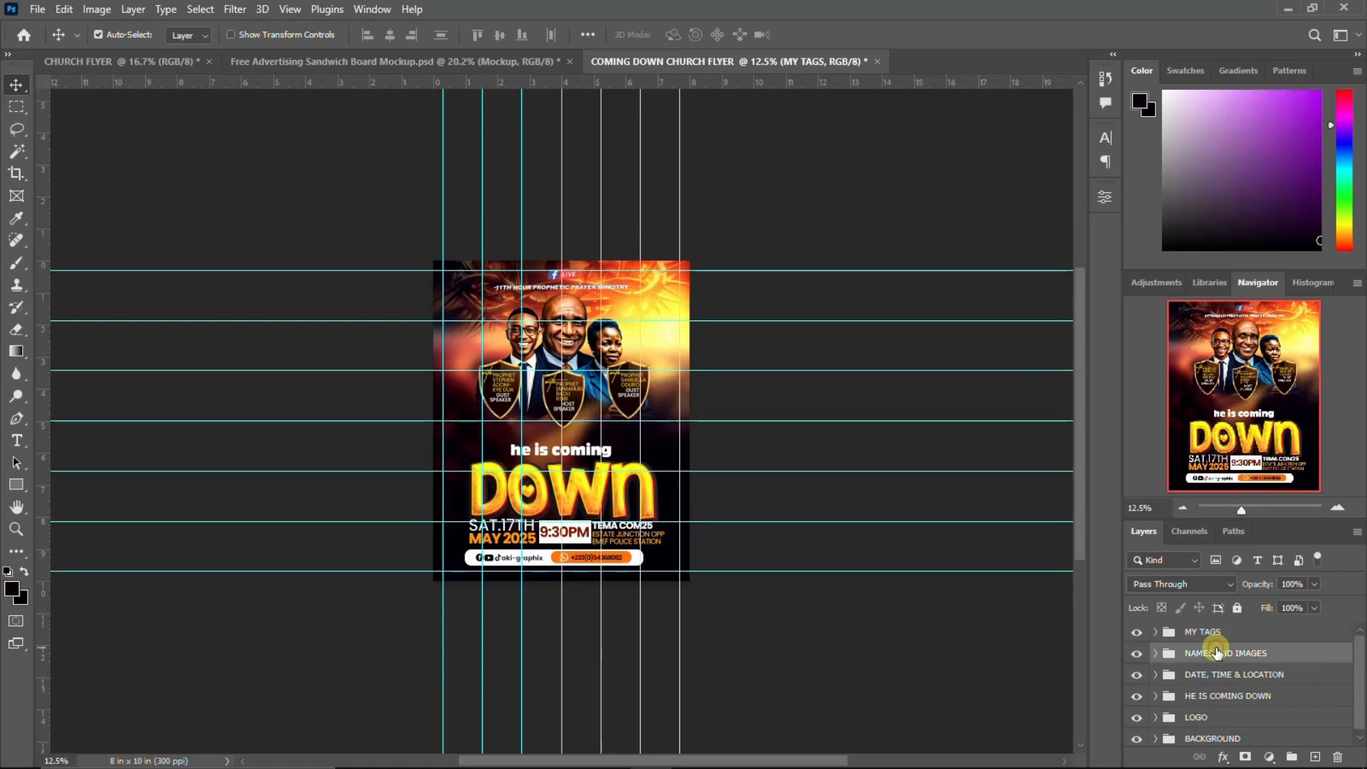
{"action": "key", "text": "shift+Down"}
{"action": "key", "text": "shift+Down"}
{"action": "key", "text": "shift+Up"}
{"action": "key", "text": "shift+Up"}
{"action": "key", "text": "shift+Up"}
{"action": "key", "text": "shift+Up"}
{"action": "key", "text": "shift+Up"}
{"action": "key", "text": "shift+Up"}
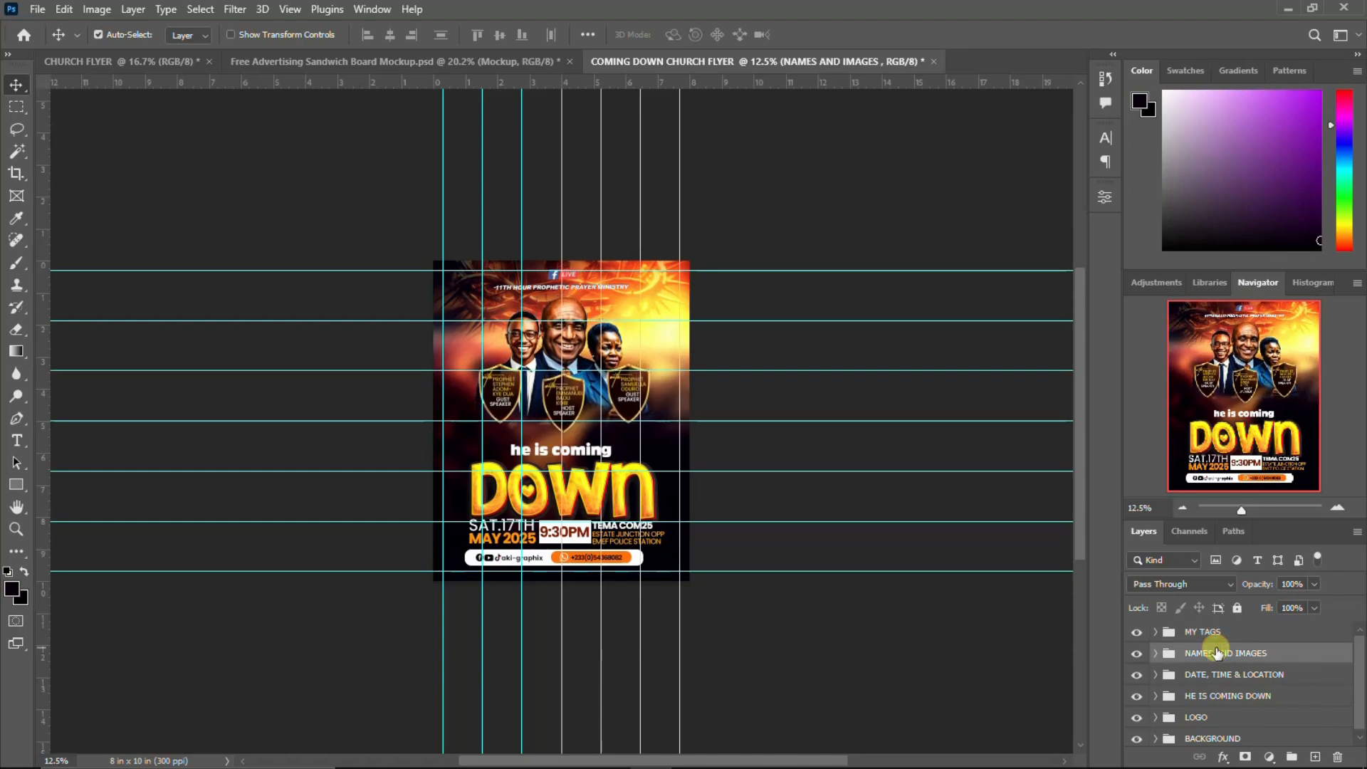
{"action": "key", "text": "shift+Down"}
{"action": "key", "text": "shift+Down"}
{"action": "key", "text": "shift+Down"}
{"action": "key", "text": "shift+Down"}
{"action": "key", "text": "shift+Down"}
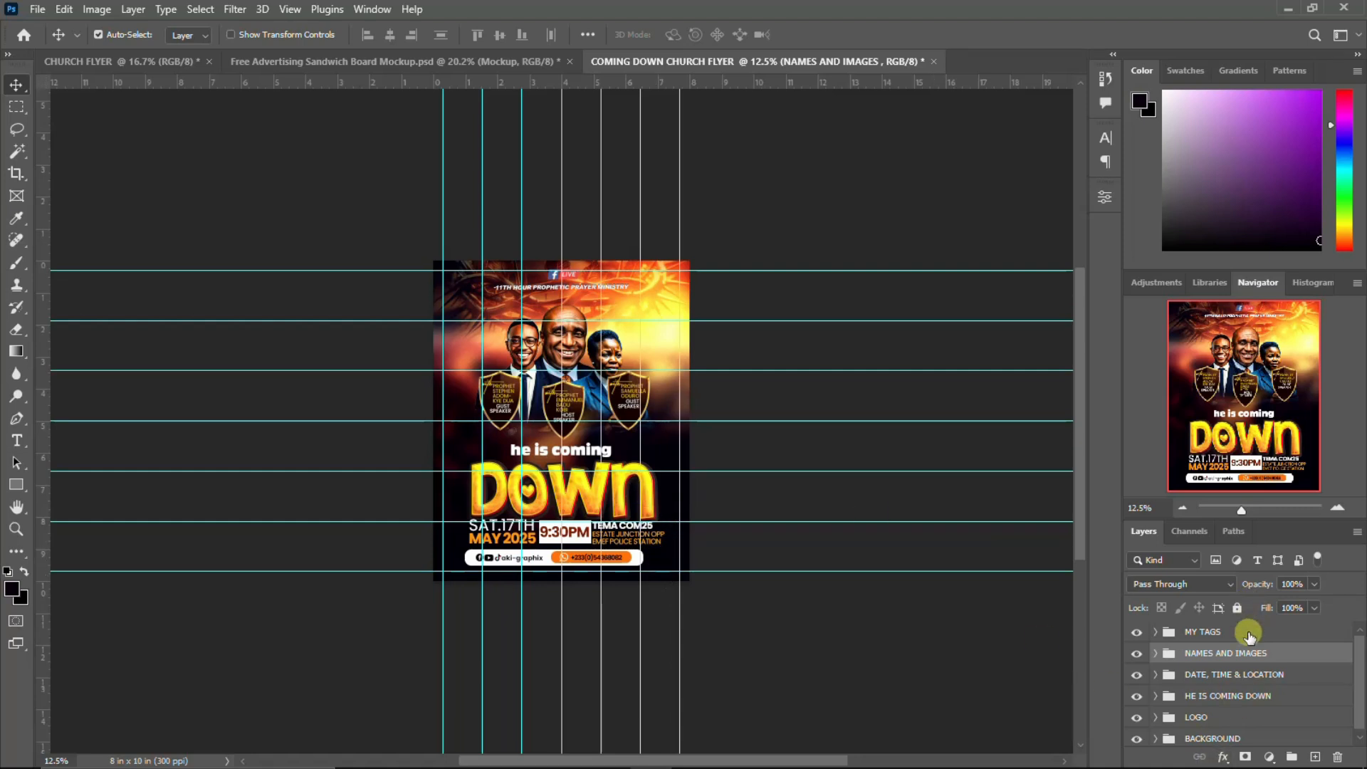
Step: Add a Color Lookup adjustment layer above the MY TAGS group and load the 3D LUT file "Going for a walk.CUBE"
{"action": "left_click", "coordinate": [1250, 633]}
{"action": "left_click", "coordinate": [1269, 757]}
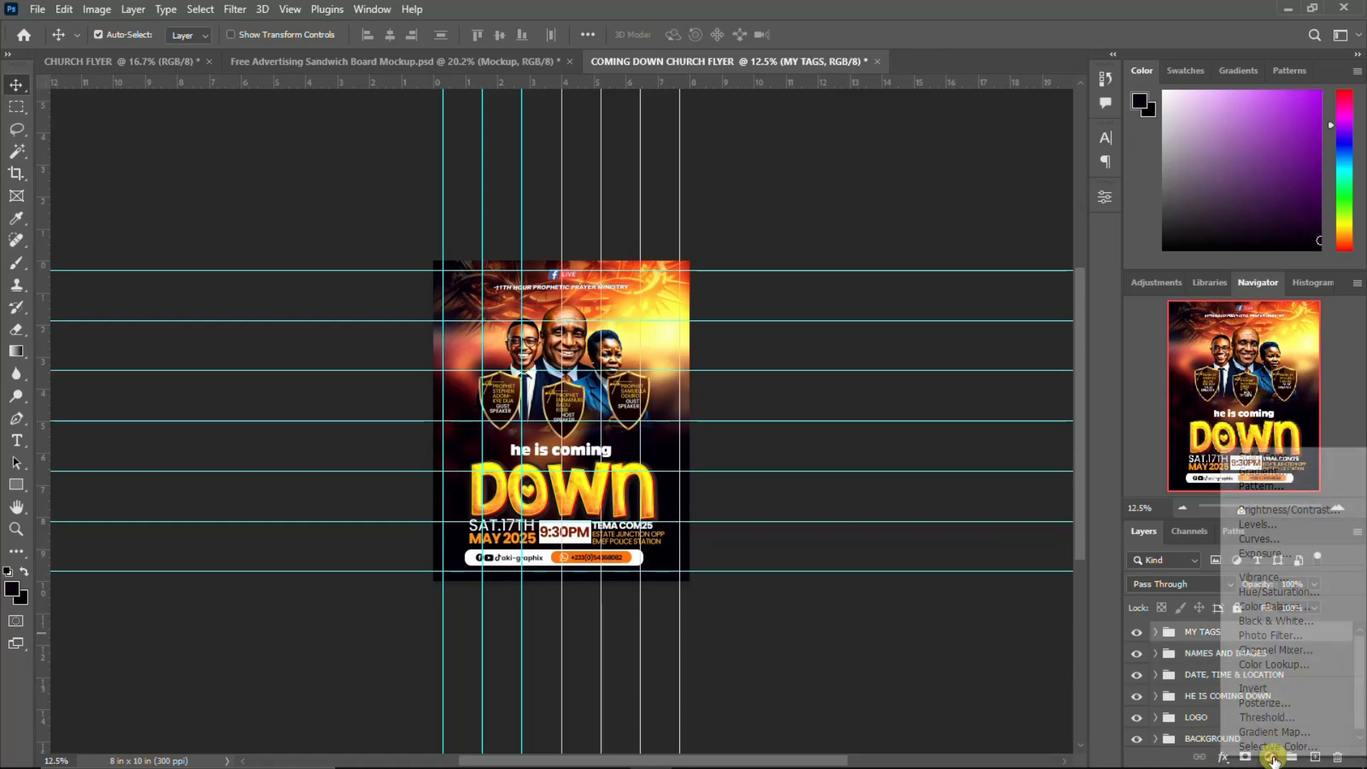
{"action": "left_click", "coordinate": [1274, 663]}
{"action": "left_click", "coordinate": [994, 249]}
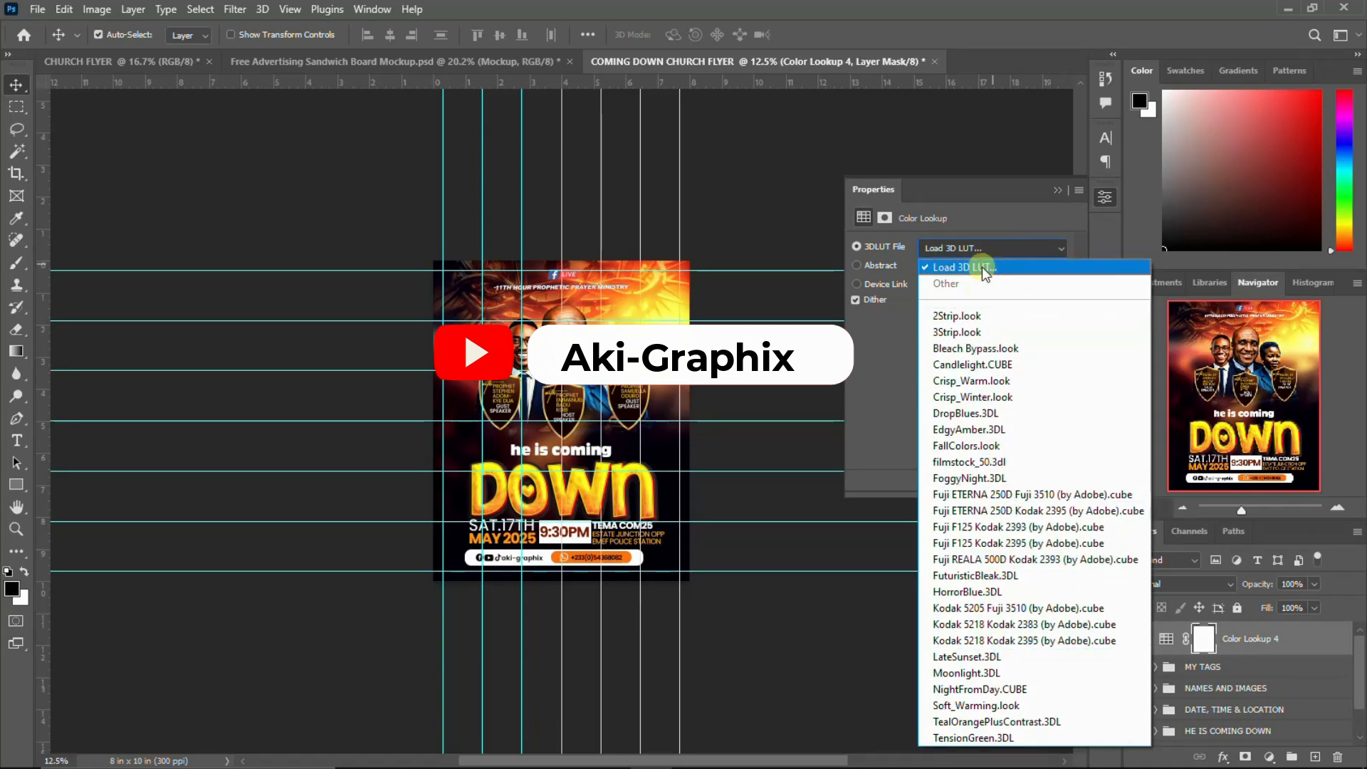
{"action": "left_click", "coordinate": [981, 267]}
{"action": "scroll", "coordinate": [950, 428], "scroll_direction": "down", "scroll_amount": 2}
{"action": "left_click", "coordinate": [959, 464]}
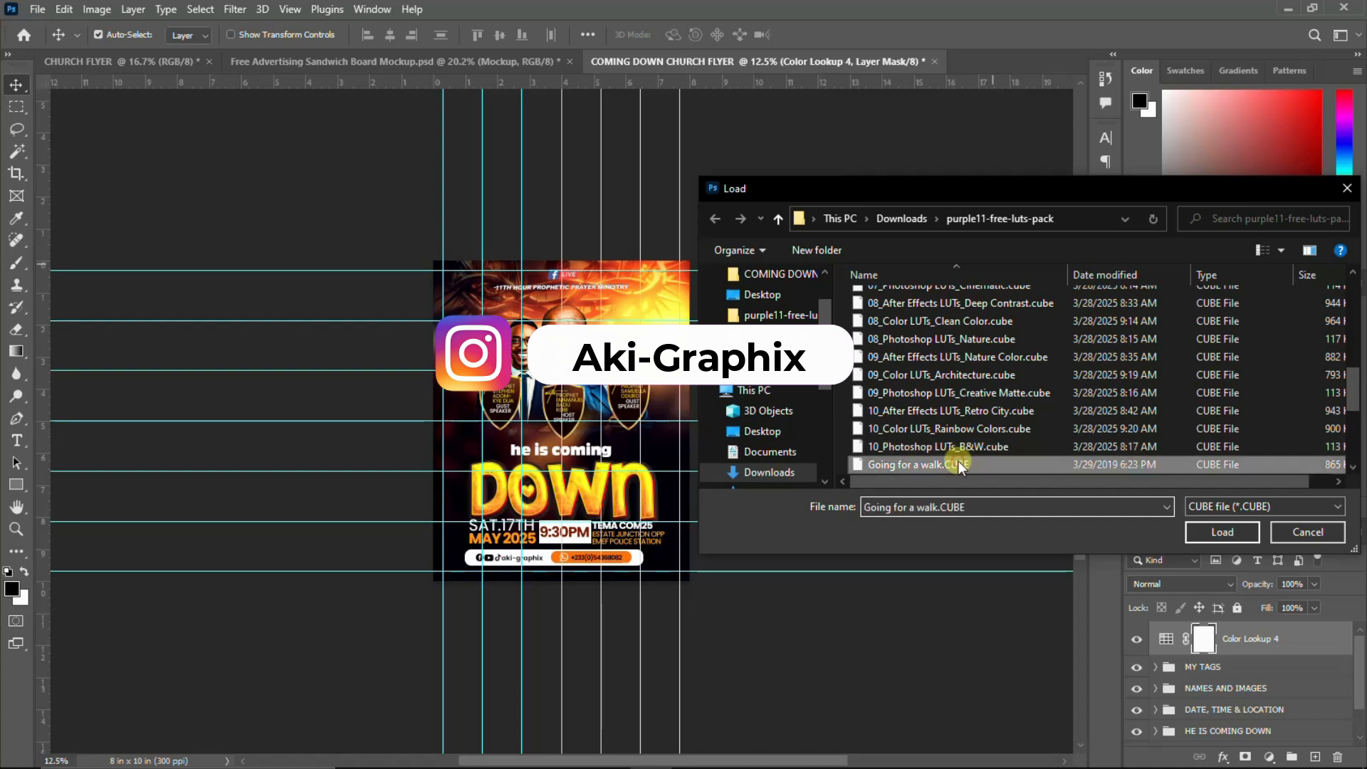
{"action": "scroll", "coordinate": [958, 462], "scroll_direction": "down", "scroll_amount": 4}
{"action": "left_click", "coordinate": [1217, 529]}
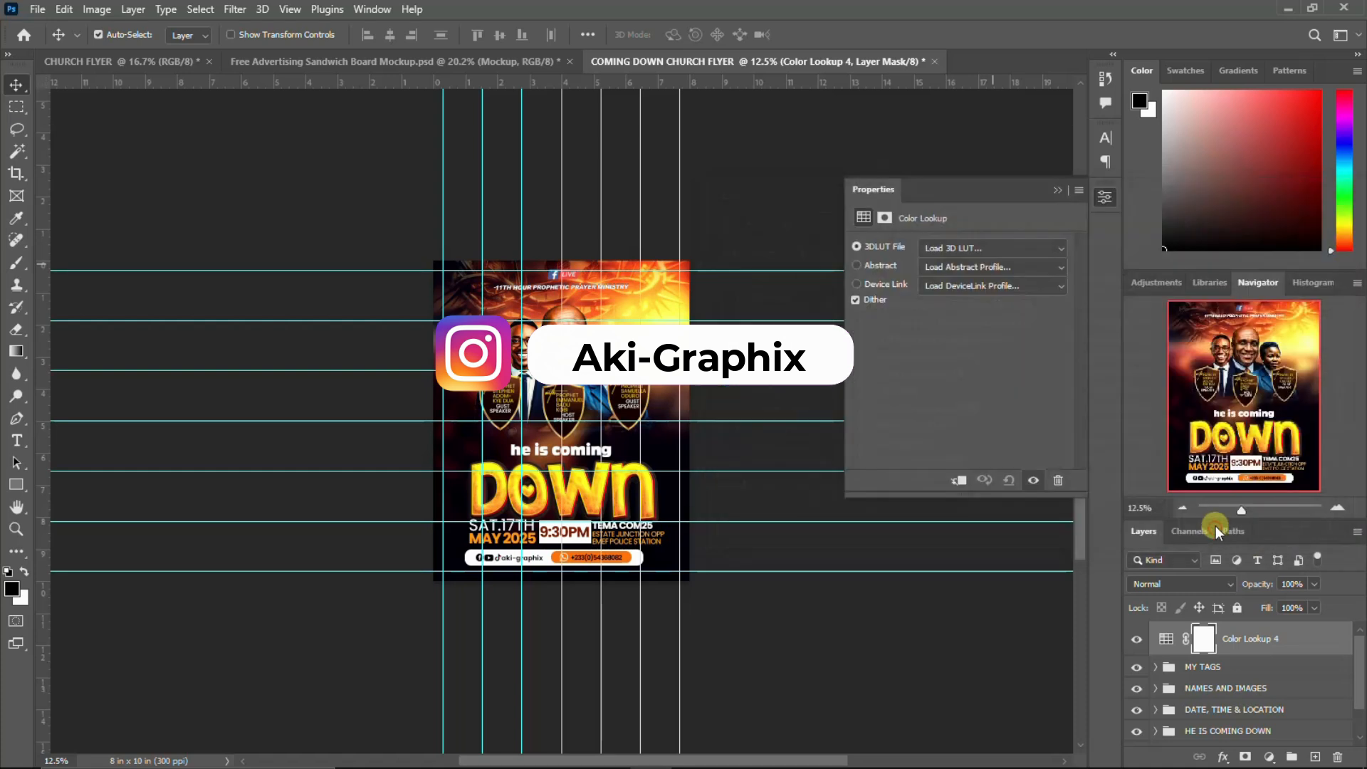
Step: Close the Color Lookup settings and set the adjustment layer's blend mode to Darker Color
{"action": "left_click", "coordinate": [1107, 201]}
{"action": "left_click", "coordinate": [1214, 588]}
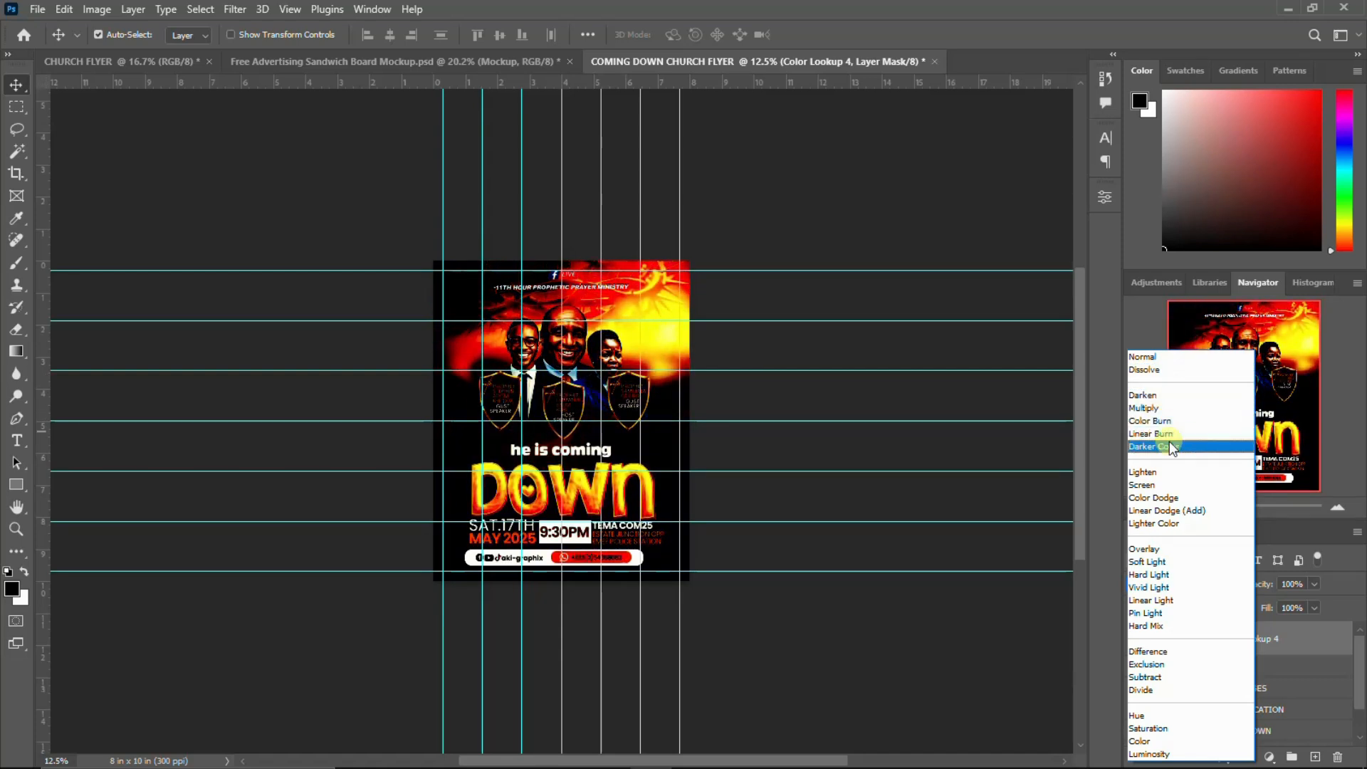
{"action": "left_click", "coordinate": [1170, 446]}
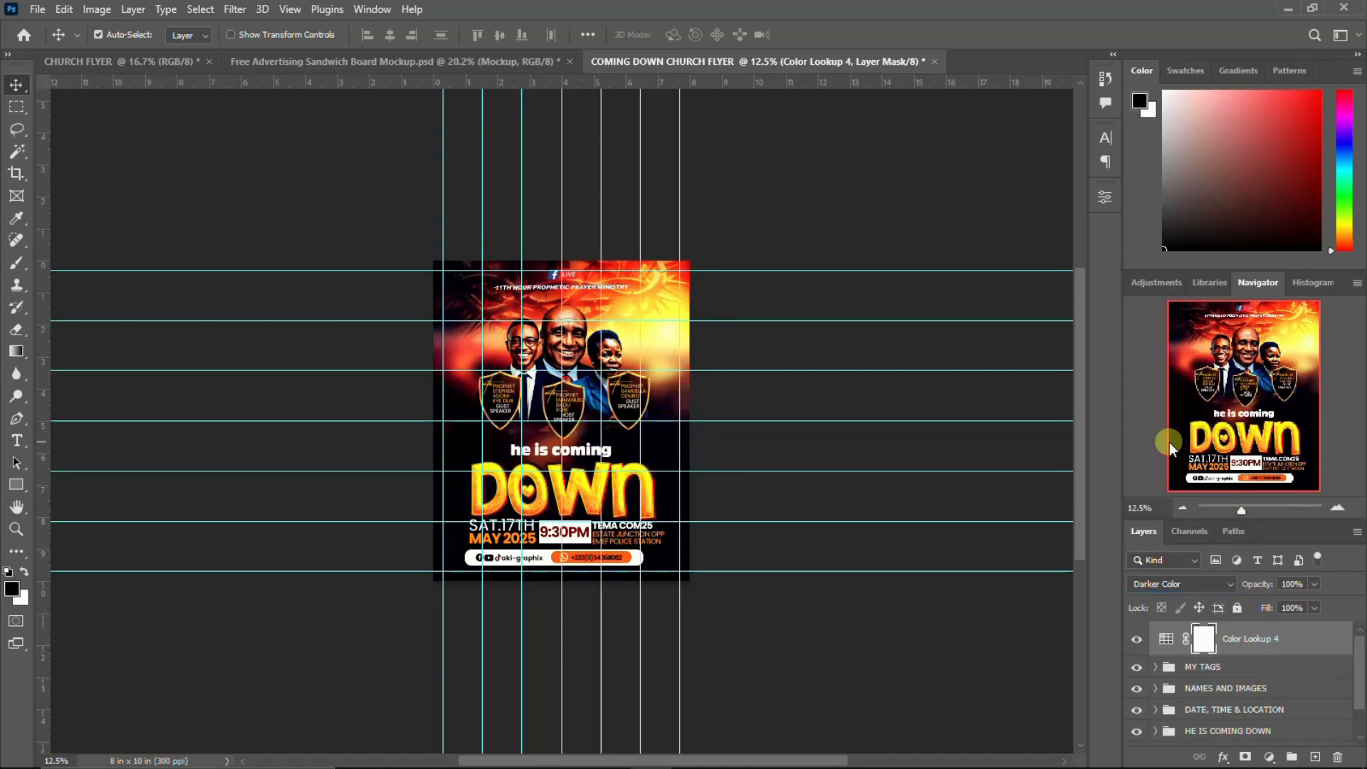
Step: Examine the whole flyer at several zoom levels to check the layout and color grading
{"action": "key", "text": "ctrl+minus"}
{"action": "key", "text": "ctrl+plus"}
{"action": "key", "text": "ctrl+plus"}
{"action": "key", "text": "ctrl+plus"}
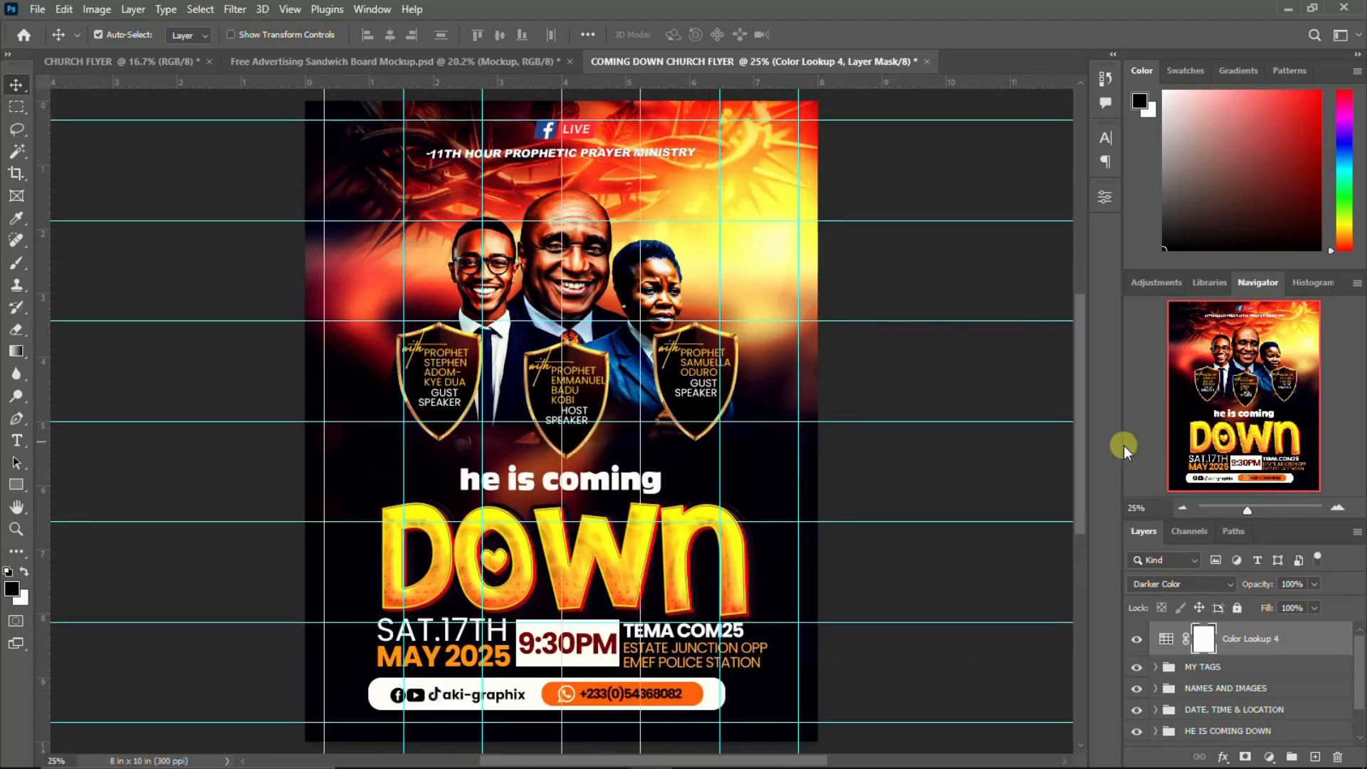
{"action": "scroll", "coordinate": [640, 403], "scroll_direction": "down", "scroll_amount": 1}
{"action": "key", "text": "ctrl+0"}
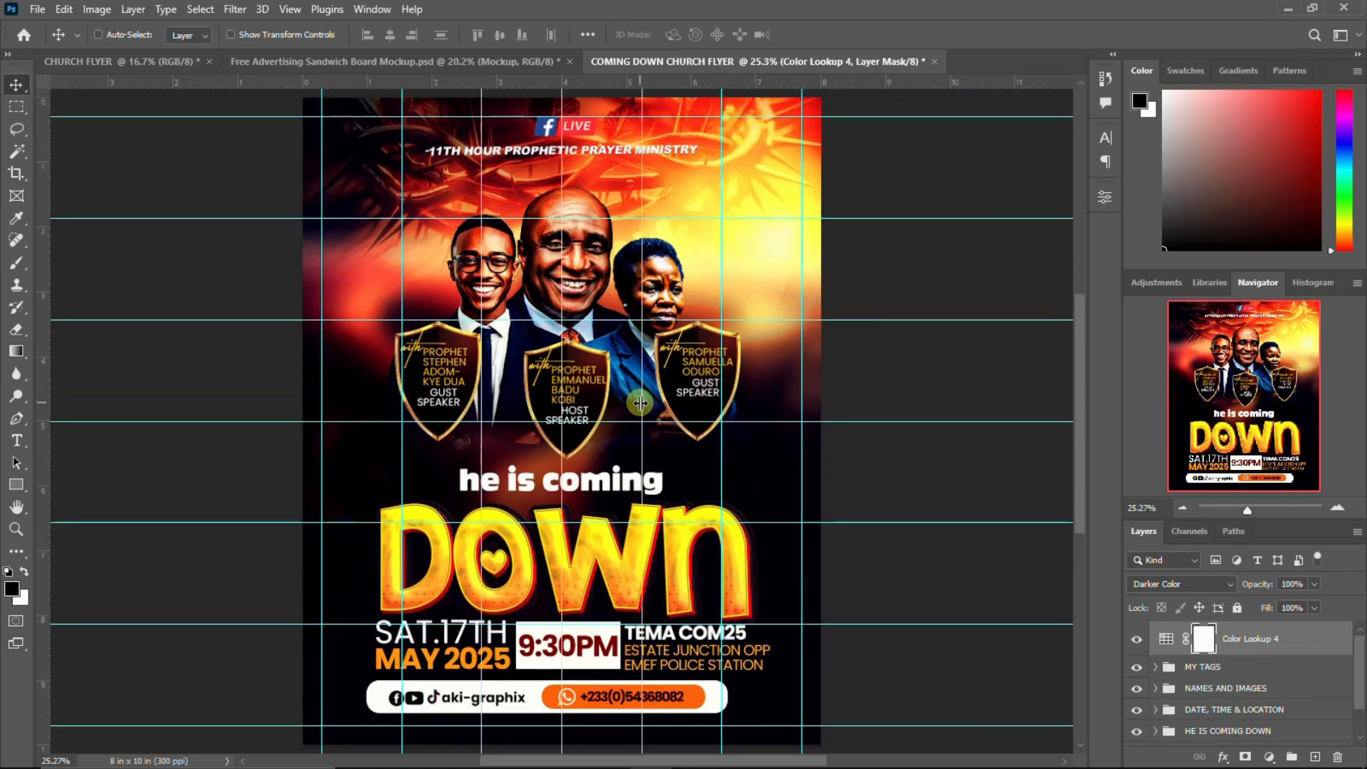
{"action": "key", "text": "ctrl+minus"}
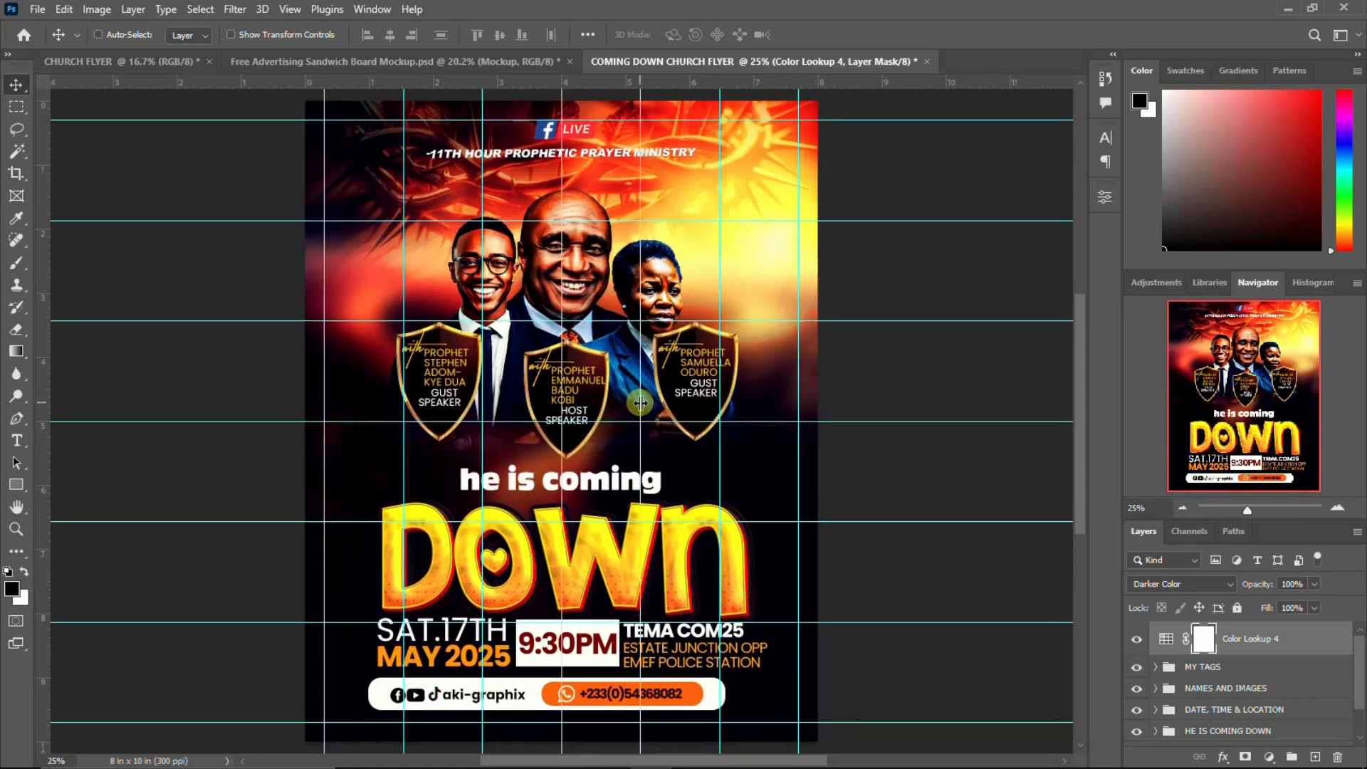
{"action": "key", "text": "ctrl+minus"}
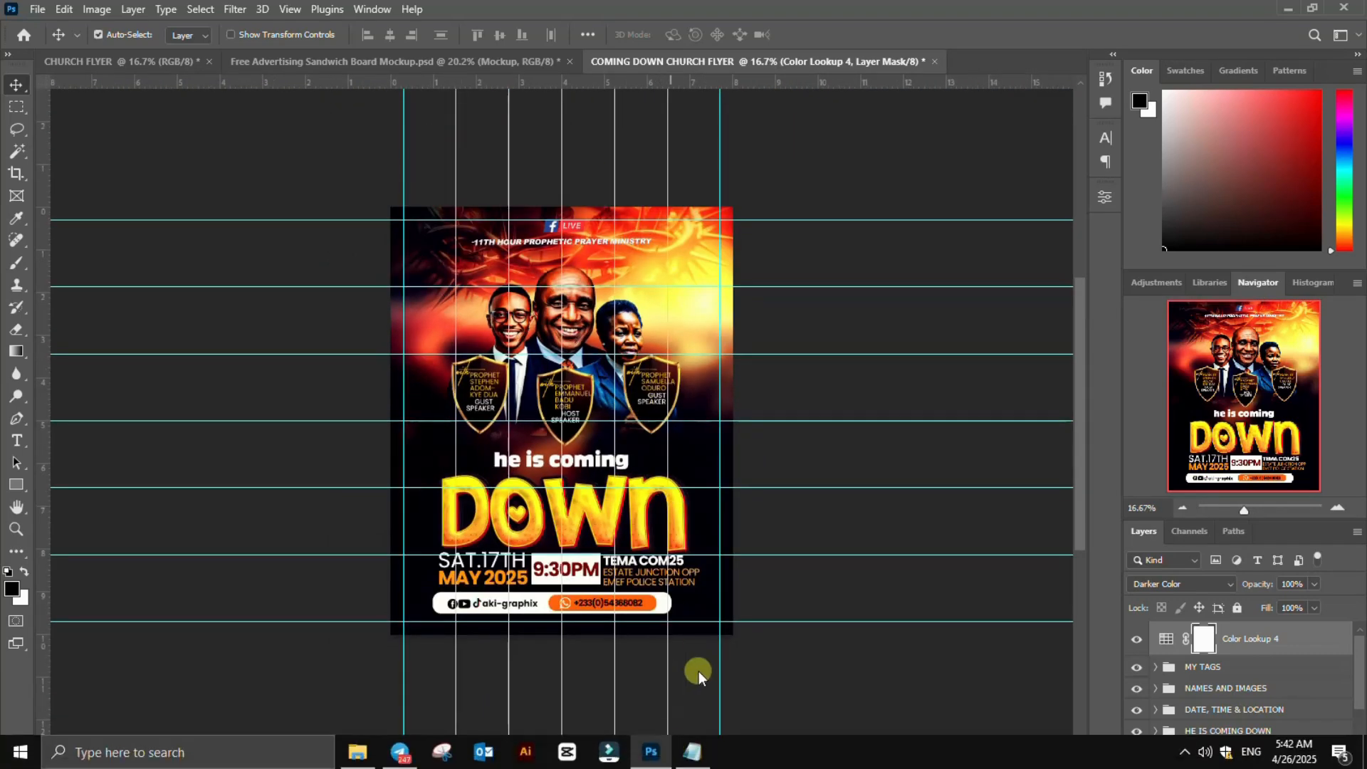